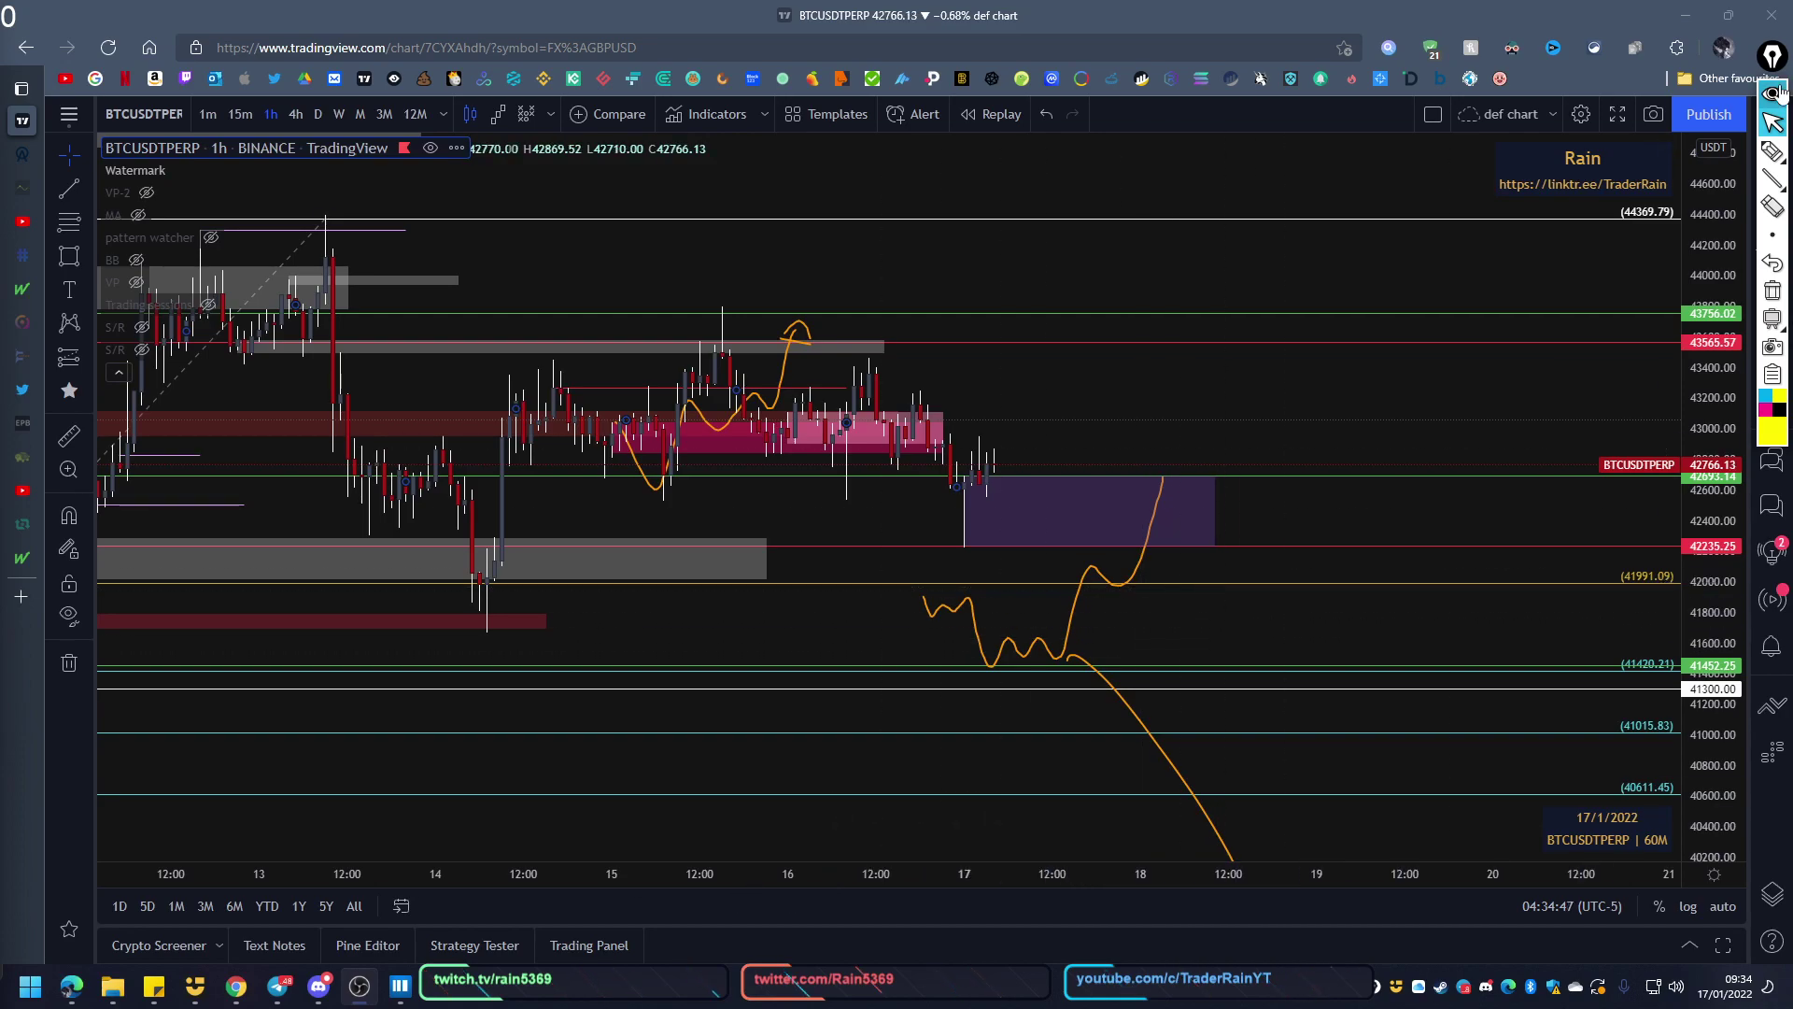
Mark the sideways range, its breakdown to the 42235.25 low and the purple zone's edges in yellow pen, and clear all marks
{"action": "left_click", "coordinate": [1773, 151]}
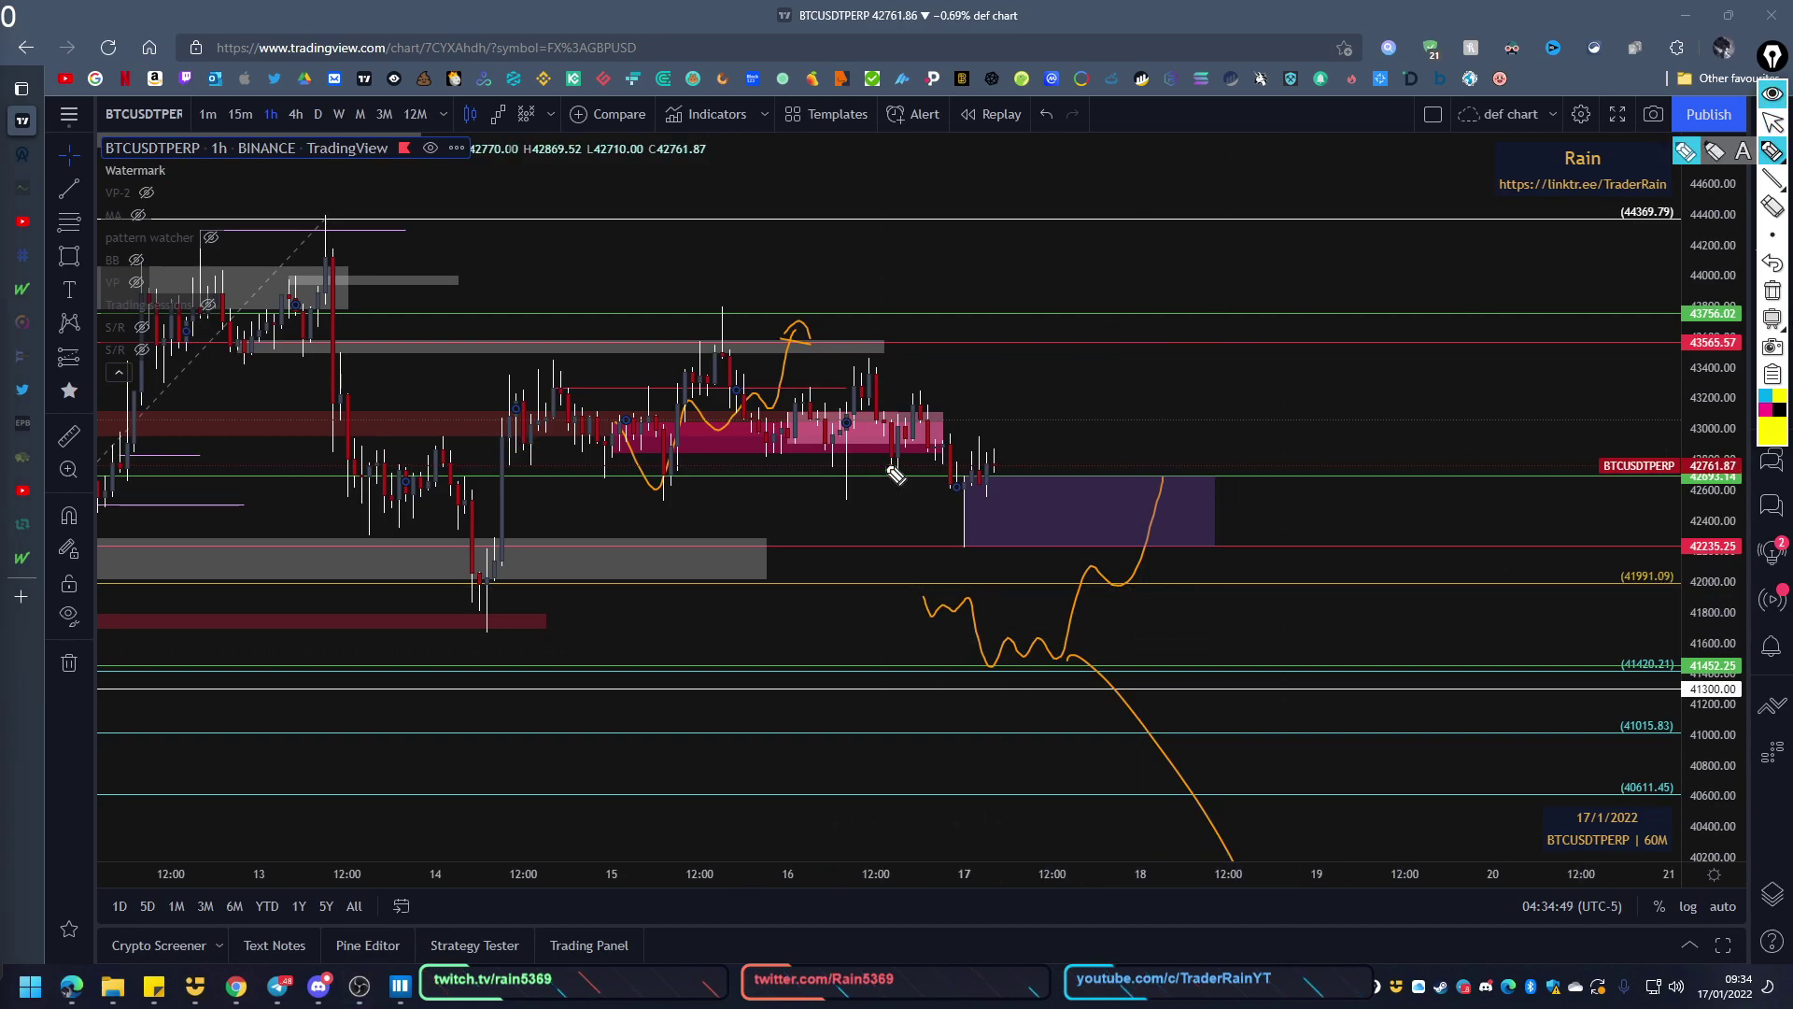
{"action": "left_click_drag", "start_coordinate": [540, 445], "coordinate": [854, 451]}
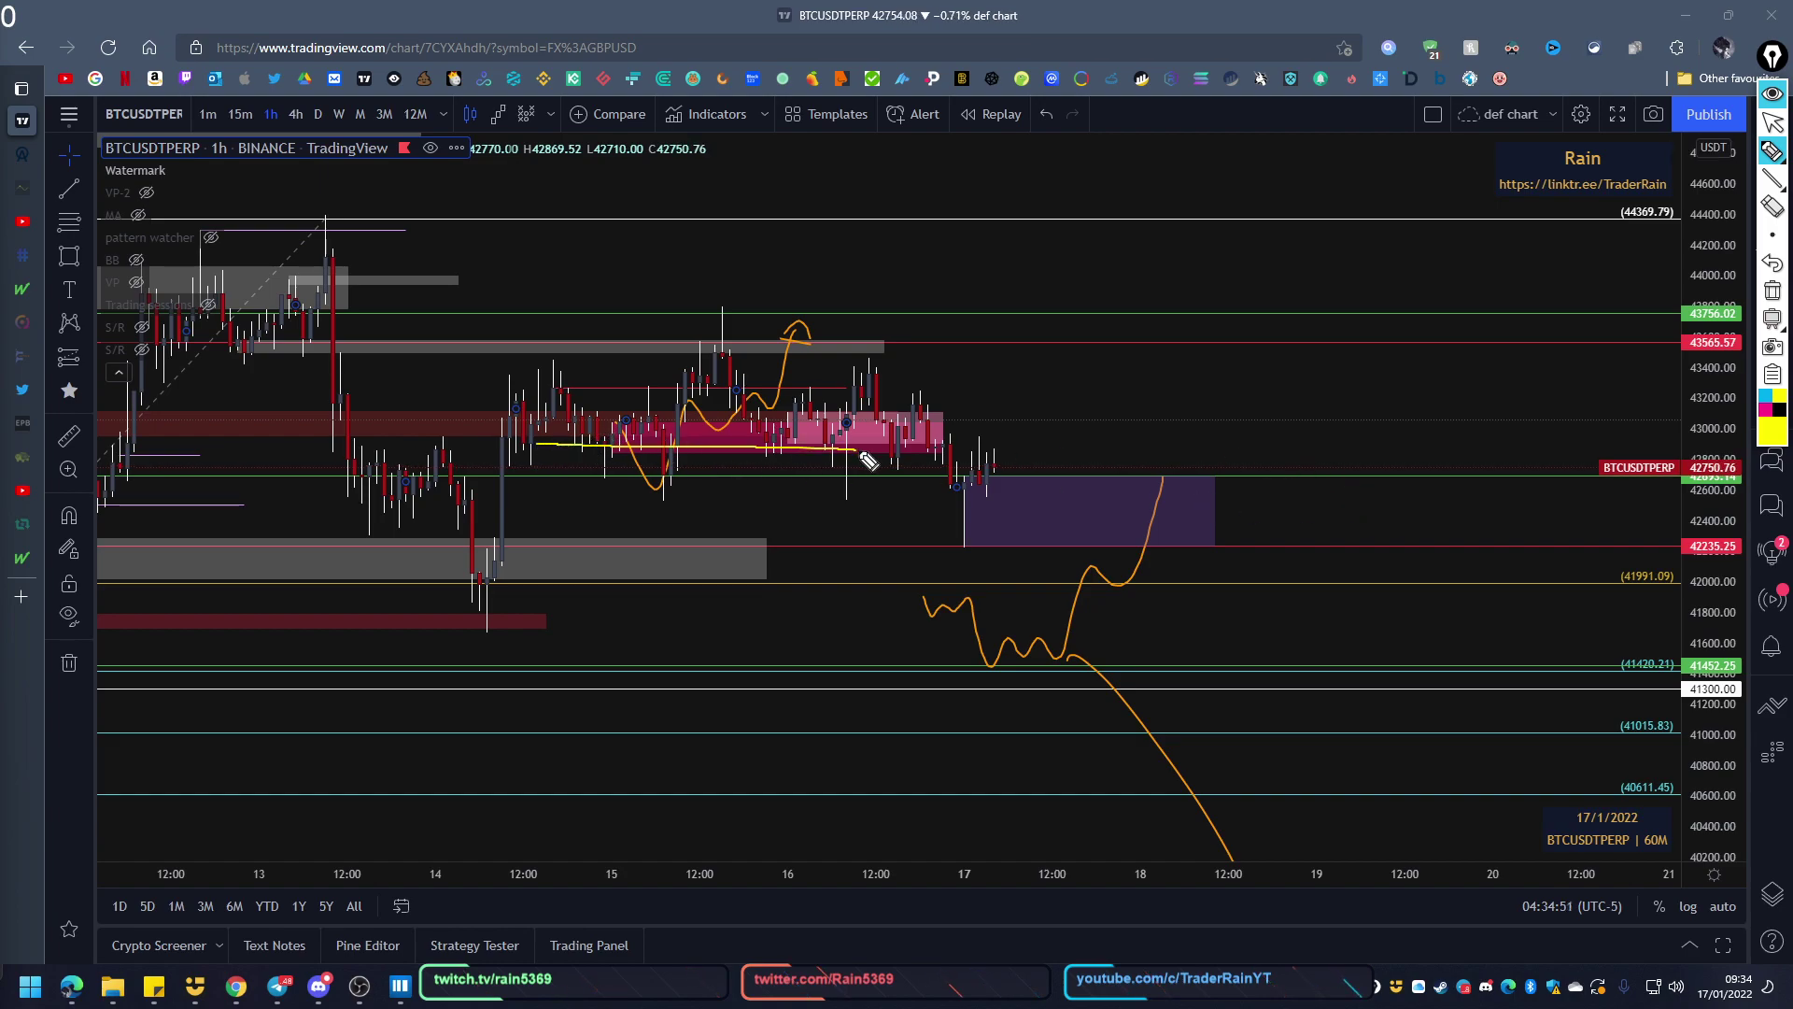
{"action": "mouse_move", "coordinate": [941, 402]}
{"action": "left_mouse_down"}
{"action": "mouse_move", "coordinate": [641, 391]}
{"action": "mouse_move", "coordinate": [597, 463]}
{"action": "mouse_move", "coordinate": [744, 400]}
{"action": "mouse_move", "coordinate": [918, 449]}
{"action": "left_mouse_up"}
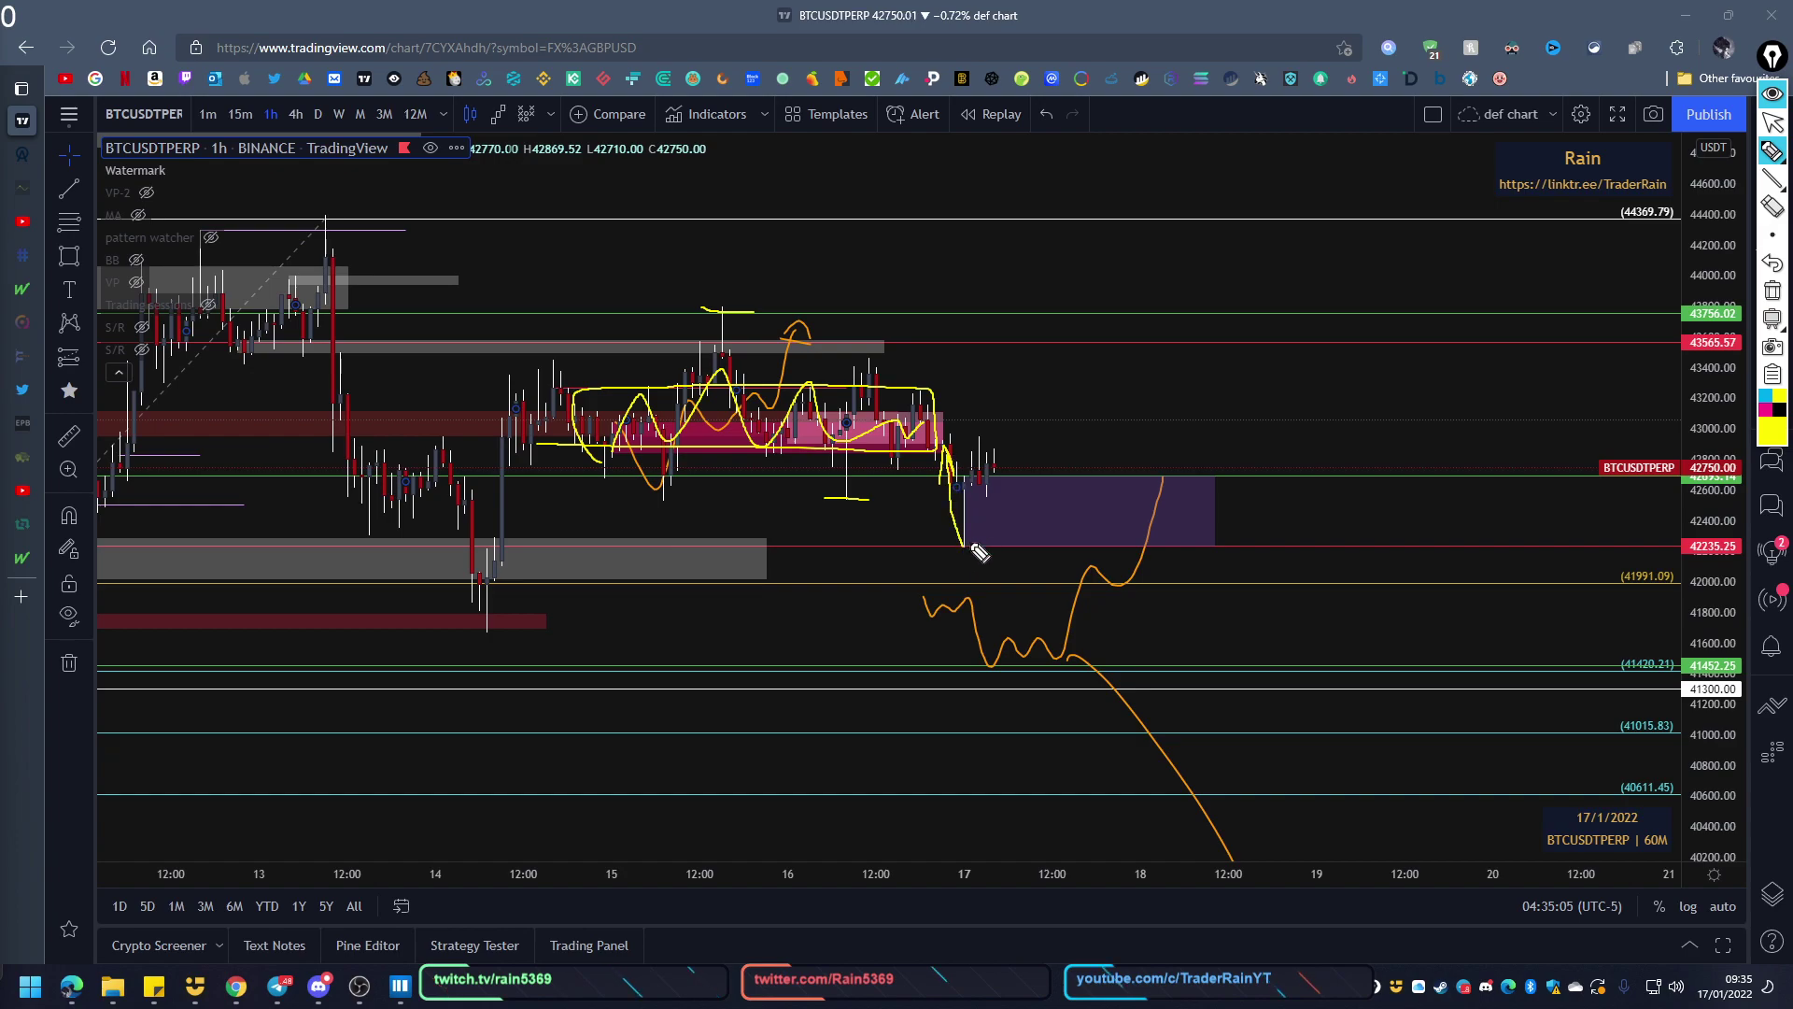
{"action": "left_click_drag", "start_coordinate": [962, 566], "coordinate": [967, 531]}
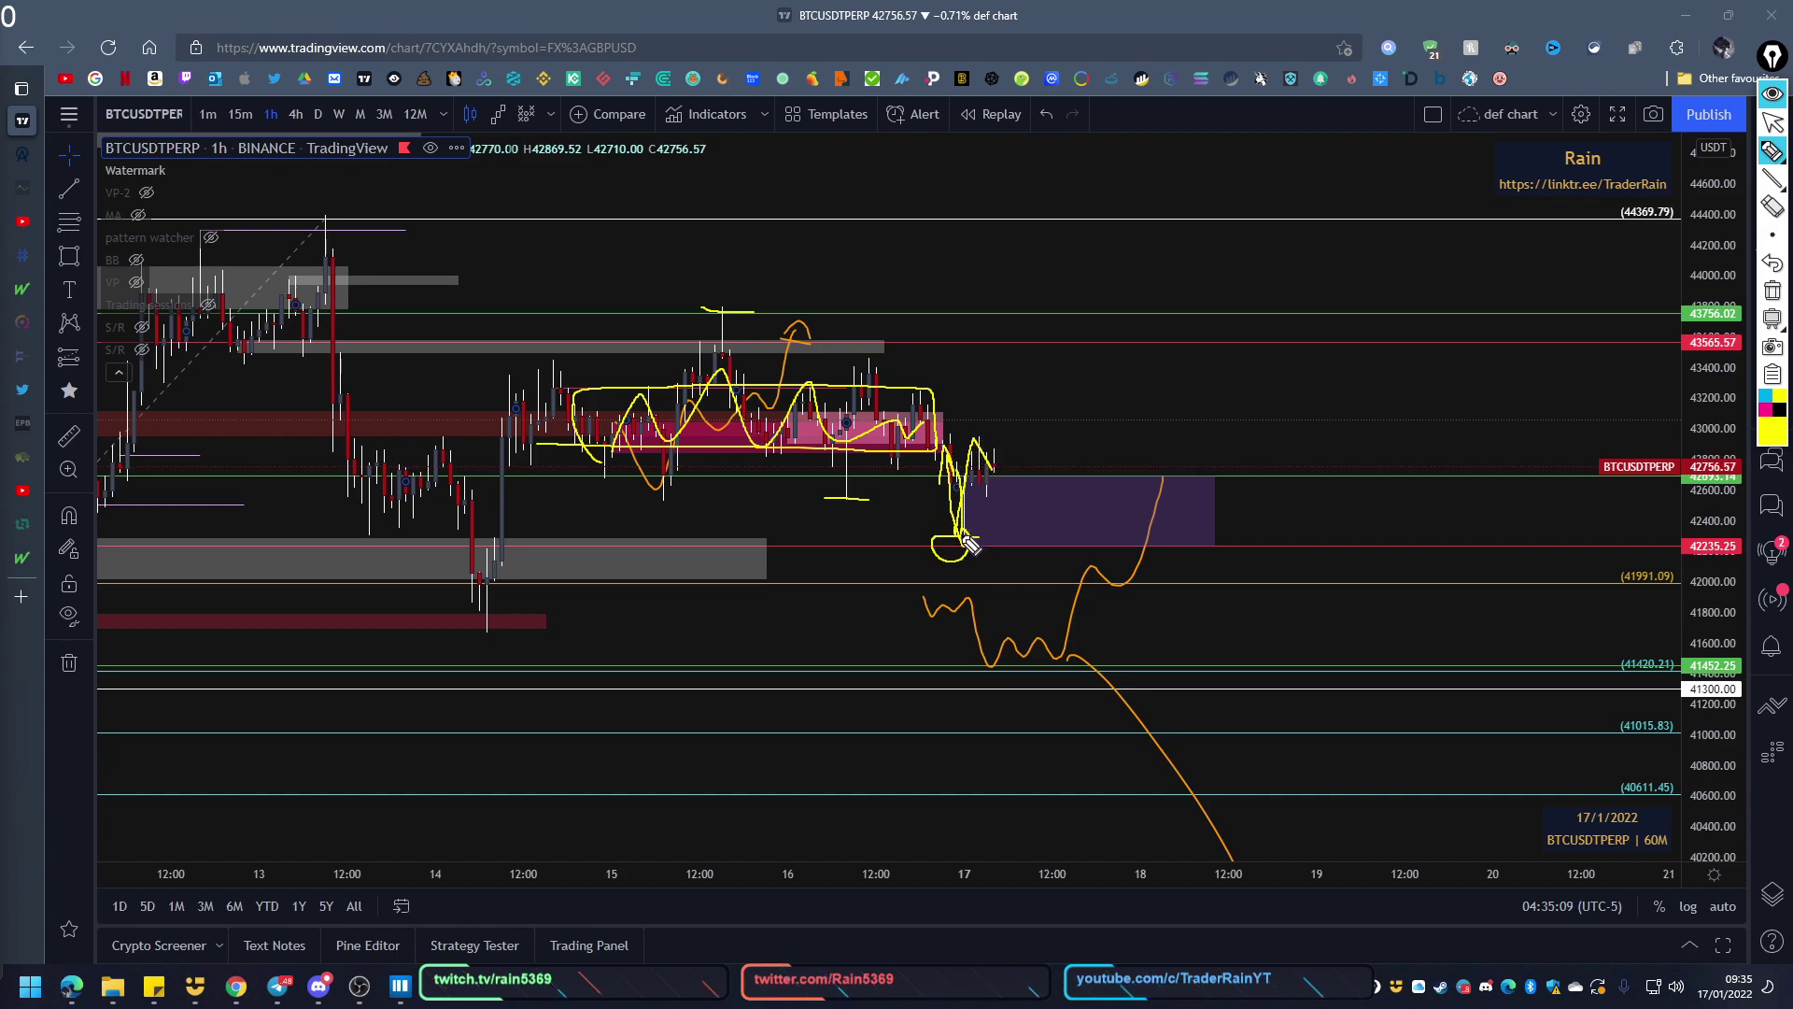
{"action": "left_click_drag", "start_coordinate": [971, 554], "coordinate": [1069, 553]}
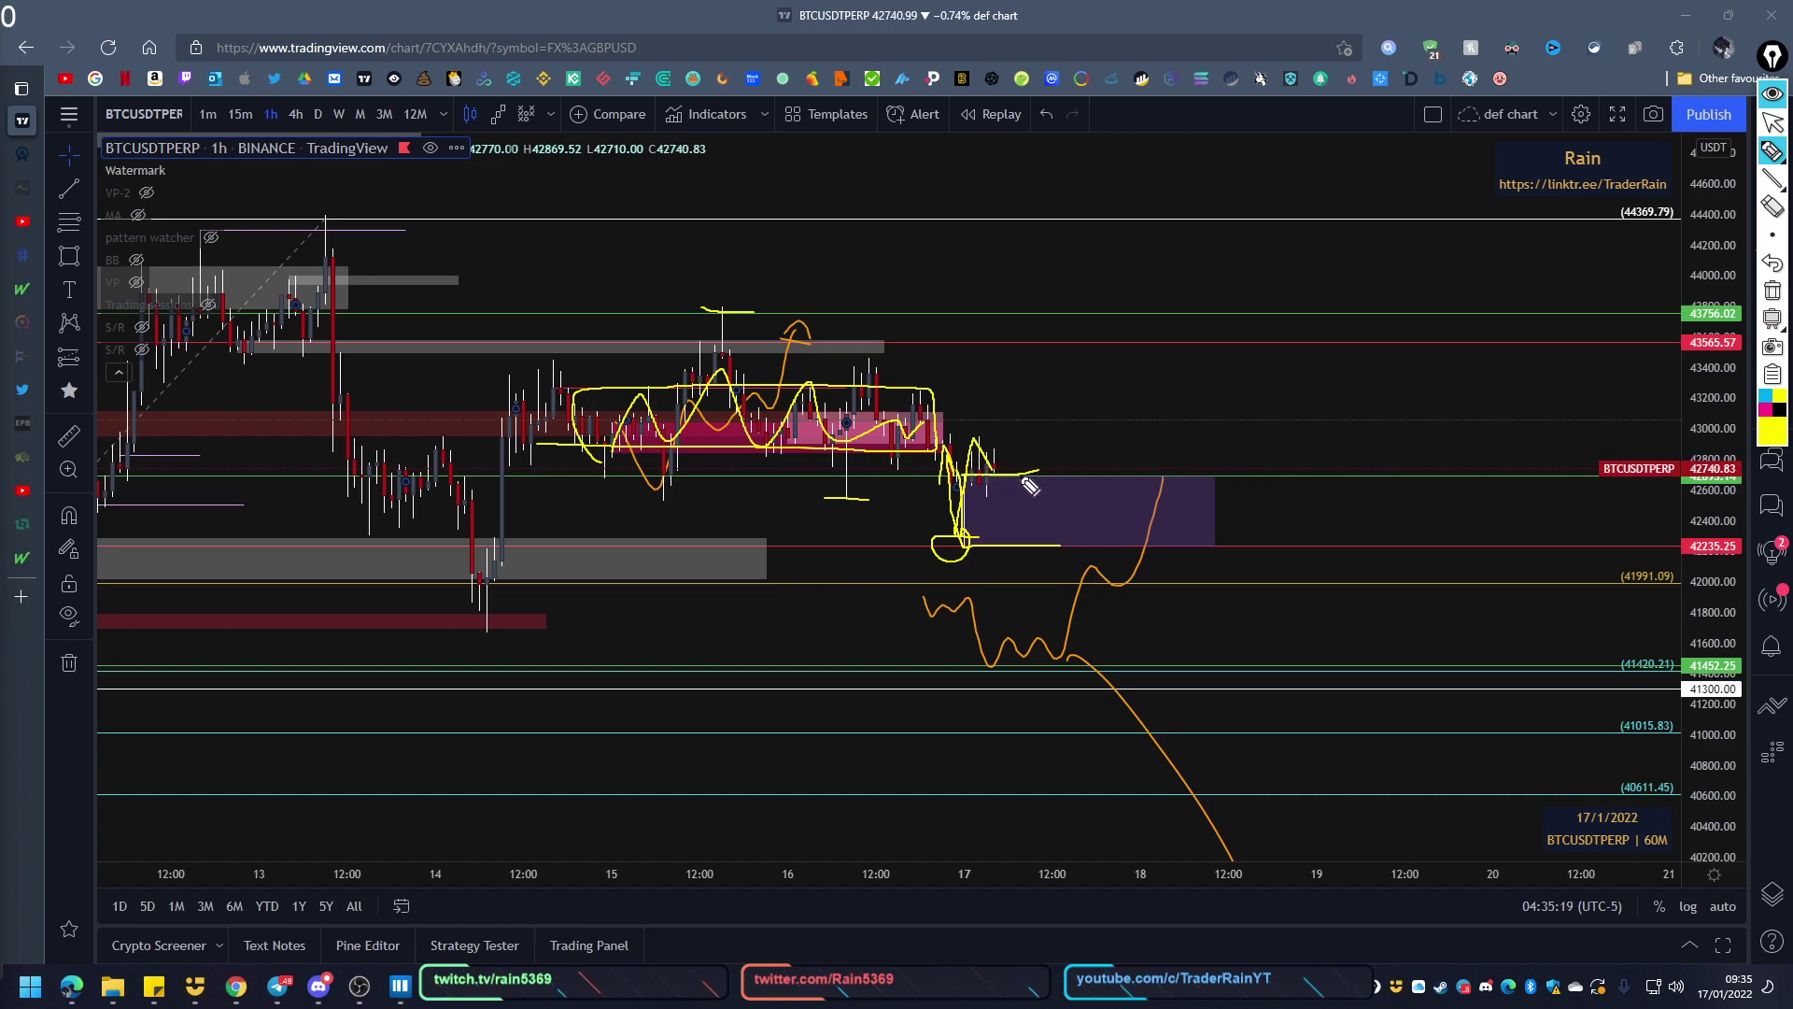
{"action": "left_click_drag", "start_coordinate": [966, 485], "coordinate": [1048, 487]}
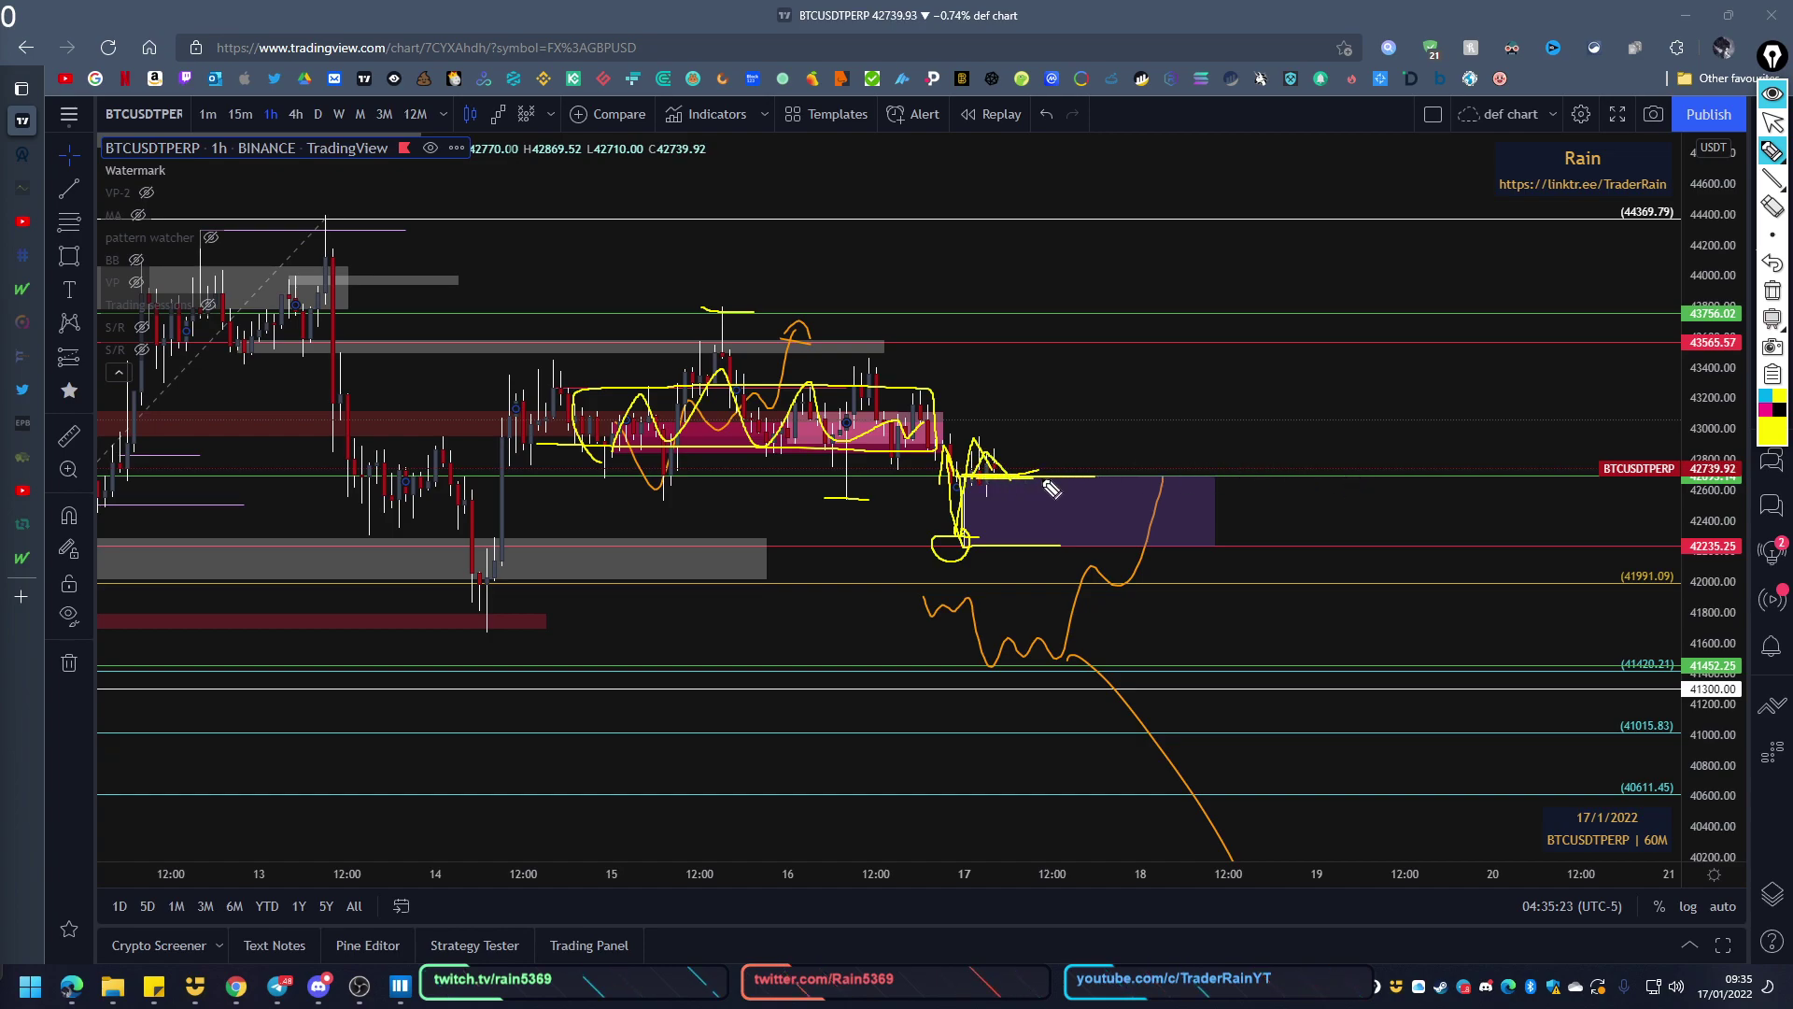
{"action": "left_click", "coordinate": [1772, 293]}
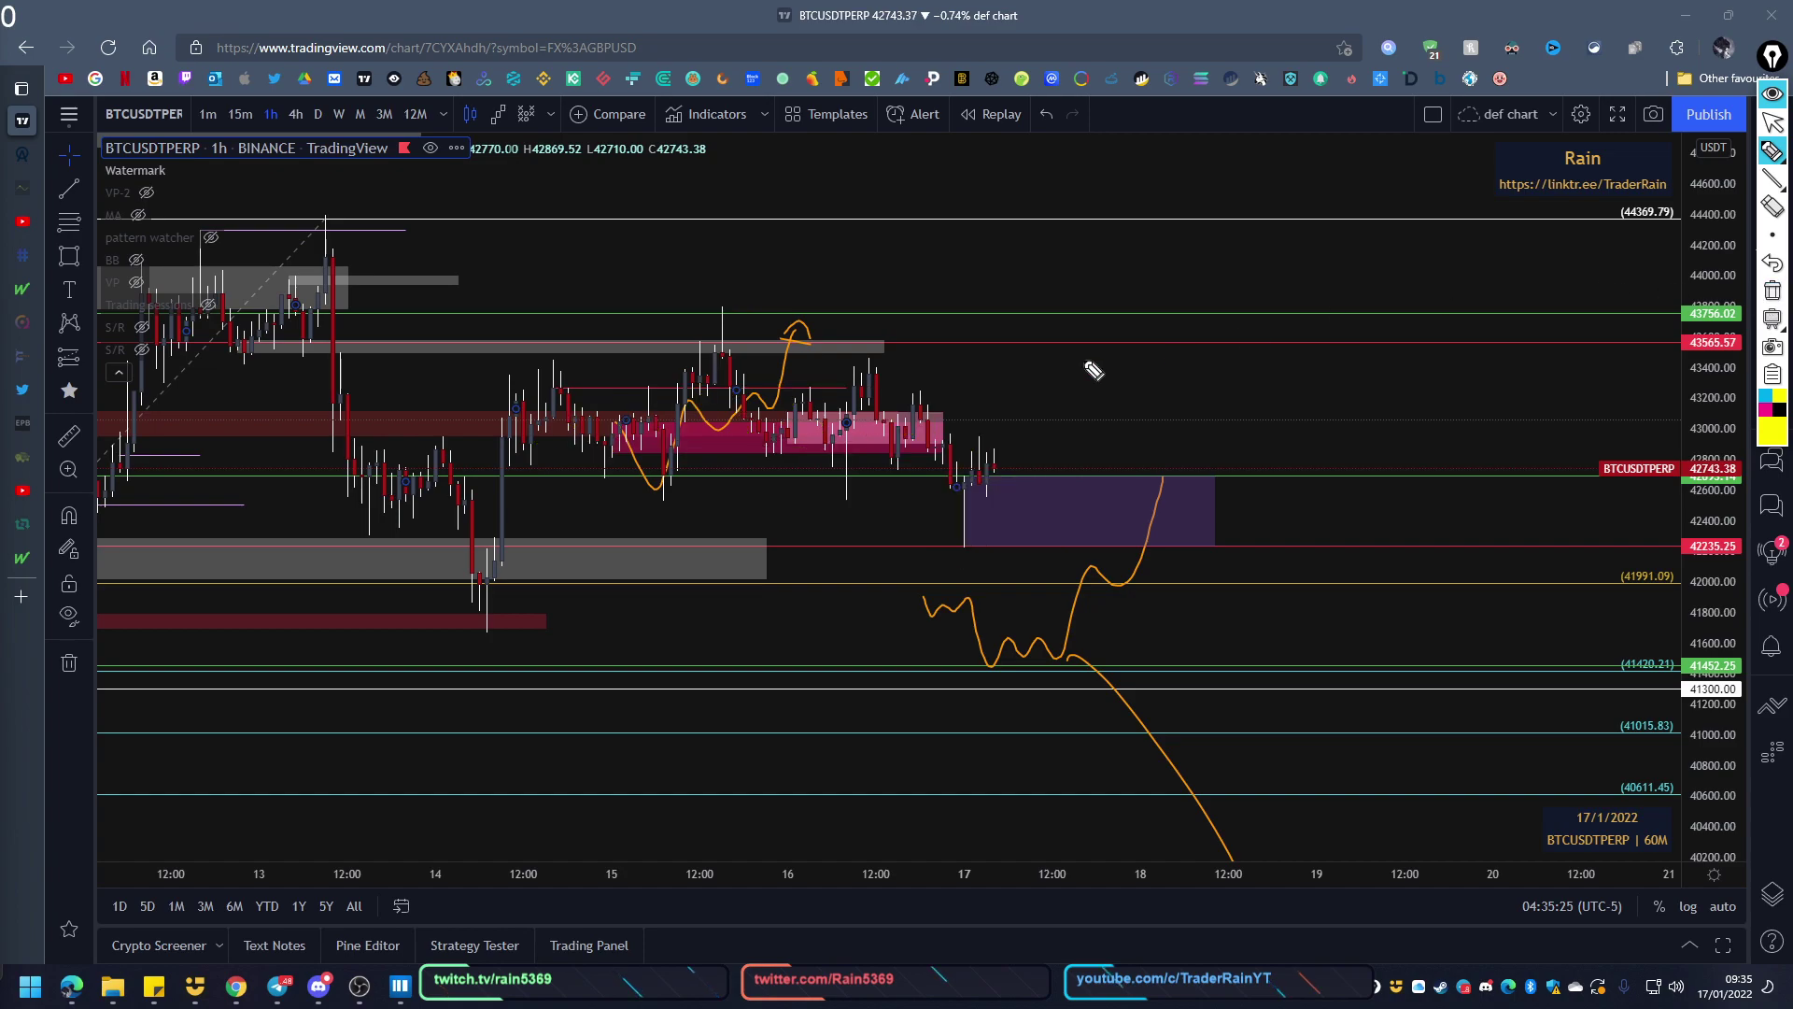
Sketch a possible bounce from the purple zone toward the prior highs in yellow pen, clear the marks and resume chart control
{"action": "mouse_move", "coordinate": [1003, 444]}
{"action": "left_mouse_down"}
{"action": "mouse_move", "coordinate": [1016, 469]}
{"action": "mouse_move", "coordinate": [1039, 421]}
{"action": "left_mouse_up"}
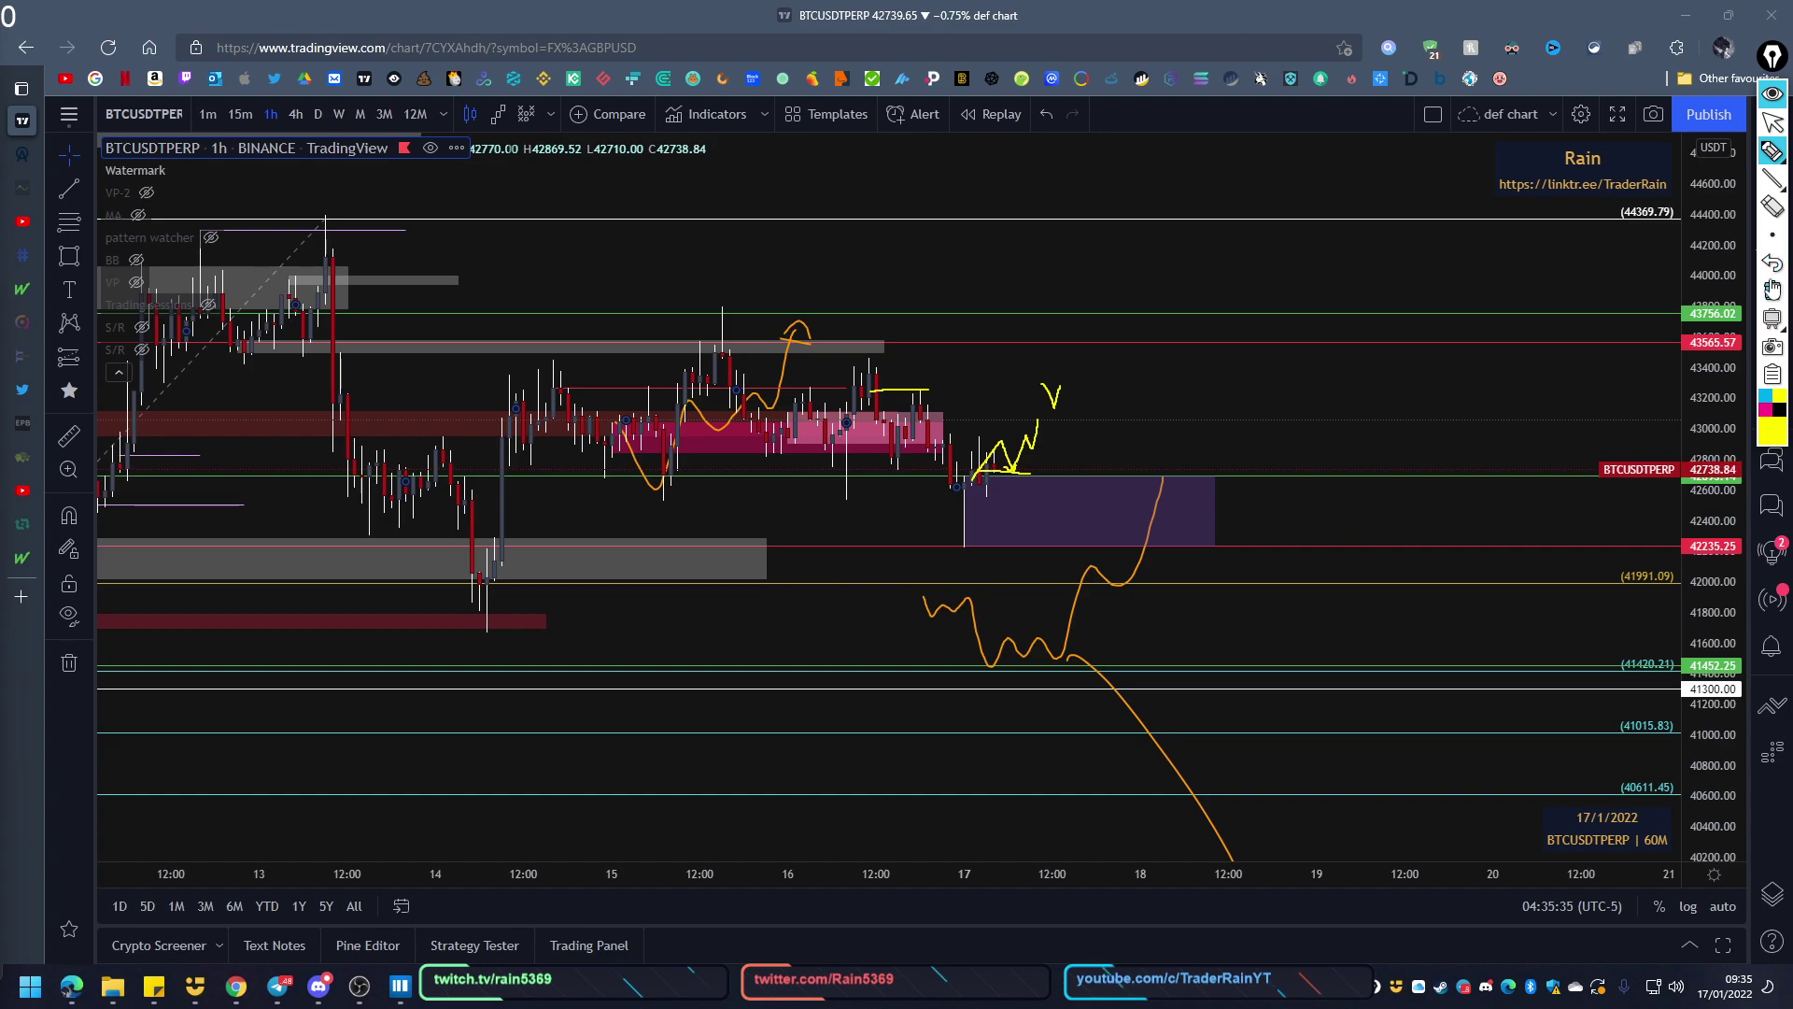
{"action": "left_click", "coordinate": [1771, 290]}
{"action": "left_click", "coordinate": [1772, 122]}
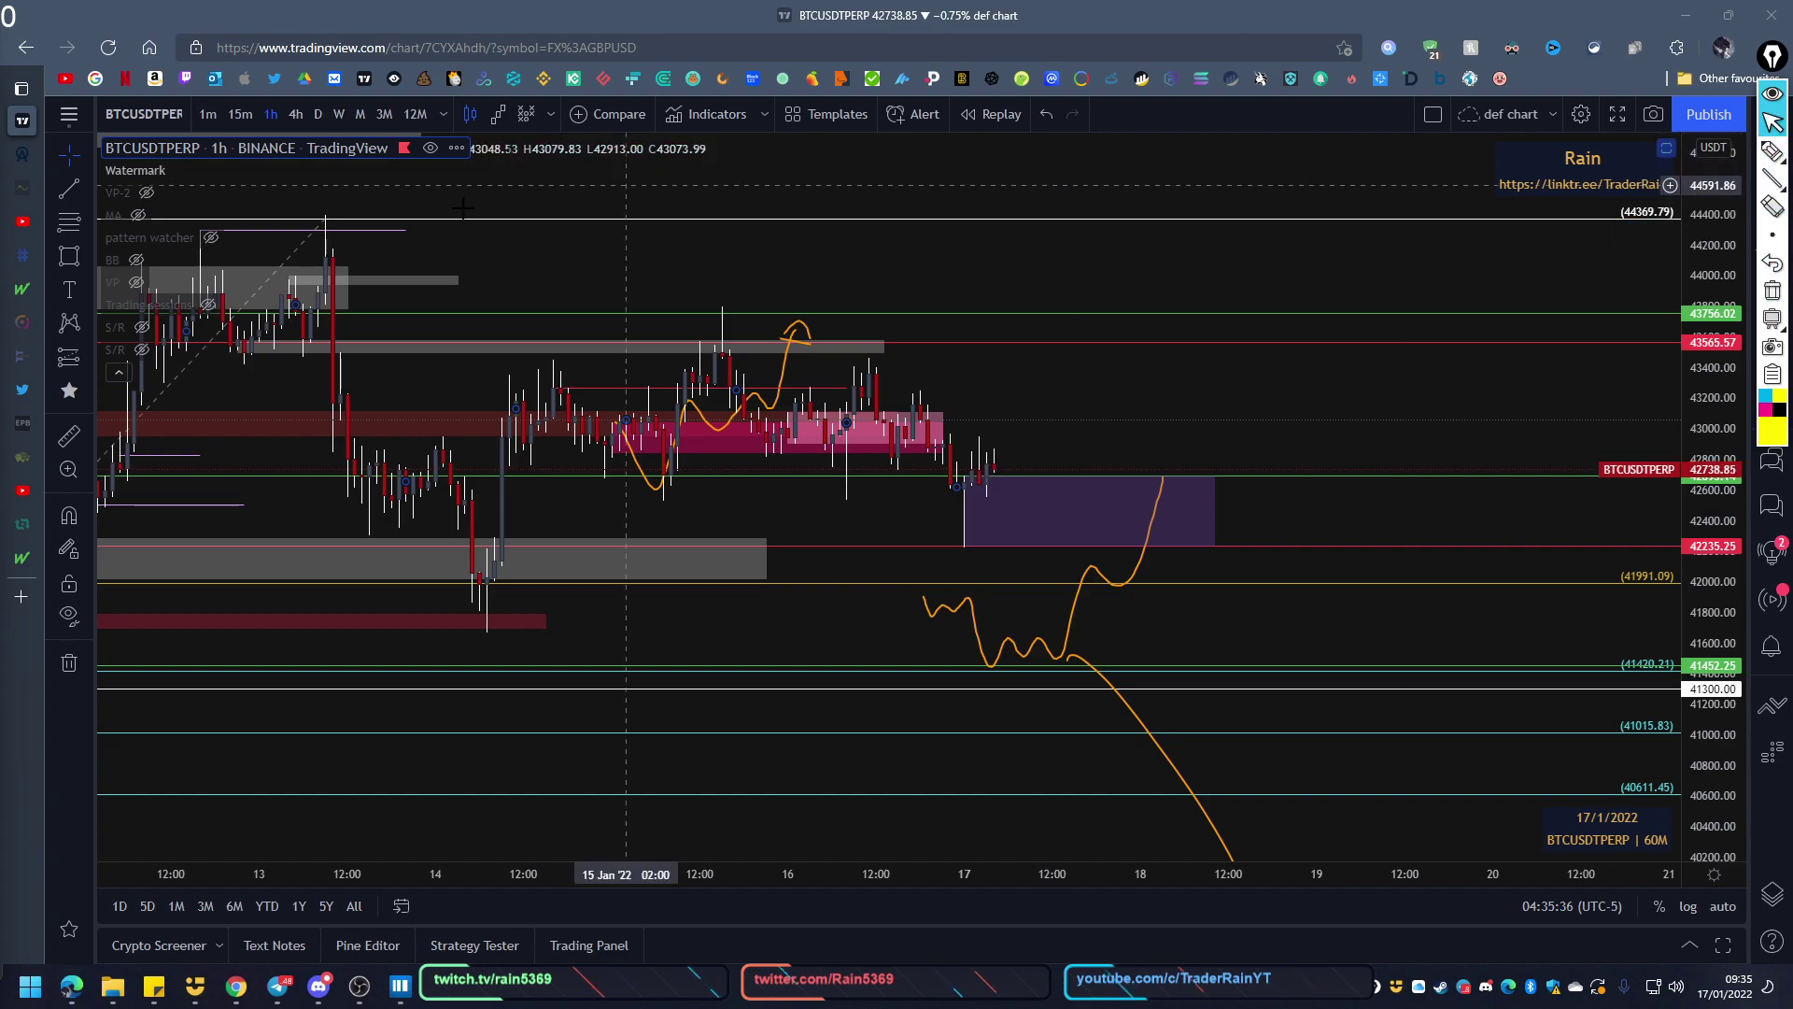
Draw two horizontal rays from the 16 January price action, one at 43059.45 and one at 43267.03
{"action": "left_click", "coordinate": [87, 195]}
{"action": "left_click", "coordinate": [131, 452]}
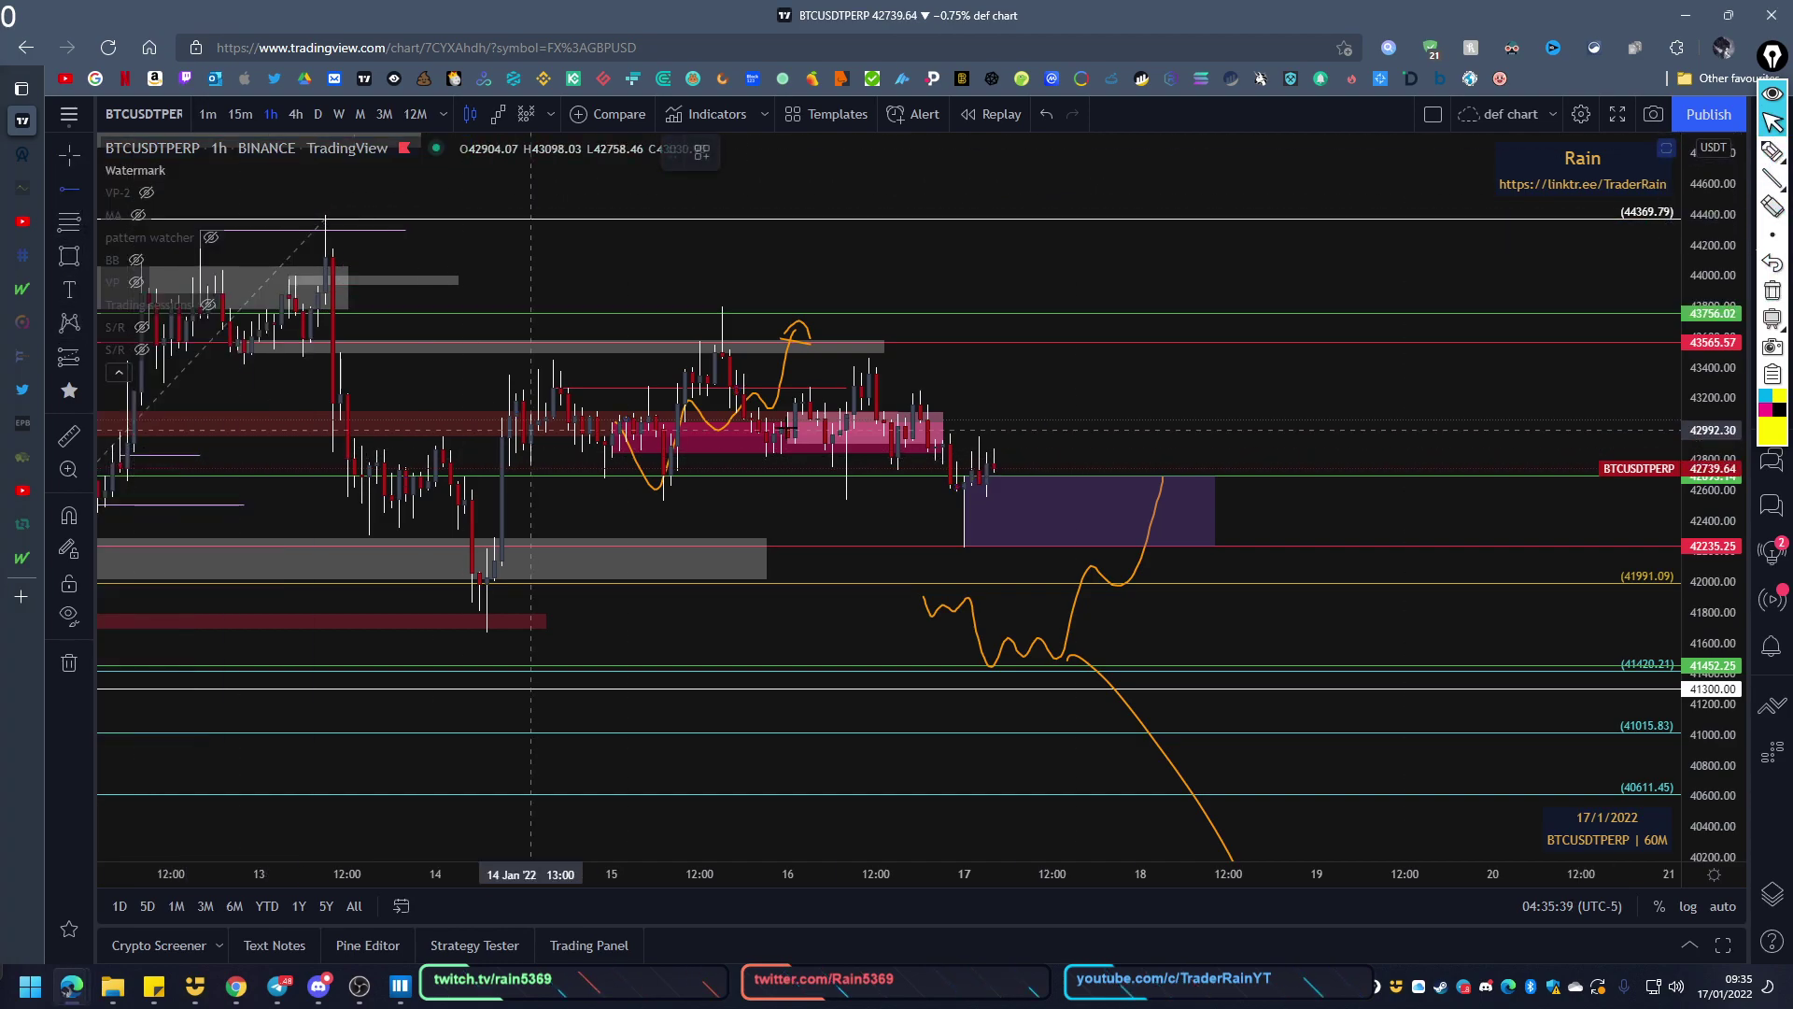
{"action": "left_click", "coordinate": [913, 421]}
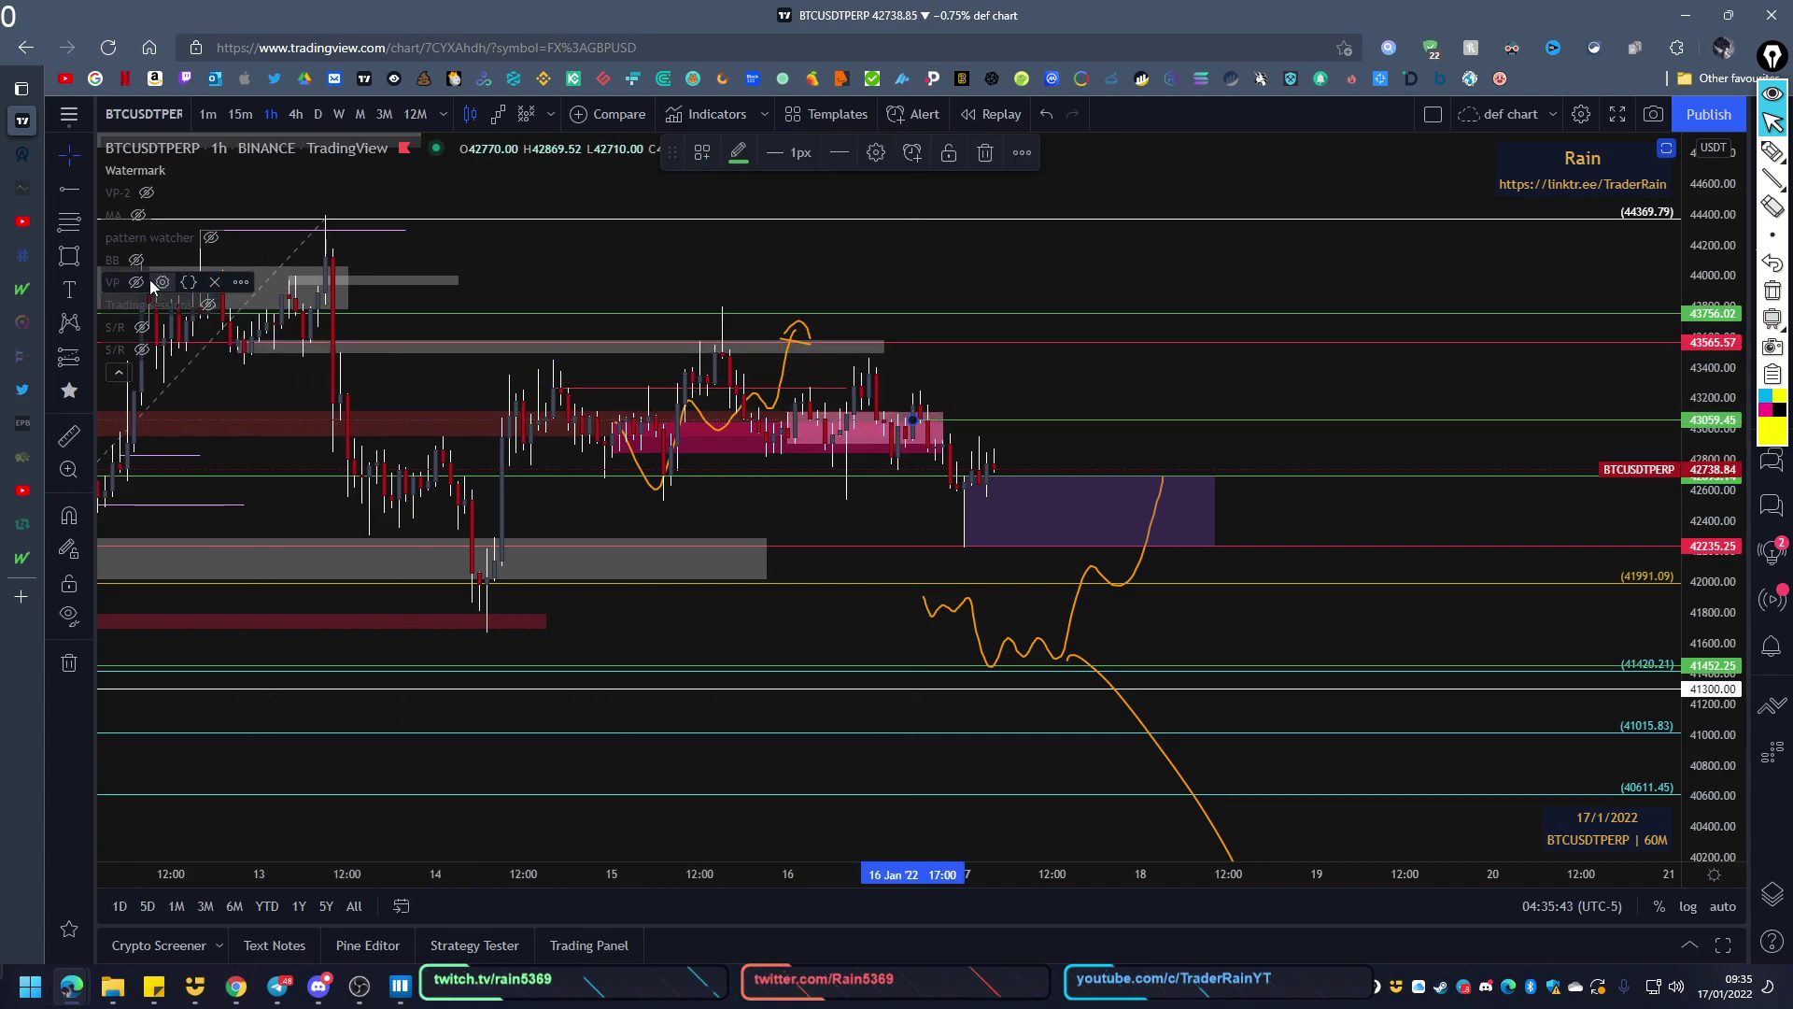
{"action": "left_click", "coordinate": [69, 188]}
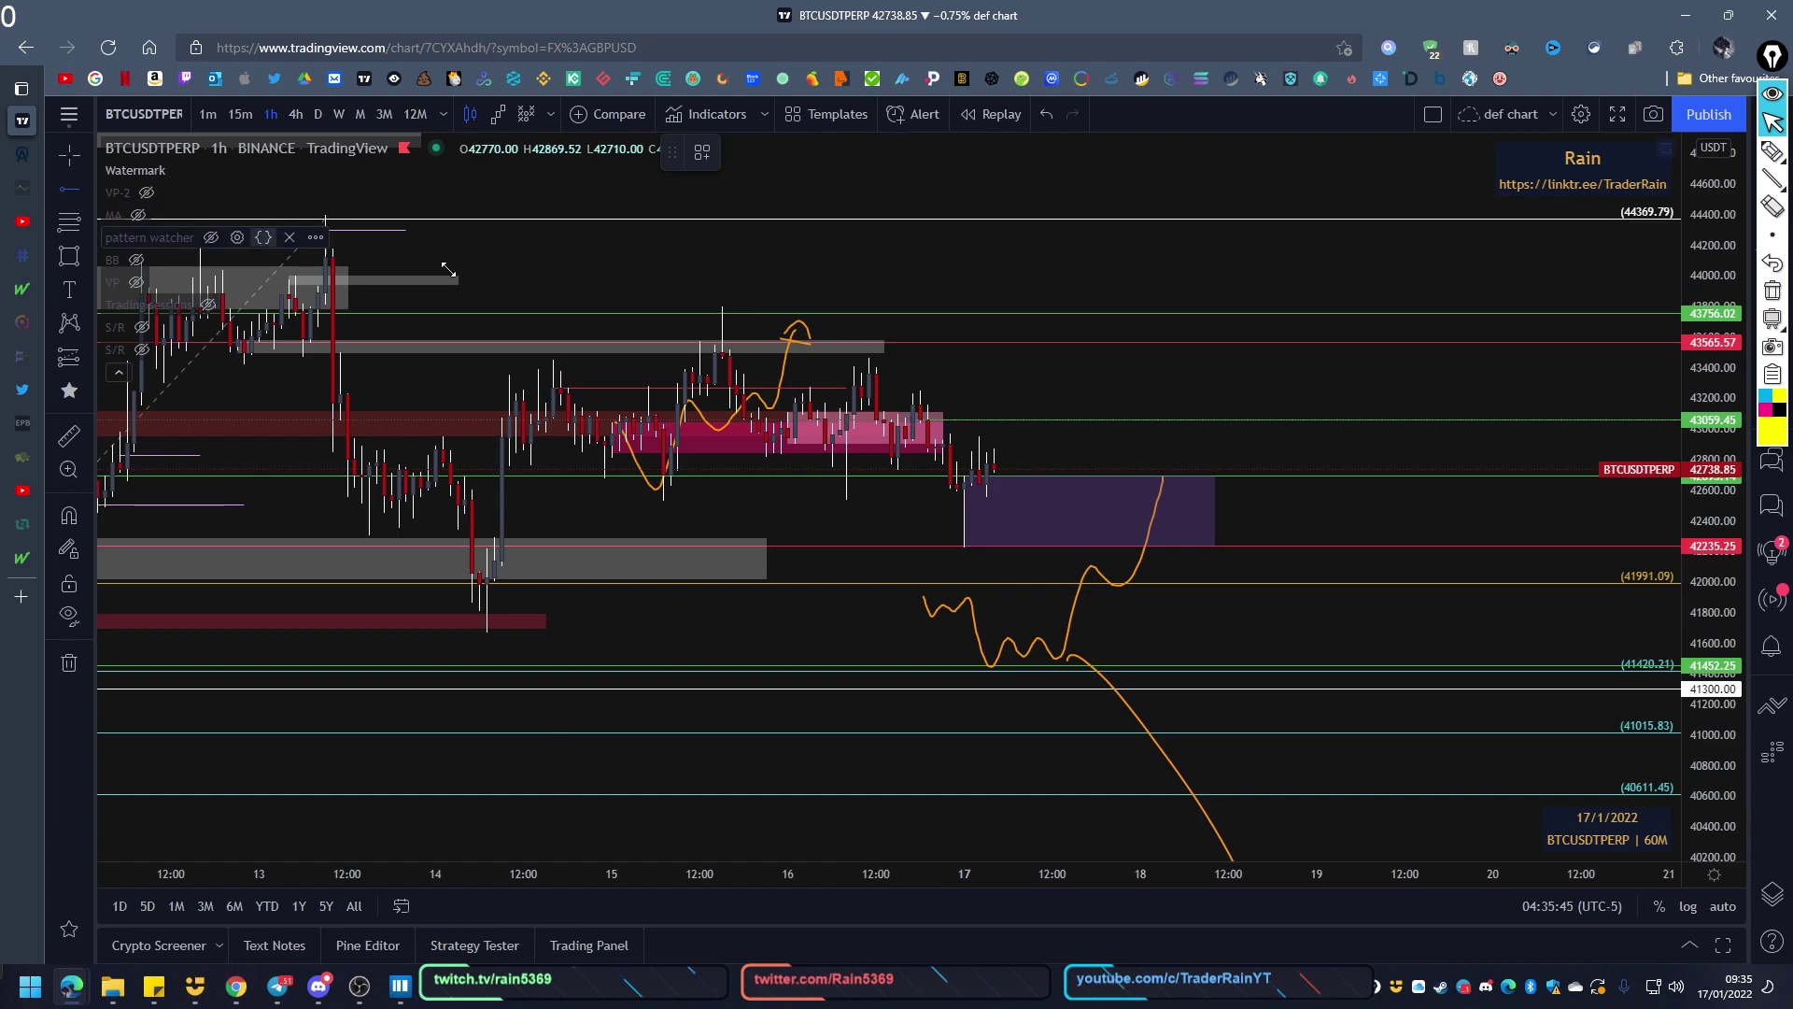
{"action": "left_click", "coordinate": [868, 388]}
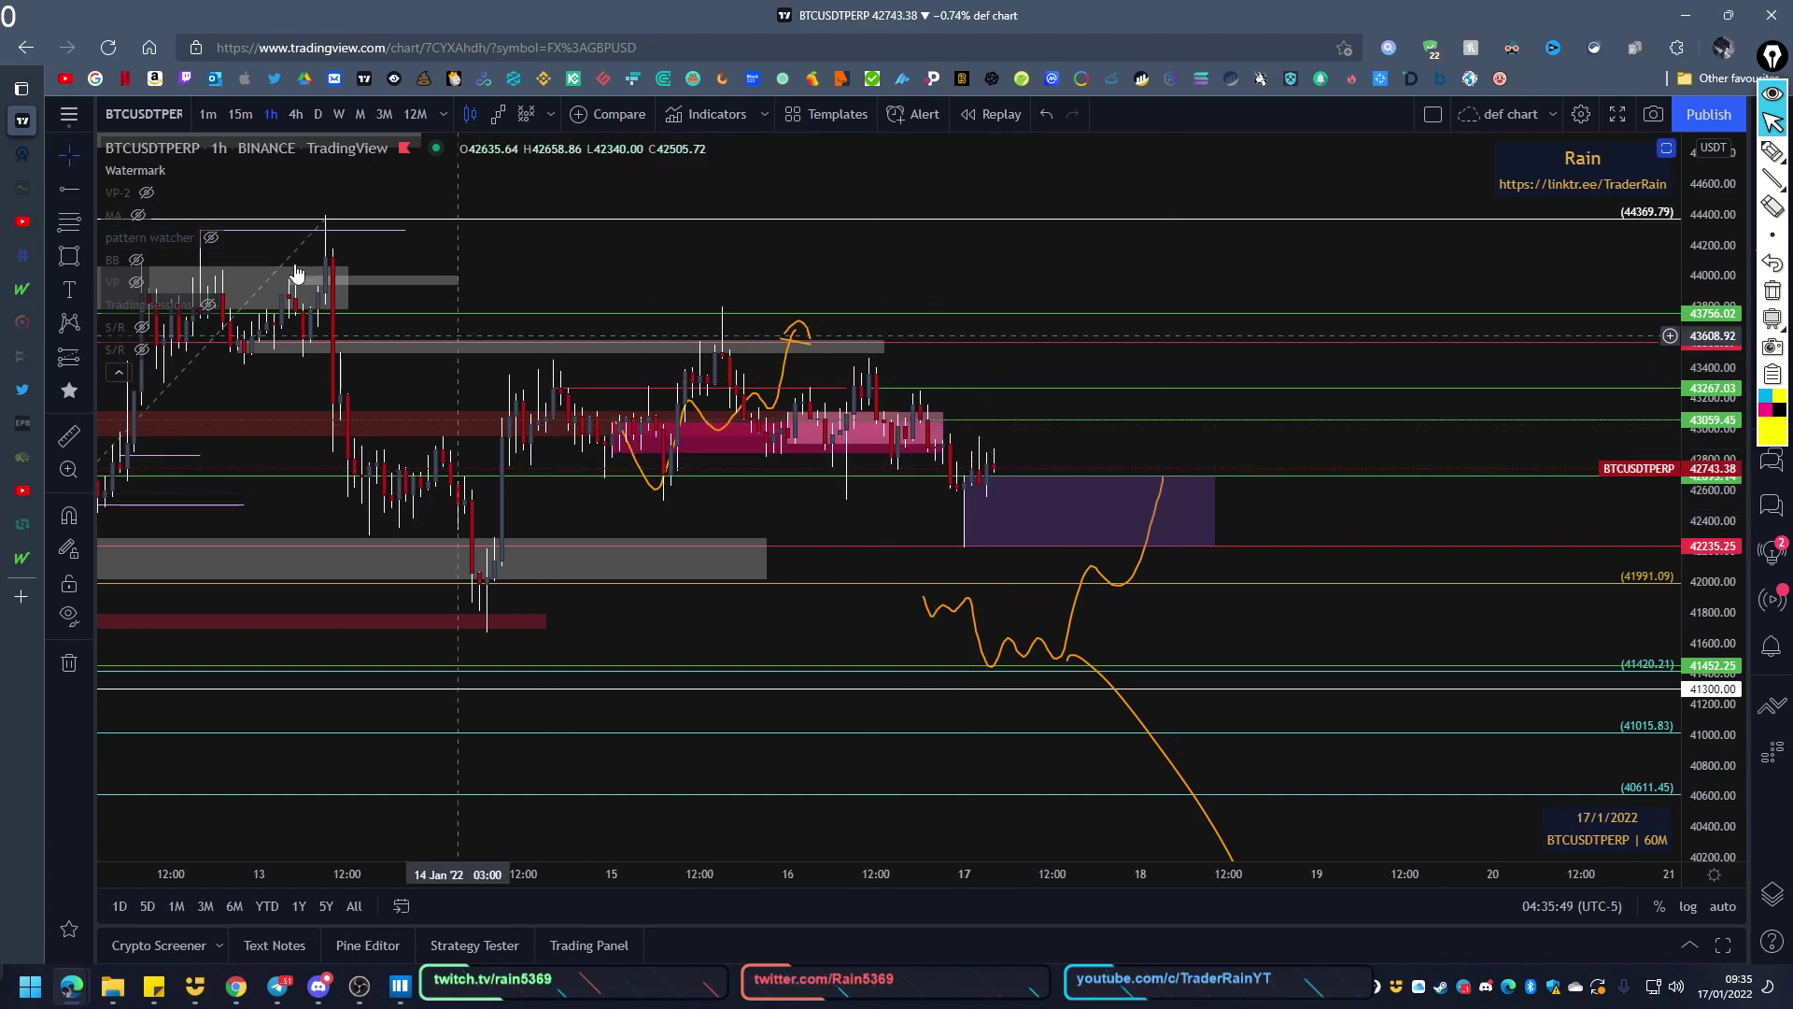
Move the light pink rectangle to the purple zone's upper edge and reshape it as a thin band ahead of current price
{"action": "left_click", "coordinate": [917, 437]}
{"action": "left_click_drag", "start_coordinate": [917, 437], "coordinate": [1135, 476]}
{"action": "left_click", "coordinate": [994, 476]}
{"action": "left_click", "coordinate": [1135, 478]}
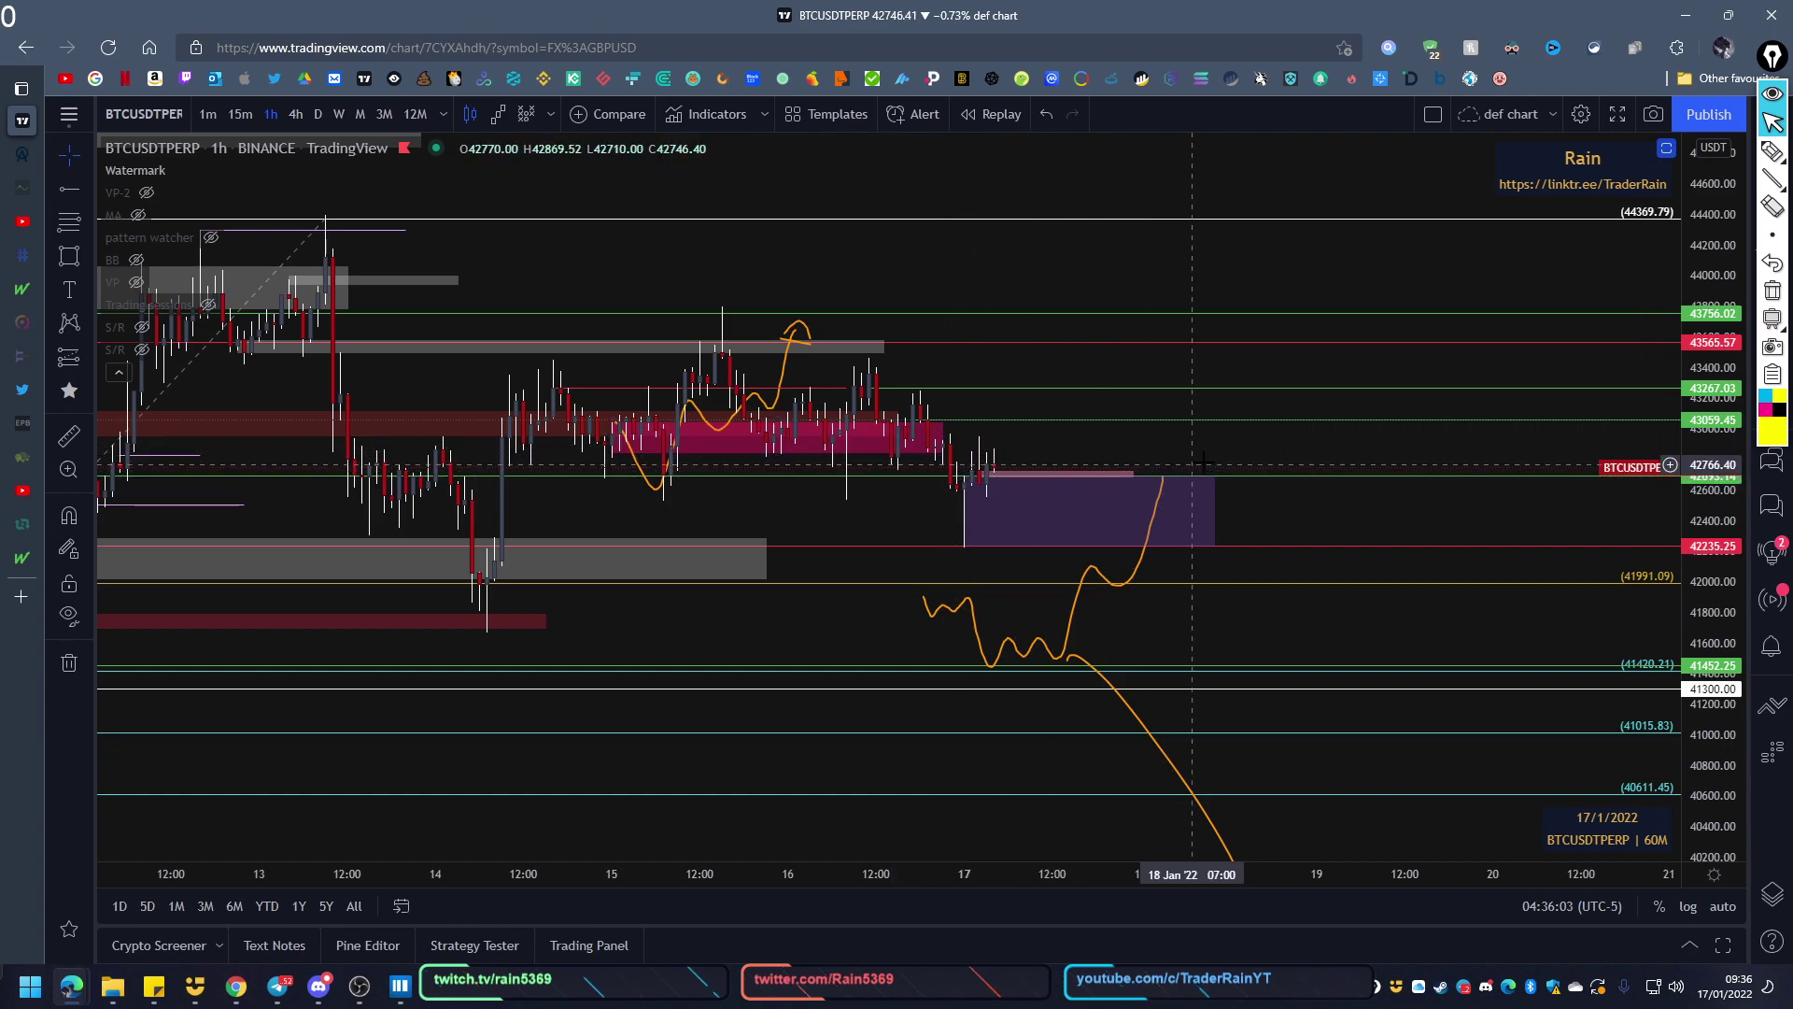
Switch the BTCUSDTPERP chart to the 15-minute timeframe
{"action": "left_click", "coordinate": [240, 114]}
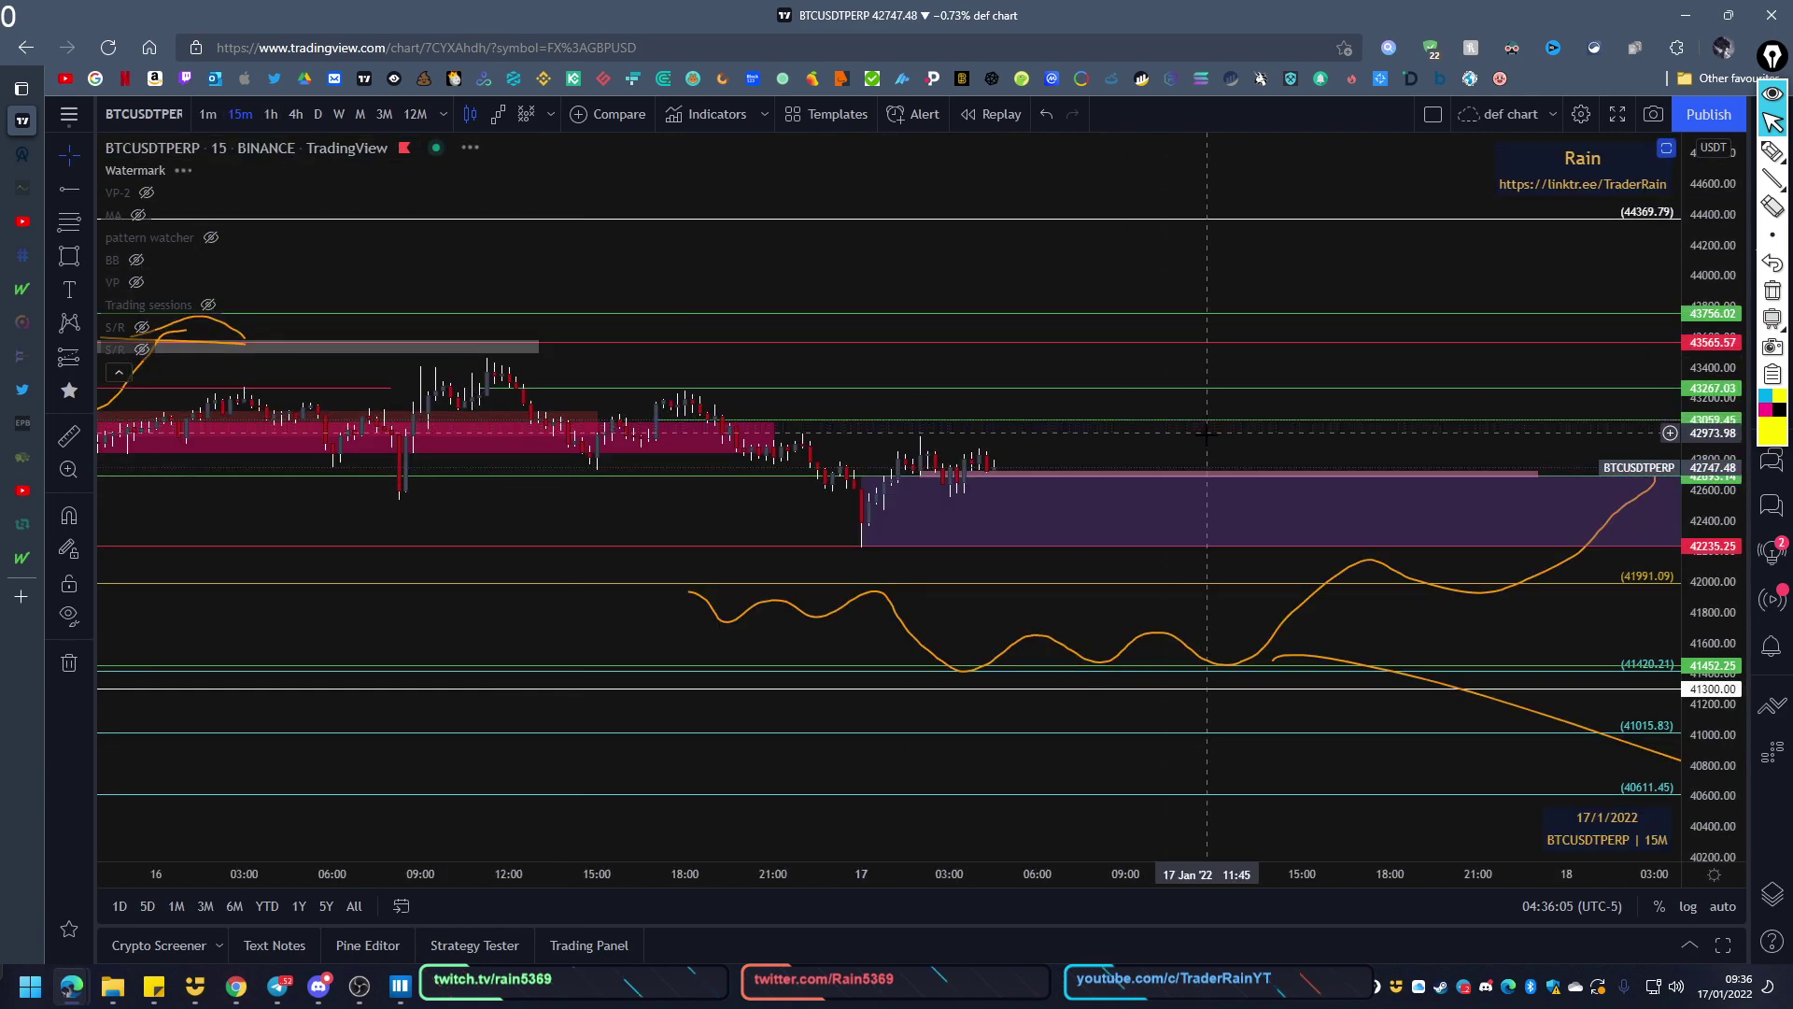
{"action": "scroll", "coordinate": [1130, 411], "scroll_direction": "down", "scroll_amount": 3}
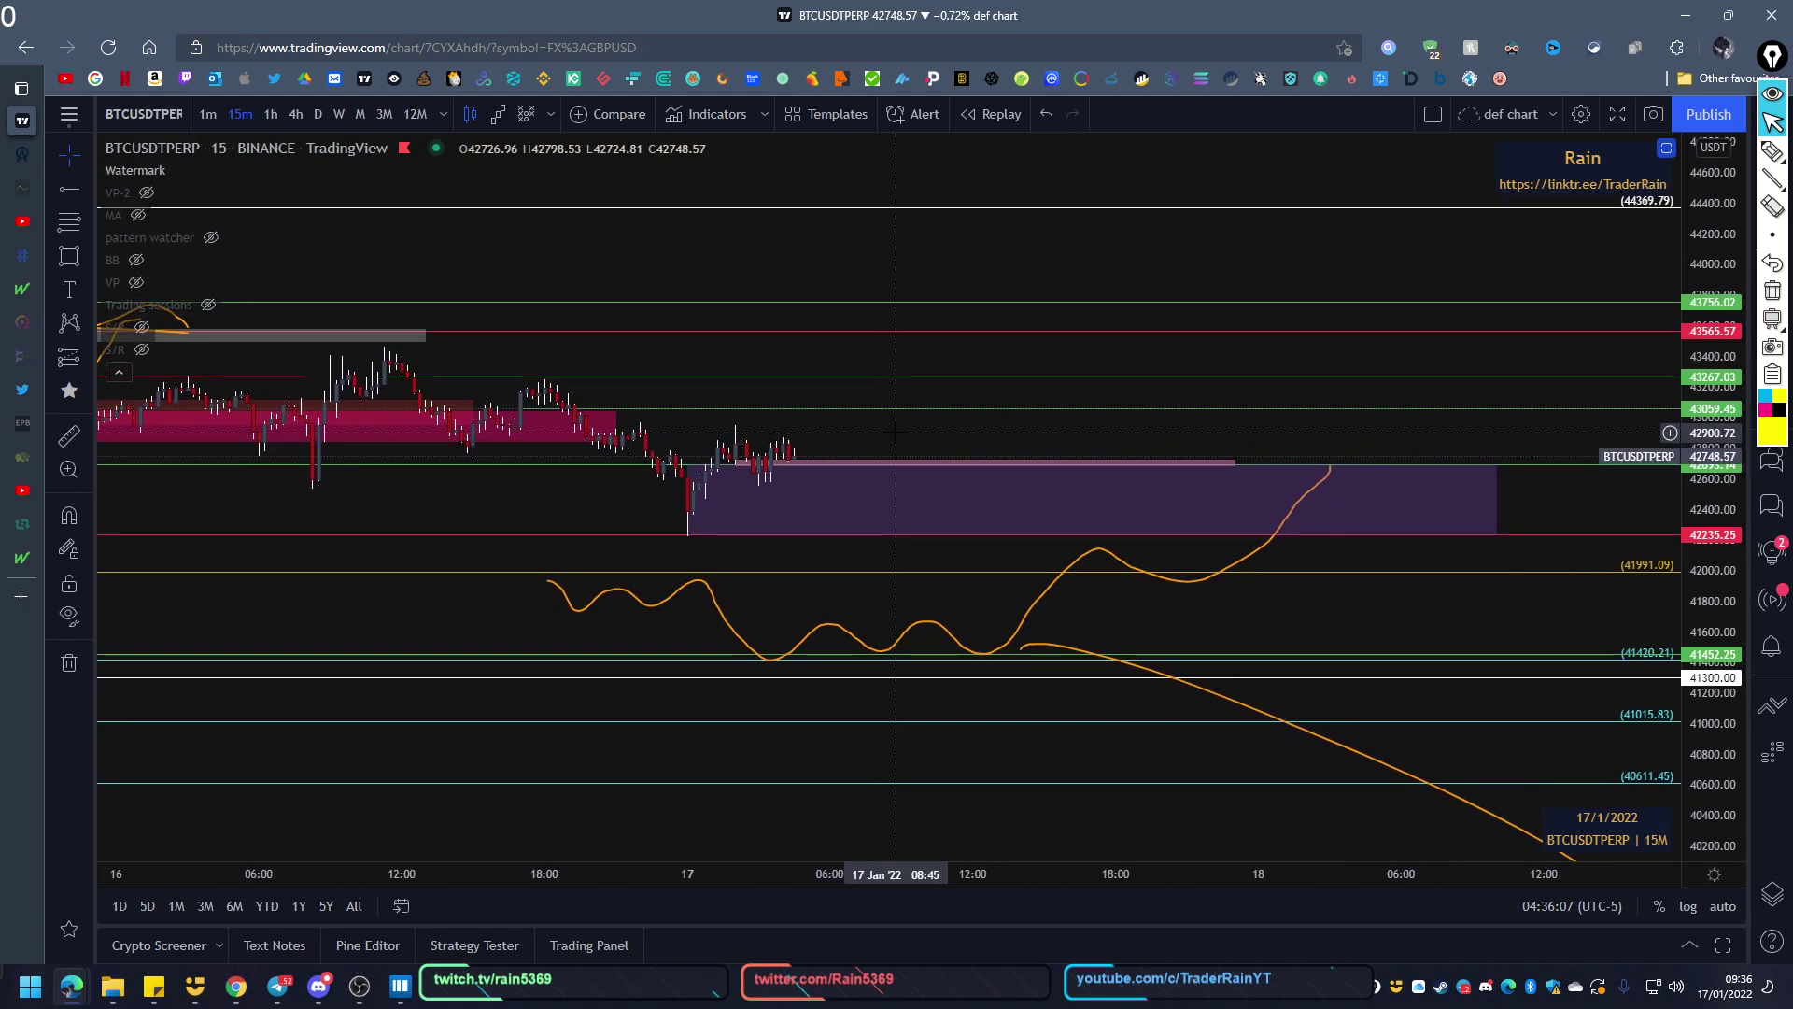
{"action": "scroll", "coordinate": [878, 437], "scroll_direction": "down", "scroll_amount": 2}
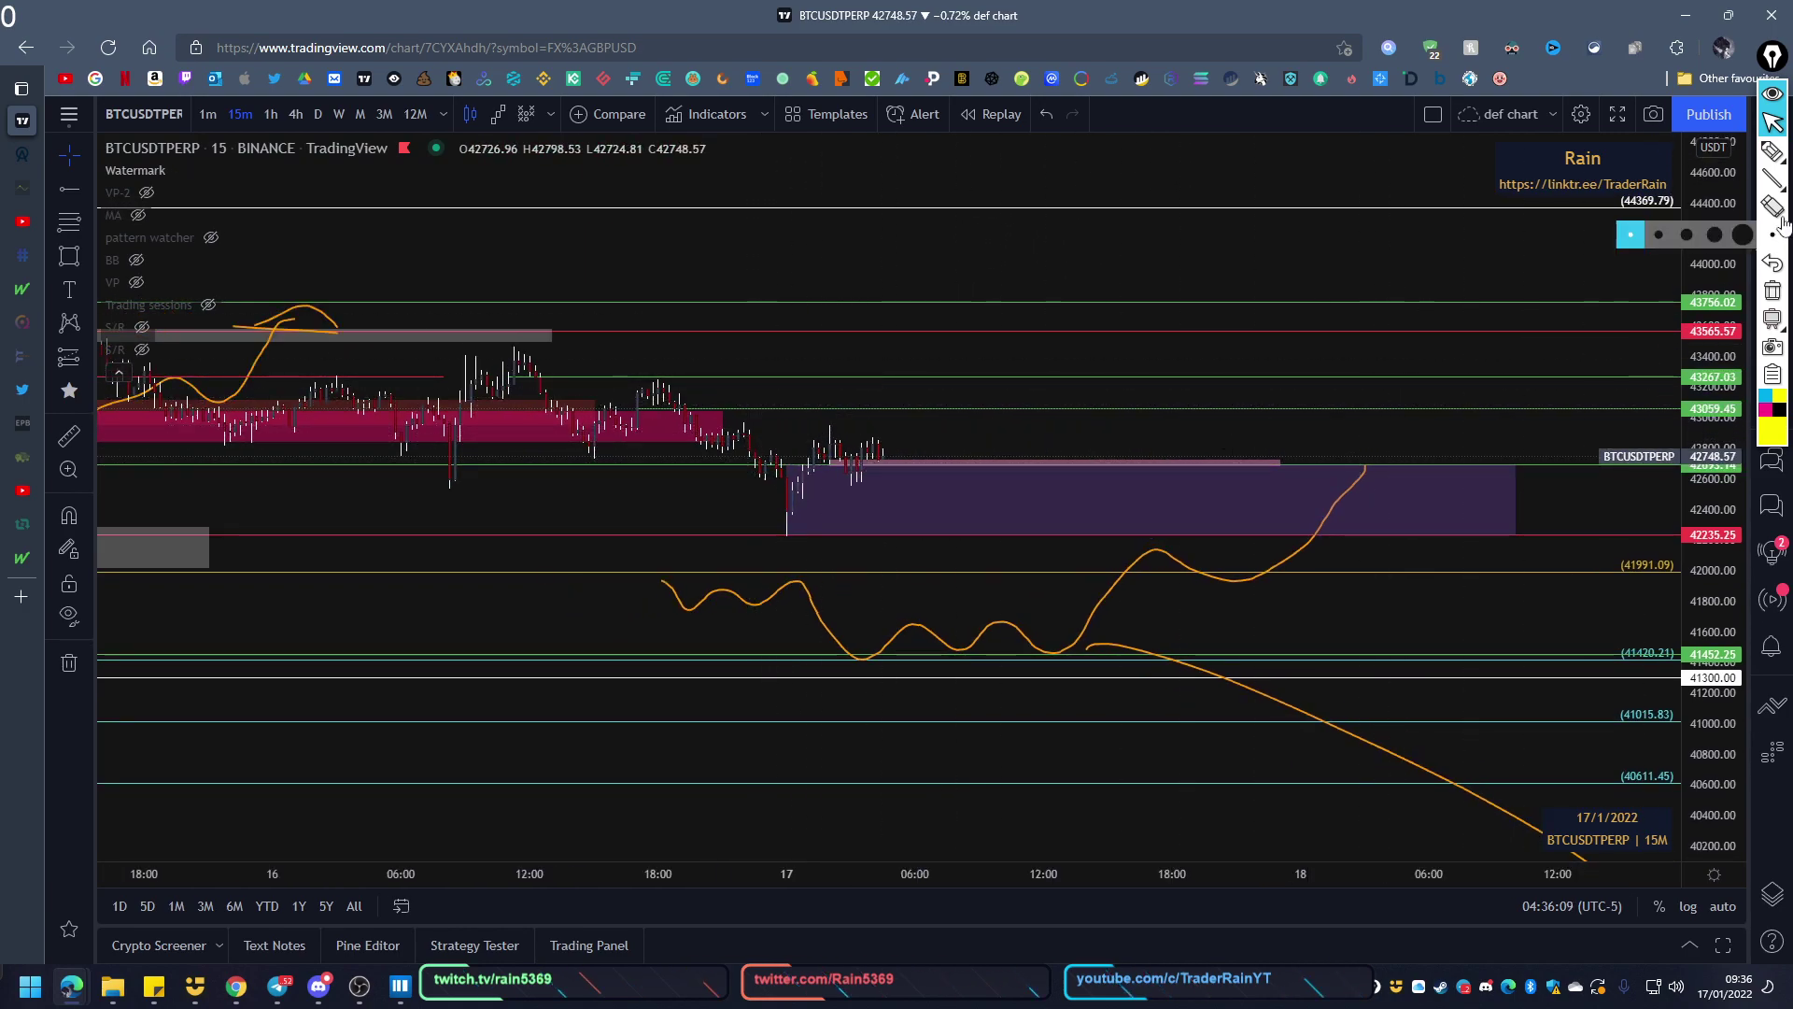
Sketch a bounce from the pink band to 43267.03 in yellow pen, underline the prior highs, and clear the marks
{"action": "left_click", "coordinate": [1773, 151]}
{"action": "left_click_drag", "start_coordinate": [834, 476], "coordinate": [858, 477]}
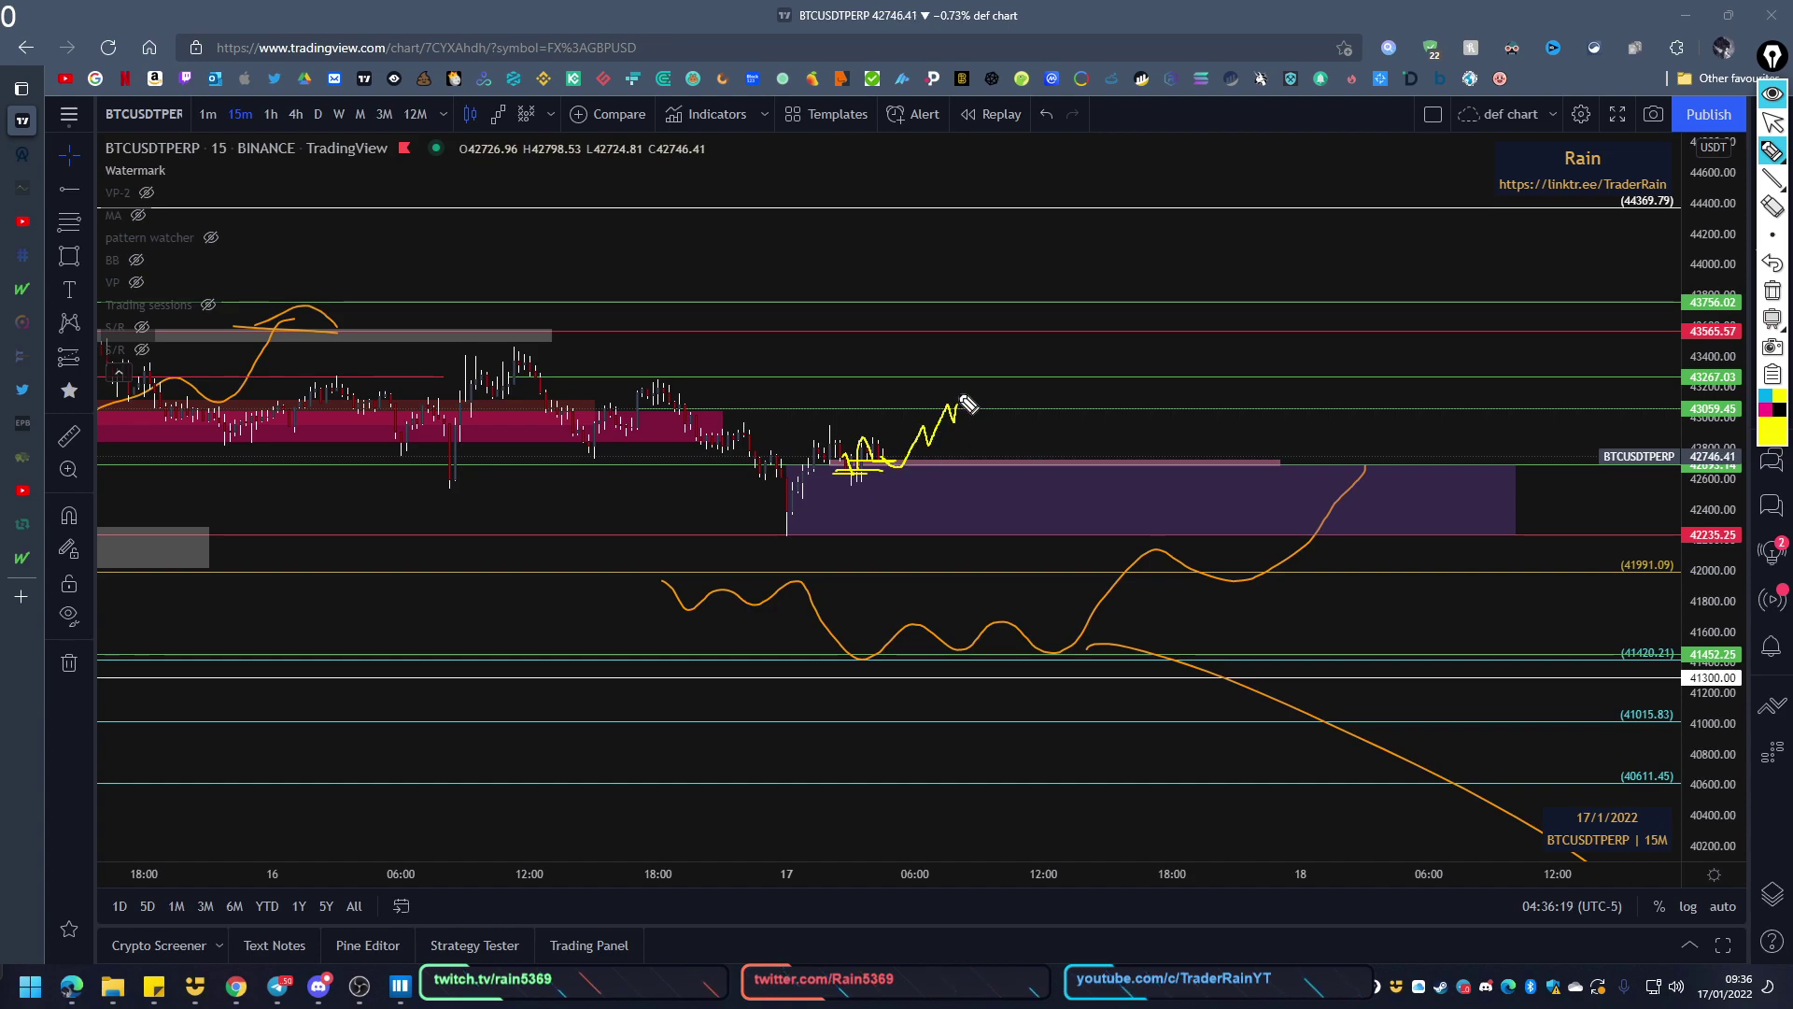
{"action": "left_click_drag", "start_coordinate": [969, 366], "coordinate": [985, 377]}
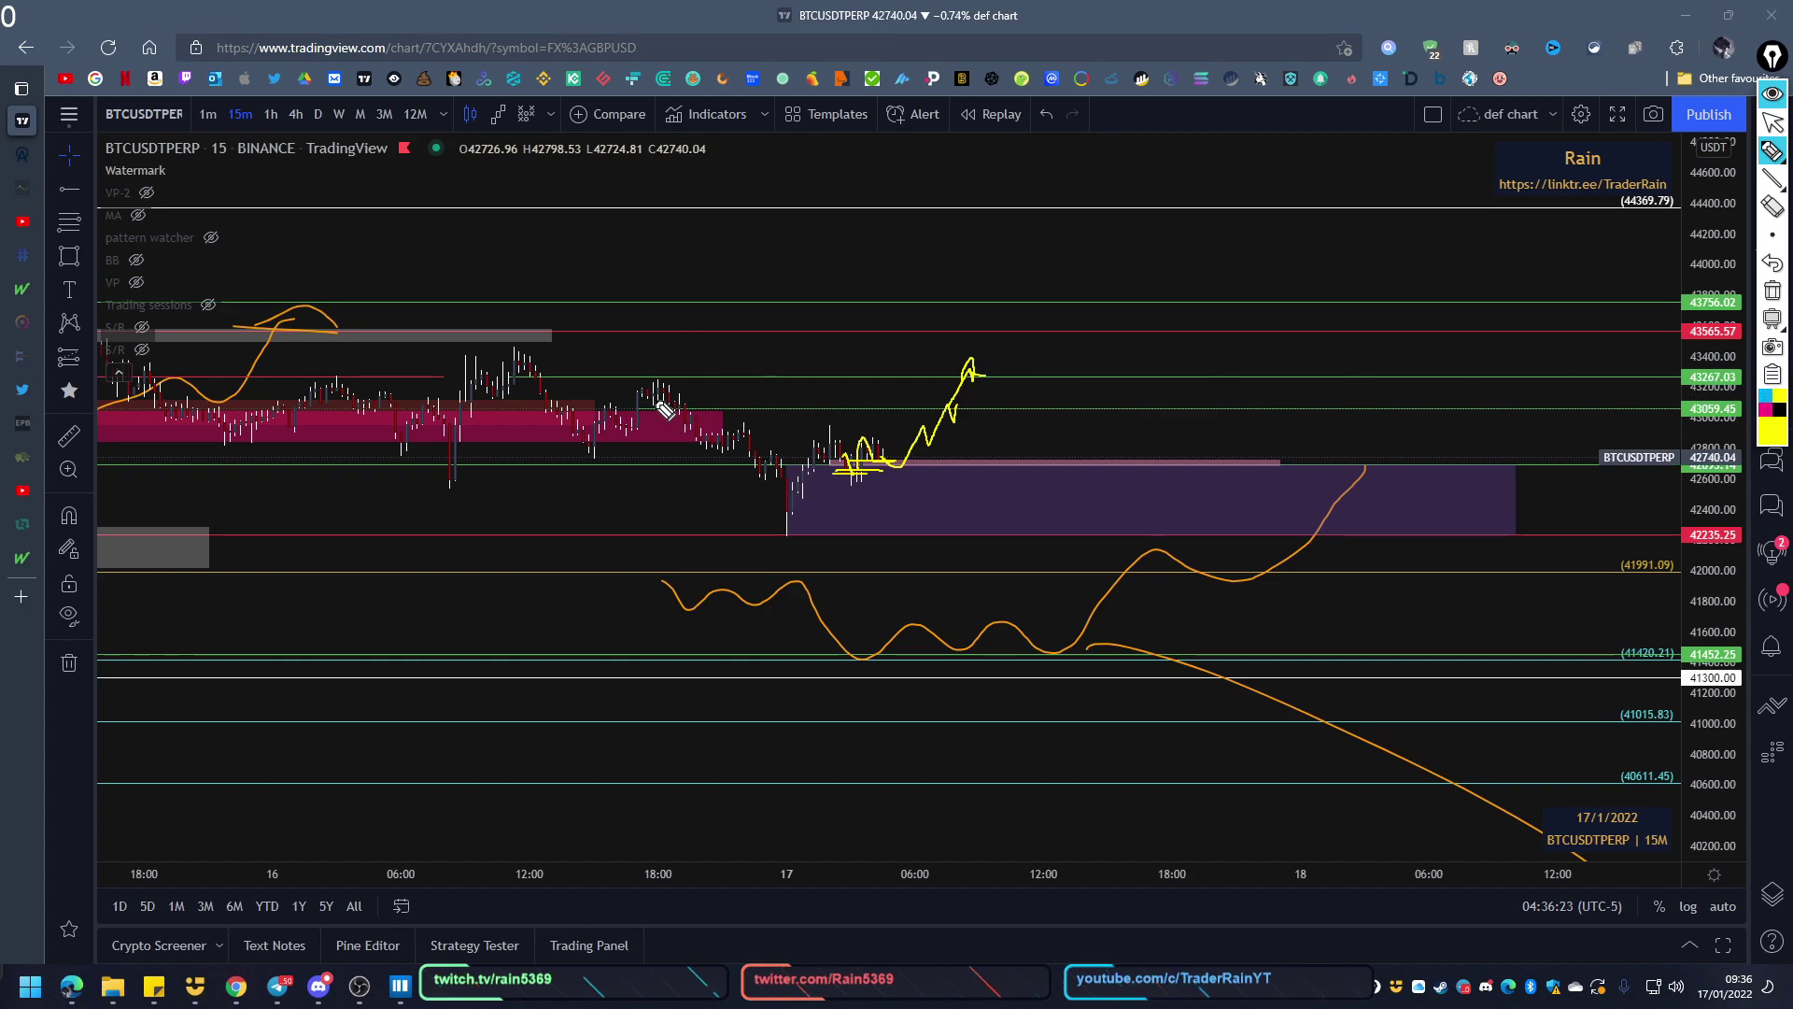
{"action": "left_click_drag", "start_coordinate": [518, 393], "coordinate": [564, 386]}
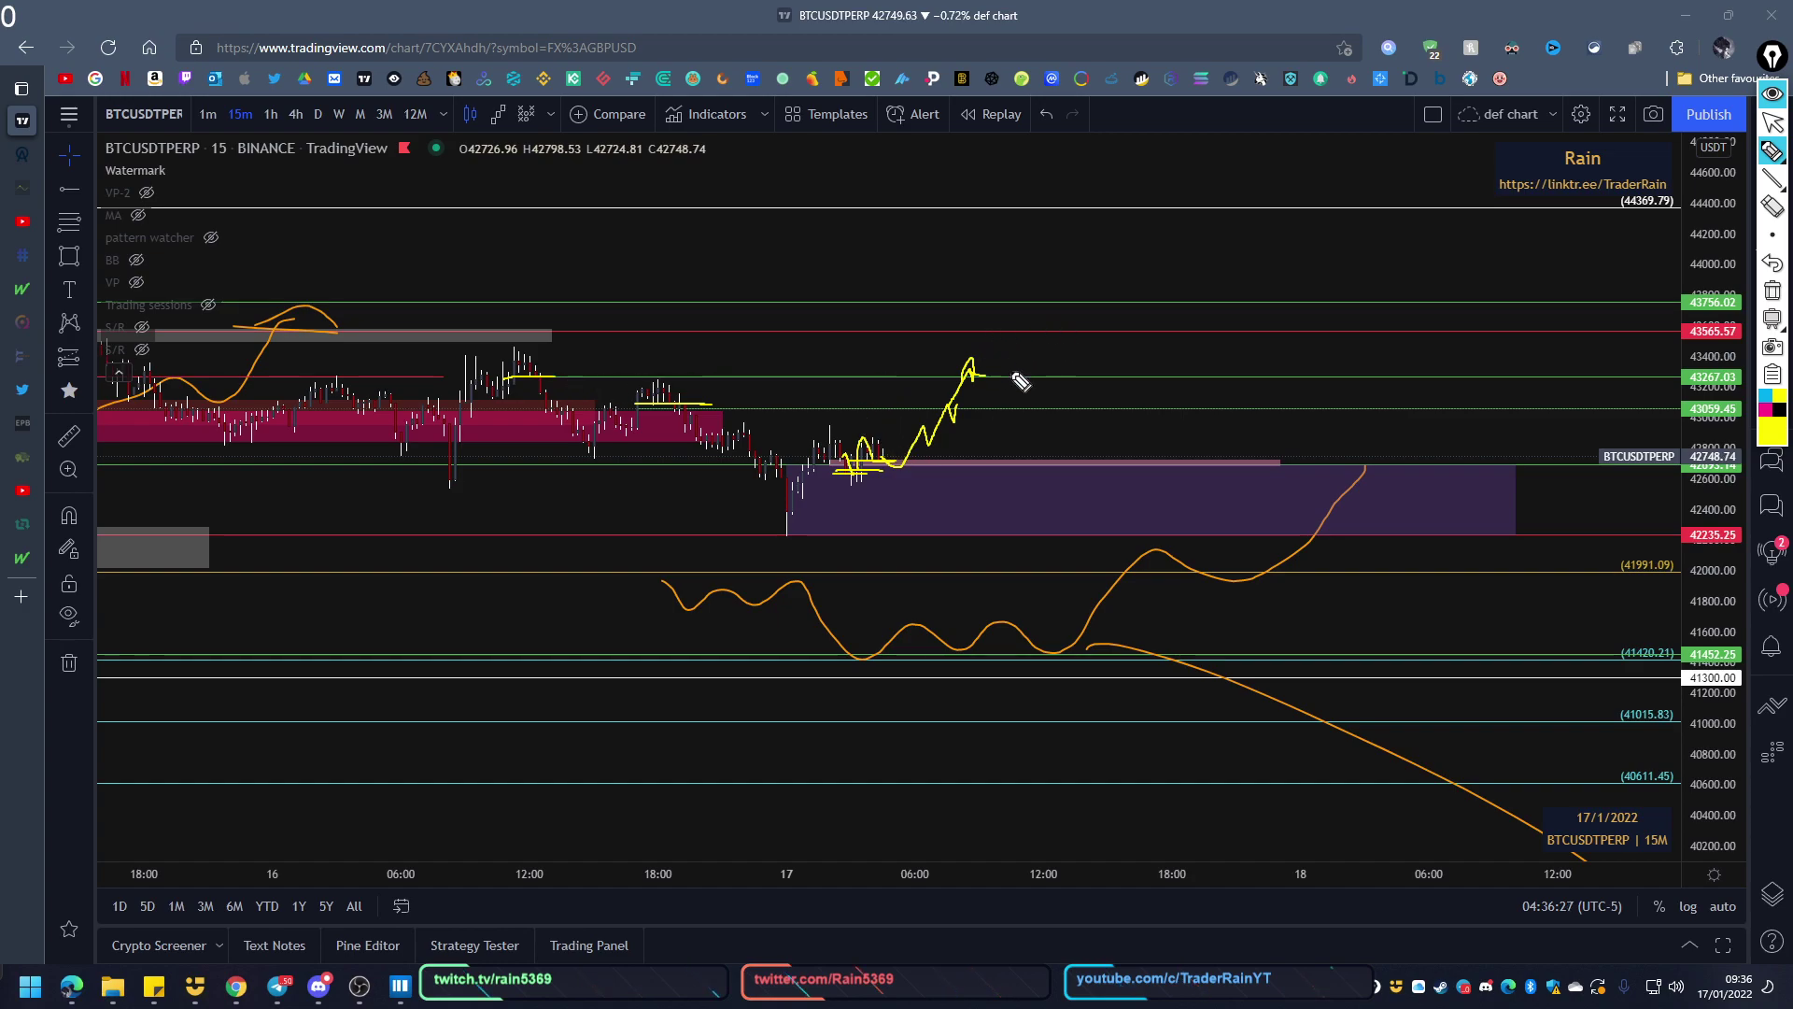
{"action": "left_click", "coordinate": [1771, 291]}
{"action": "left_click", "coordinate": [1772, 124]}
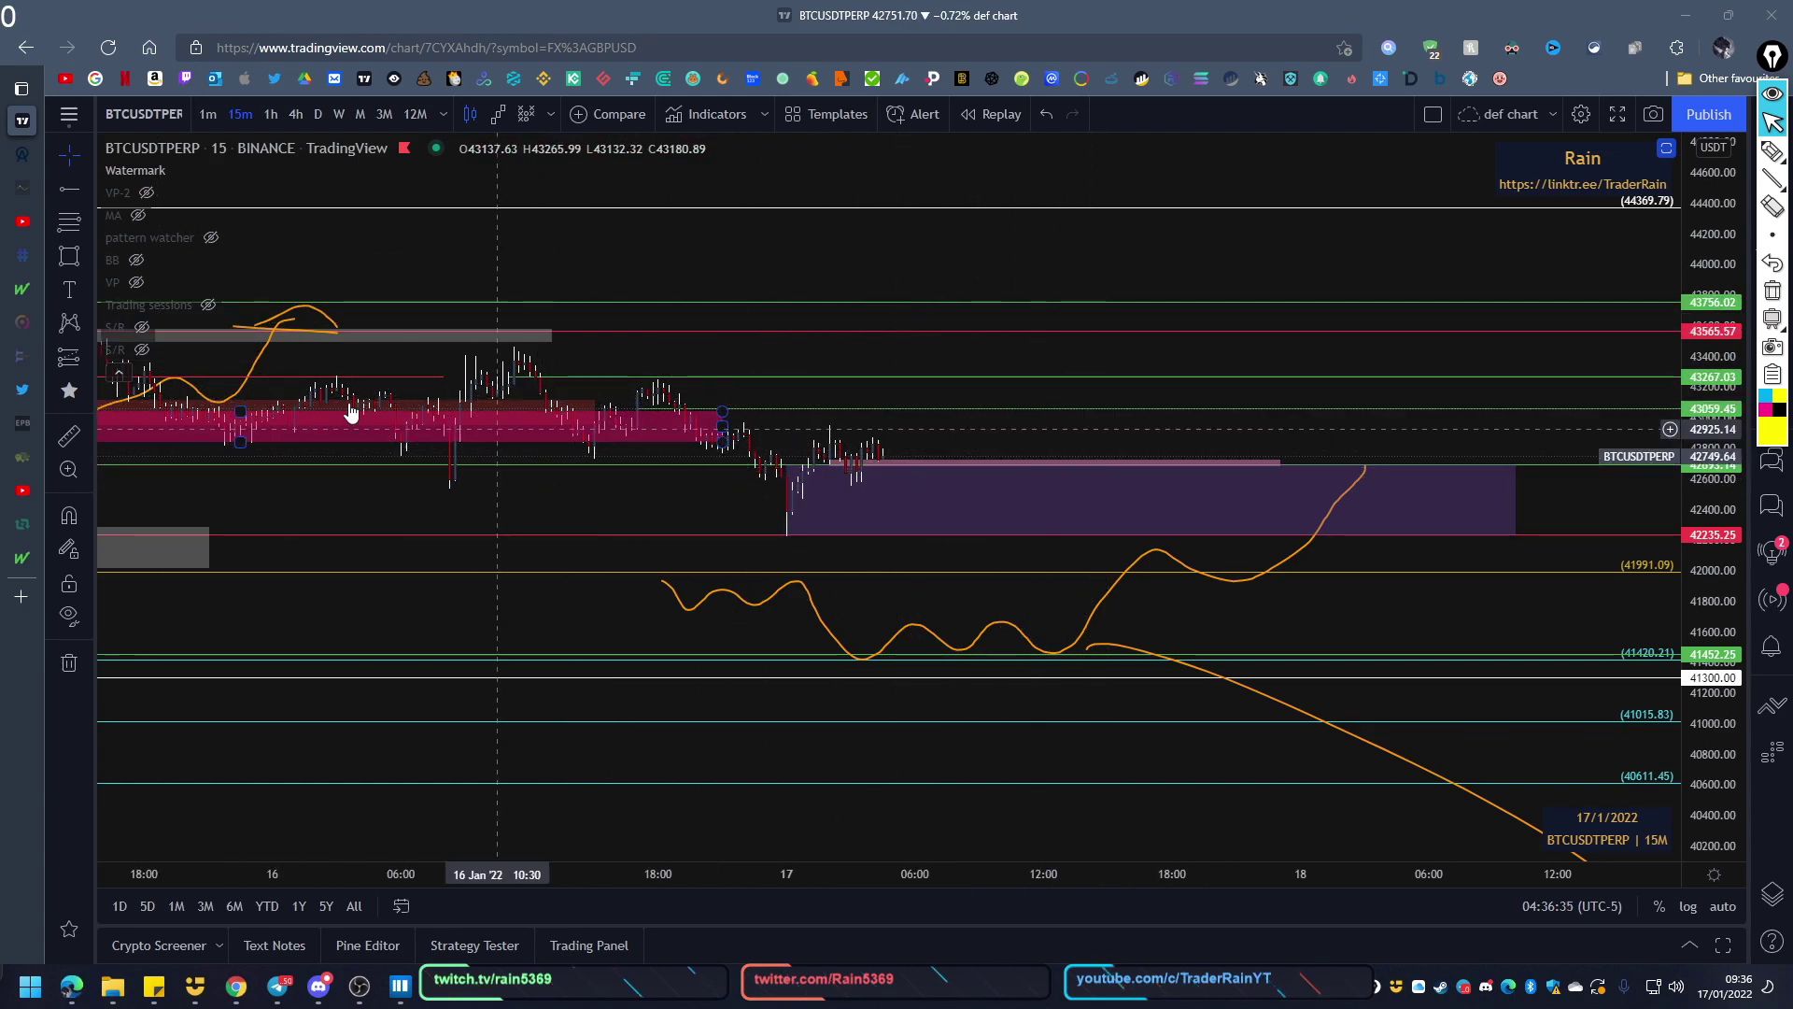
Show the hidden Trading sessions indicator on the chart
{"action": "mouse_move", "coordinate": [112, 327]}
{"action": "mouse_move", "coordinate": [137, 261]}
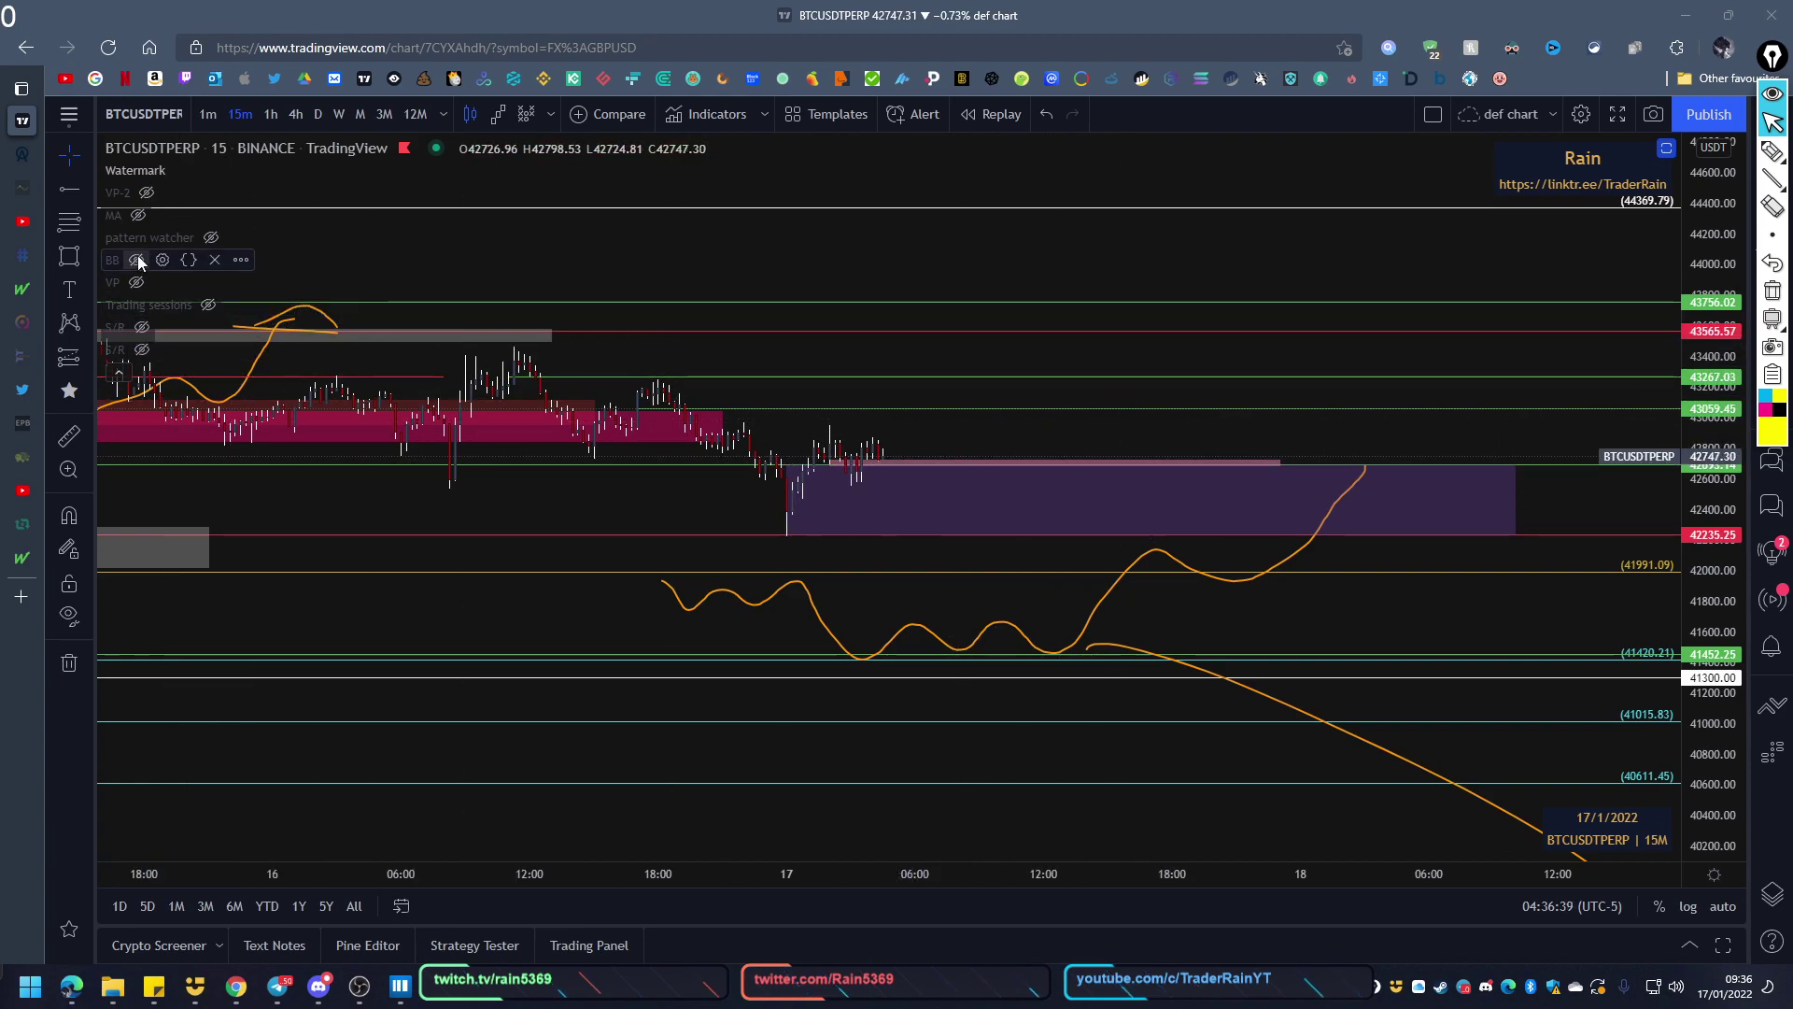
{"action": "mouse_move", "coordinate": [149, 359]}
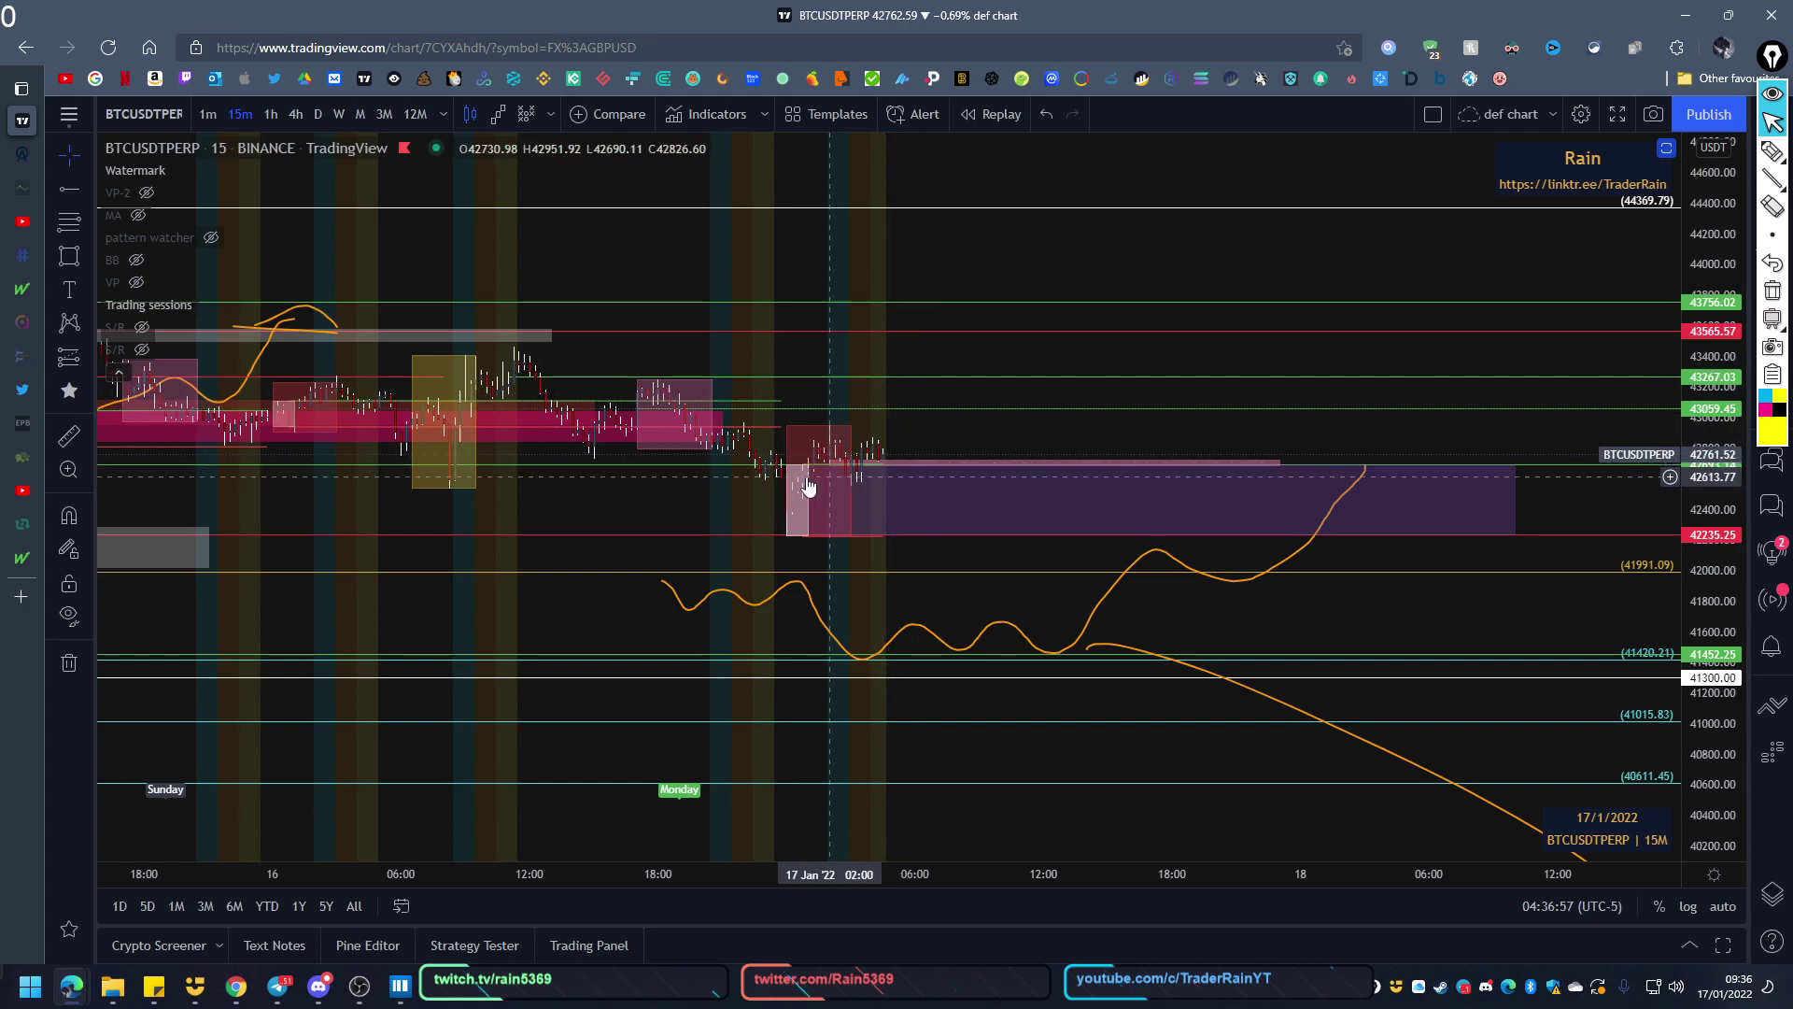
Examine the price action around the 17 January session boxes and the thin pink band
{"action": "left_click", "coordinate": [727, 411]}
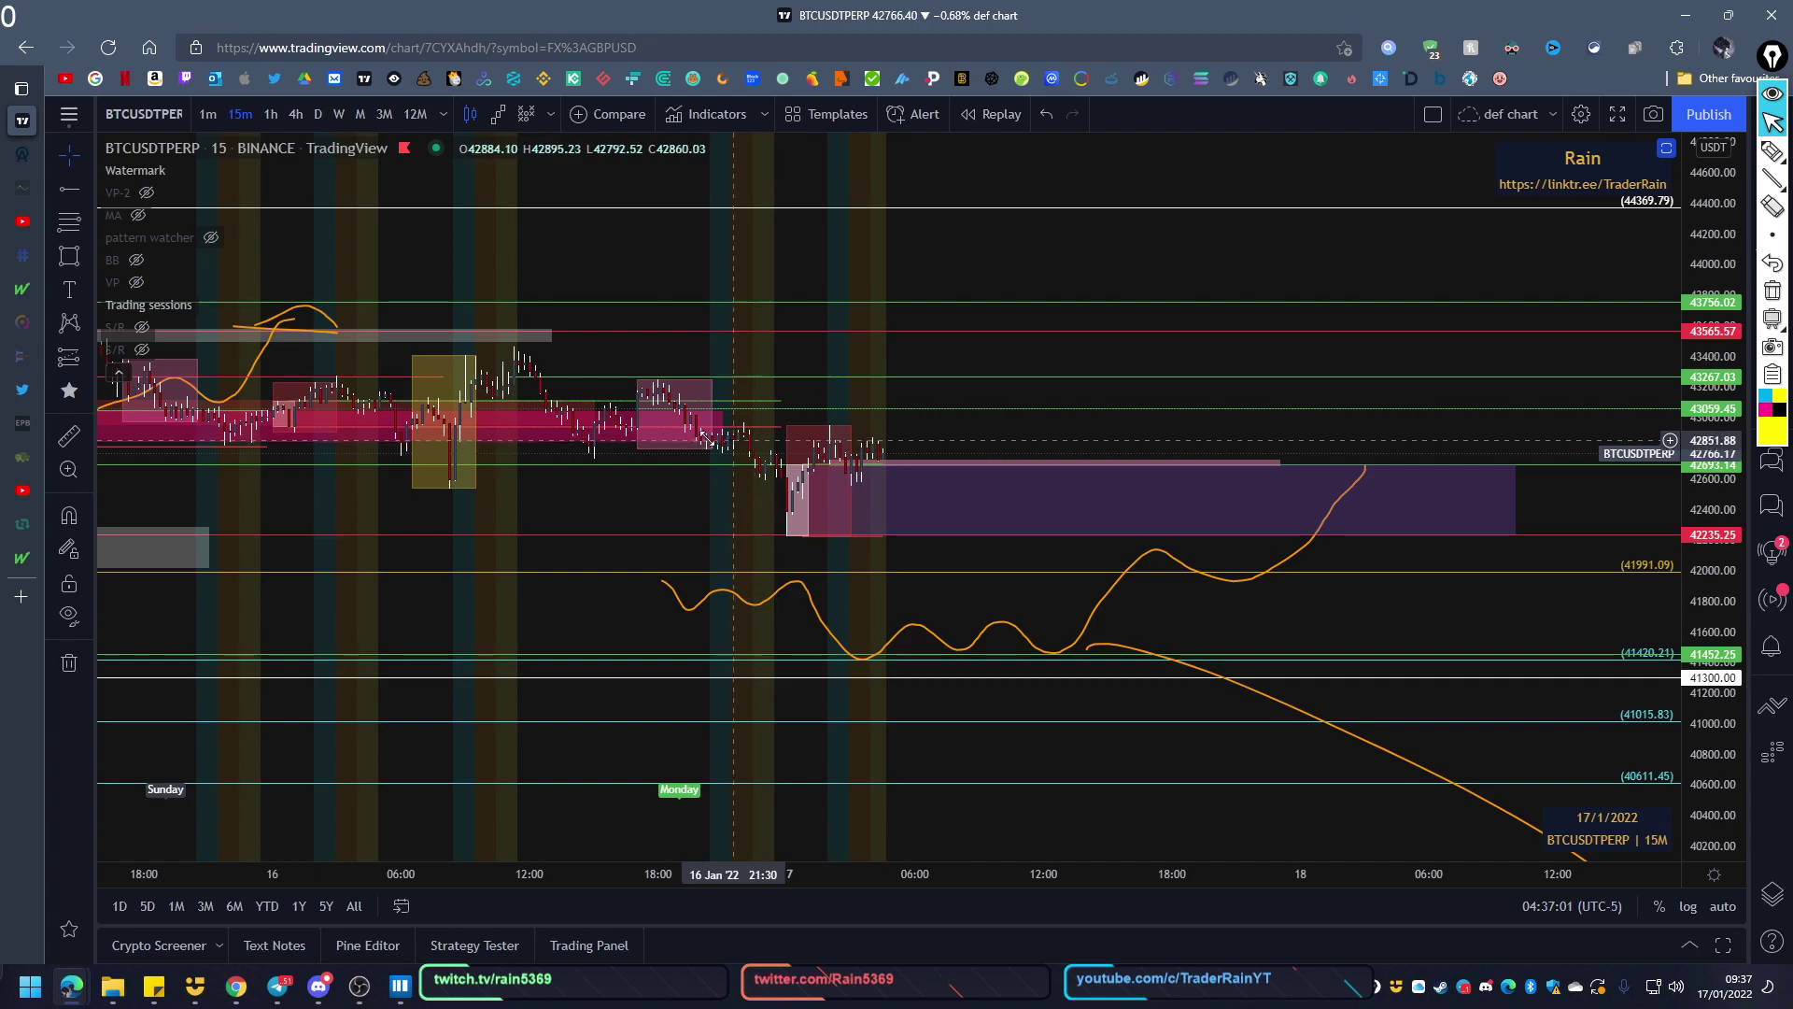
{"action": "left_click", "coordinate": [744, 417]}
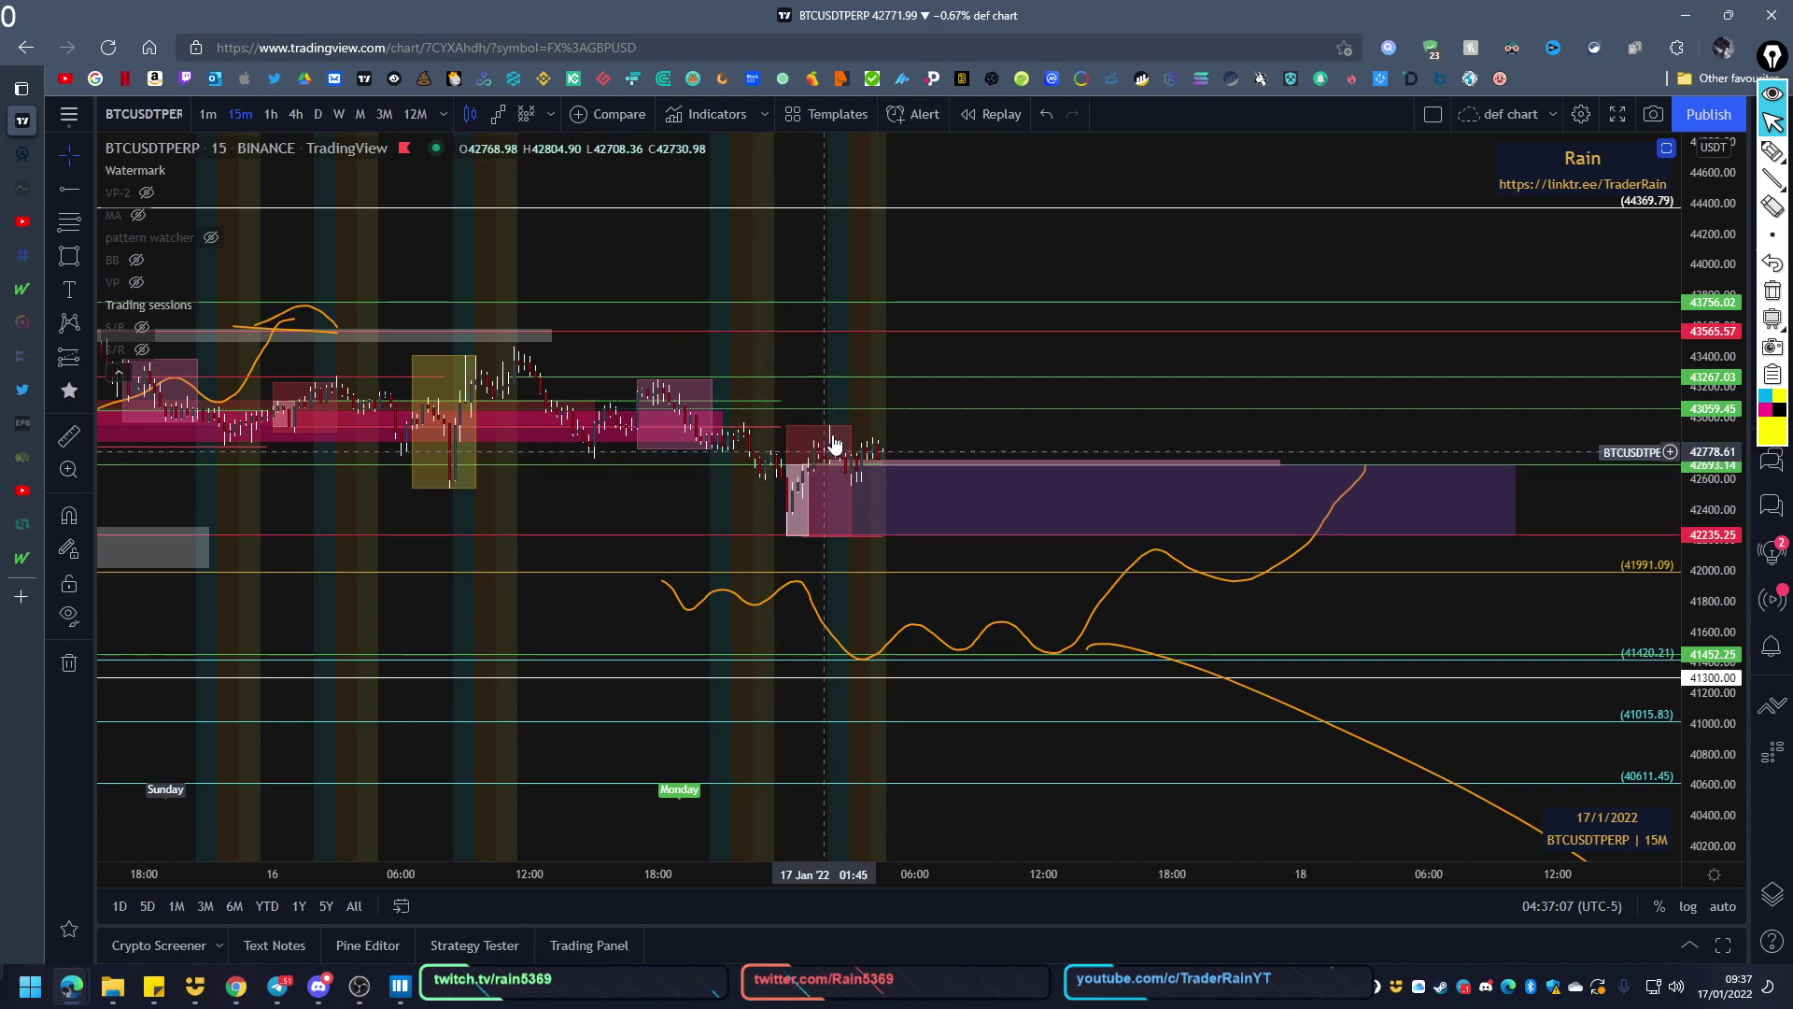
{"action": "left_click", "coordinate": [793, 498]}
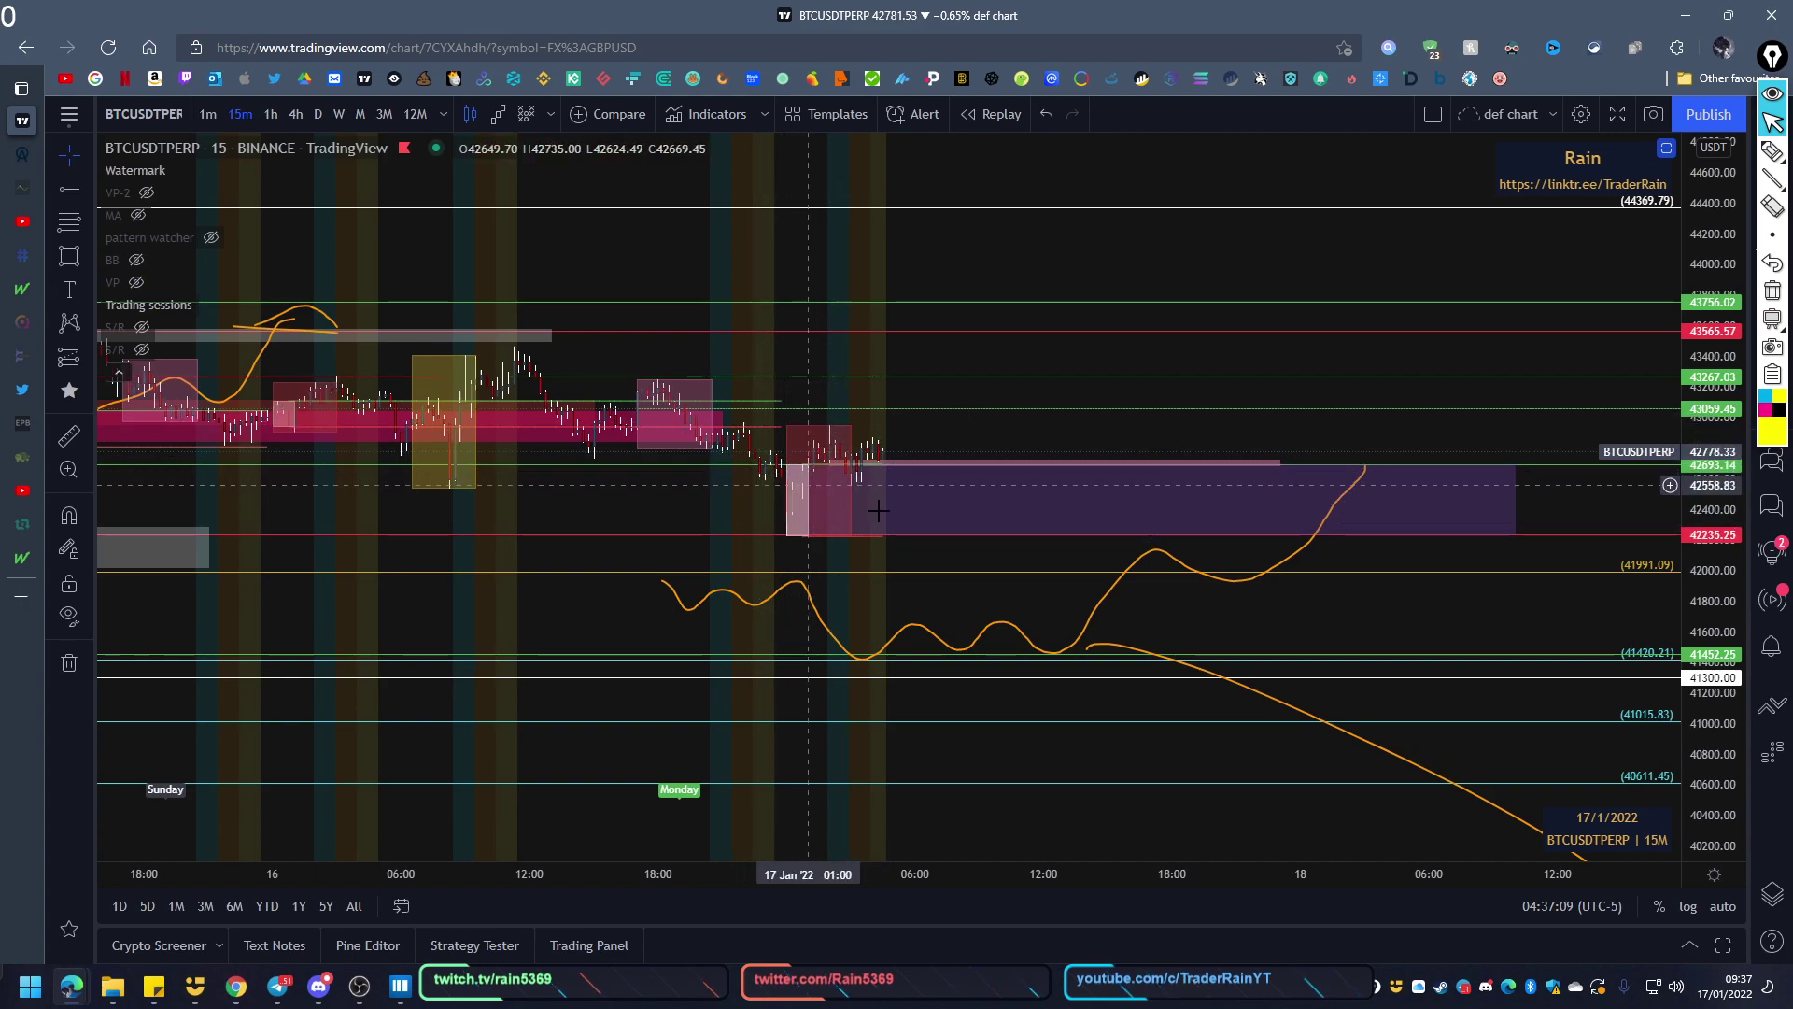
{"action": "left_click", "coordinate": [868, 392]}
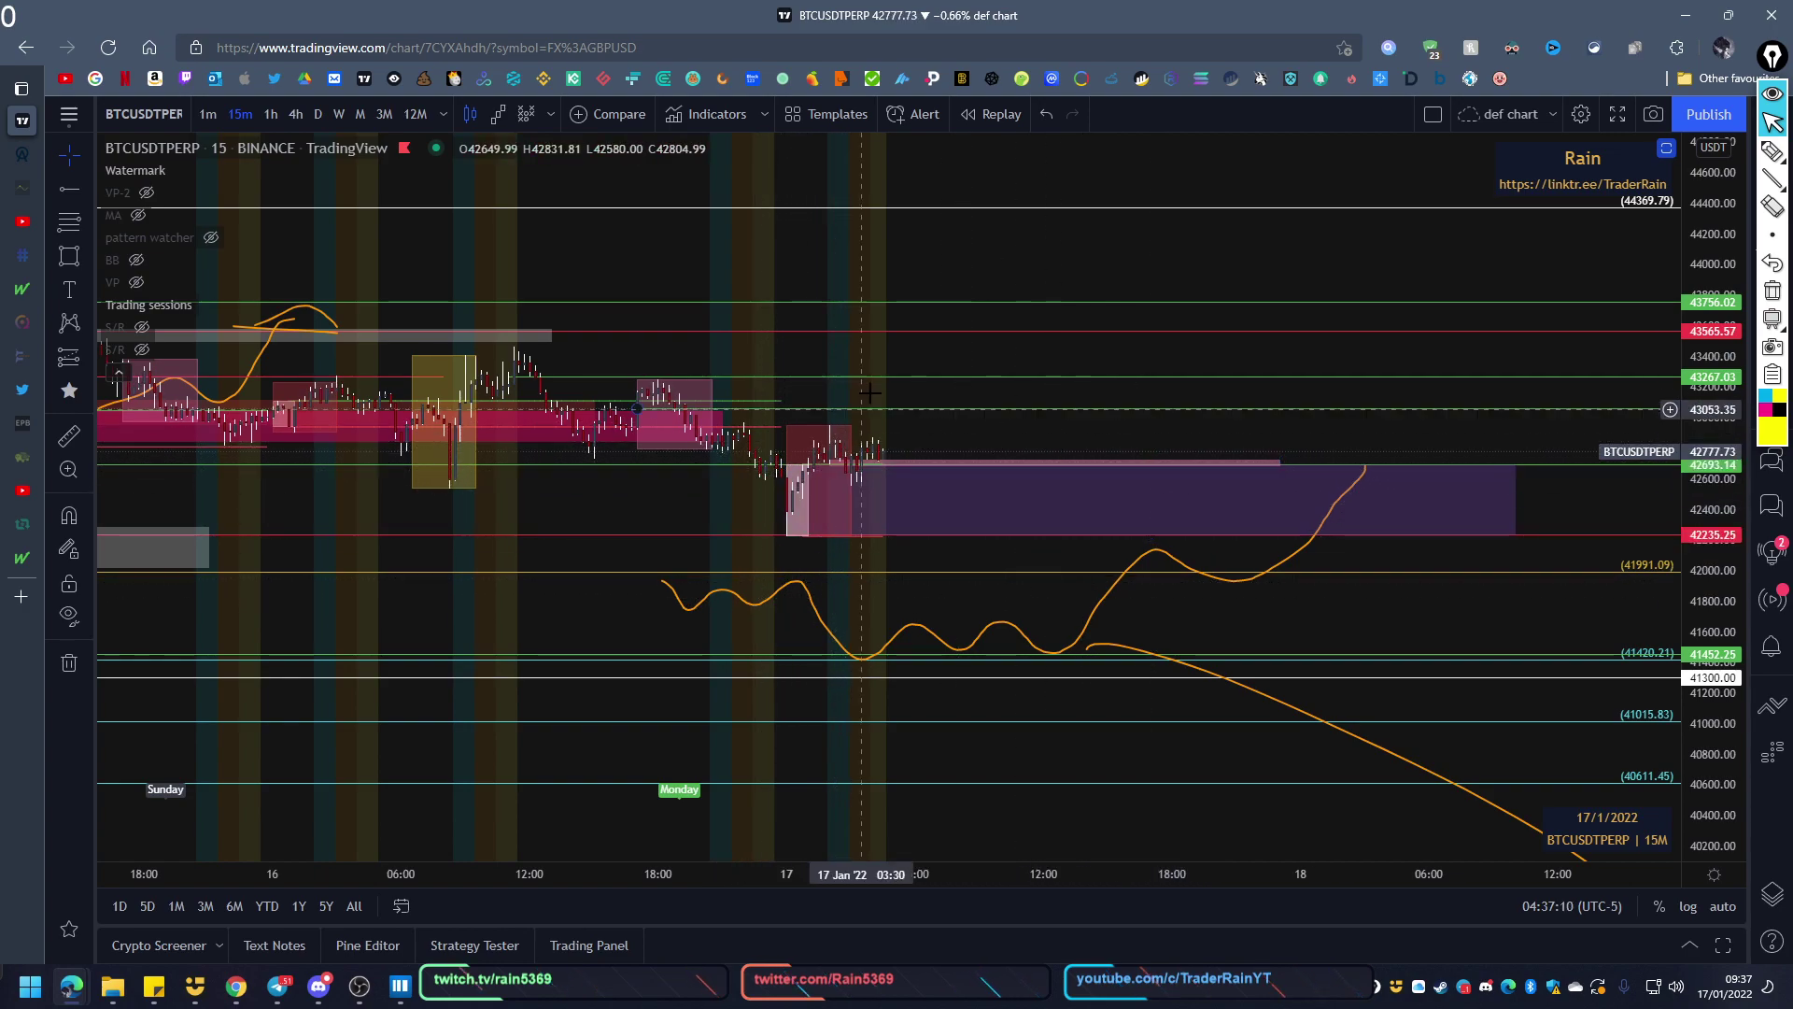
{"action": "left_click", "coordinate": [887, 465]}
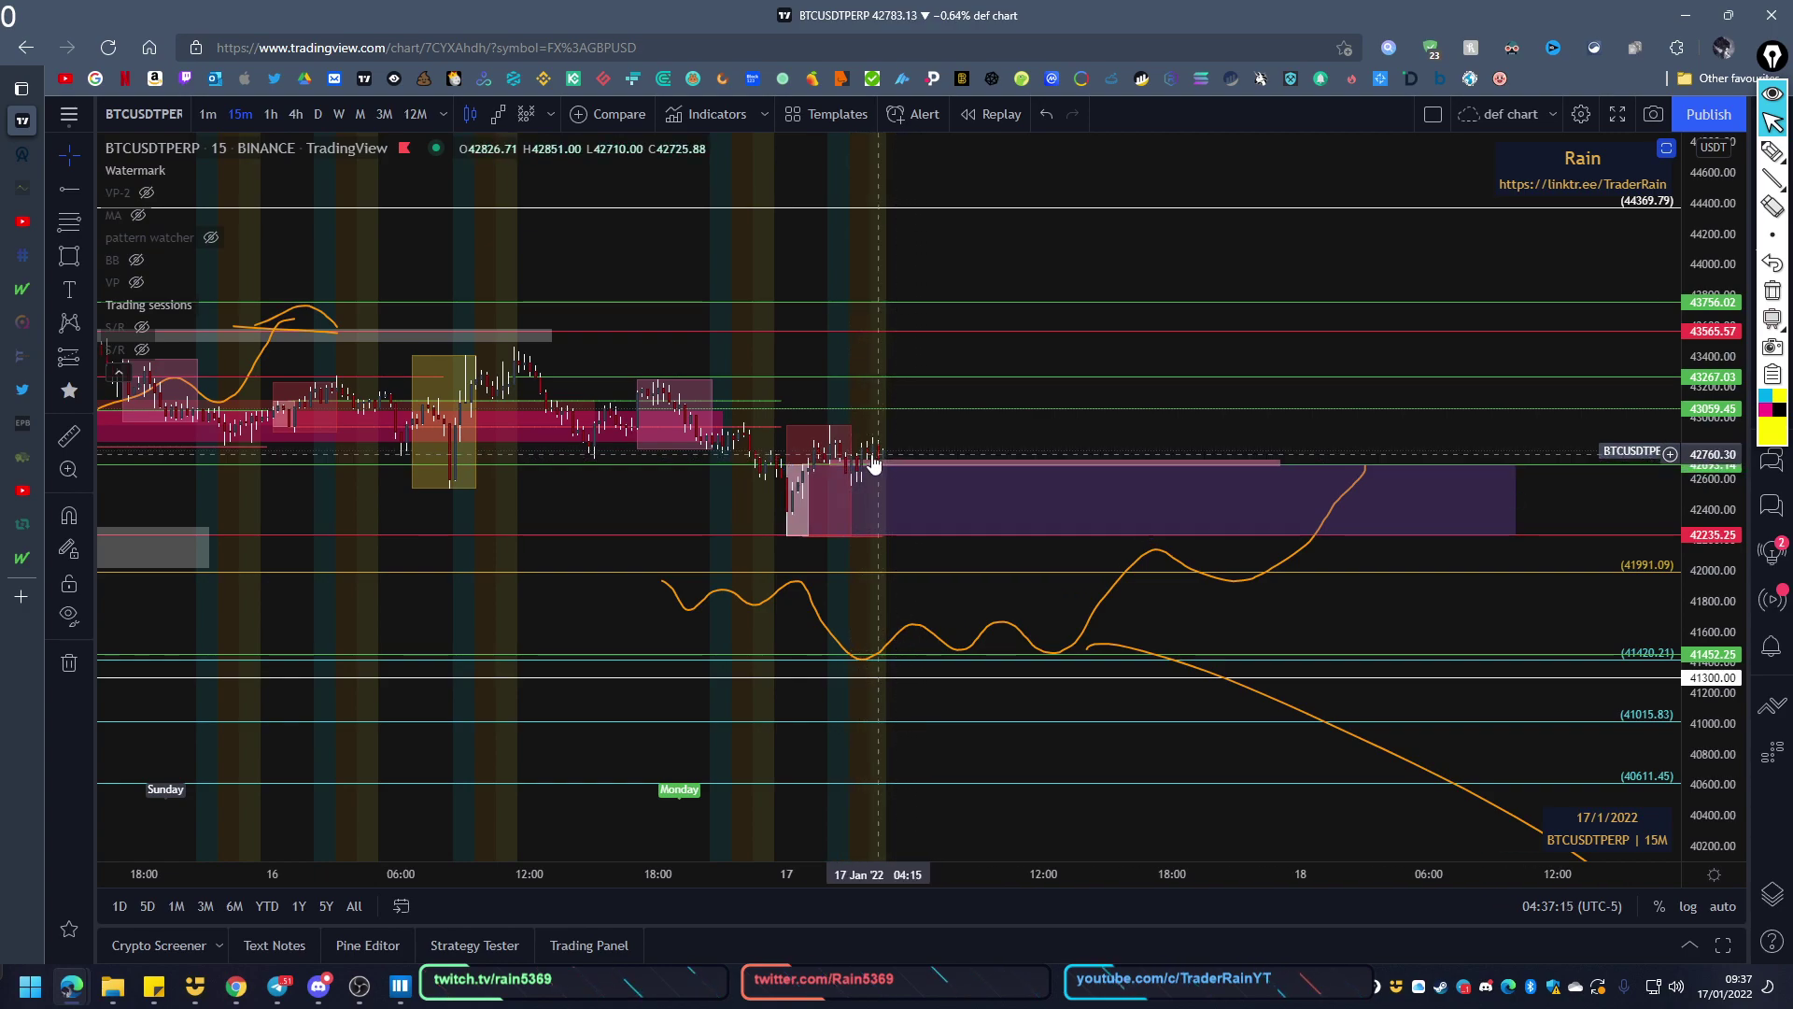
{"action": "left_click", "coordinate": [883, 471]}
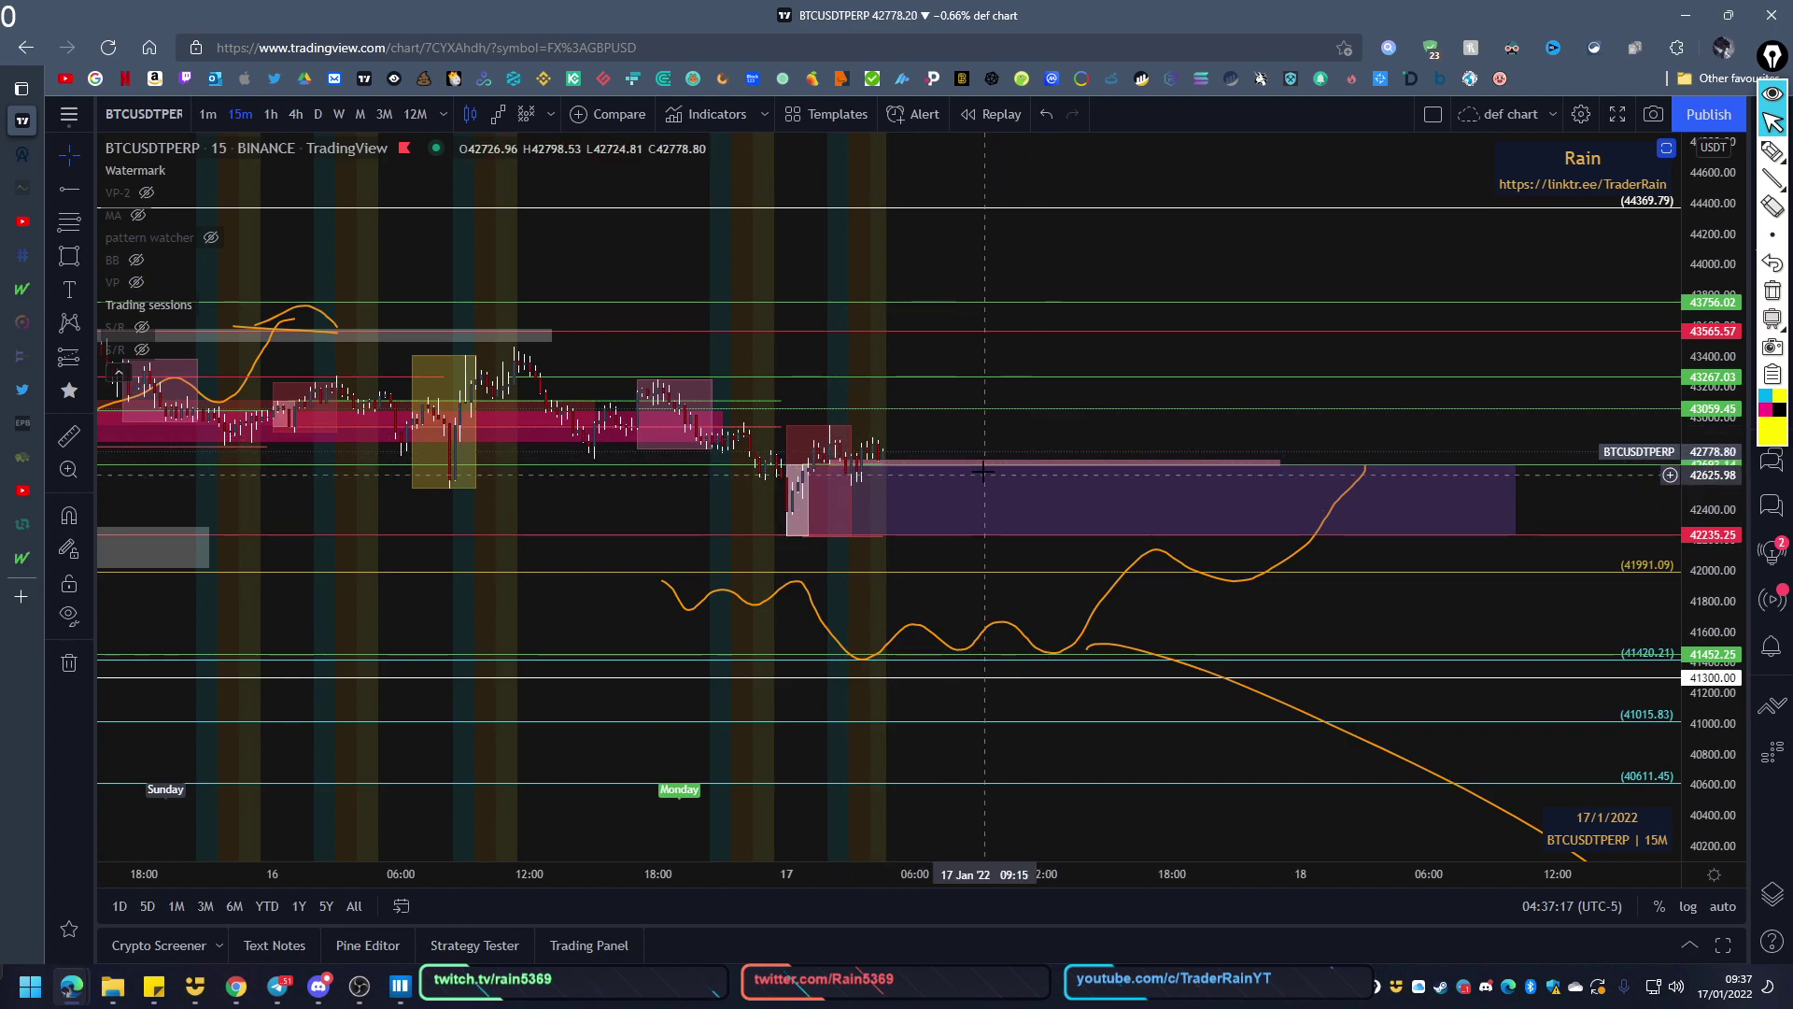
Draw a Fibonacci retracement from the 42235.25 low to the 42955.66 high of the 17 January move
{"action": "left_click_drag", "start_coordinate": [991, 439], "coordinate": [975, 452]}
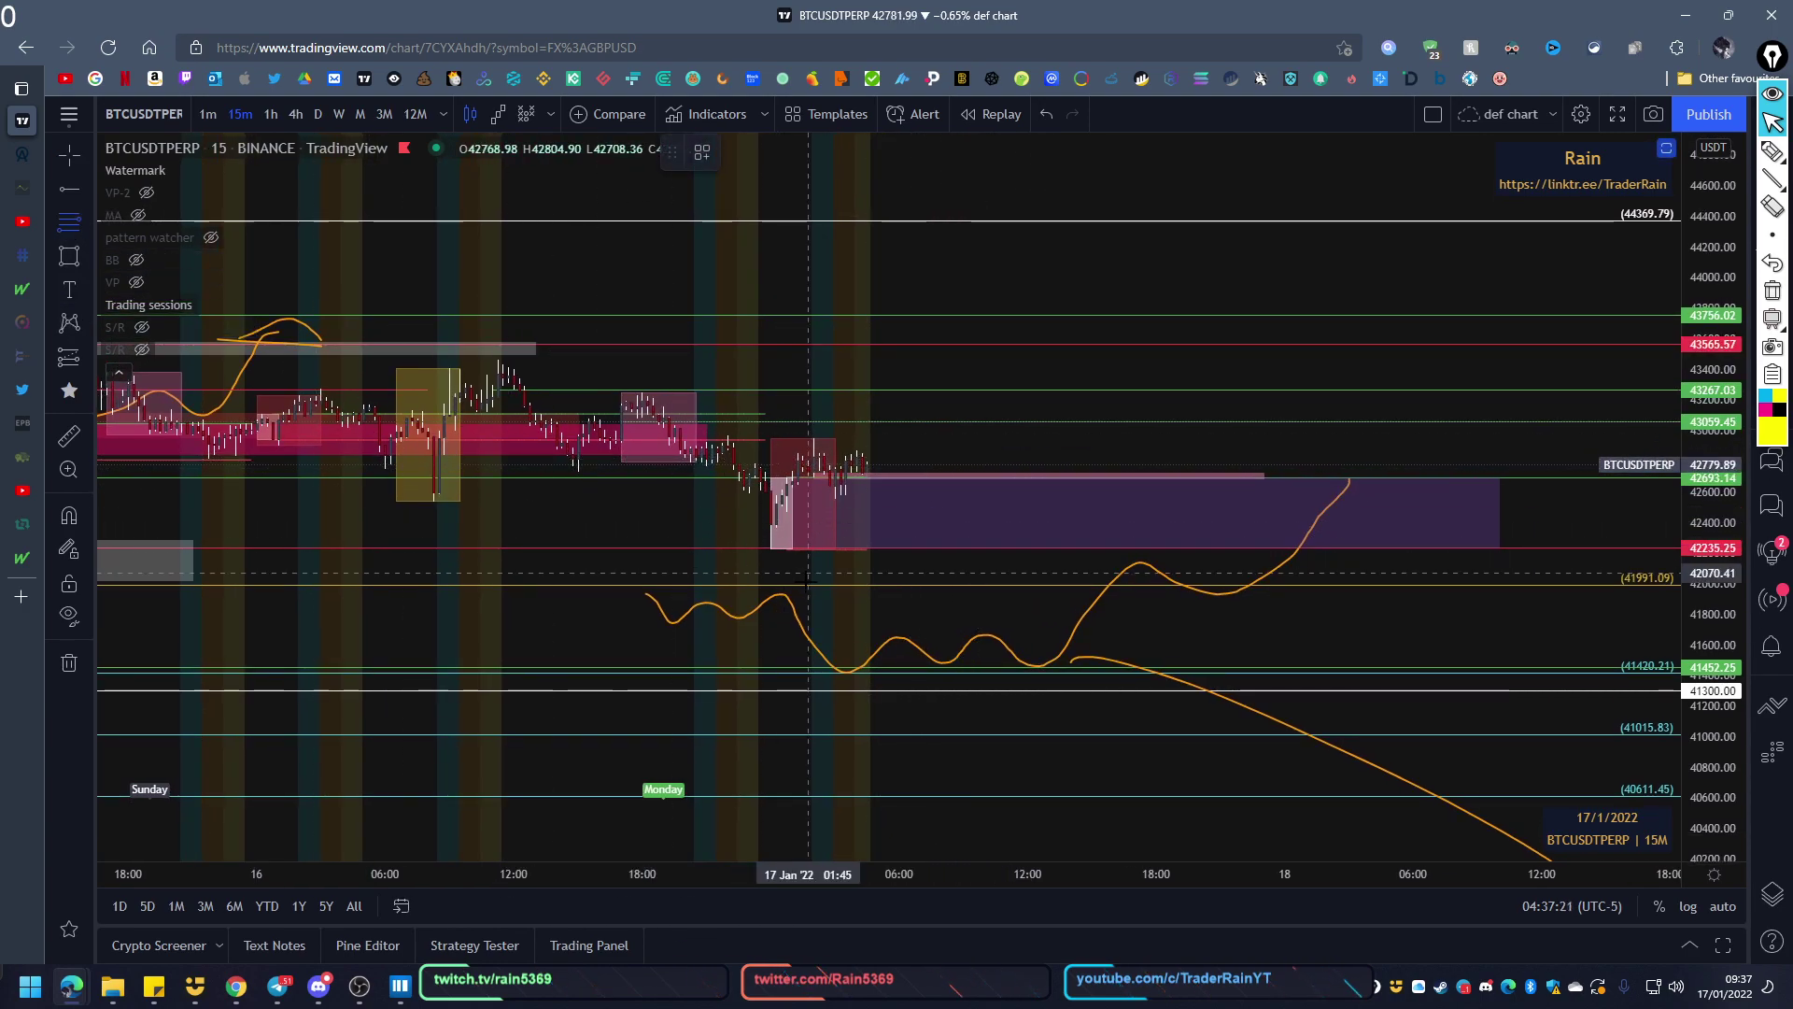
{"action": "left_click_drag", "start_coordinate": [770, 548], "coordinate": [770, 546]}
{"action": "left_click", "coordinate": [765, 548]}
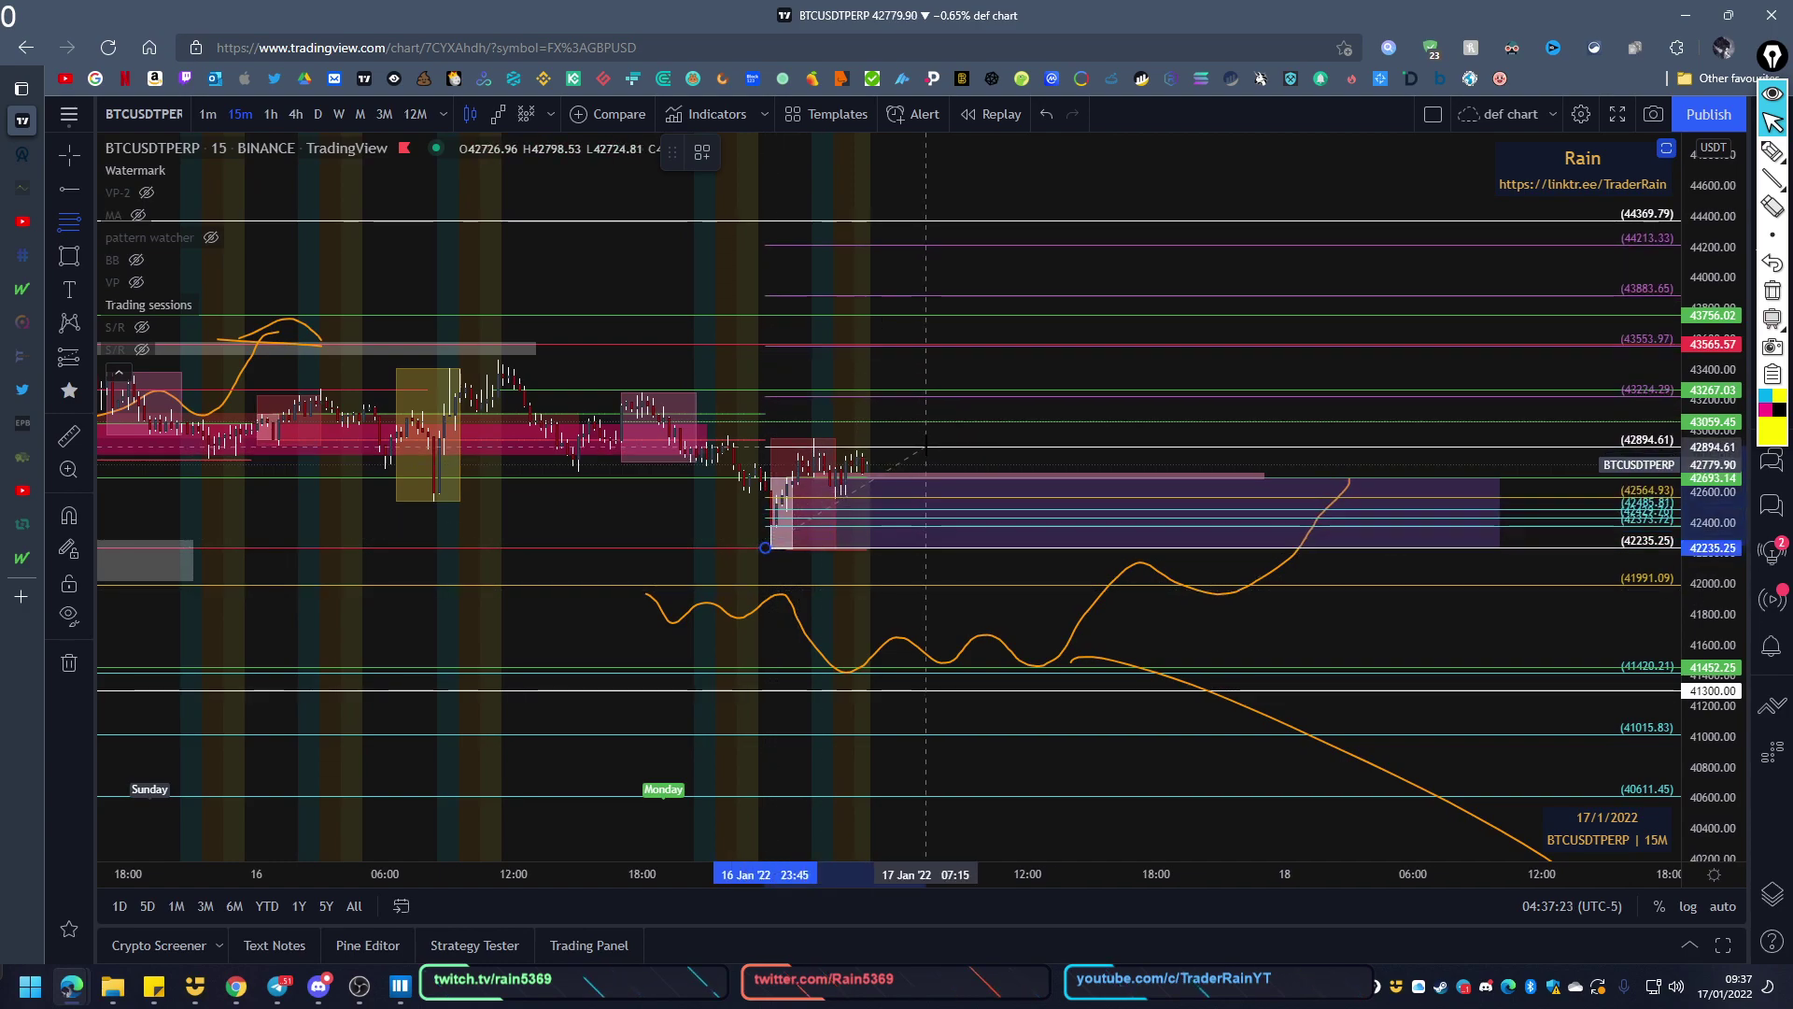
{"action": "left_click", "coordinate": [925, 436]}
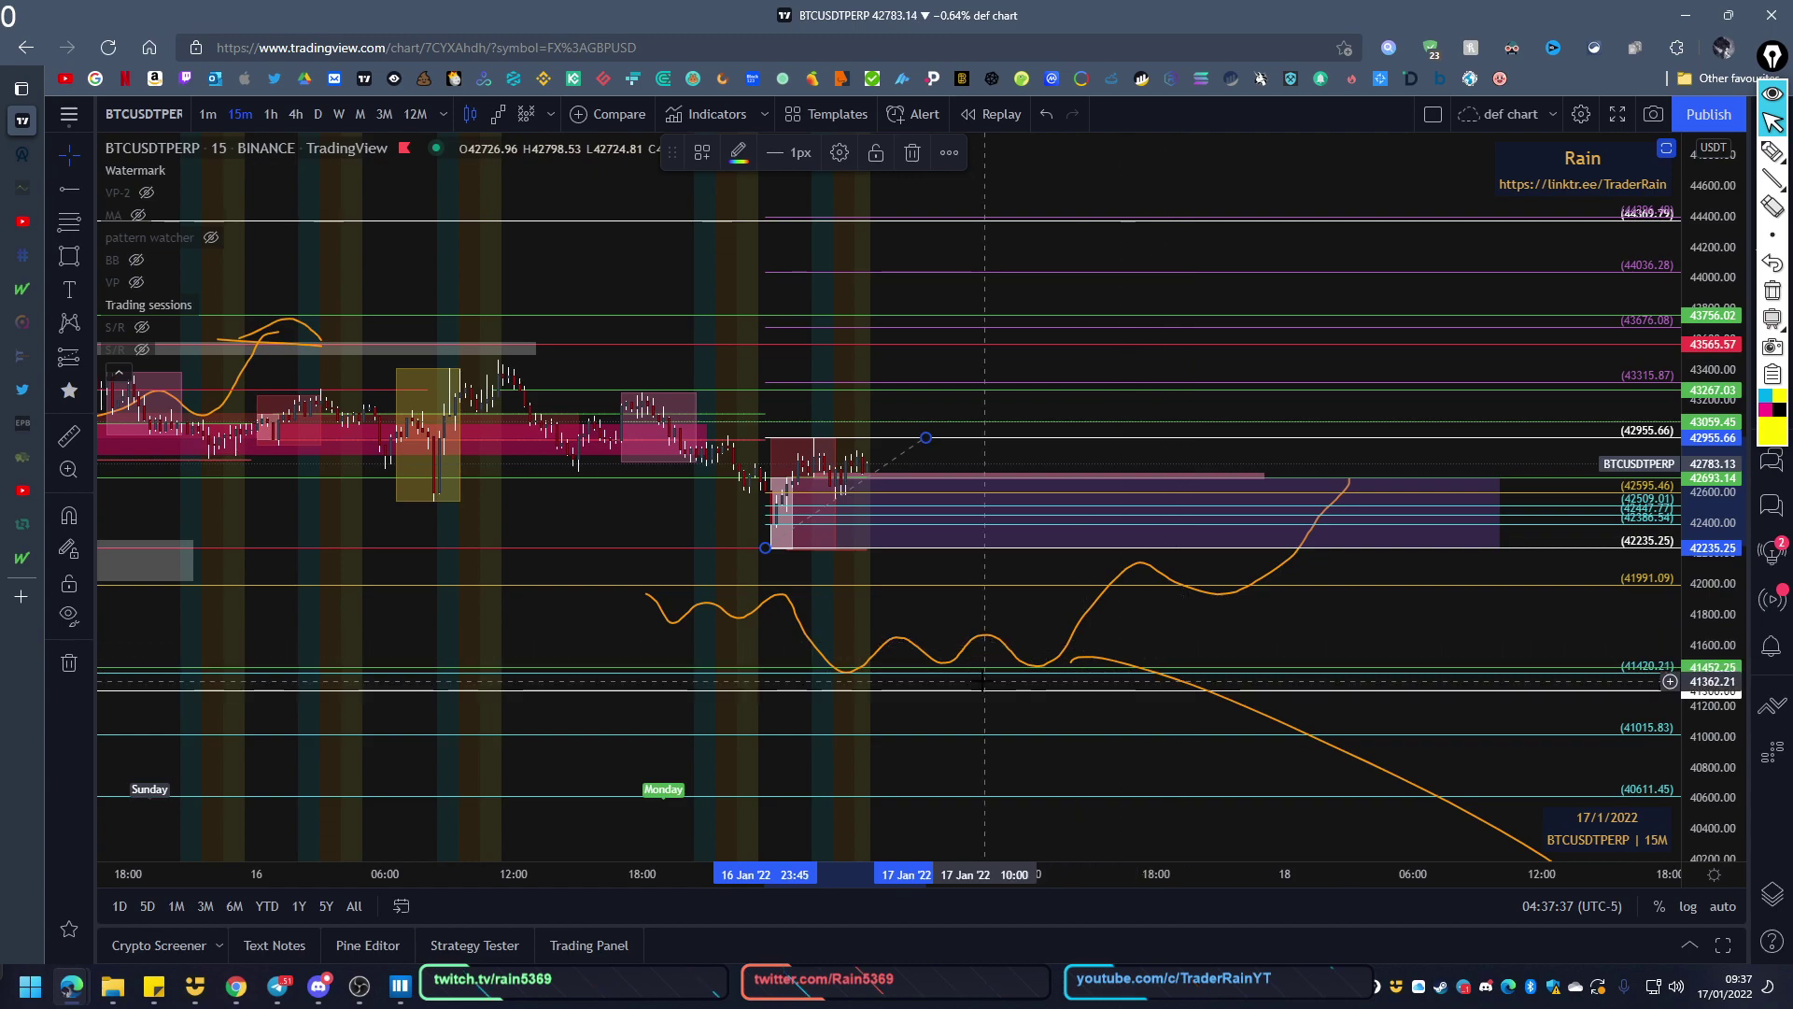
Switch to Bookmap and sketch the 17 January dip and recovery around the 42500 liquidity band in yellow pen
{"action": "left_click", "coordinate": [409, 990]}
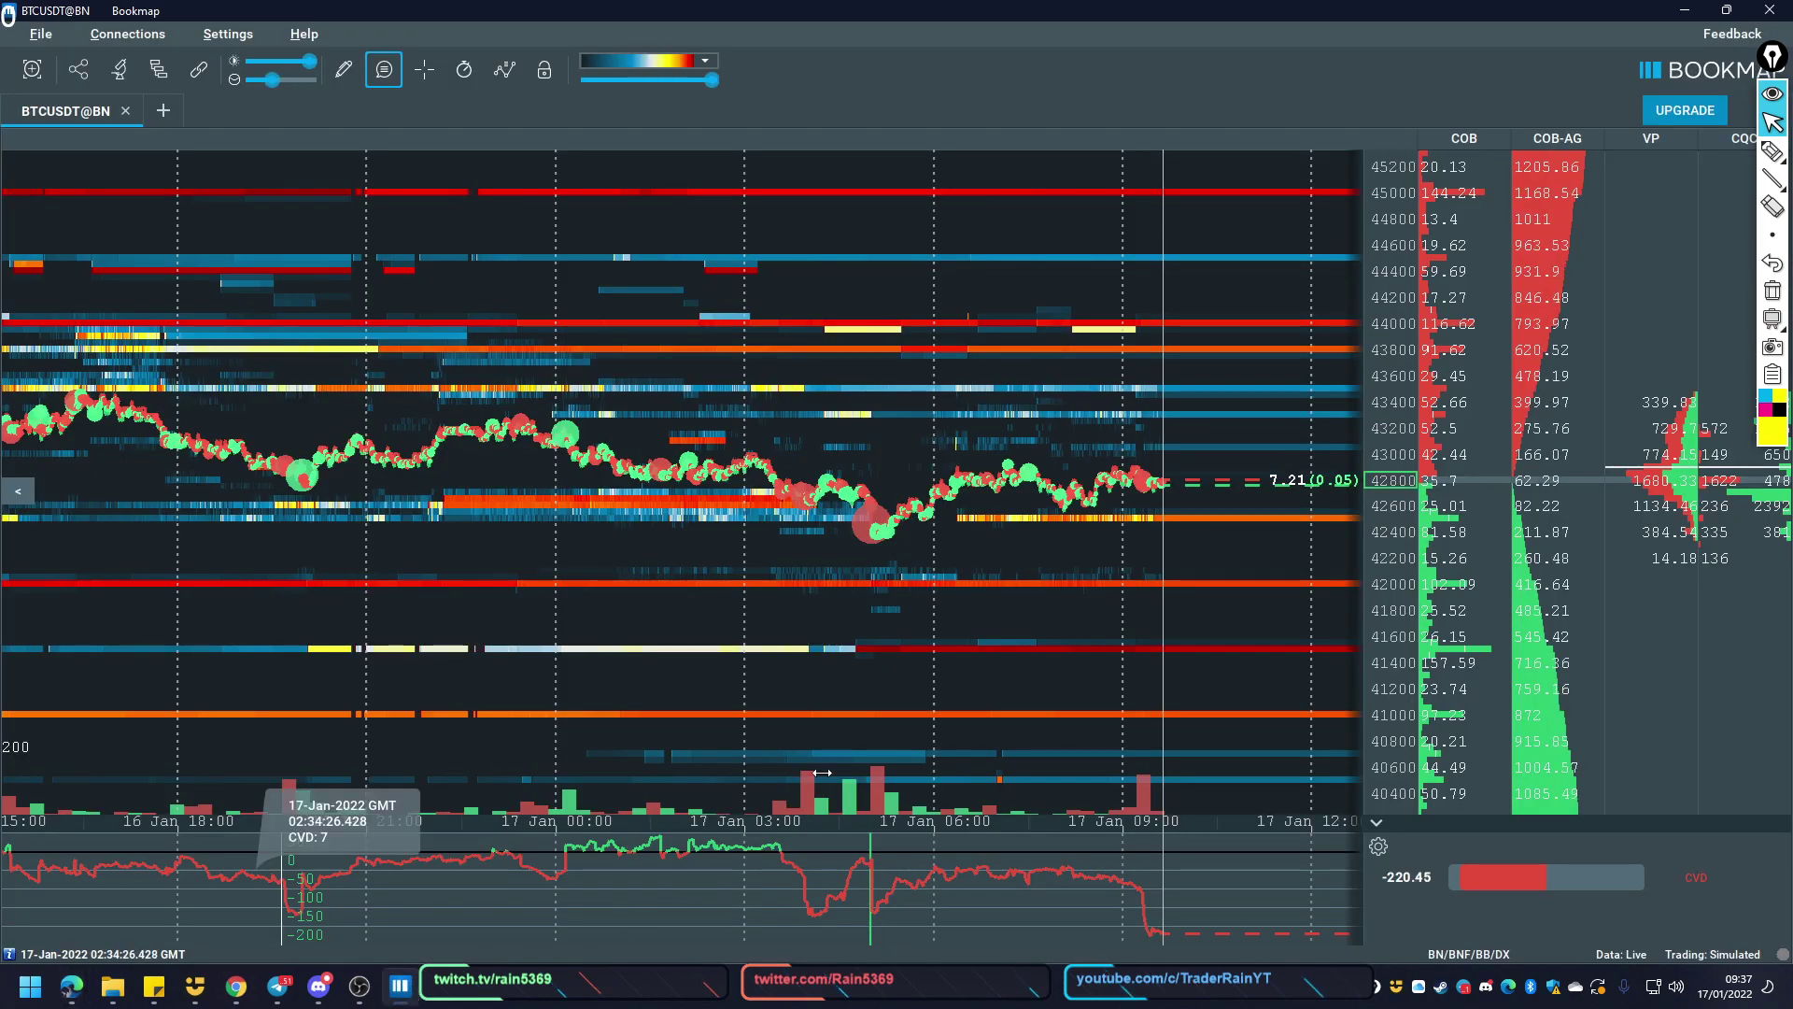
{"action": "scroll", "coordinate": [1413, 397], "scroll_direction": "down", "scroll_amount": 2}
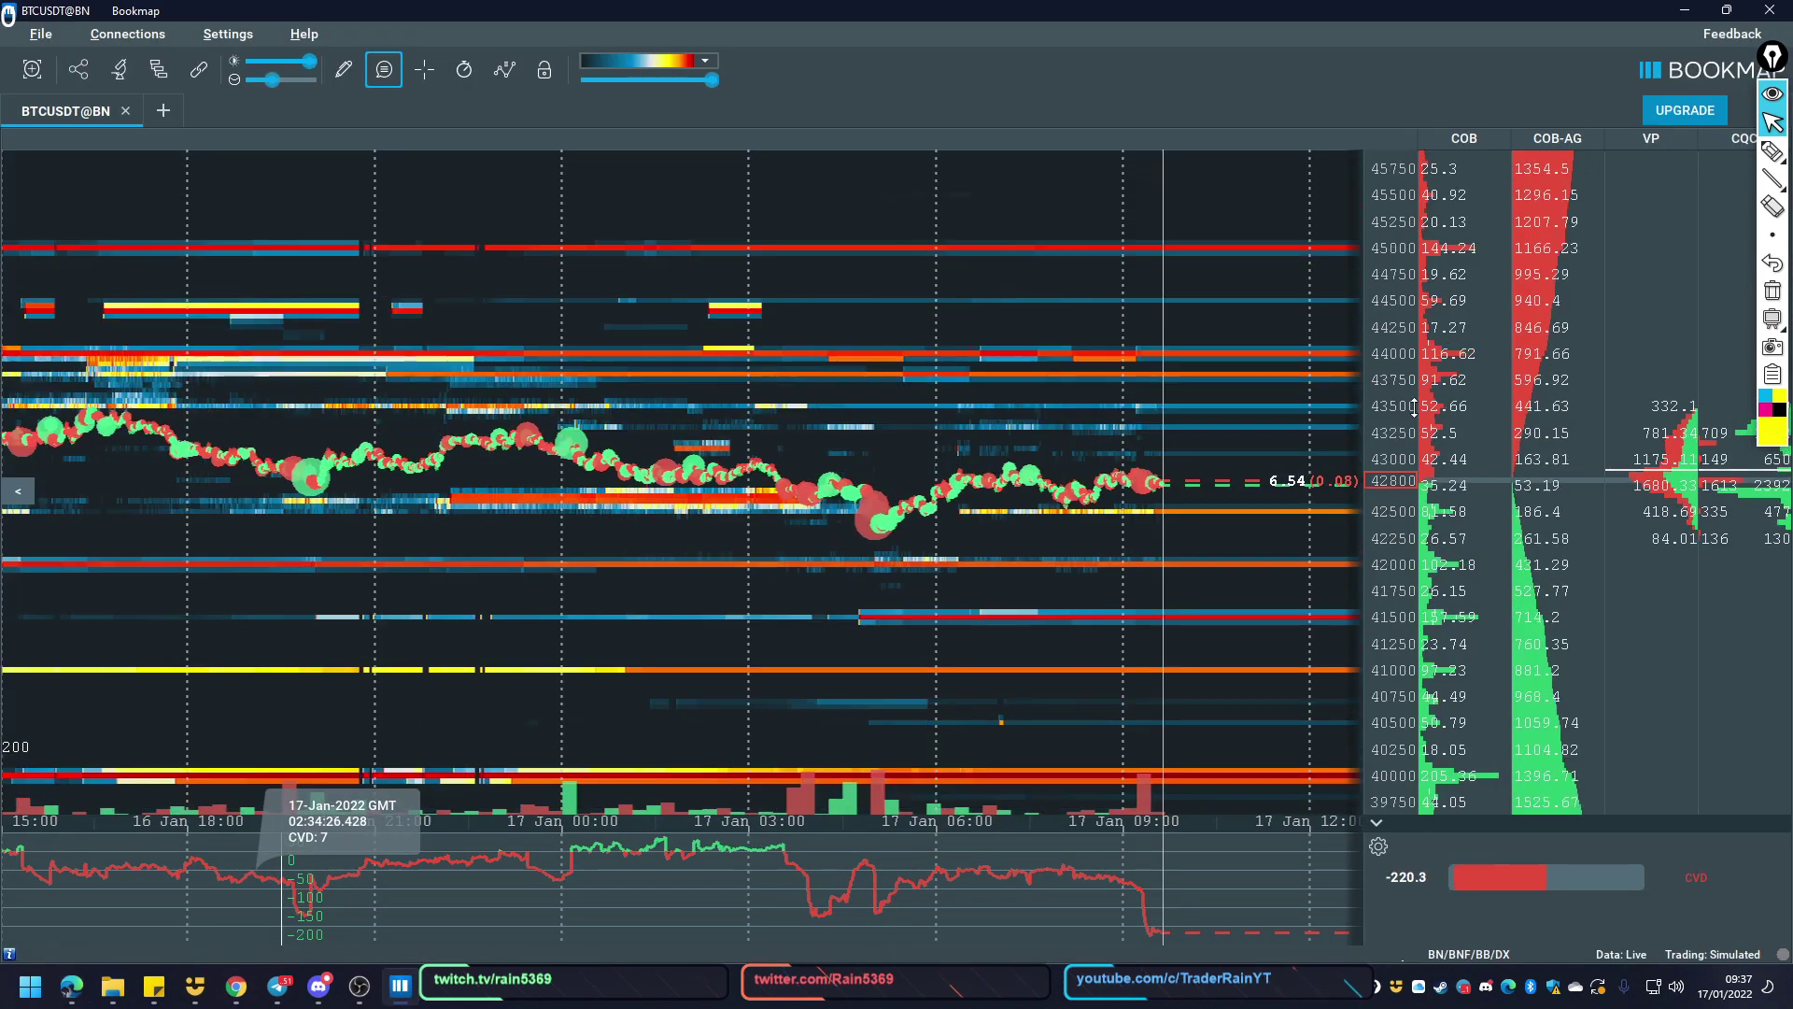
{"action": "left_click", "coordinate": [1771, 151]}
{"action": "mouse_move", "coordinate": [821, 474]}
{"action": "left_mouse_down"}
{"action": "mouse_move", "coordinate": [859, 519]}
{"action": "mouse_move", "coordinate": [869, 491]}
{"action": "mouse_move", "coordinate": [979, 525]}
{"action": "mouse_move", "coordinate": [947, 509]}
{"action": "mouse_move", "coordinate": [1018, 472]}
{"action": "mouse_move", "coordinate": [1067, 505]}
{"action": "left_mouse_up"}
{"action": "mouse_move", "coordinate": [885, 529]}
{"action": "left_mouse_down"}
{"action": "mouse_move", "coordinate": [885, 544]}
{"action": "mouse_move", "coordinate": [896, 478]}
{"action": "mouse_move", "coordinate": [913, 509]}
{"action": "mouse_move", "coordinate": [1092, 495]}
{"action": "left_mouse_up"}
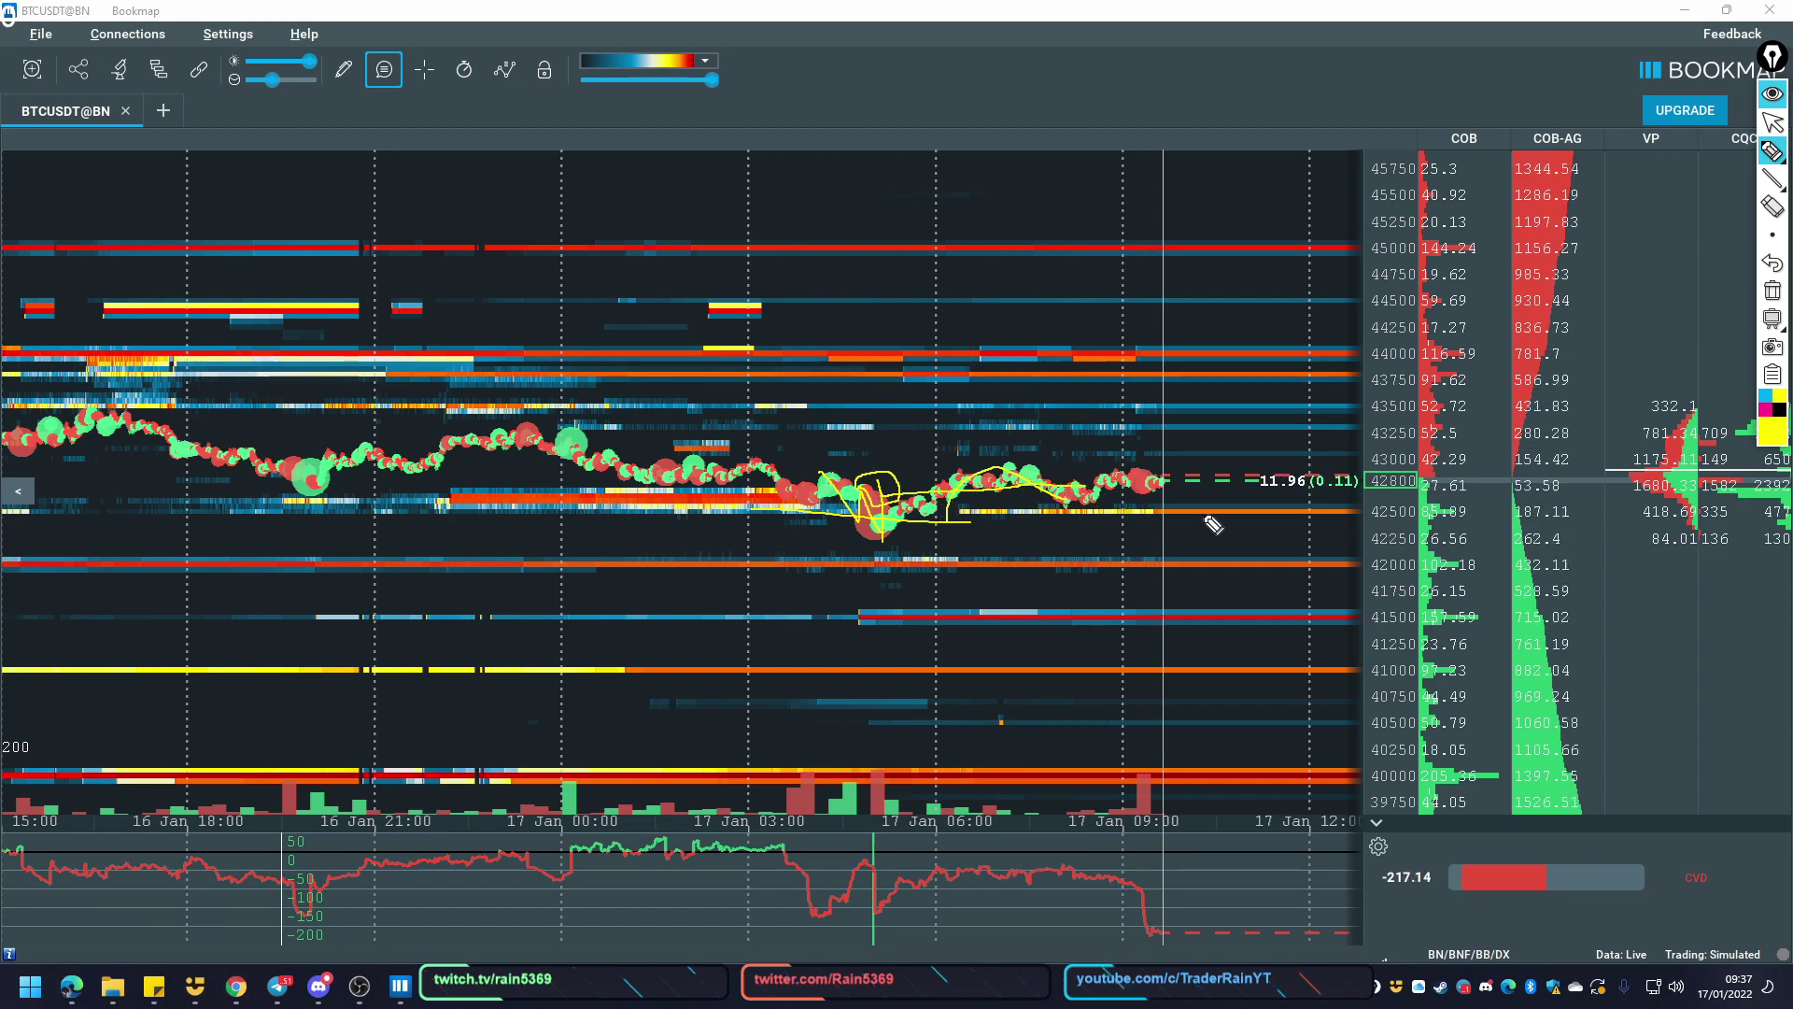
Outline the 42500 liquidity band in yellow pen, sketch a projected dip into it, and bracket the 41500 band
{"action": "left_click_drag", "start_coordinate": [1018, 513], "coordinate": [1369, 502]}
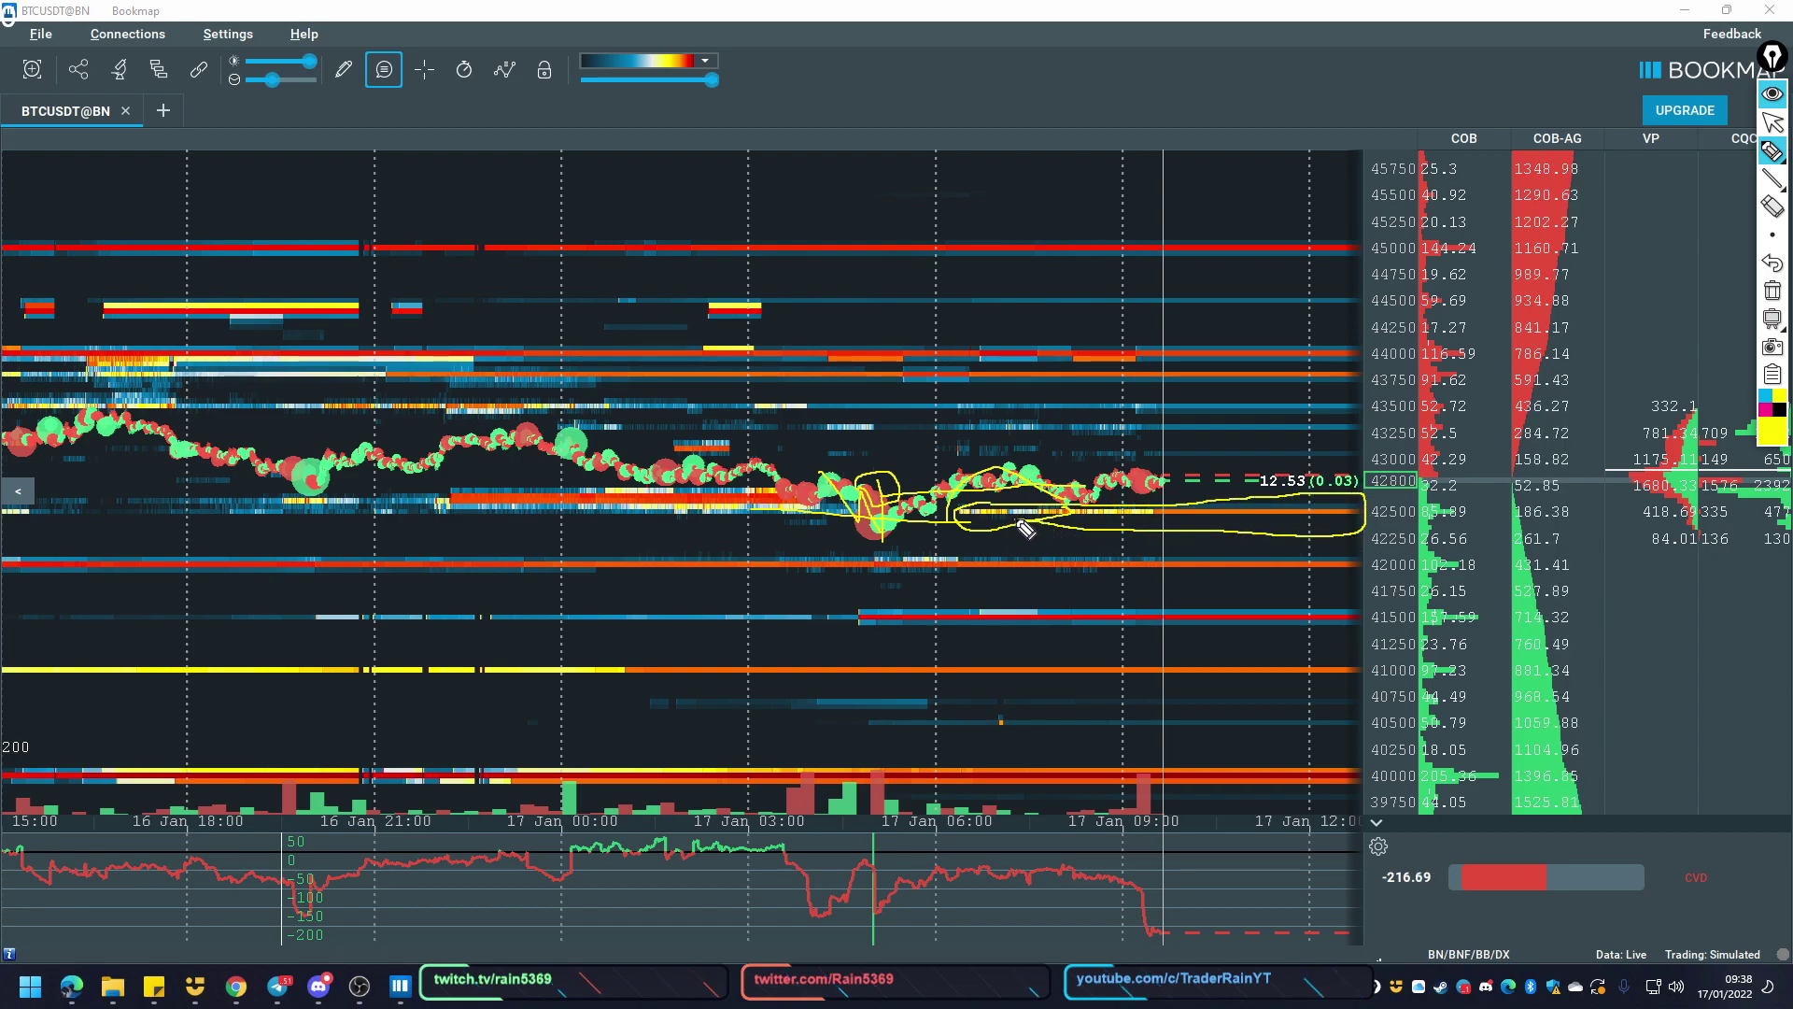
{"action": "left_click_drag", "start_coordinate": [1160, 484], "coordinate": [1215, 511]}
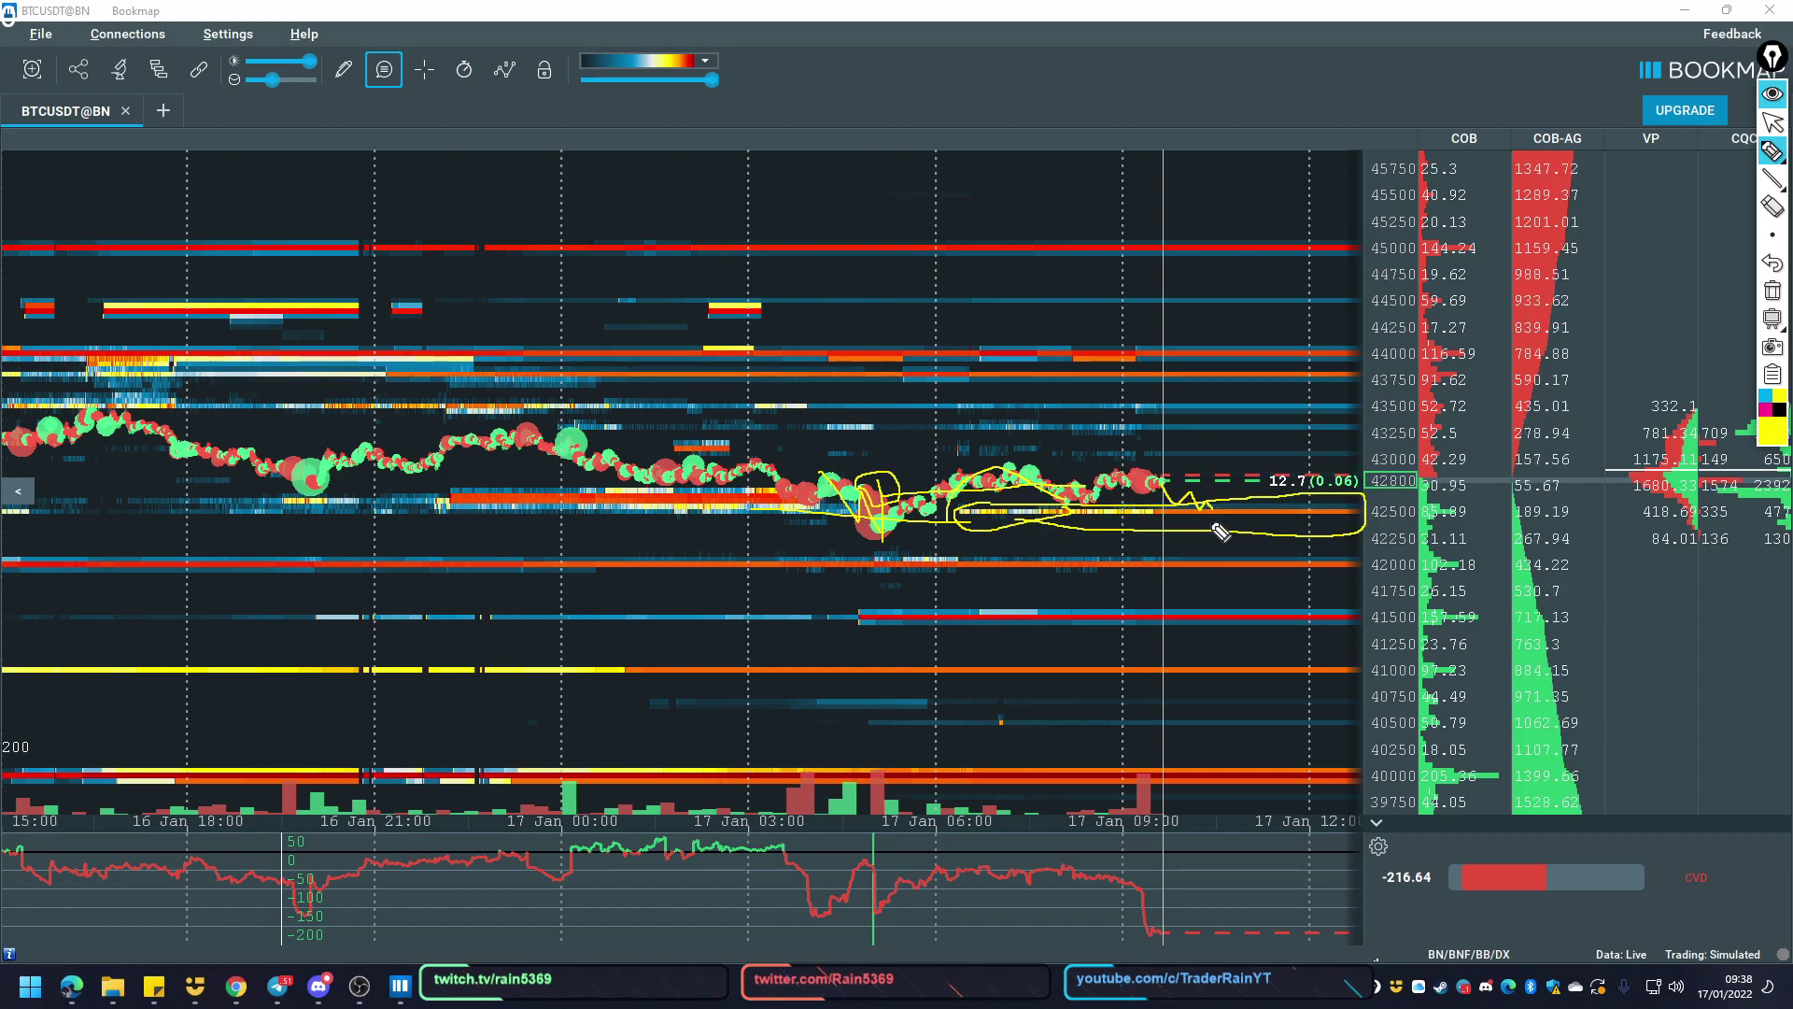
{"action": "left_click_drag", "start_coordinate": [856, 599], "coordinate": [850, 635]}
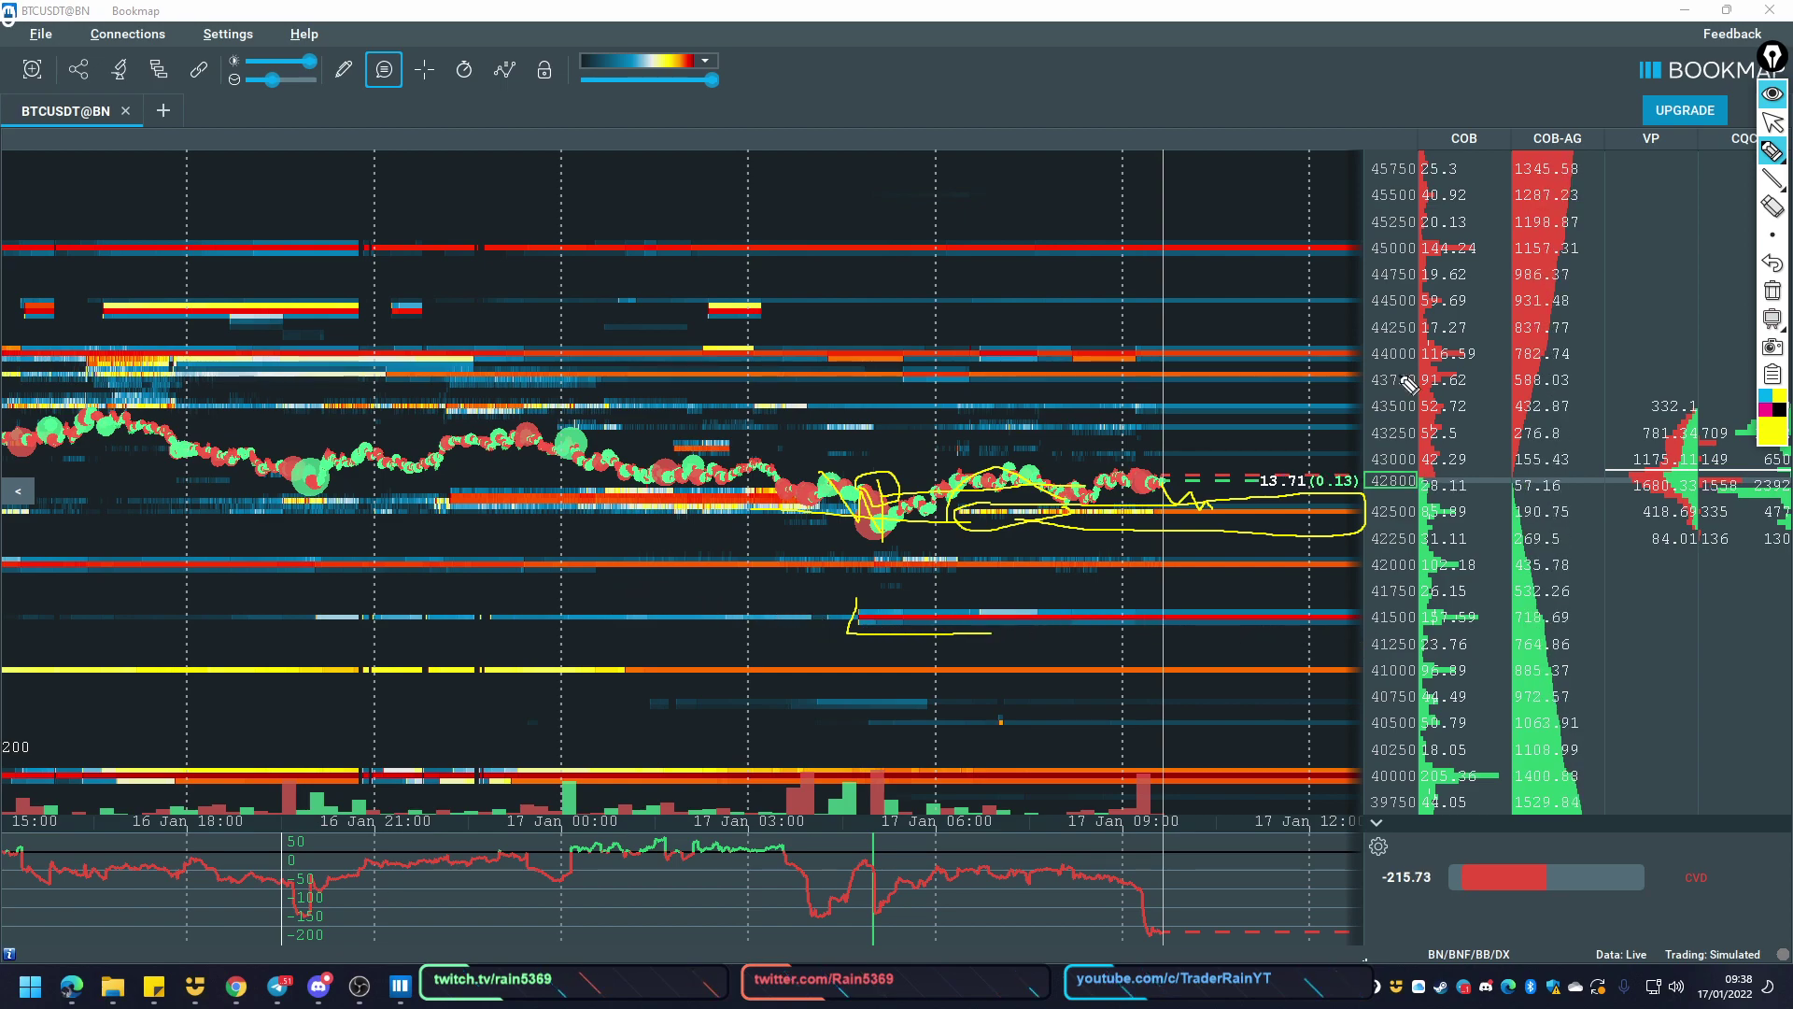
Clear the pen marks and examine the heatmap's liquidity bands over a wider price range, down to 25000 and up to 60000
{"action": "left_click", "coordinate": [1772, 292]}
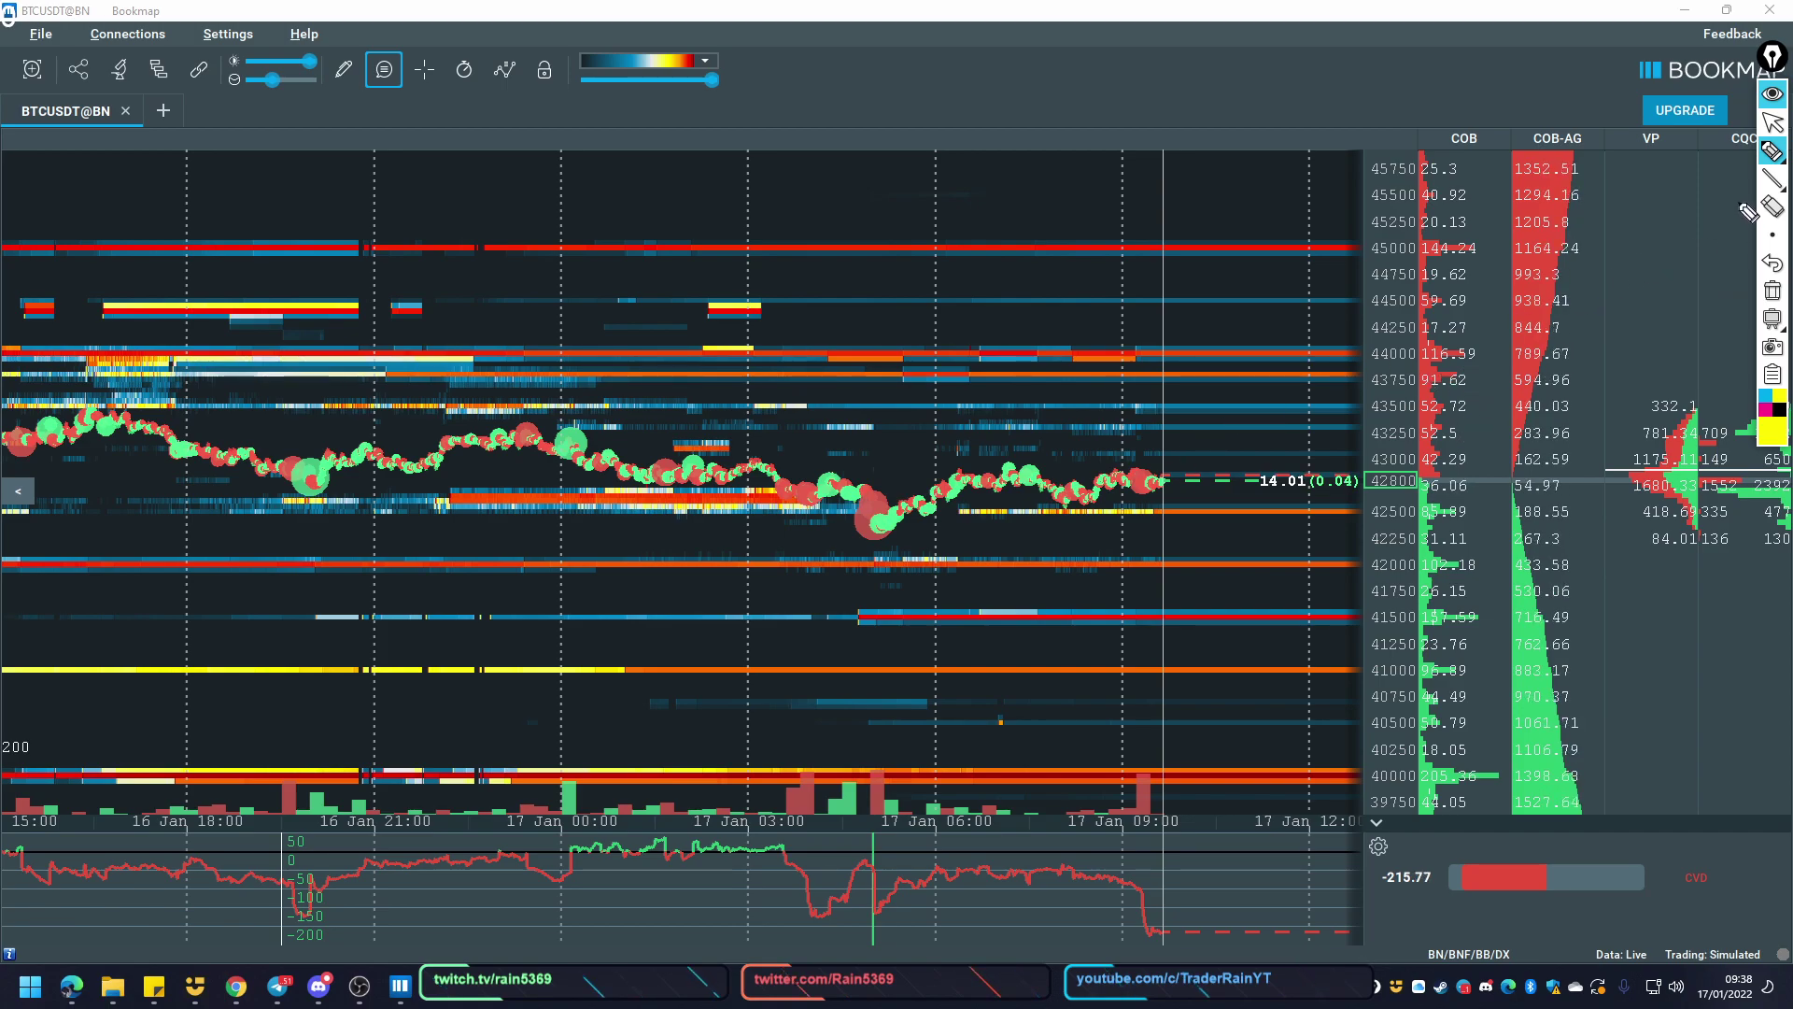
{"action": "left_click", "coordinate": [1772, 122]}
{"action": "left_click_drag", "start_coordinate": [793, 691], "coordinate": [1120, 570]}
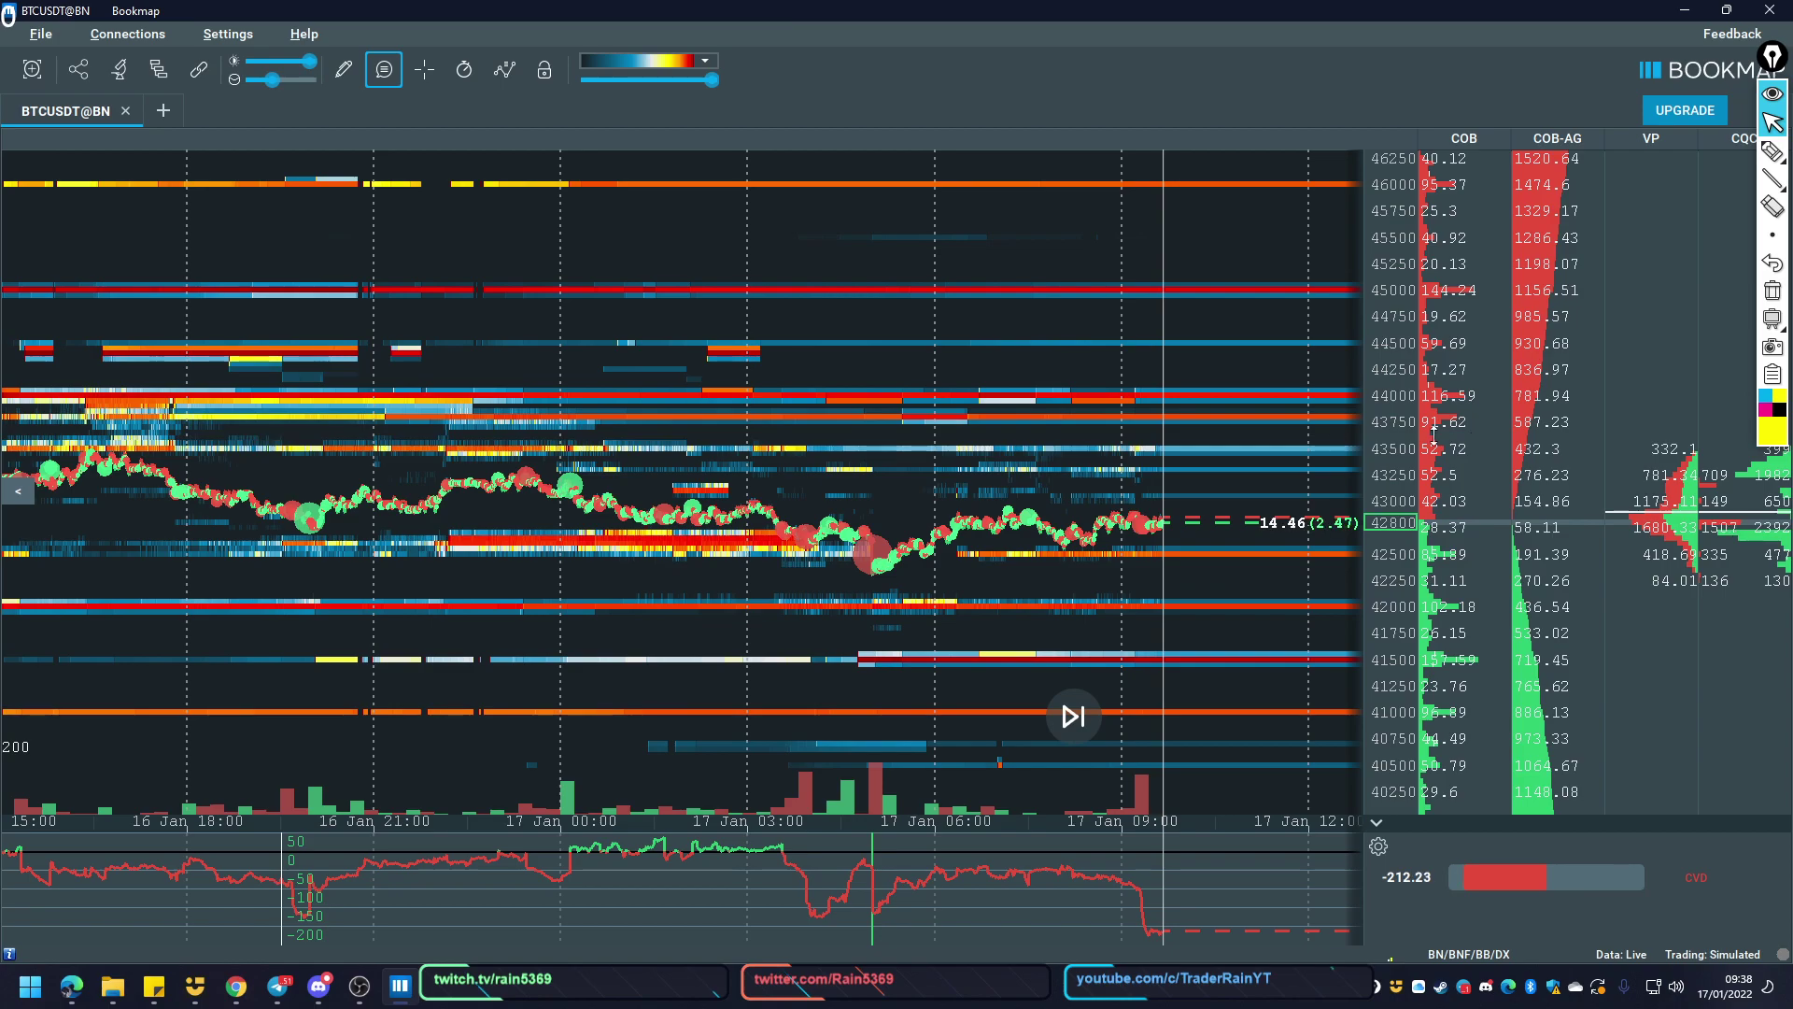
{"action": "scroll", "coordinate": [1401, 448], "scroll_direction": "down", "scroll_amount": 5}
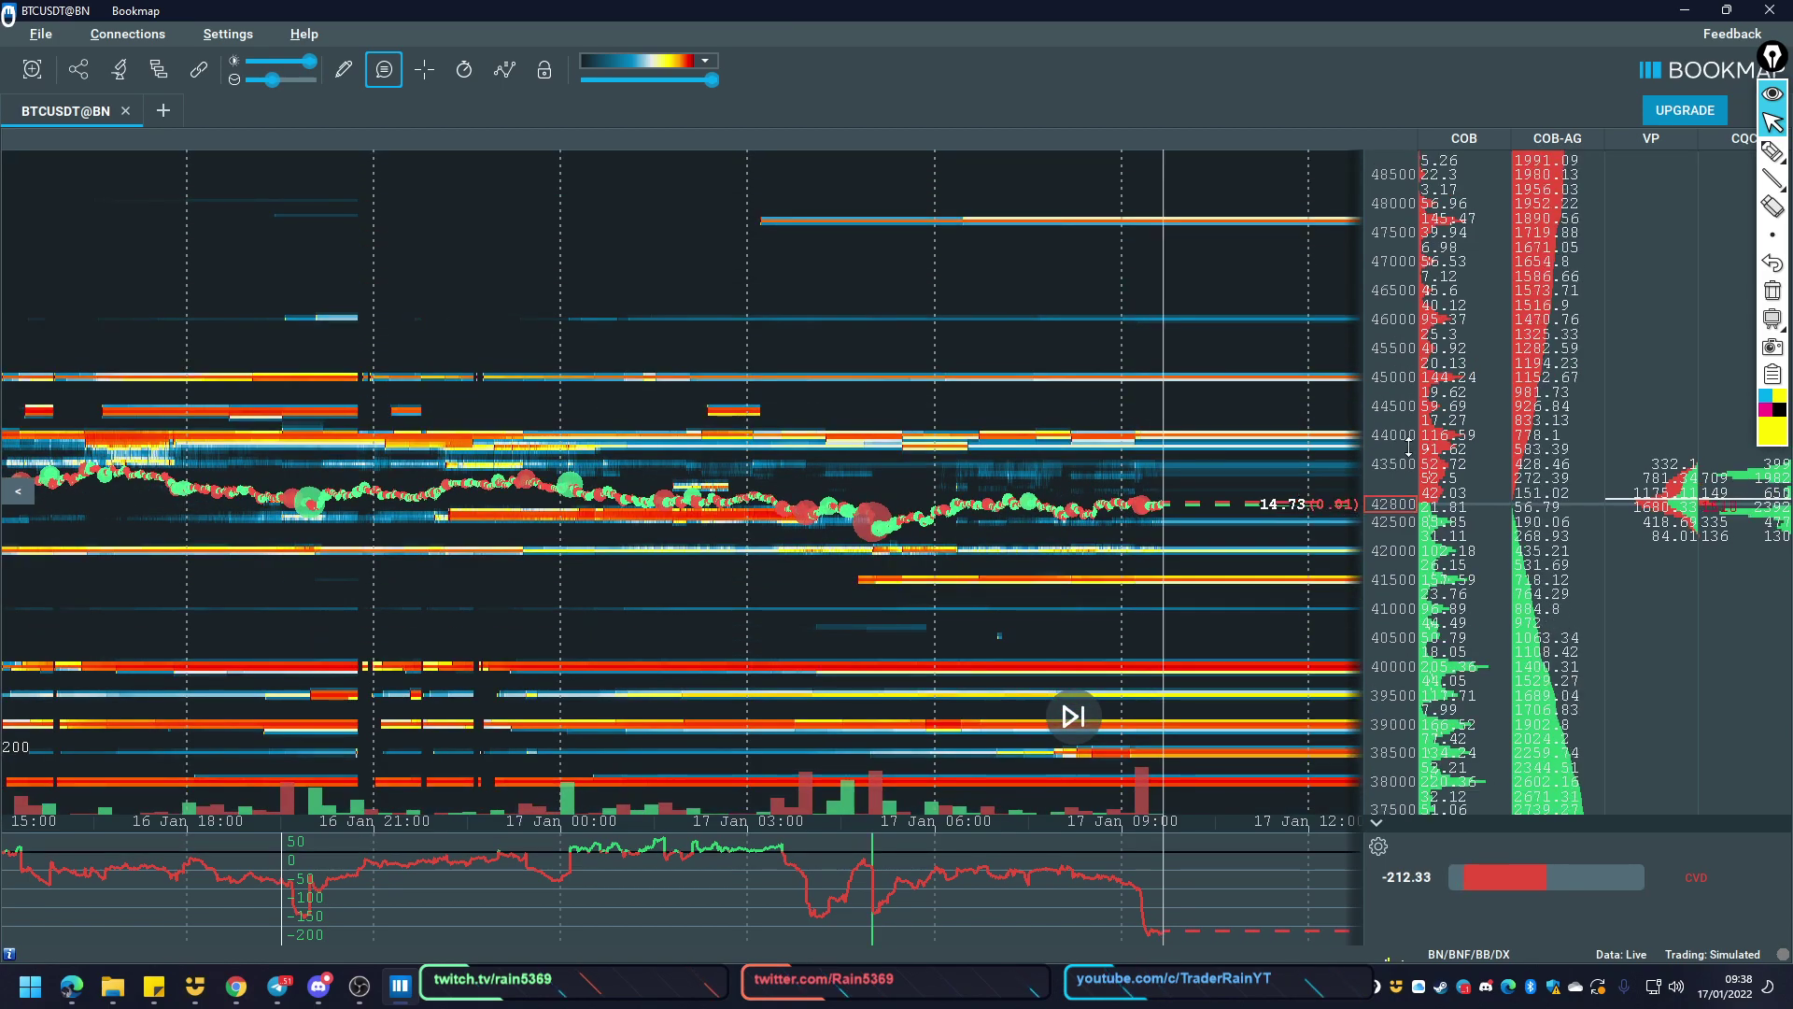
{"action": "scroll", "coordinate": [1389, 427], "scroll_direction": "down", "scroll_amount": 4}
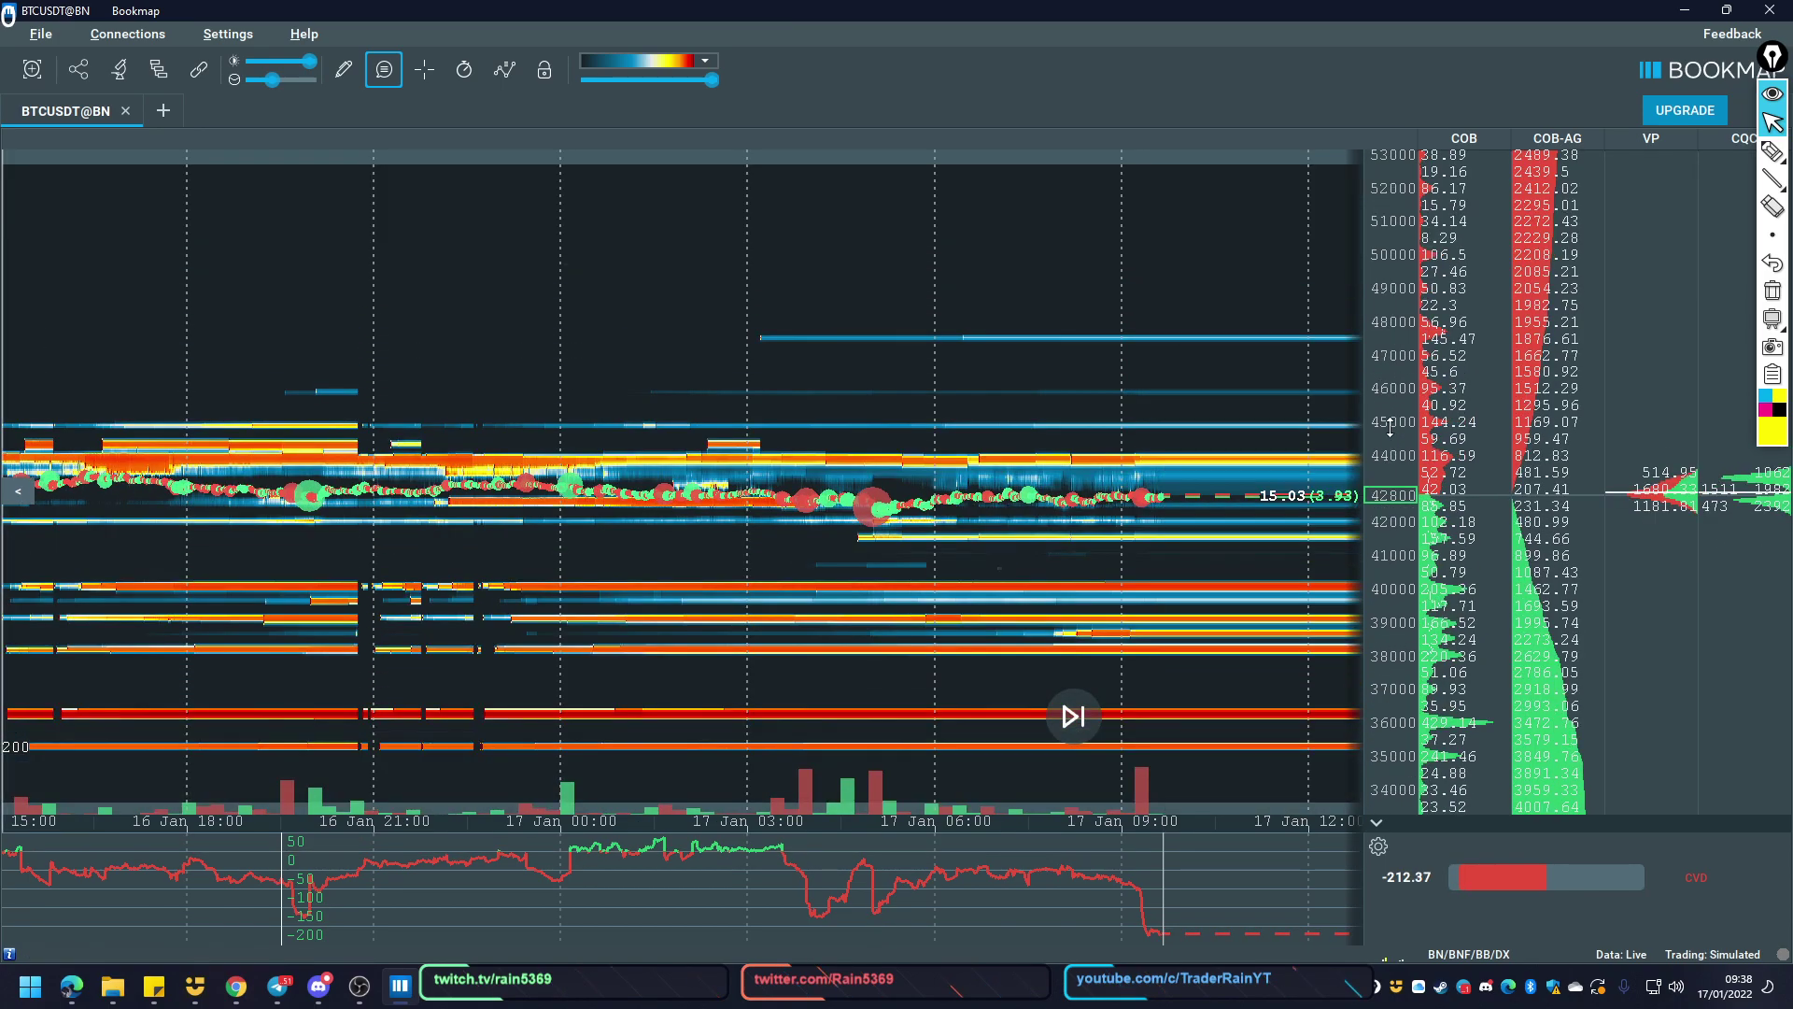
{"action": "scroll", "coordinate": [1397, 427], "scroll_direction": "down", "scroll_amount": 1}
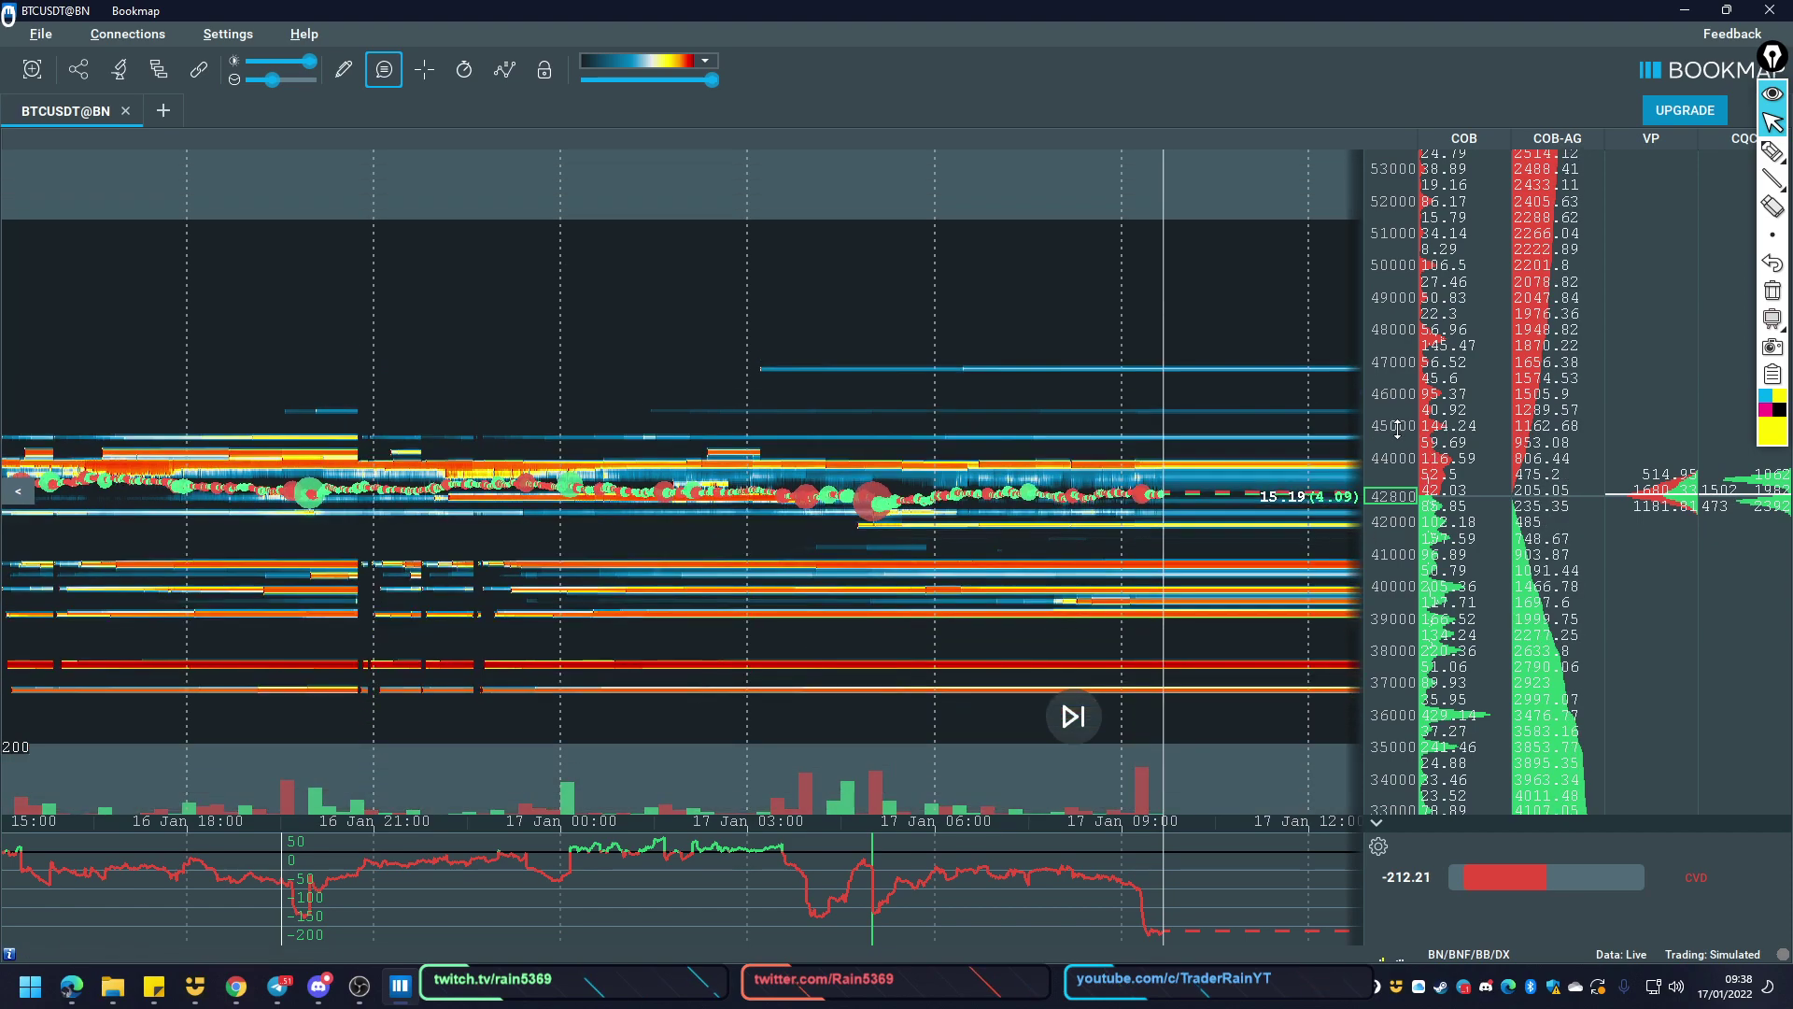
{"action": "scroll", "coordinate": [1397, 428], "scroll_direction": "down", "scroll_amount": 3}
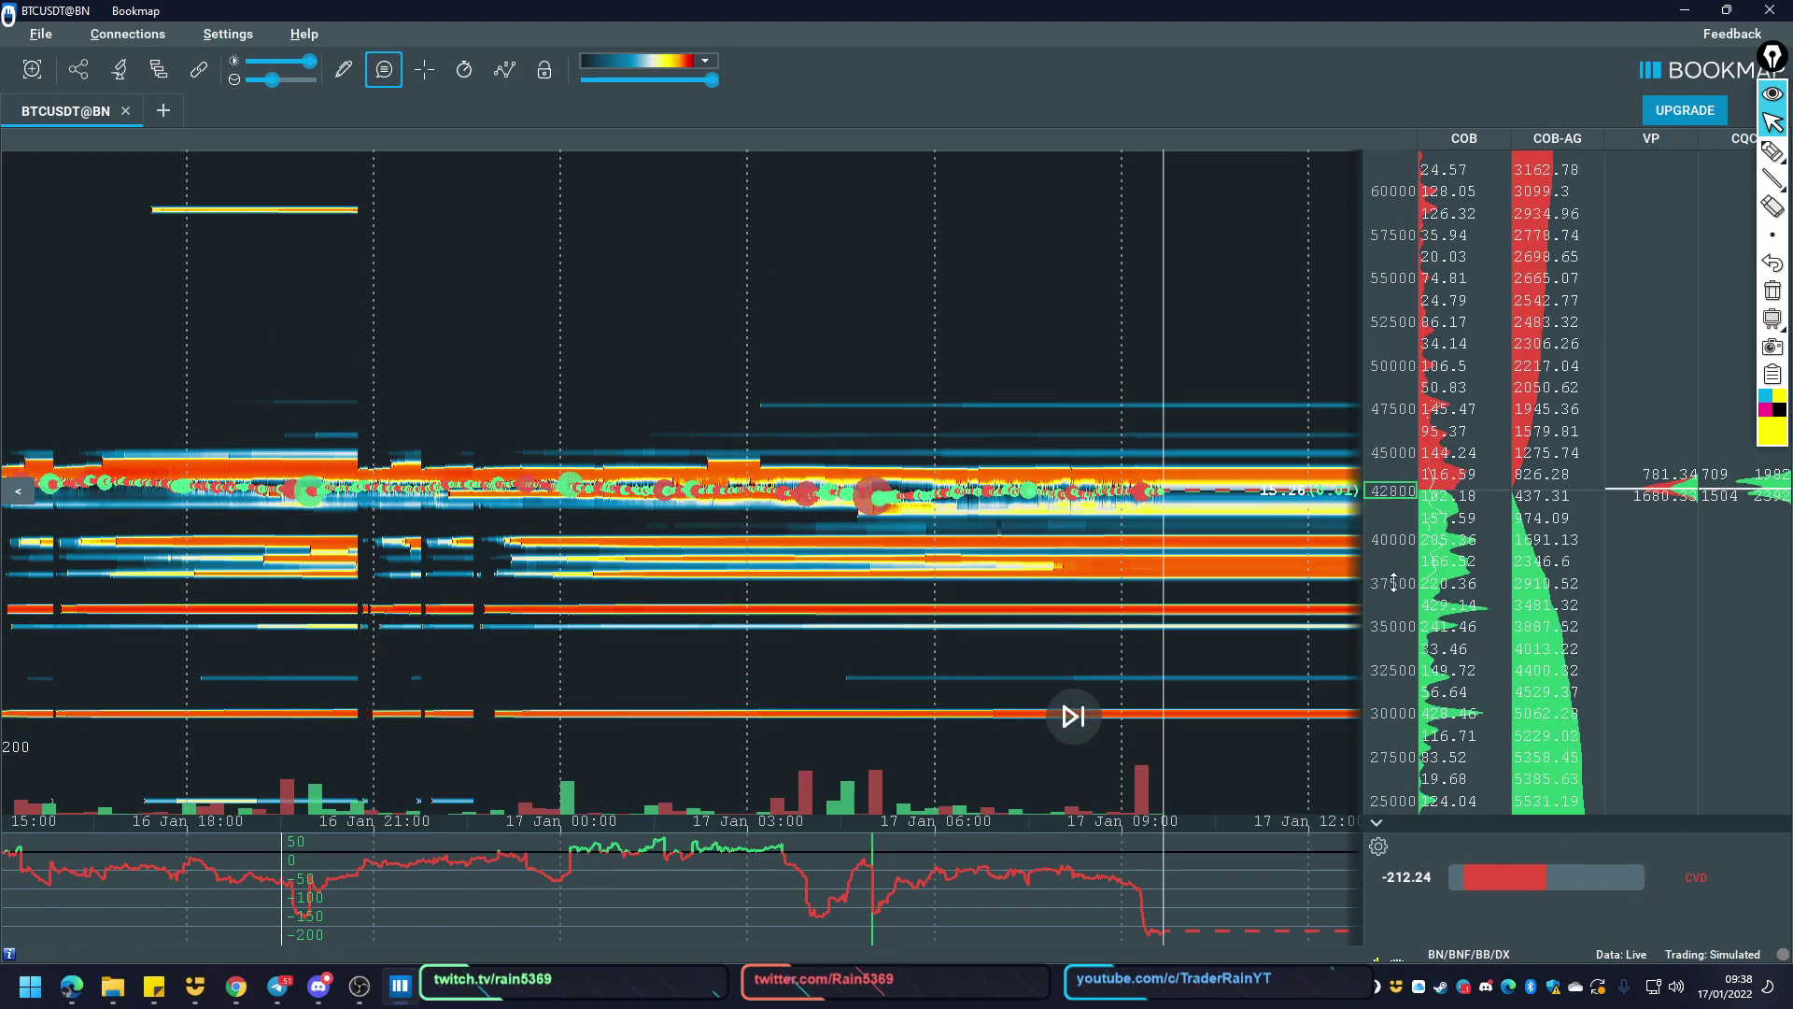
{"action": "scroll", "coordinate": [1392, 540], "scroll_direction": "up", "scroll_amount": 3}
{"action": "scroll", "coordinate": [1397, 541], "scroll_direction": "up", "scroll_amount": 2}
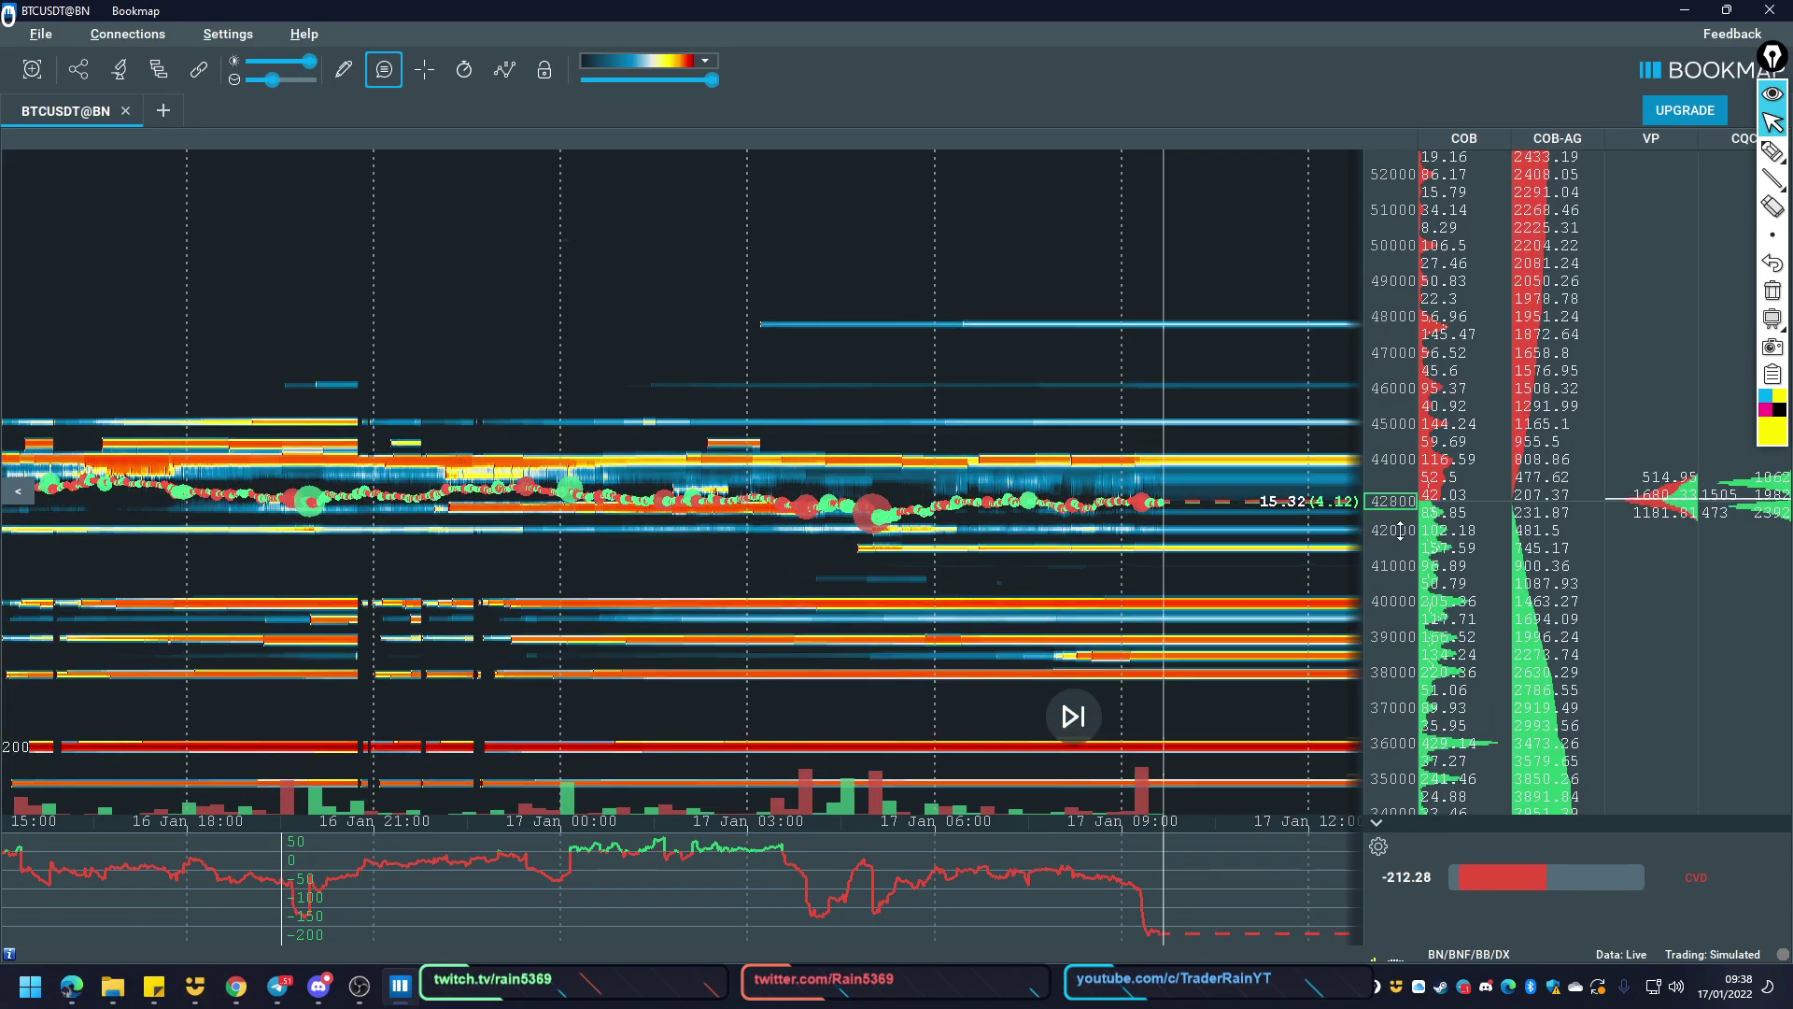
Sketch a projected drop from about 42000 to 38000 in yellow pen and mark the liquidity zones at 38000–40000 and 35000–36000
{"action": "left_click", "coordinate": [1772, 151]}
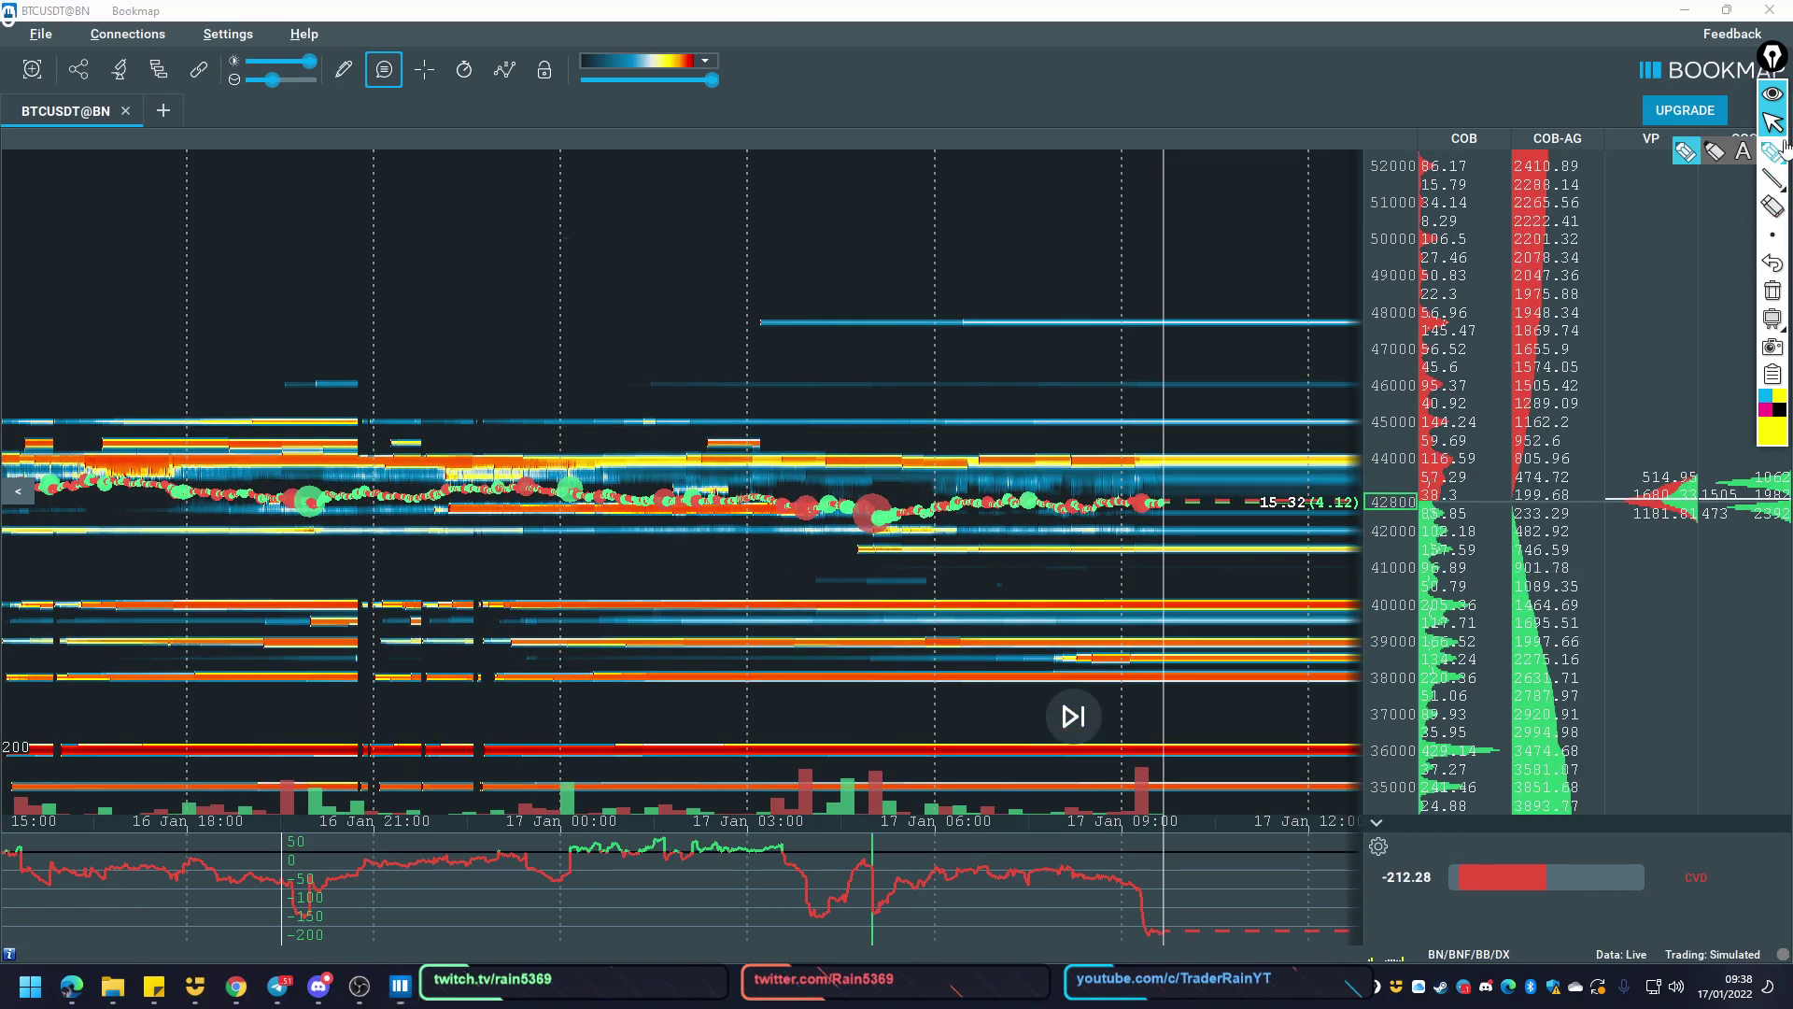
{"action": "mouse_move", "coordinate": [1167, 525]}
{"action": "left_mouse_down"}
{"action": "mouse_move", "coordinate": [1223, 553]}
{"action": "mouse_move", "coordinate": [1259, 614]}
{"action": "left_mouse_up"}
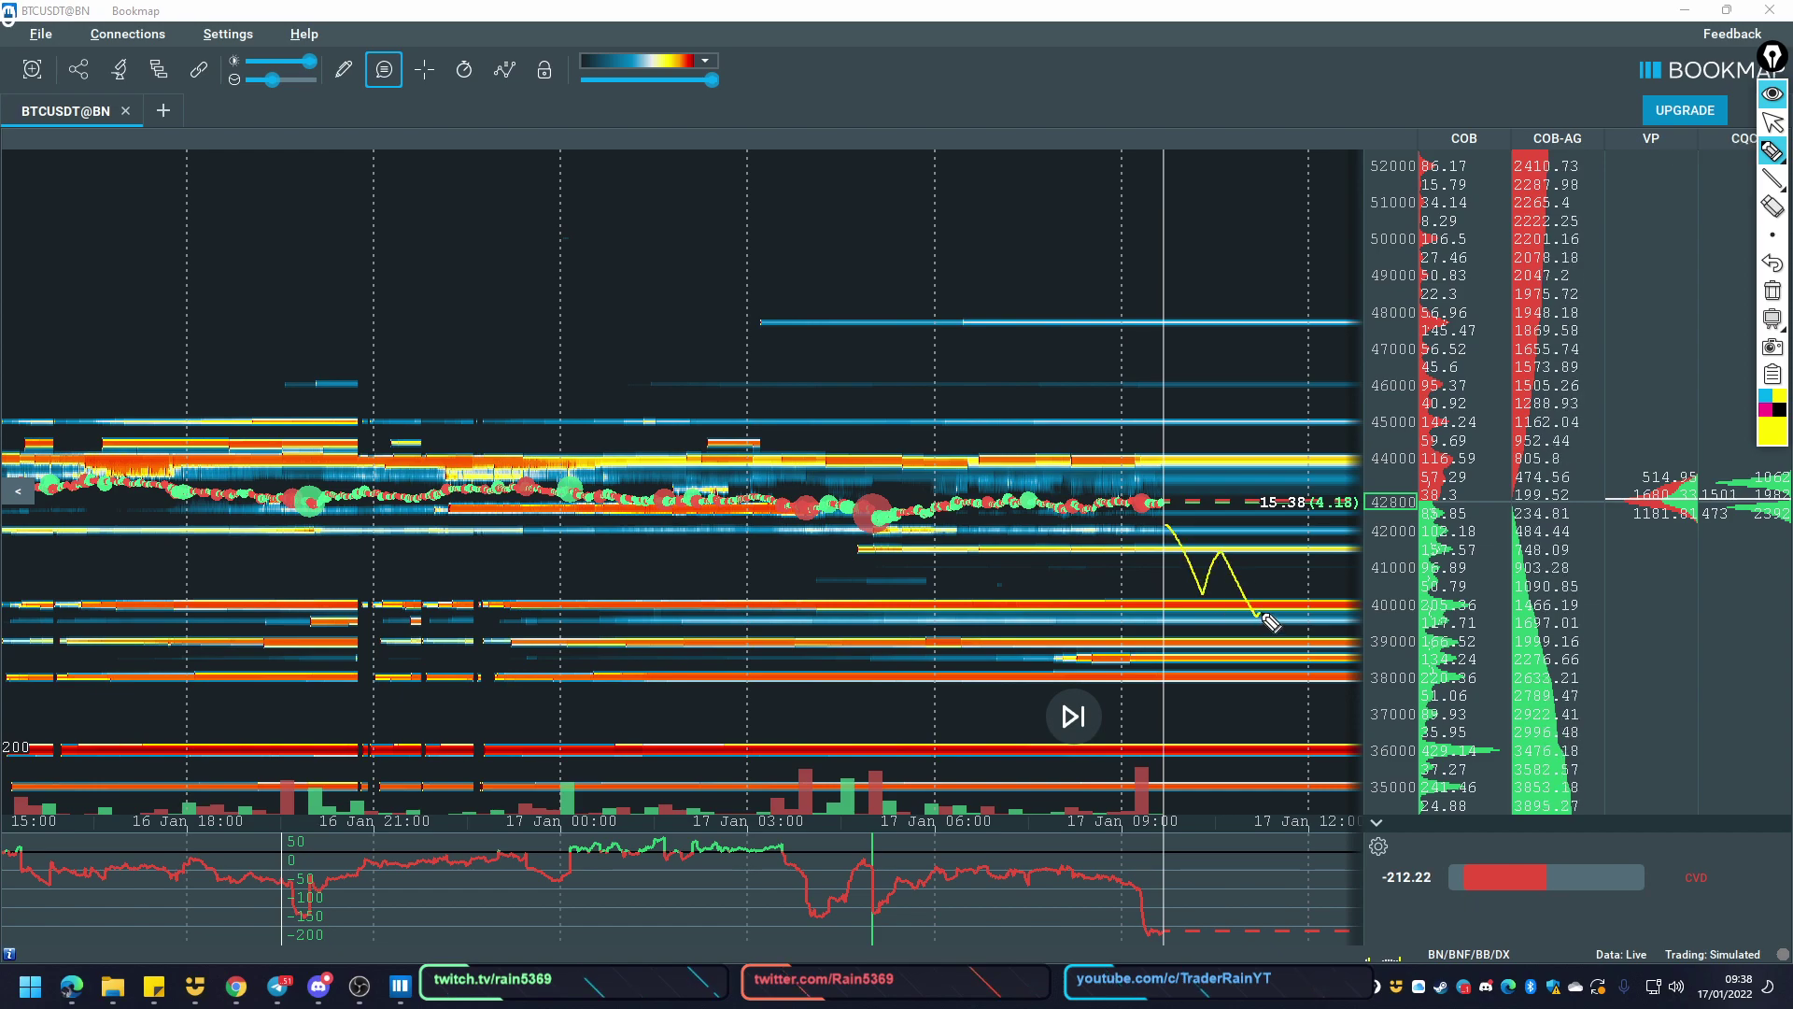
{"action": "mouse_move", "coordinate": [1442, 592]}
{"action": "left_mouse_down"}
{"action": "mouse_move", "coordinate": [1369, 617]}
{"action": "mouse_move", "coordinate": [1494, 625]}
{"action": "left_mouse_up"}
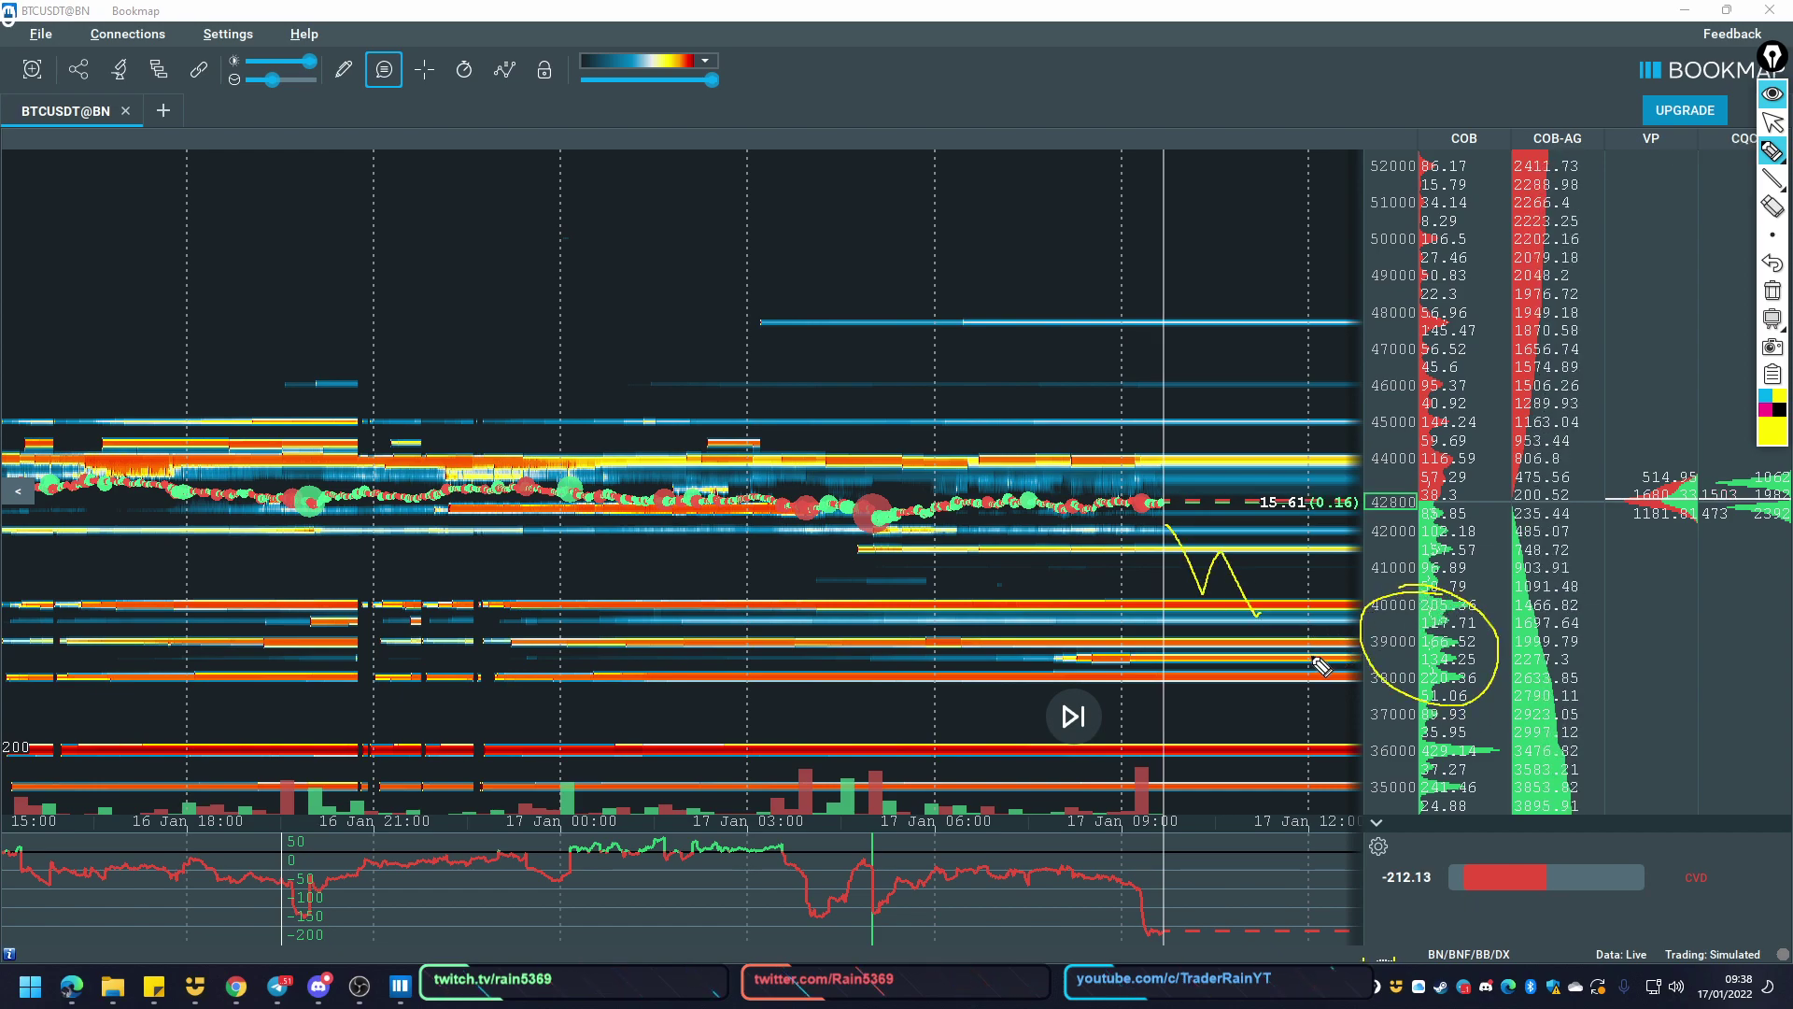
{"action": "left_click_drag", "start_coordinate": [1207, 620], "coordinate": [1251, 684]}
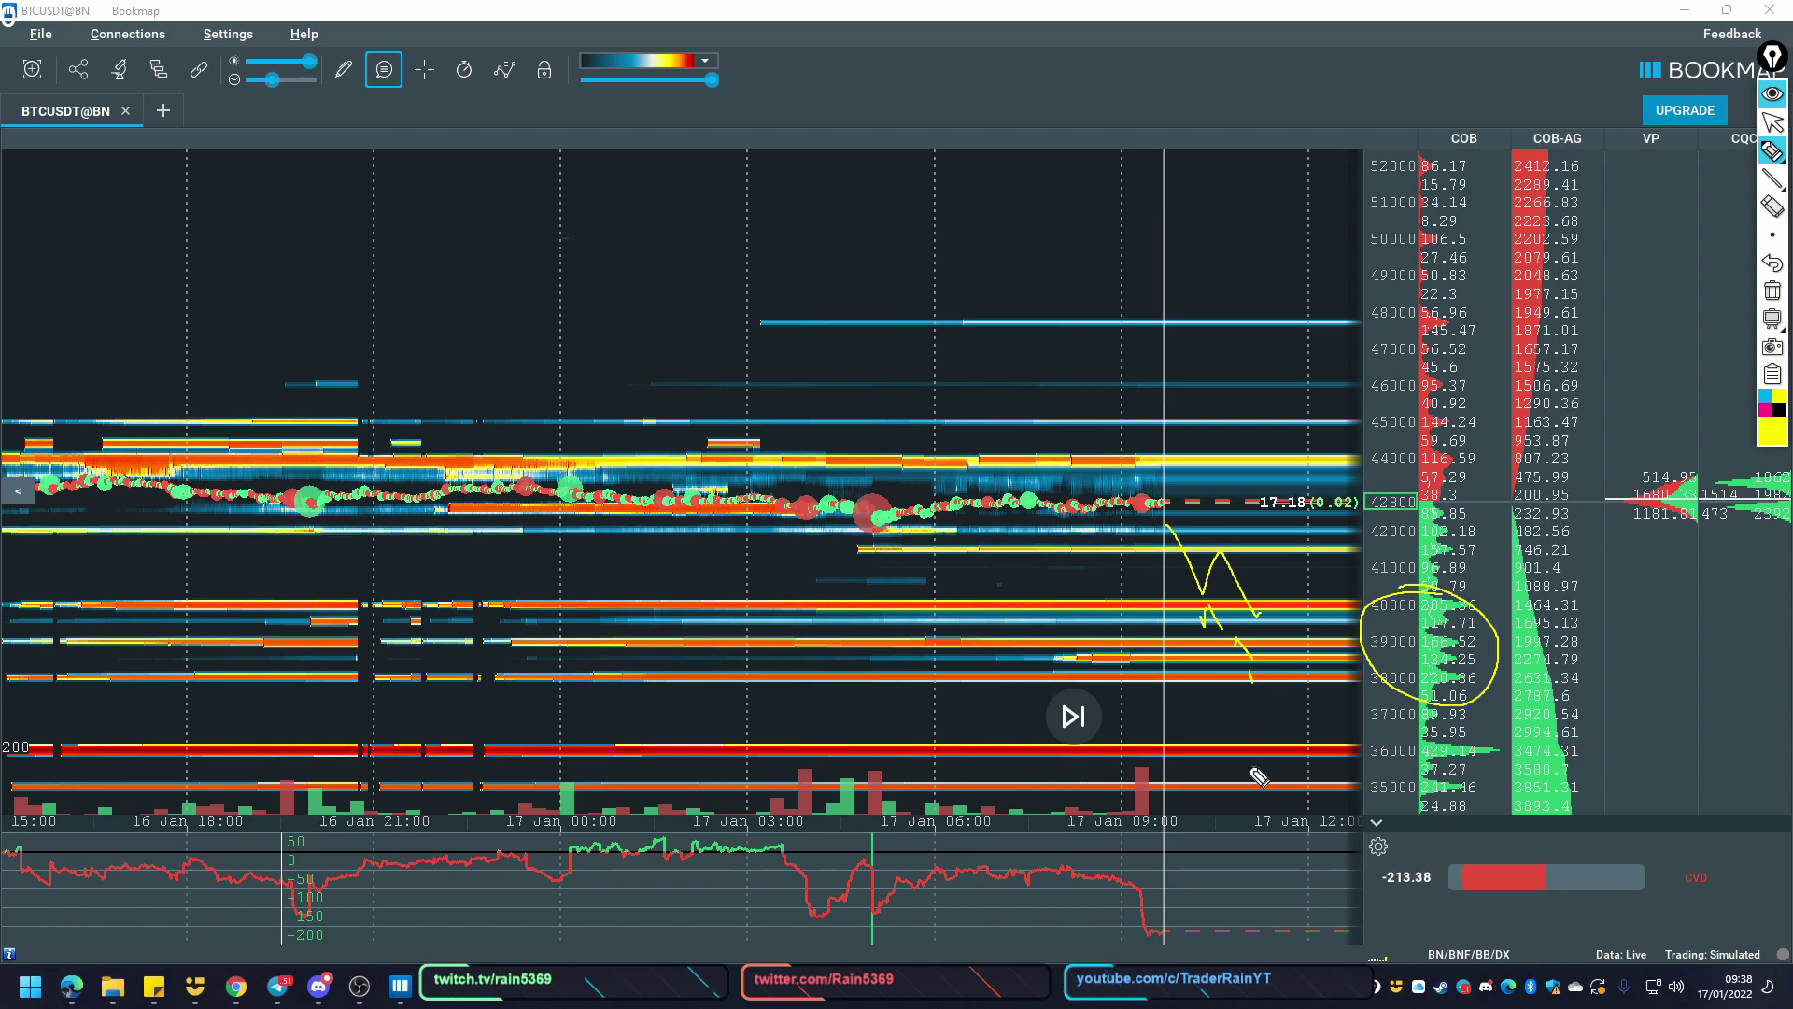
{"action": "mouse_move", "coordinate": [1293, 735]}
{"action": "left_mouse_down"}
{"action": "mouse_move", "coordinate": [1214, 758]}
{"action": "mouse_move", "coordinate": [1304, 764]}
{"action": "mouse_move", "coordinate": [1240, 724]}
{"action": "left_mouse_up"}
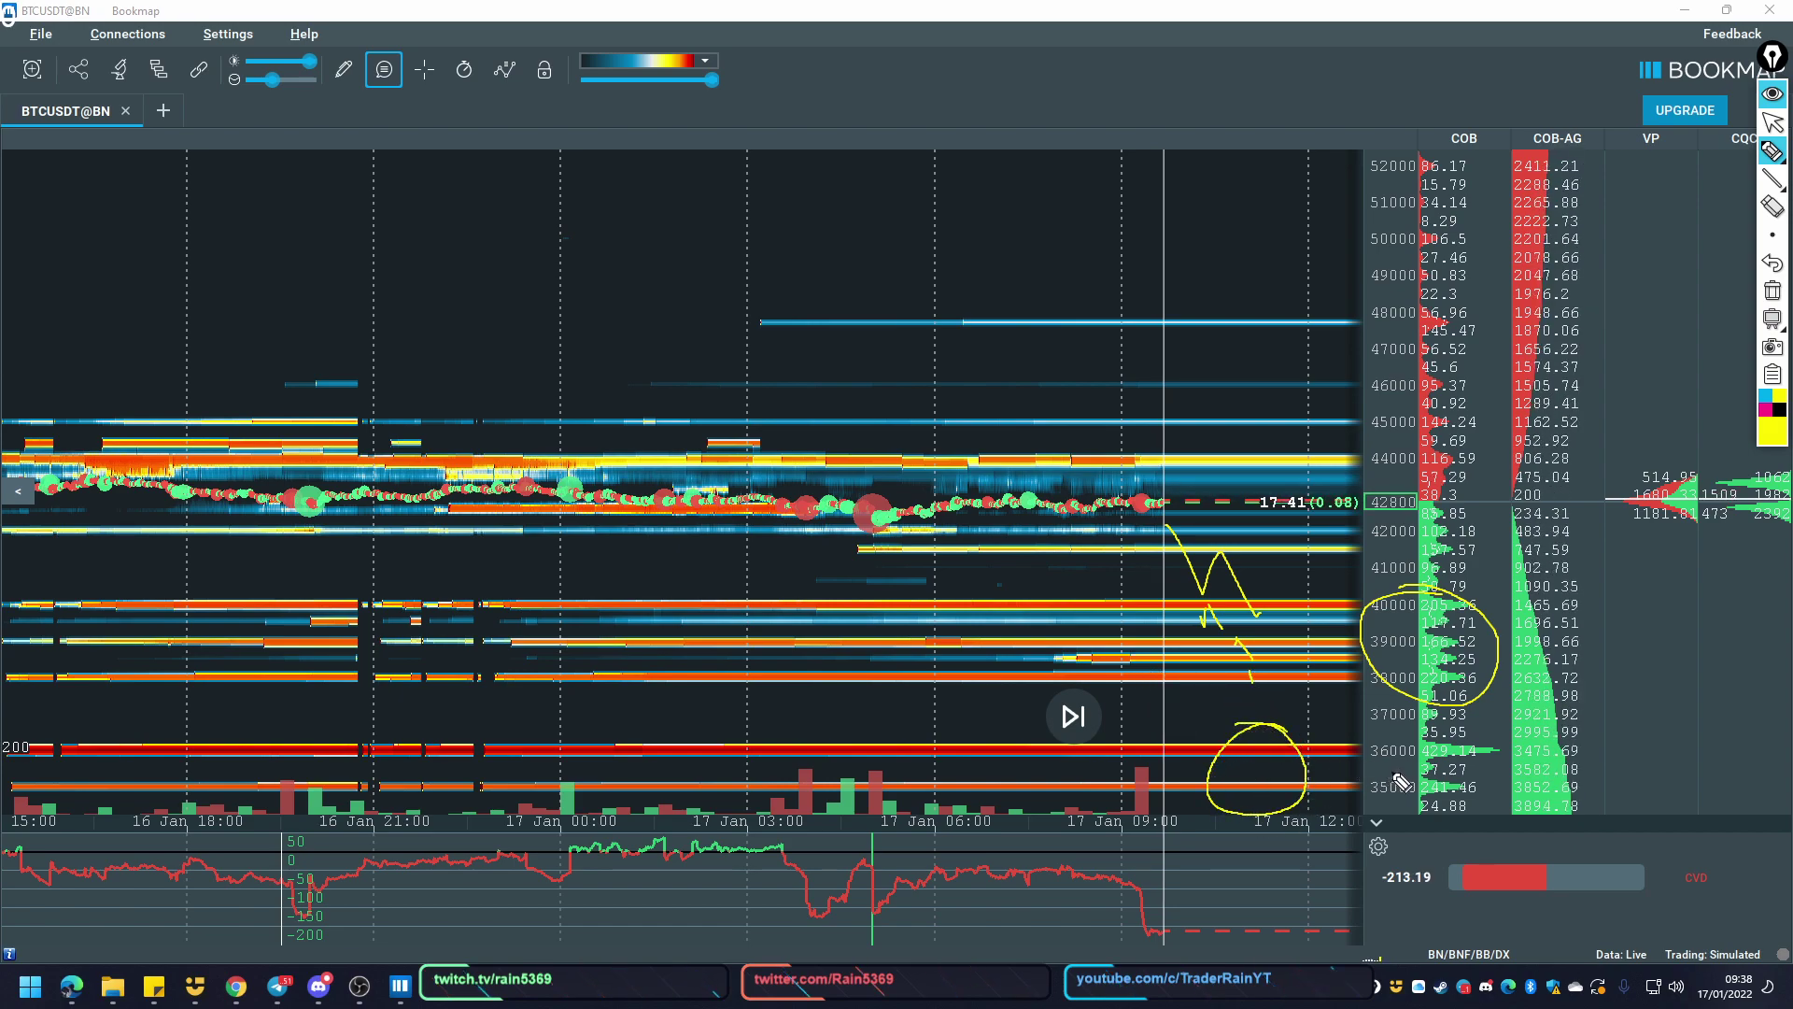
{"action": "mouse_move", "coordinate": [1354, 768]}
{"action": "left_mouse_down"}
{"action": "mouse_move", "coordinate": [1421, 767]}
{"action": "mouse_move", "coordinate": [1421, 800]}
{"action": "left_mouse_up"}
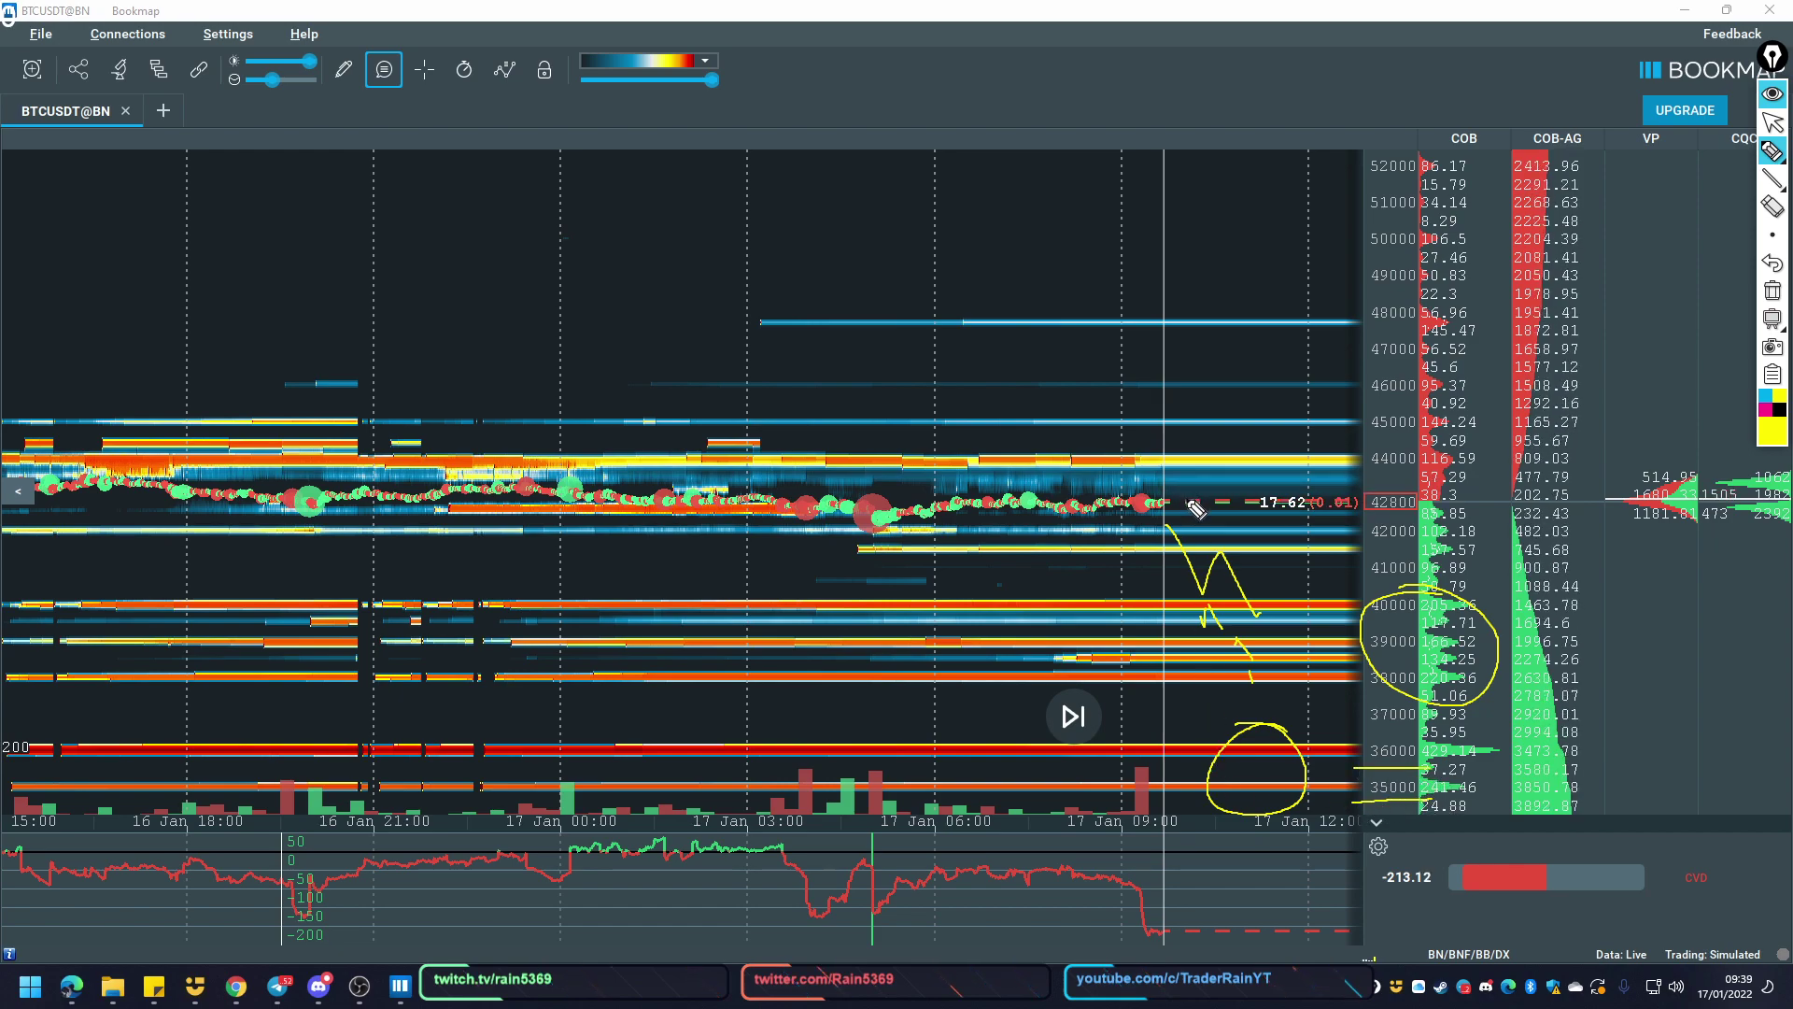
Underline the 17 January low, sketch projected price paths up to 44000 with pullbacks, and clear all pen marks
{"action": "mouse_move", "coordinate": [860, 526]}
{"action": "left_mouse_down"}
{"action": "mouse_move", "coordinate": [1198, 522]}
{"action": "mouse_move", "coordinate": [1205, 458]}
{"action": "mouse_move", "coordinate": [1280, 509]}
{"action": "left_mouse_up"}
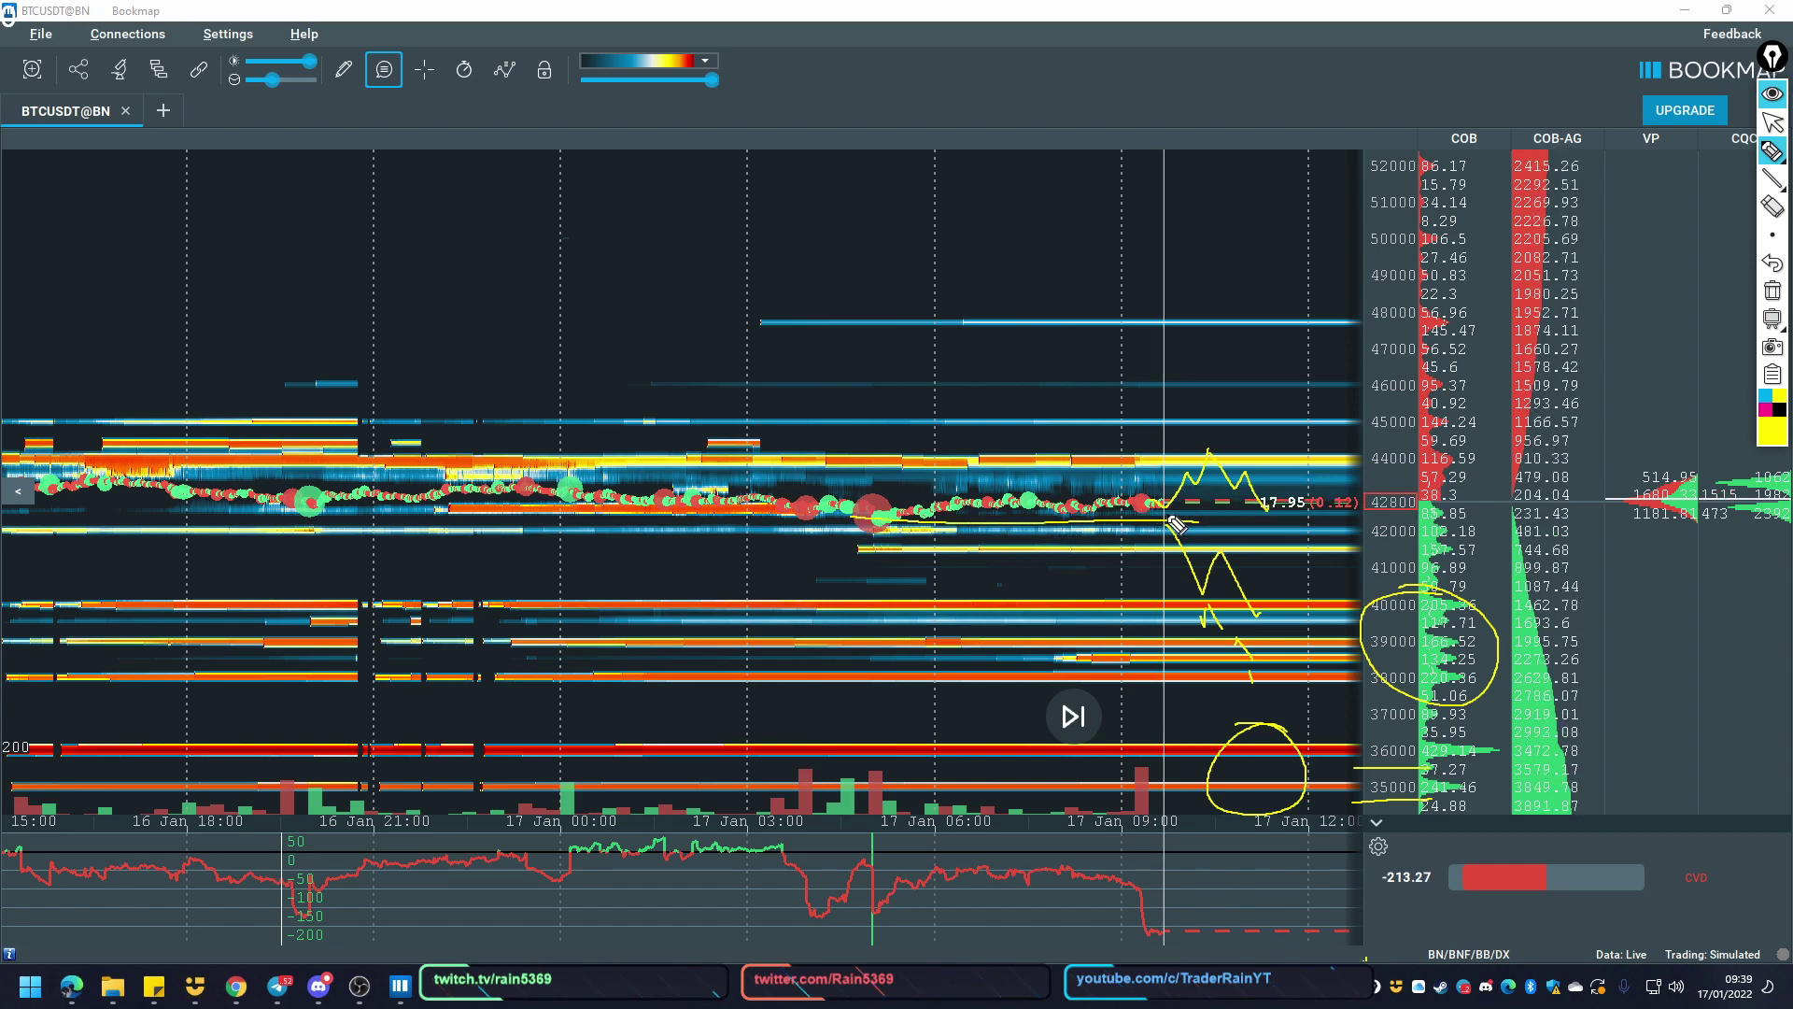
{"action": "mouse_move", "coordinate": [1168, 509]}
{"action": "left_mouse_down"}
{"action": "mouse_move", "coordinate": [1280, 560]}
{"action": "mouse_move", "coordinate": [1337, 472]}
{"action": "left_mouse_up"}
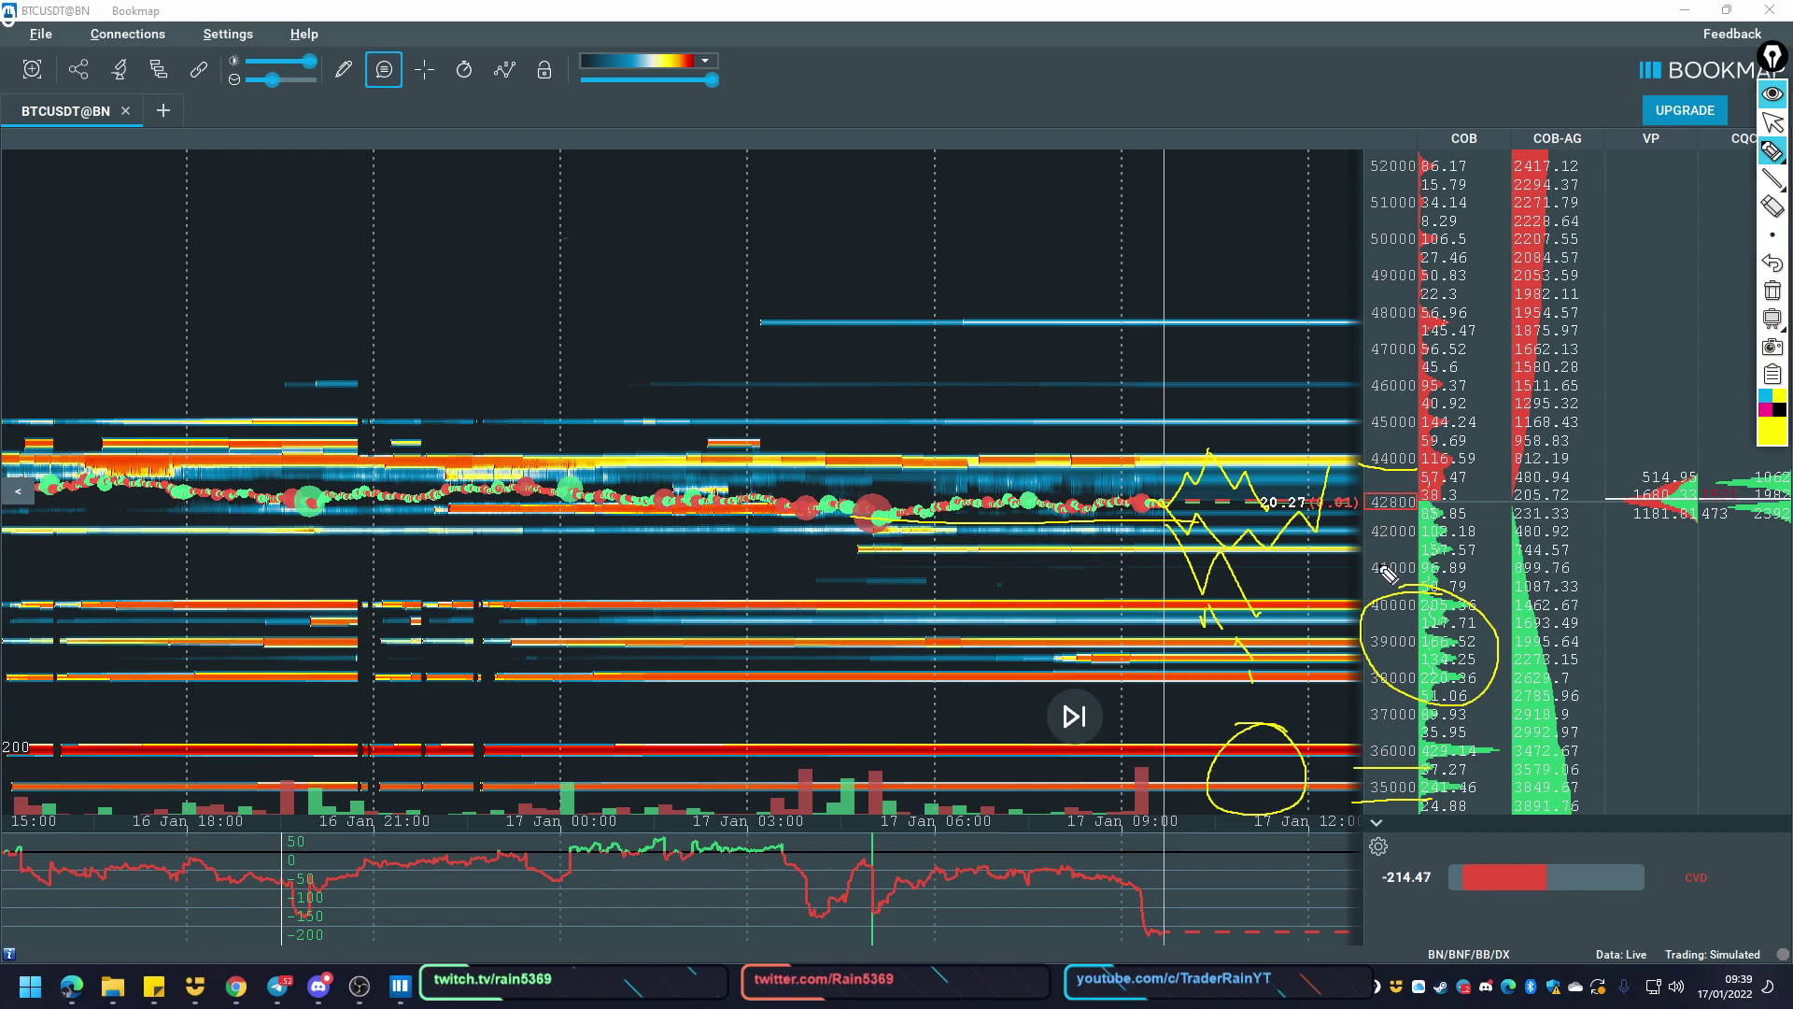
{"action": "left_click", "coordinate": [1773, 291]}
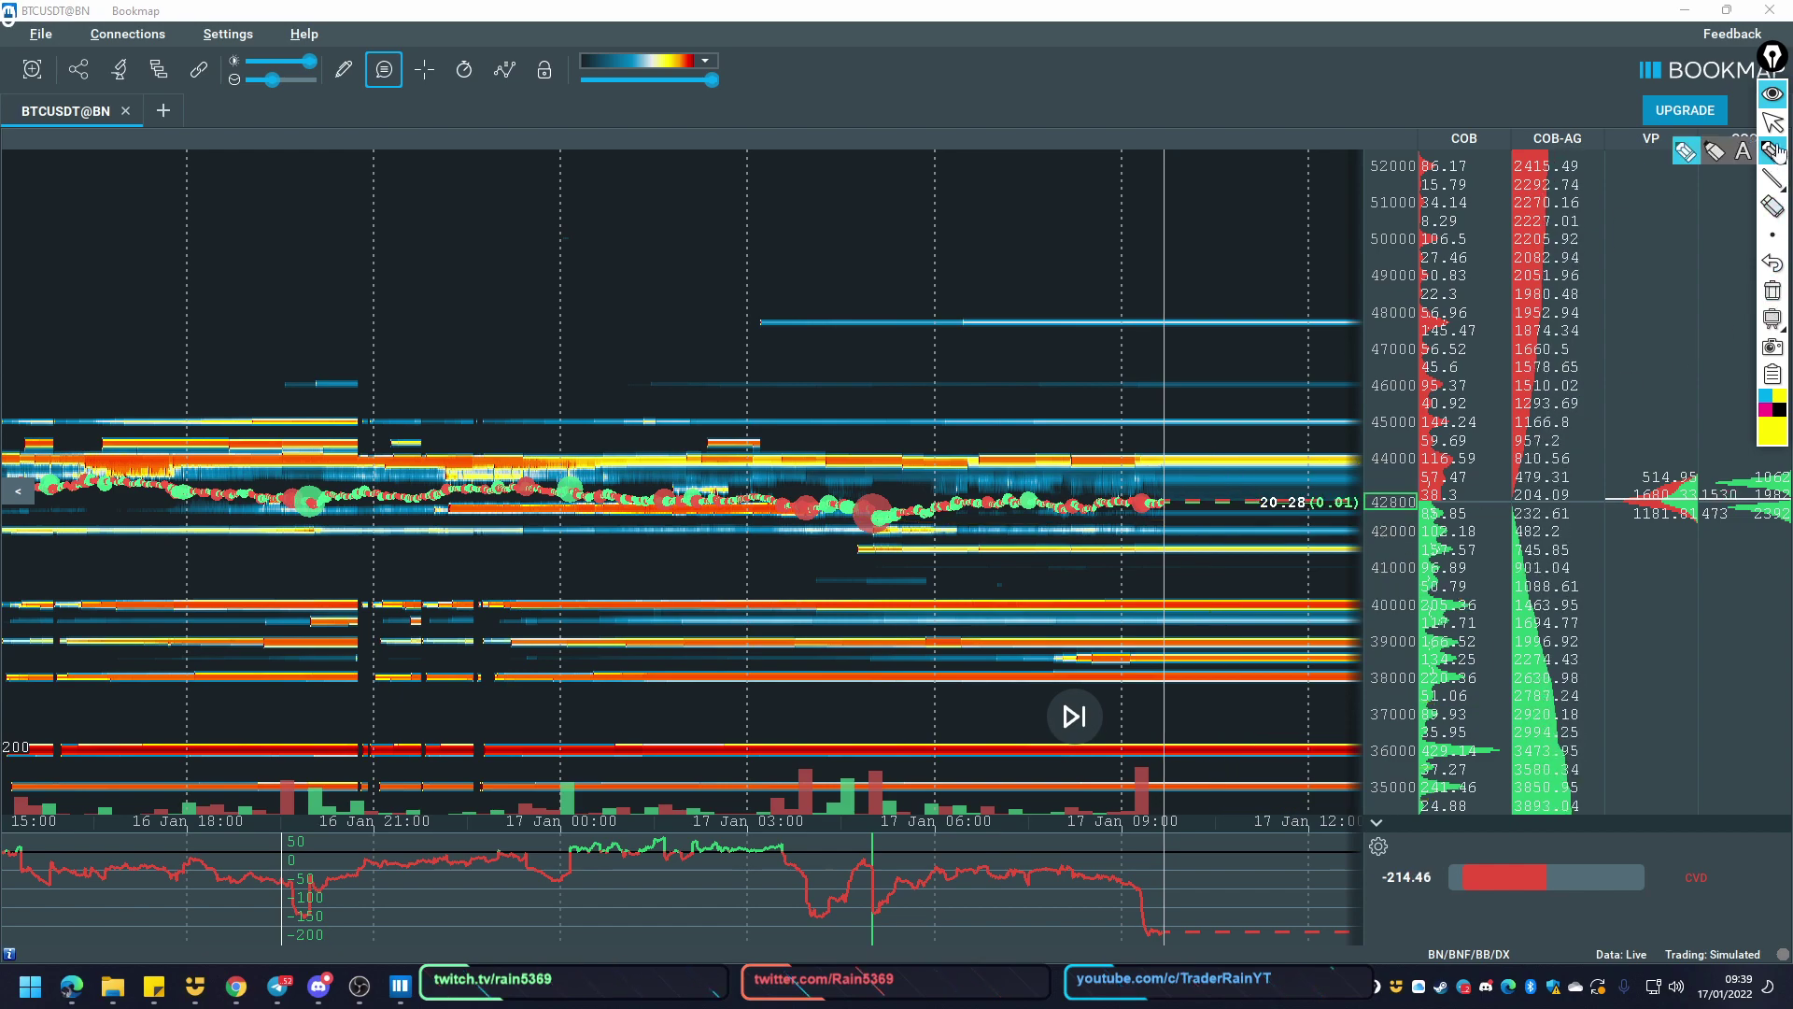
{"action": "left_click", "coordinate": [1773, 122]}
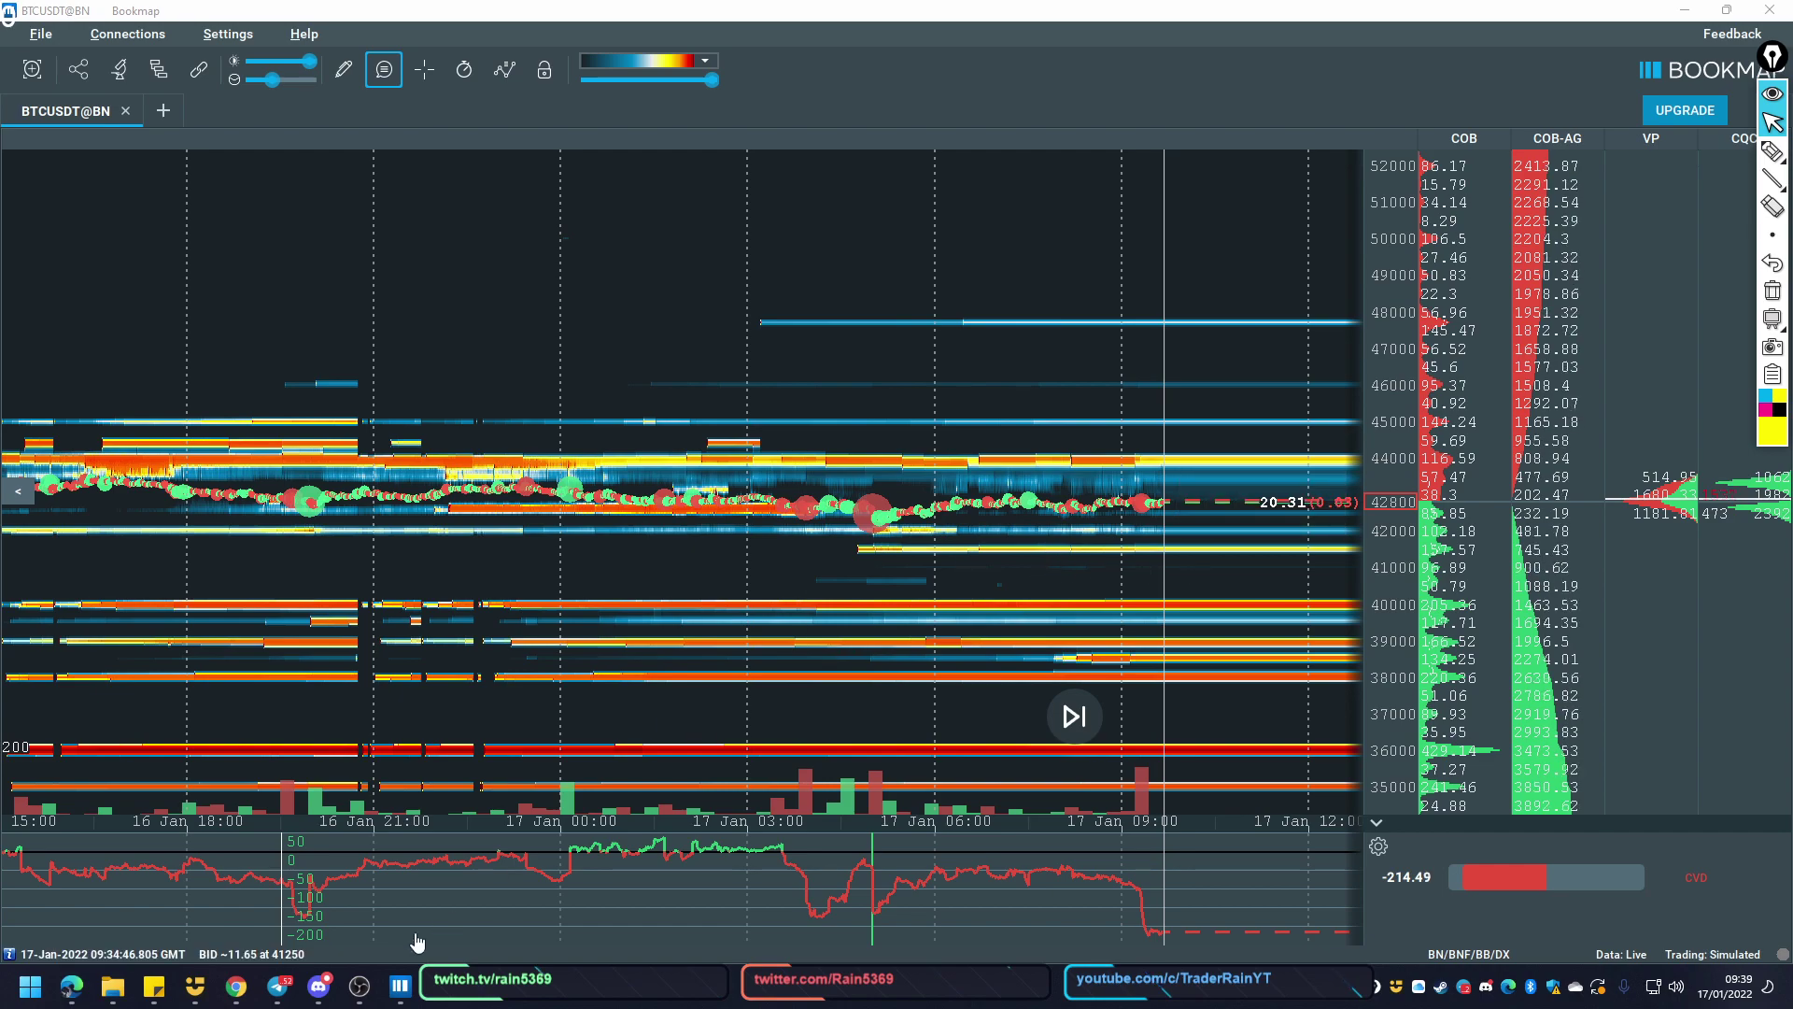
Switch to TrendSpider in Chrome and change the 4-hour ATOMUSDT chart to candlesticks
{"action": "left_click", "coordinate": [237, 985]}
{"action": "left_click_drag", "start_coordinate": [369, 262], "coordinate": [459, 206]}
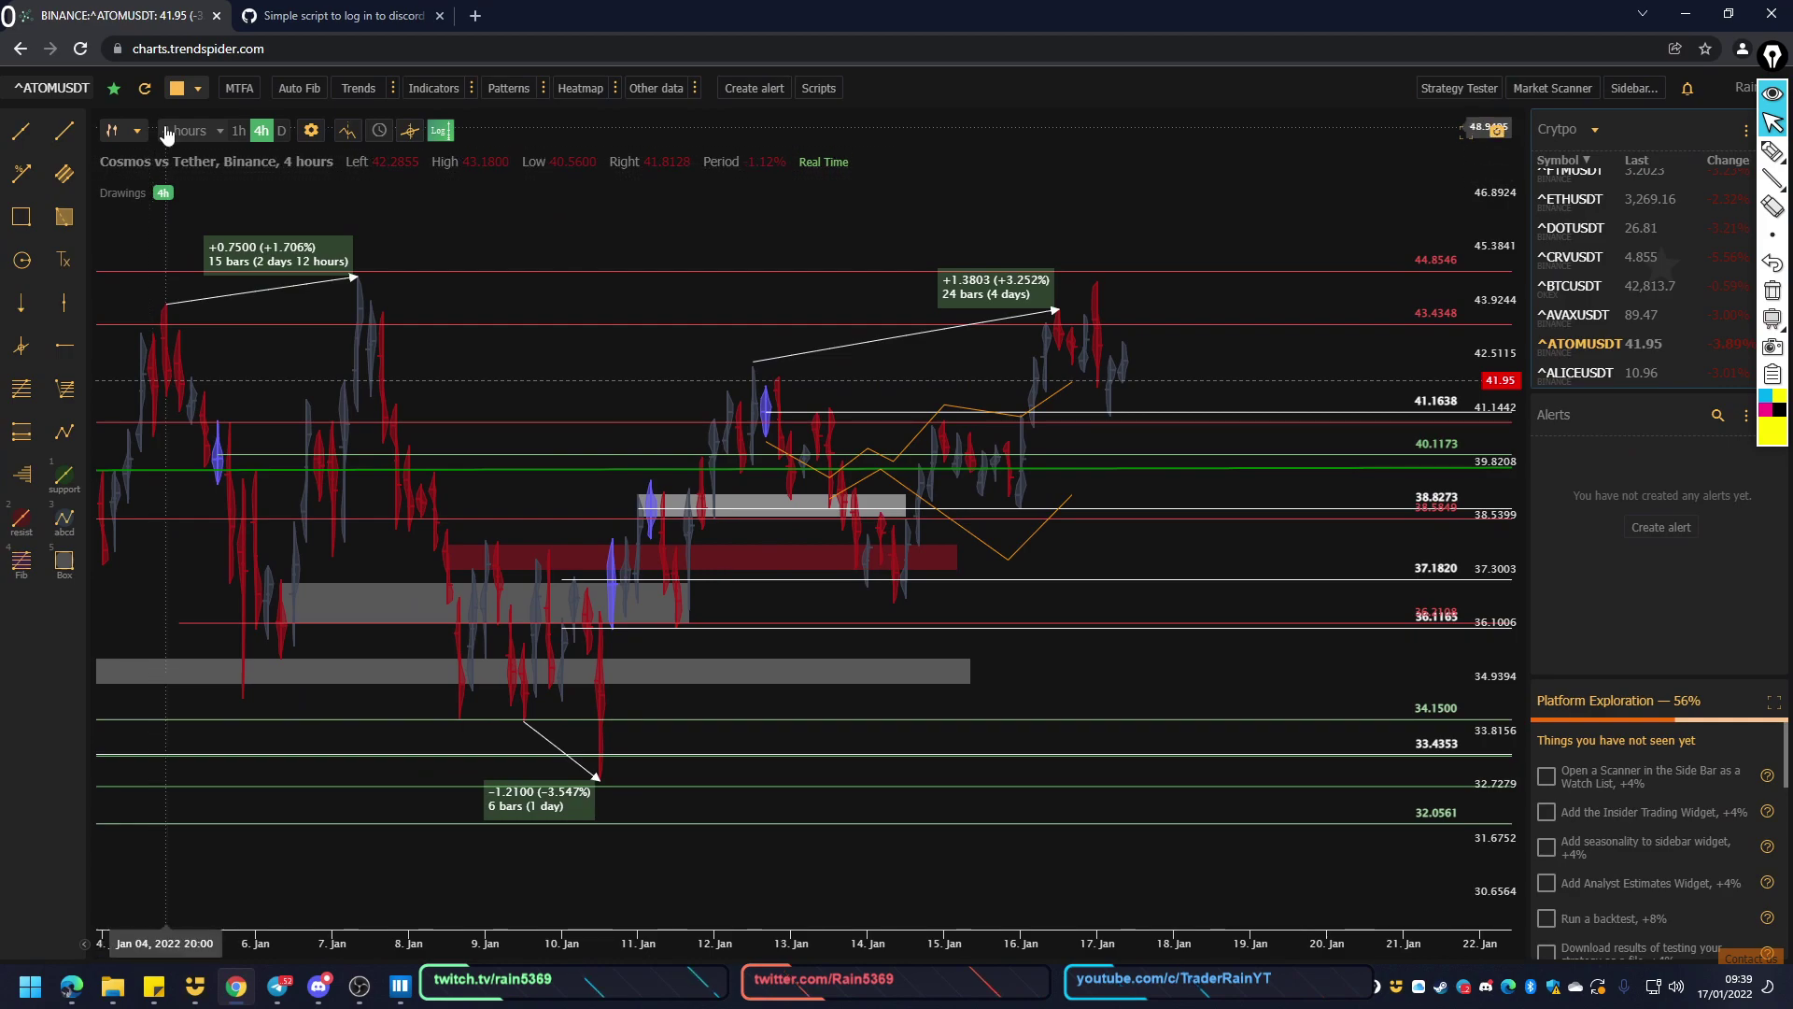
{"action": "left_click", "coordinate": [117, 131]}
{"action": "left_click", "coordinate": [127, 279]}
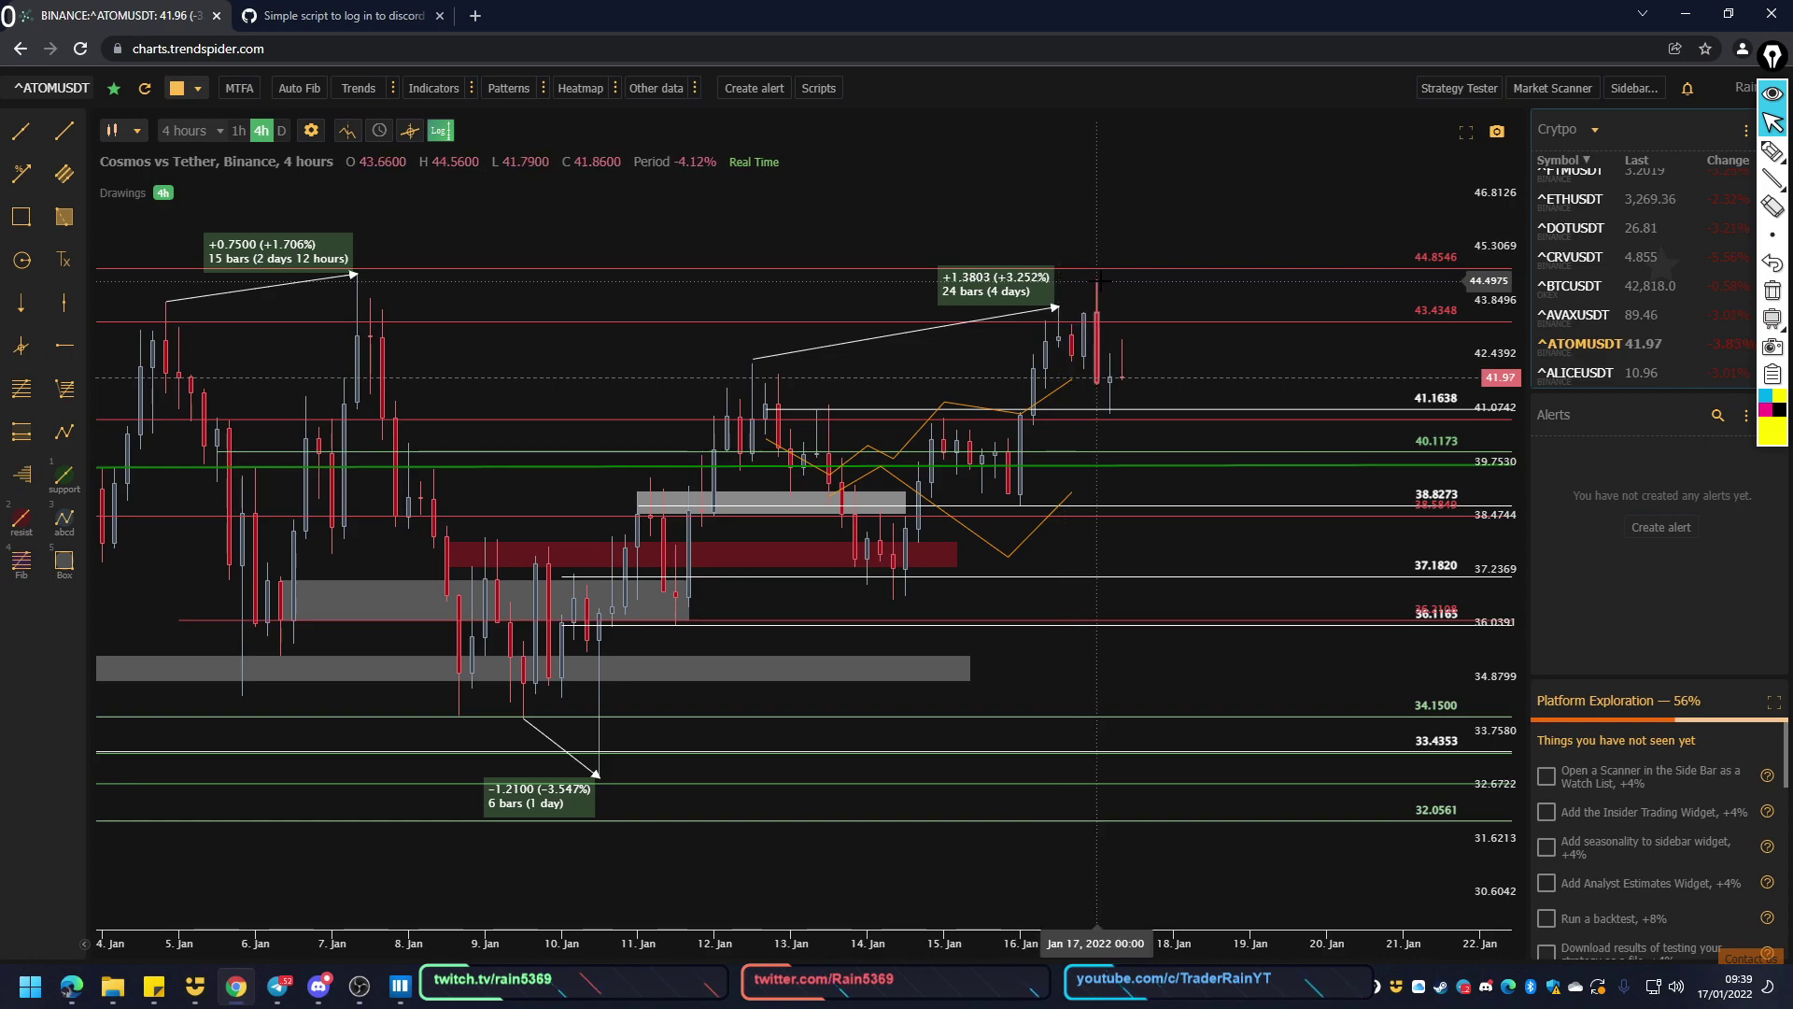
Trace ATOMUSDT's drop from the 16 January high to the 41.1638 line and the following bounce in yellow pen
{"action": "left_click", "coordinate": [1772, 149]}
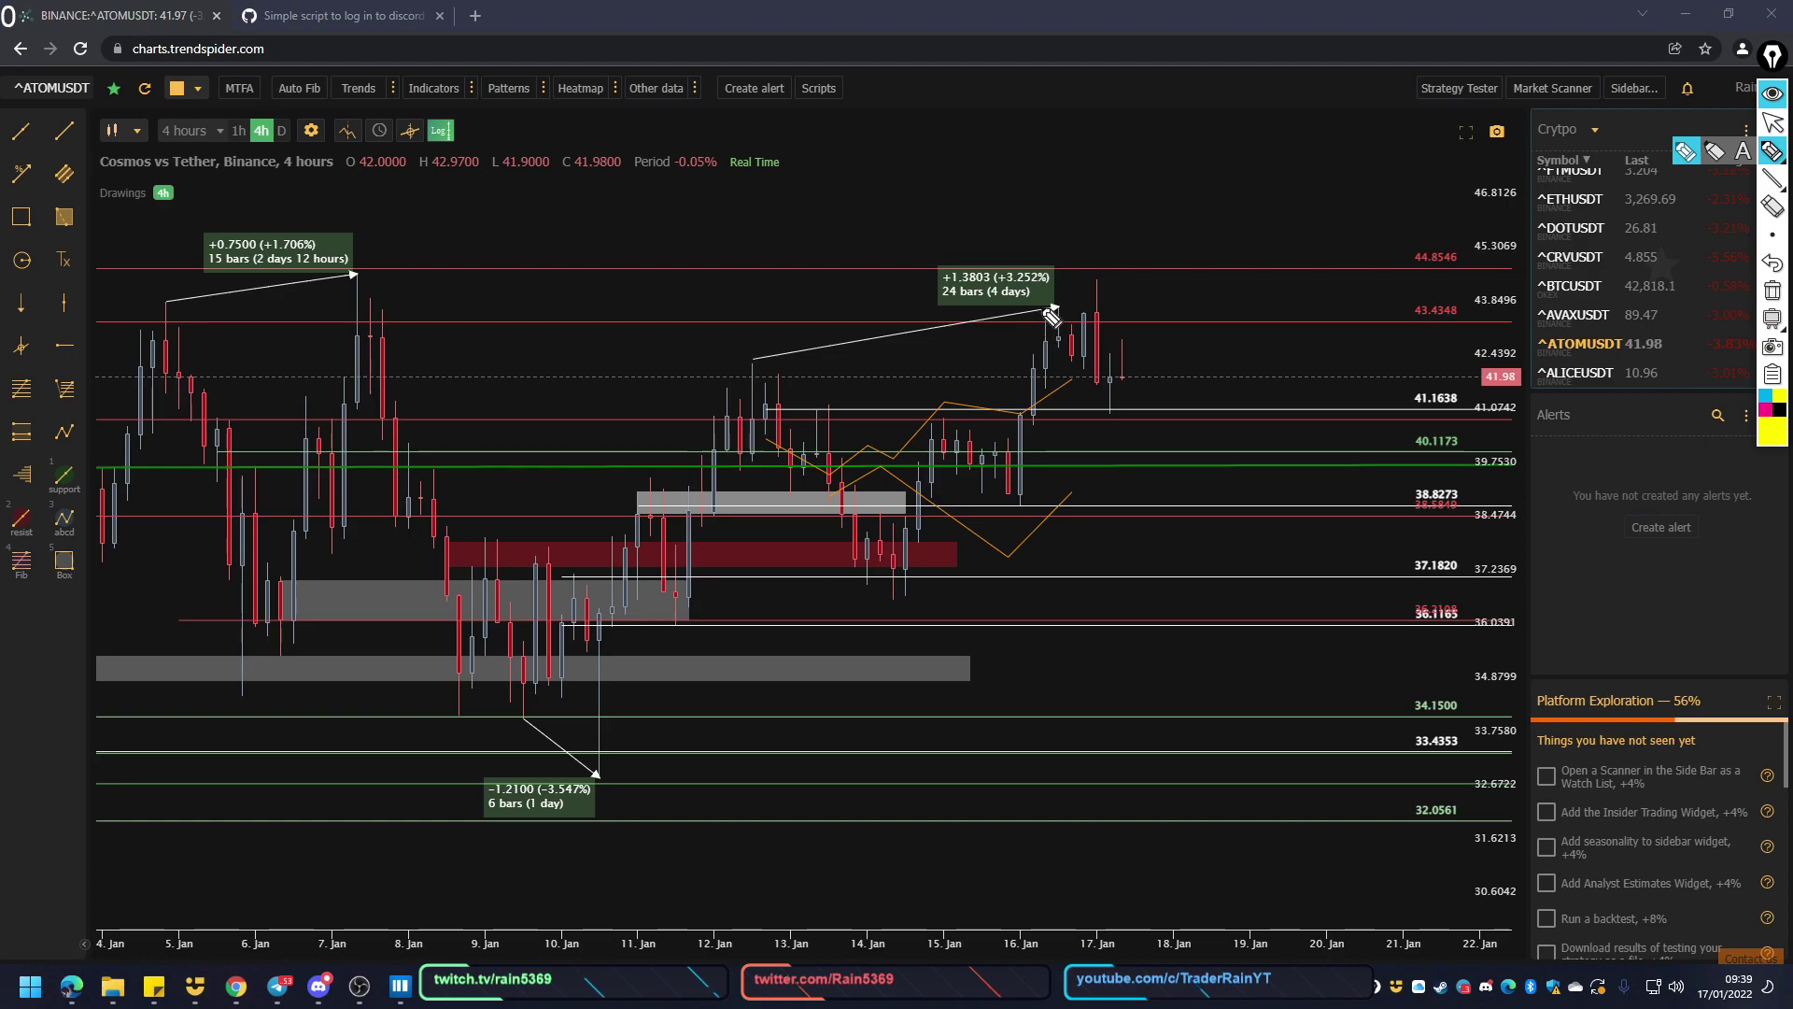
{"action": "left_click_drag", "start_coordinate": [1058, 315], "coordinate": [1114, 412]}
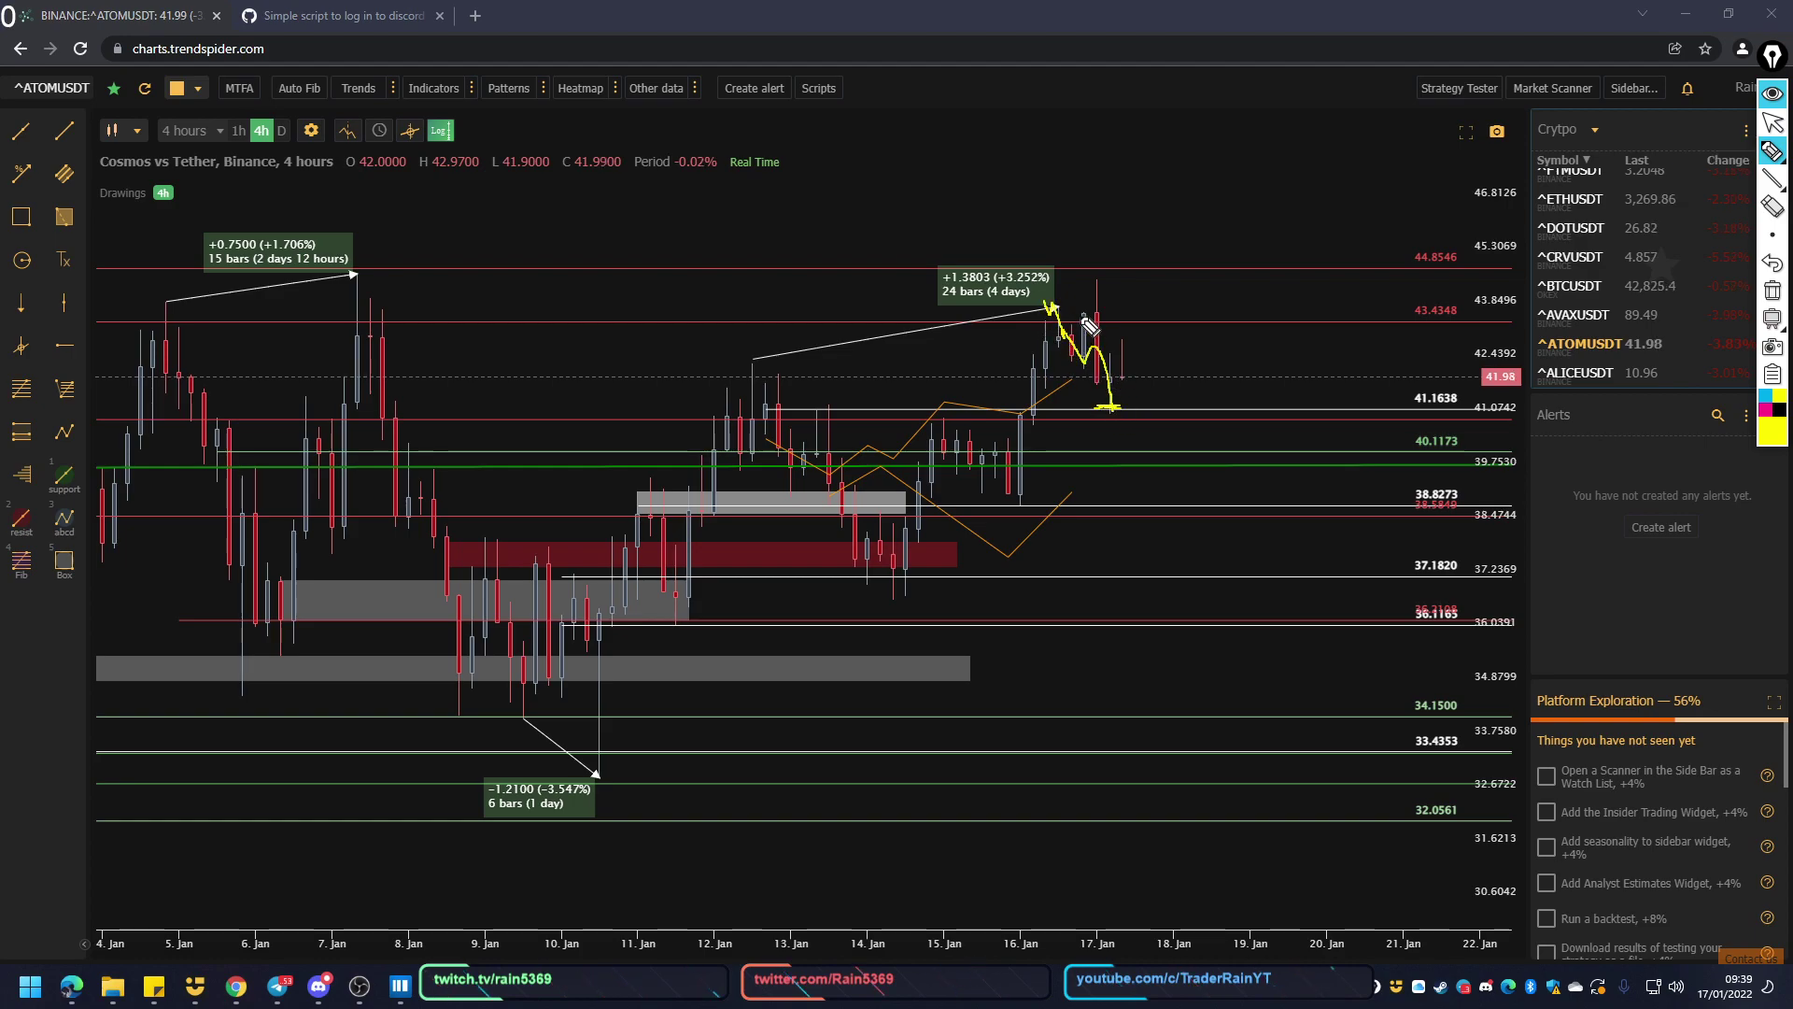
{"action": "mouse_move", "coordinate": [1111, 406]}
{"action": "left_mouse_down"}
{"action": "mouse_move", "coordinate": [1156, 373]}
{"action": "mouse_move", "coordinate": [1108, 405]}
{"action": "left_mouse_up"}
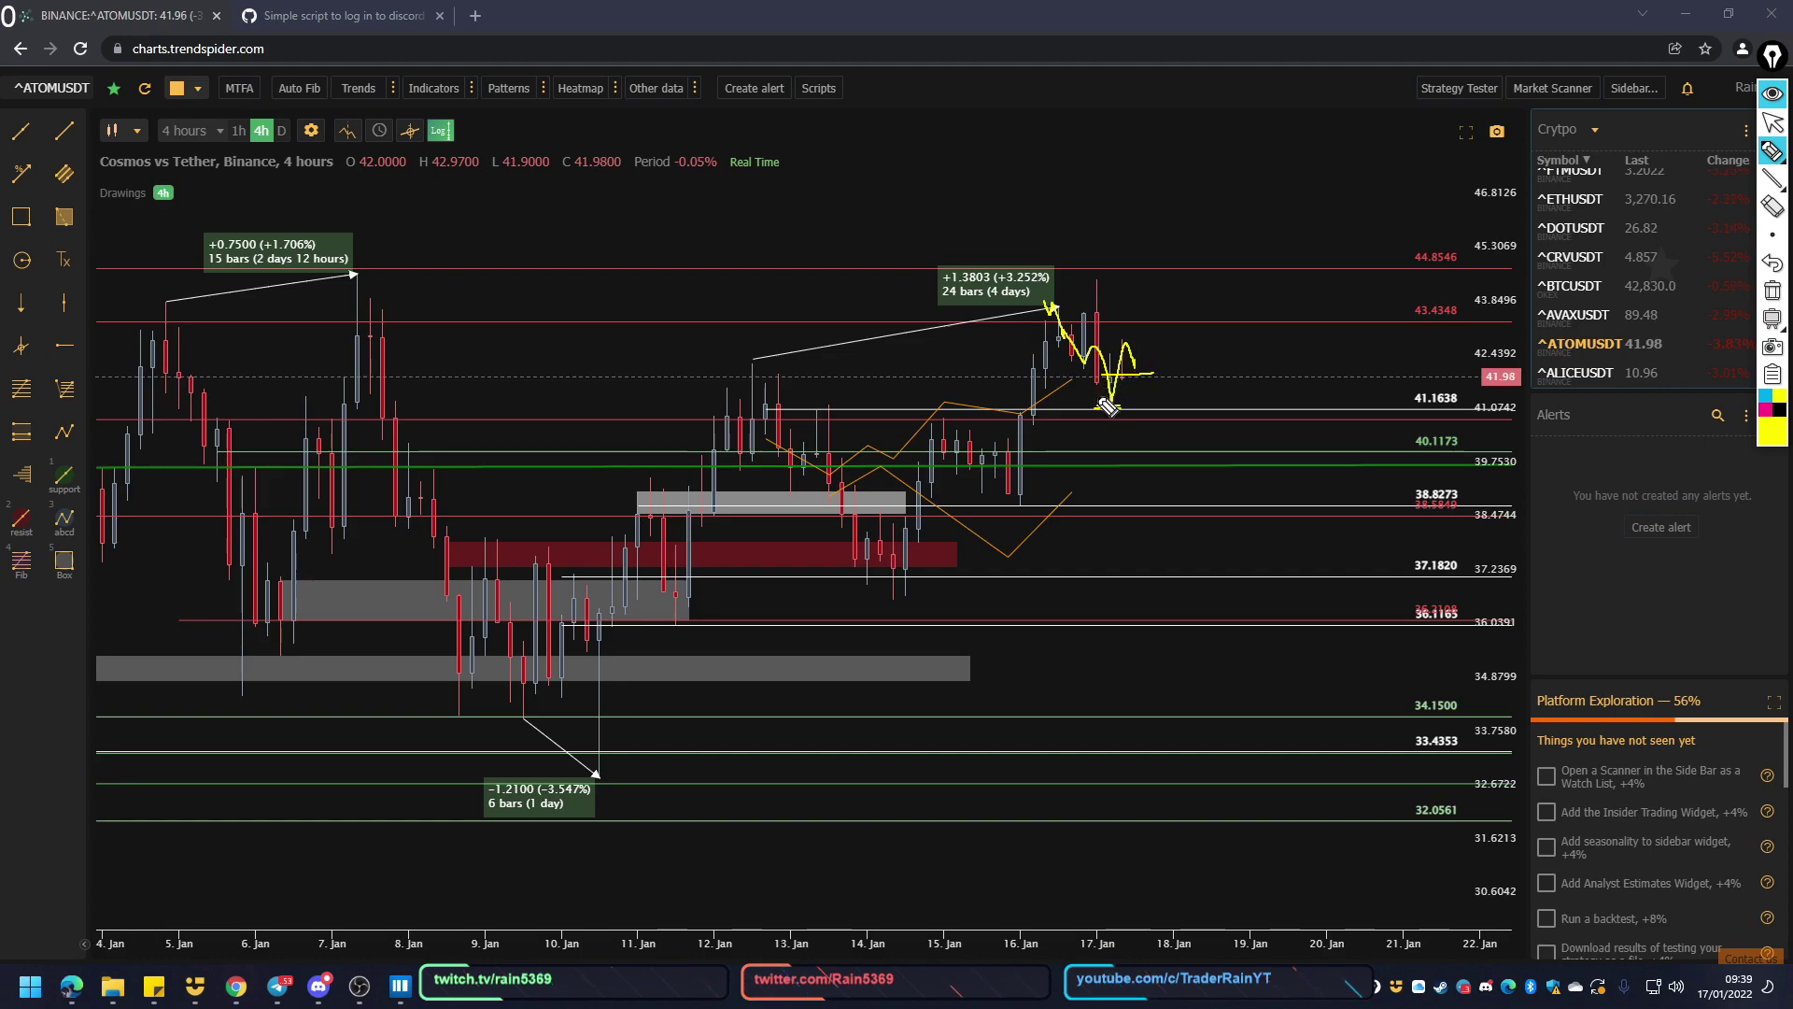
Replace the pen marks with a level at about 42.9 and a projected drop to a support line labelled 39.75
{"action": "key", "text": "ctrl+shift+c"}
{"action": "mouse_move", "coordinate": [1080, 338]}
{"action": "left_mouse_down"}
{"action": "mouse_move", "coordinate": [1134, 334]}
{"action": "mouse_move", "coordinate": [1091, 339]}
{"action": "left_mouse_up"}
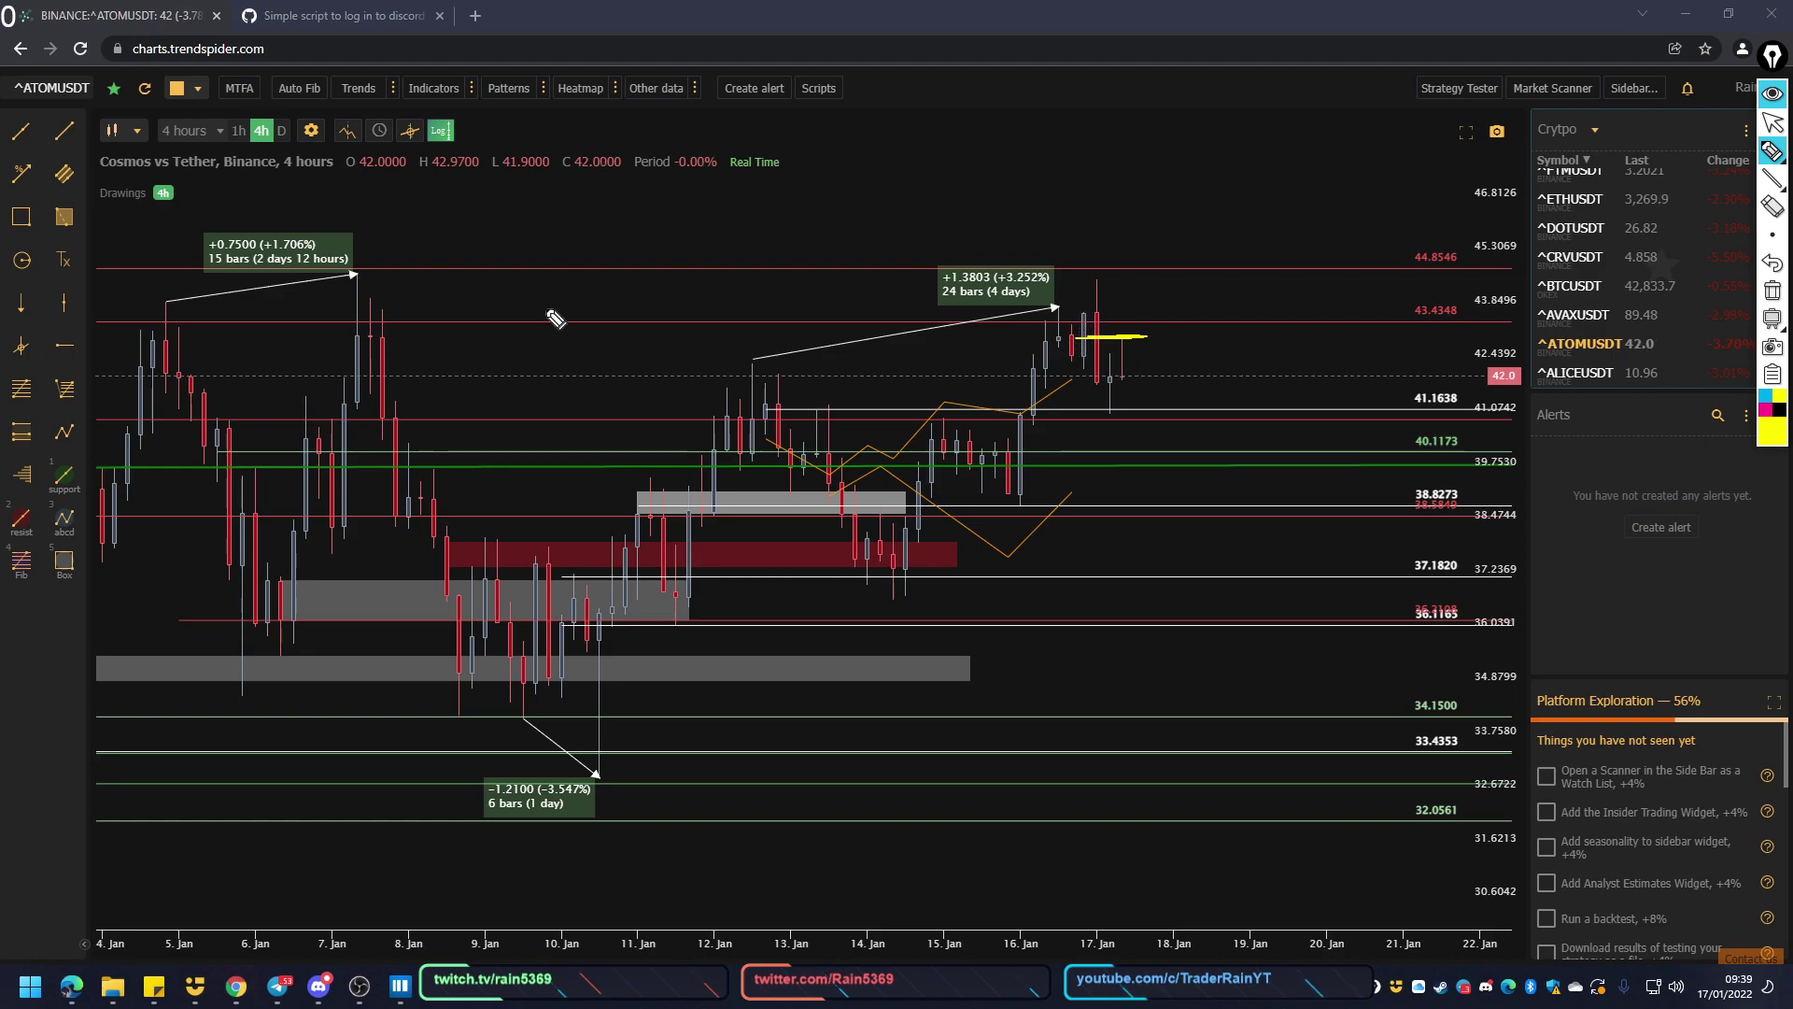
{"action": "mouse_move", "coordinate": [1117, 329]}
{"action": "left_mouse_down"}
{"action": "mouse_move", "coordinate": [1125, 382]}
{"action": "mouse_move", "coordinate": [1193, 453]}
{"action": "left_mouse_up"}
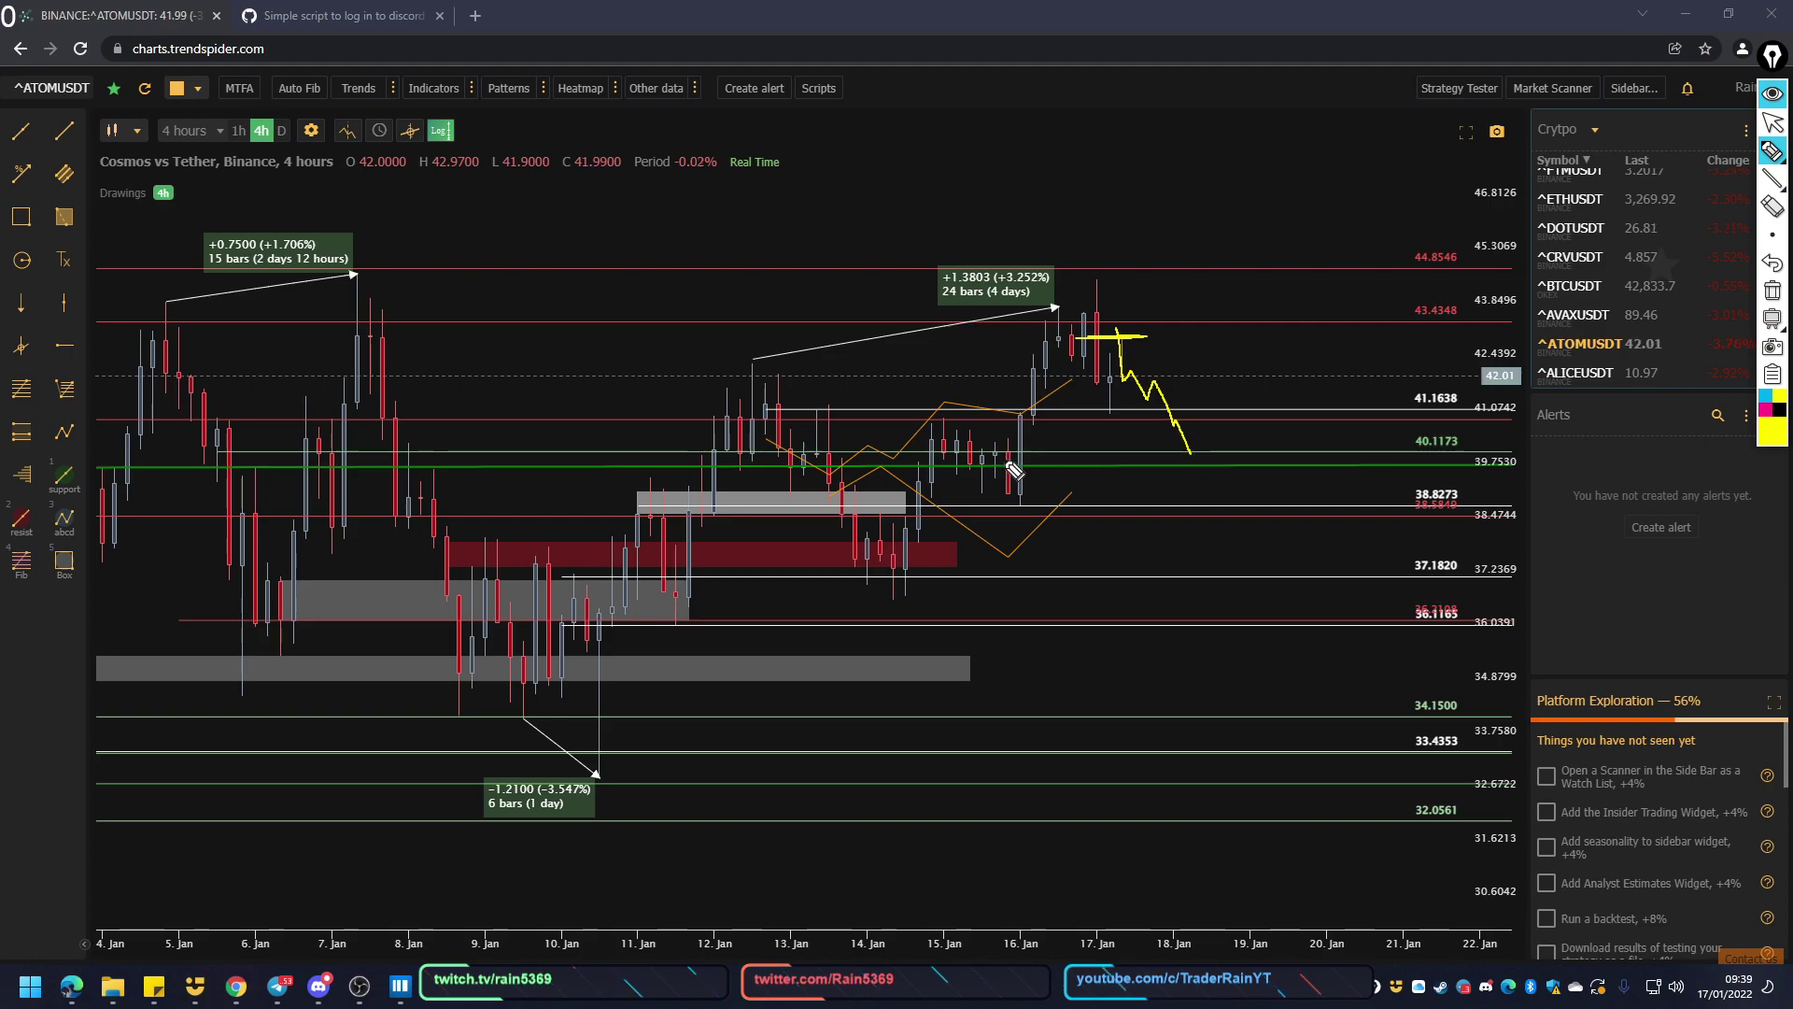
{"action": "mouse_move", "coordinate": [996, 462]}
{"action": "left_mouse_down"}
{"action": "mouse_move", "coordinate": [1253, 459]}
{"action": "mouse_move", "coordinate": [1258, 484]}
{"action": "mouse_move", "coordinate": [1203, 480]}
{"action": "mouse_move", "coordinate": [1303, 458]}
{"action": "mouse_move", "coordinate": [1289, 484]}
{"action": "mouse_move", "coordinate": [1303, 480]}
{"action": "left_mouse_up"}
{"action": "left_click", "coordinate": [1266, 479]}
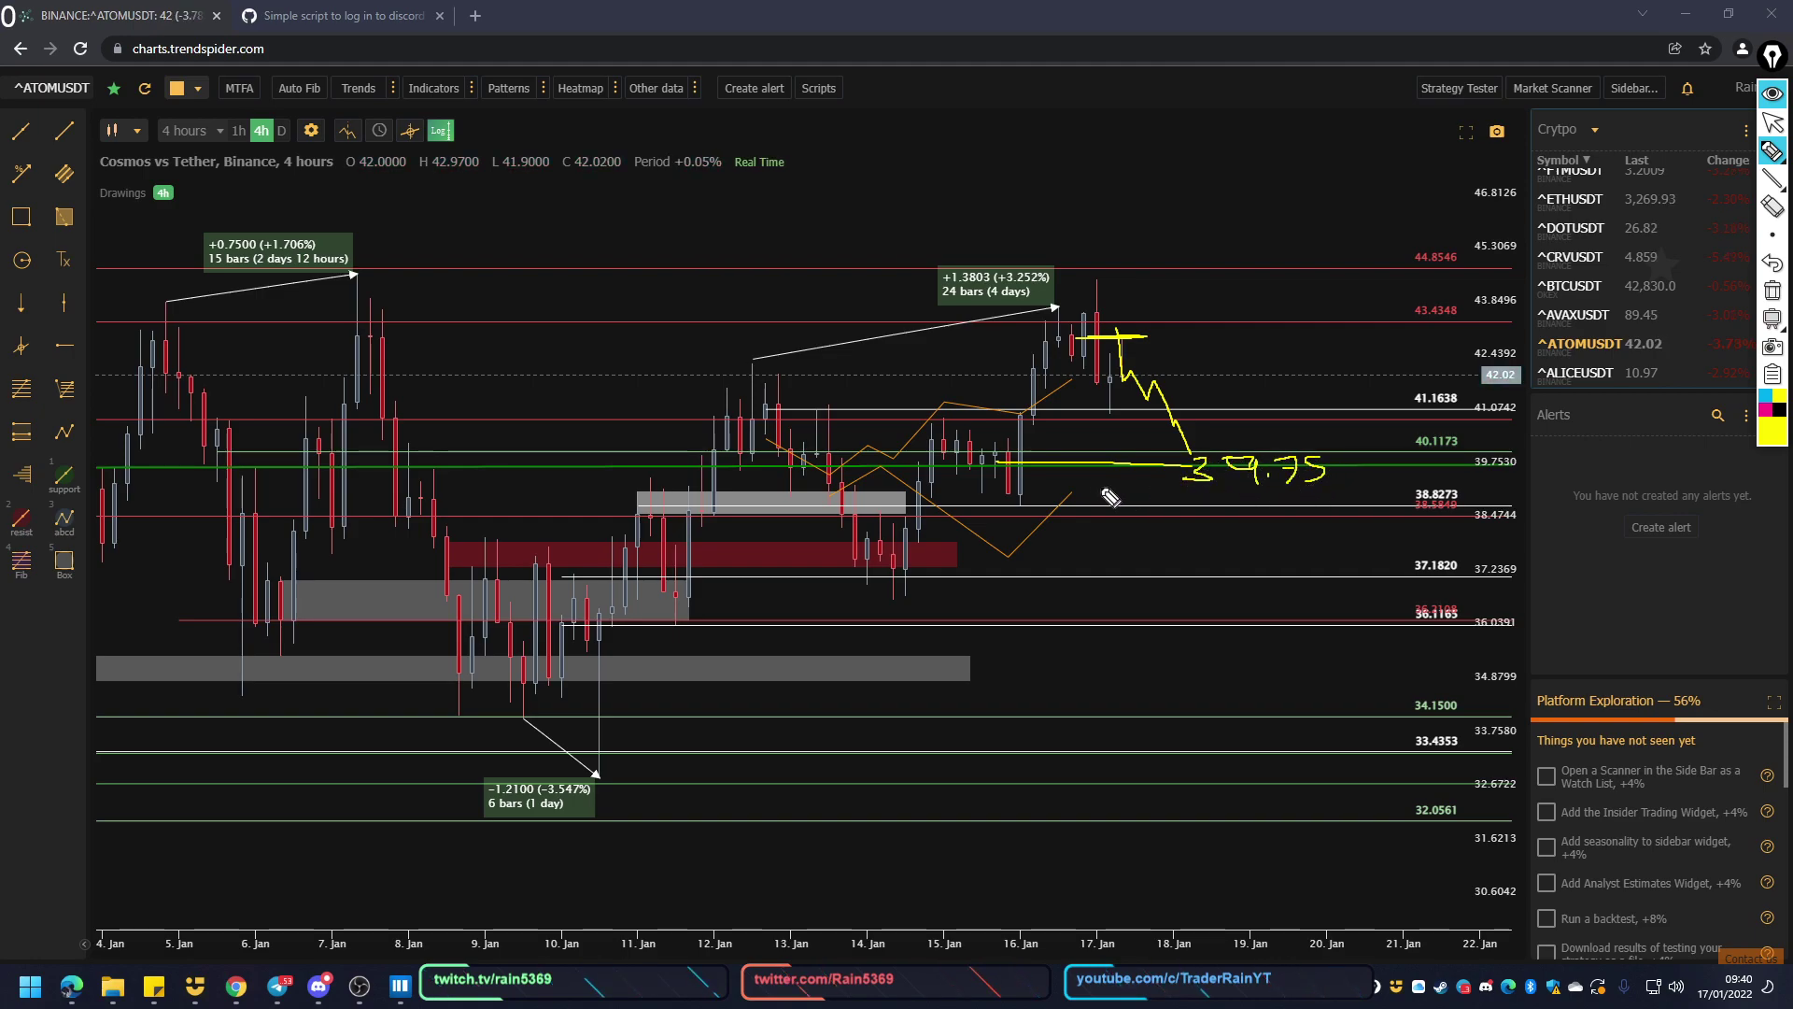
{"action": "left_click_drag", "start_coordinate": [998, 466], "coordinate": [1035, 466]}
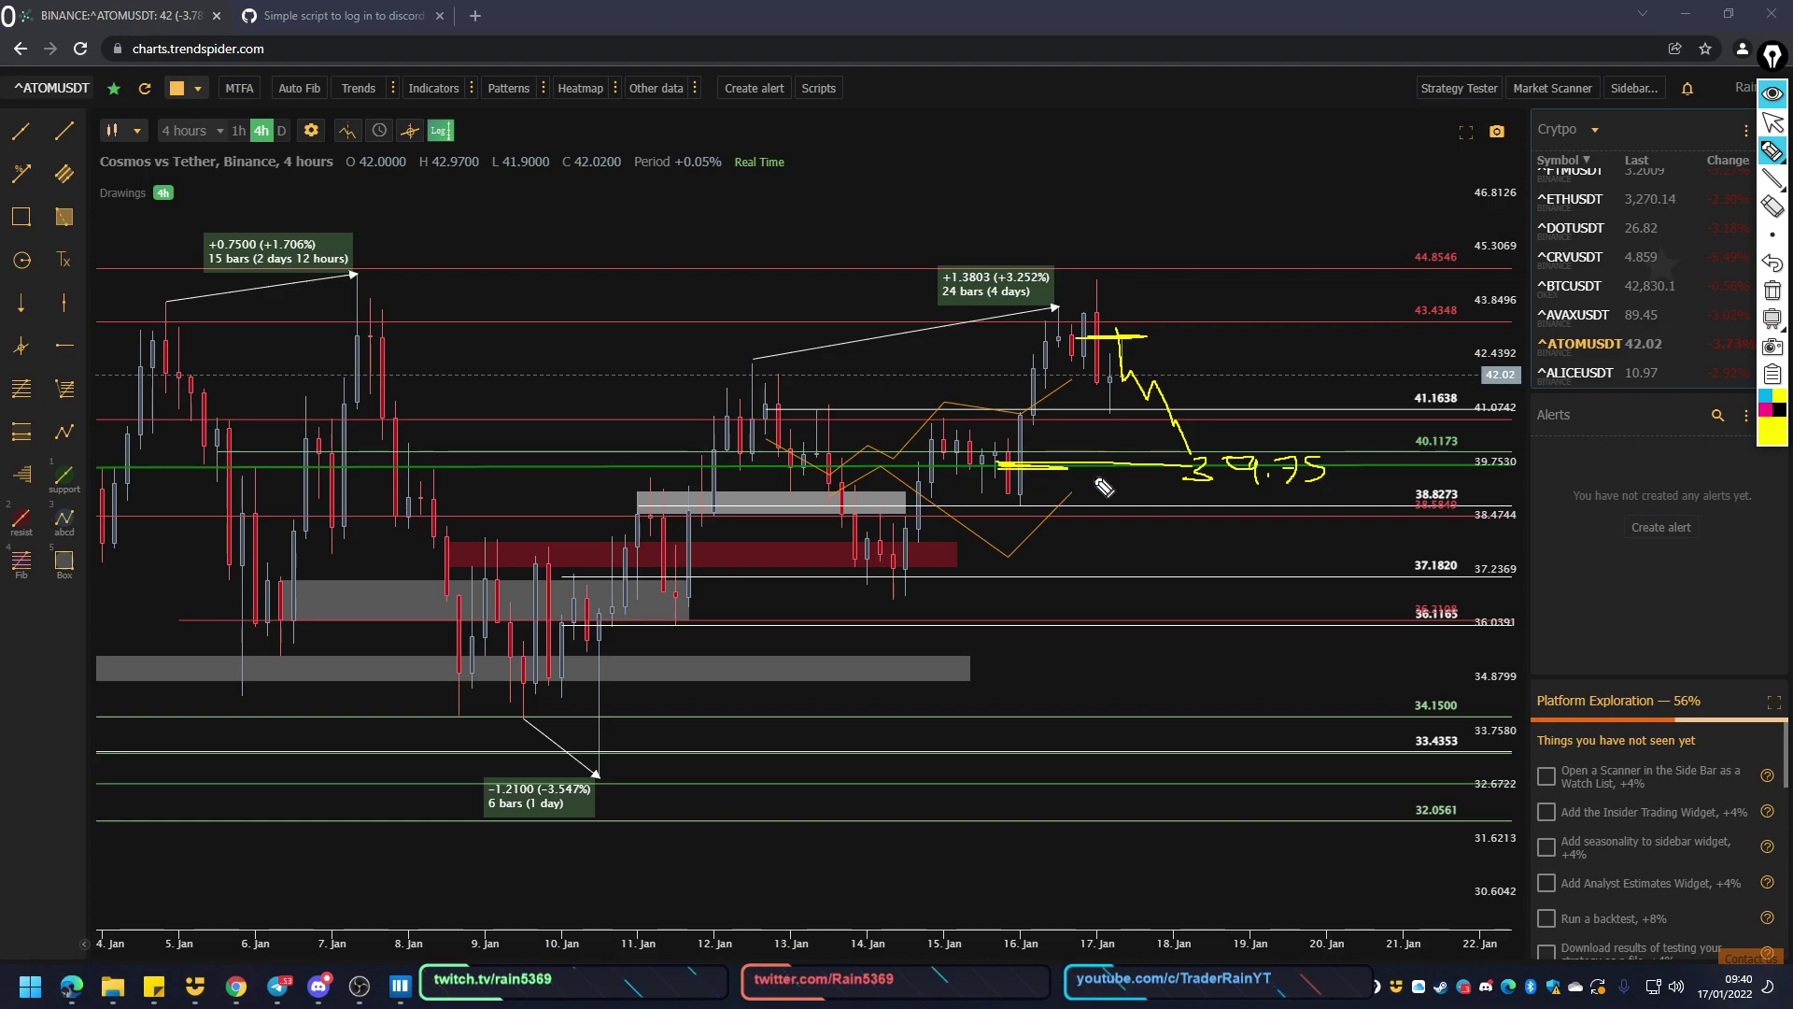
{"action": "left_click_drag", "start_coordinate": [1069, 338], "coordinate": [1167, 338]}
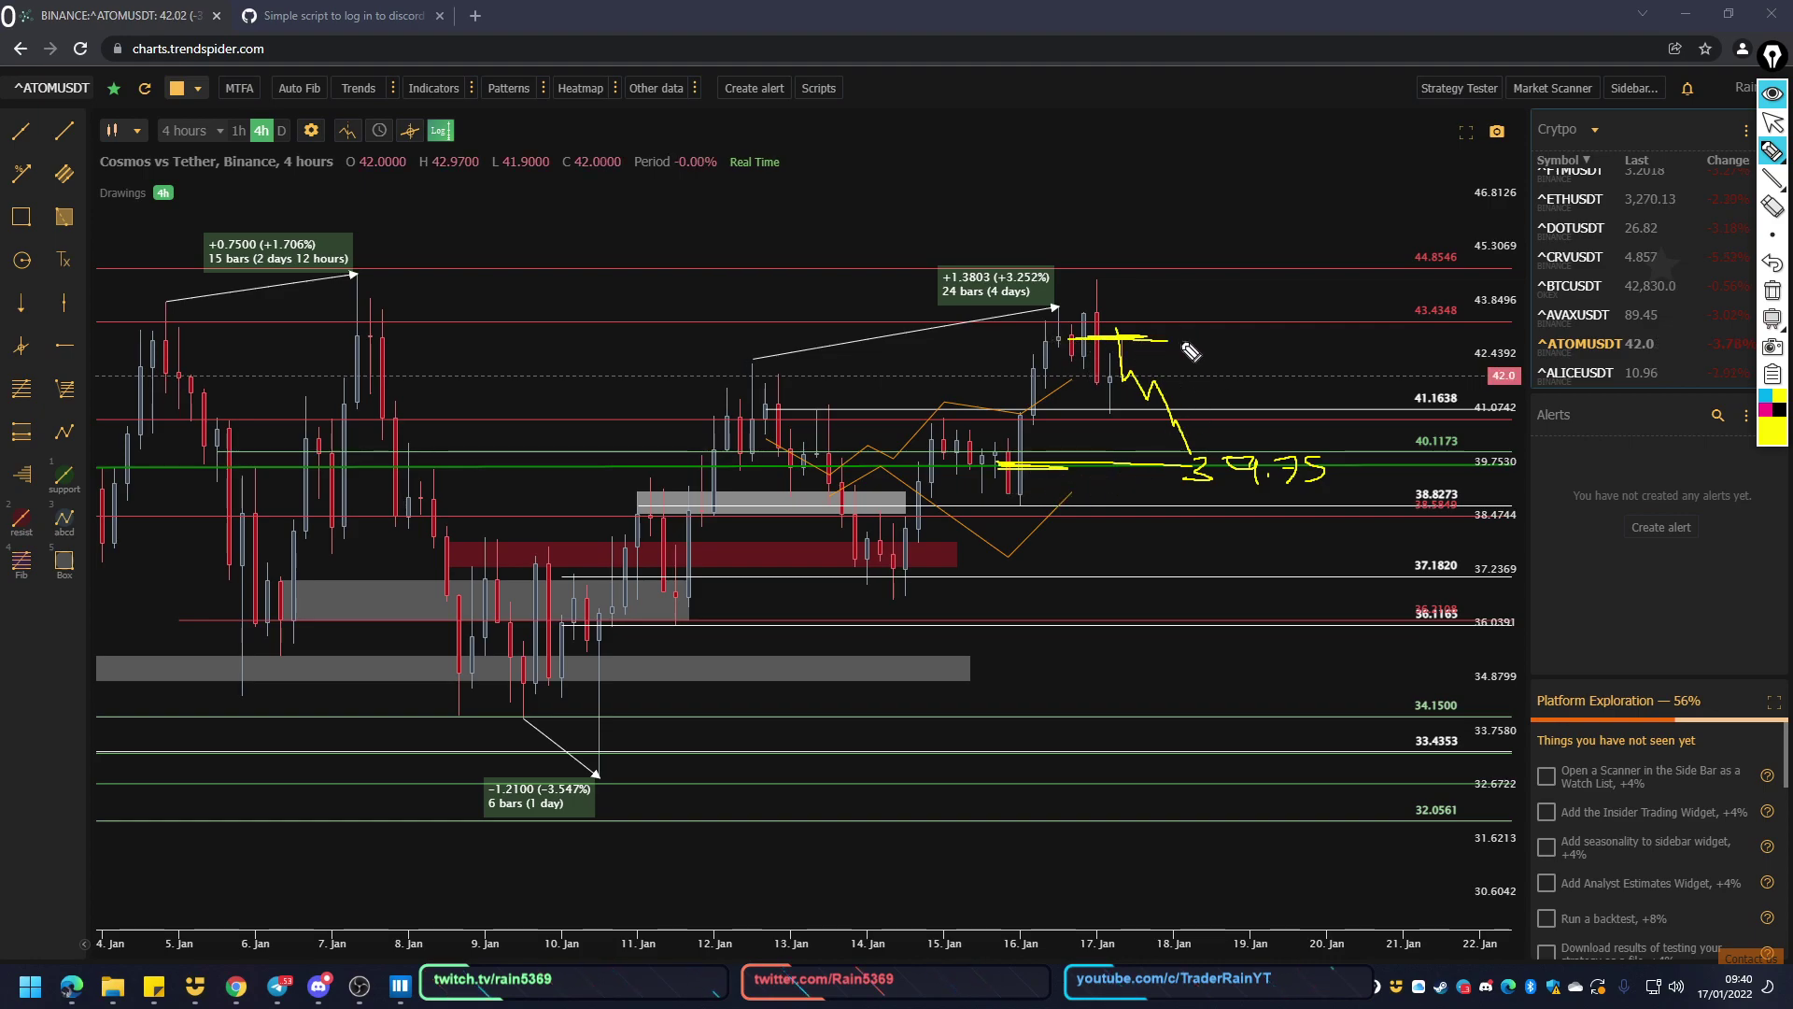
Clear the pen marks and draw a filled zone between about 42.35 and 42.9, extending forward from the 17 January candles
{"action": "left_click", "coordinate": [1772, 291]}
{"action": "left_click", "coordinate": [1771, 123]}
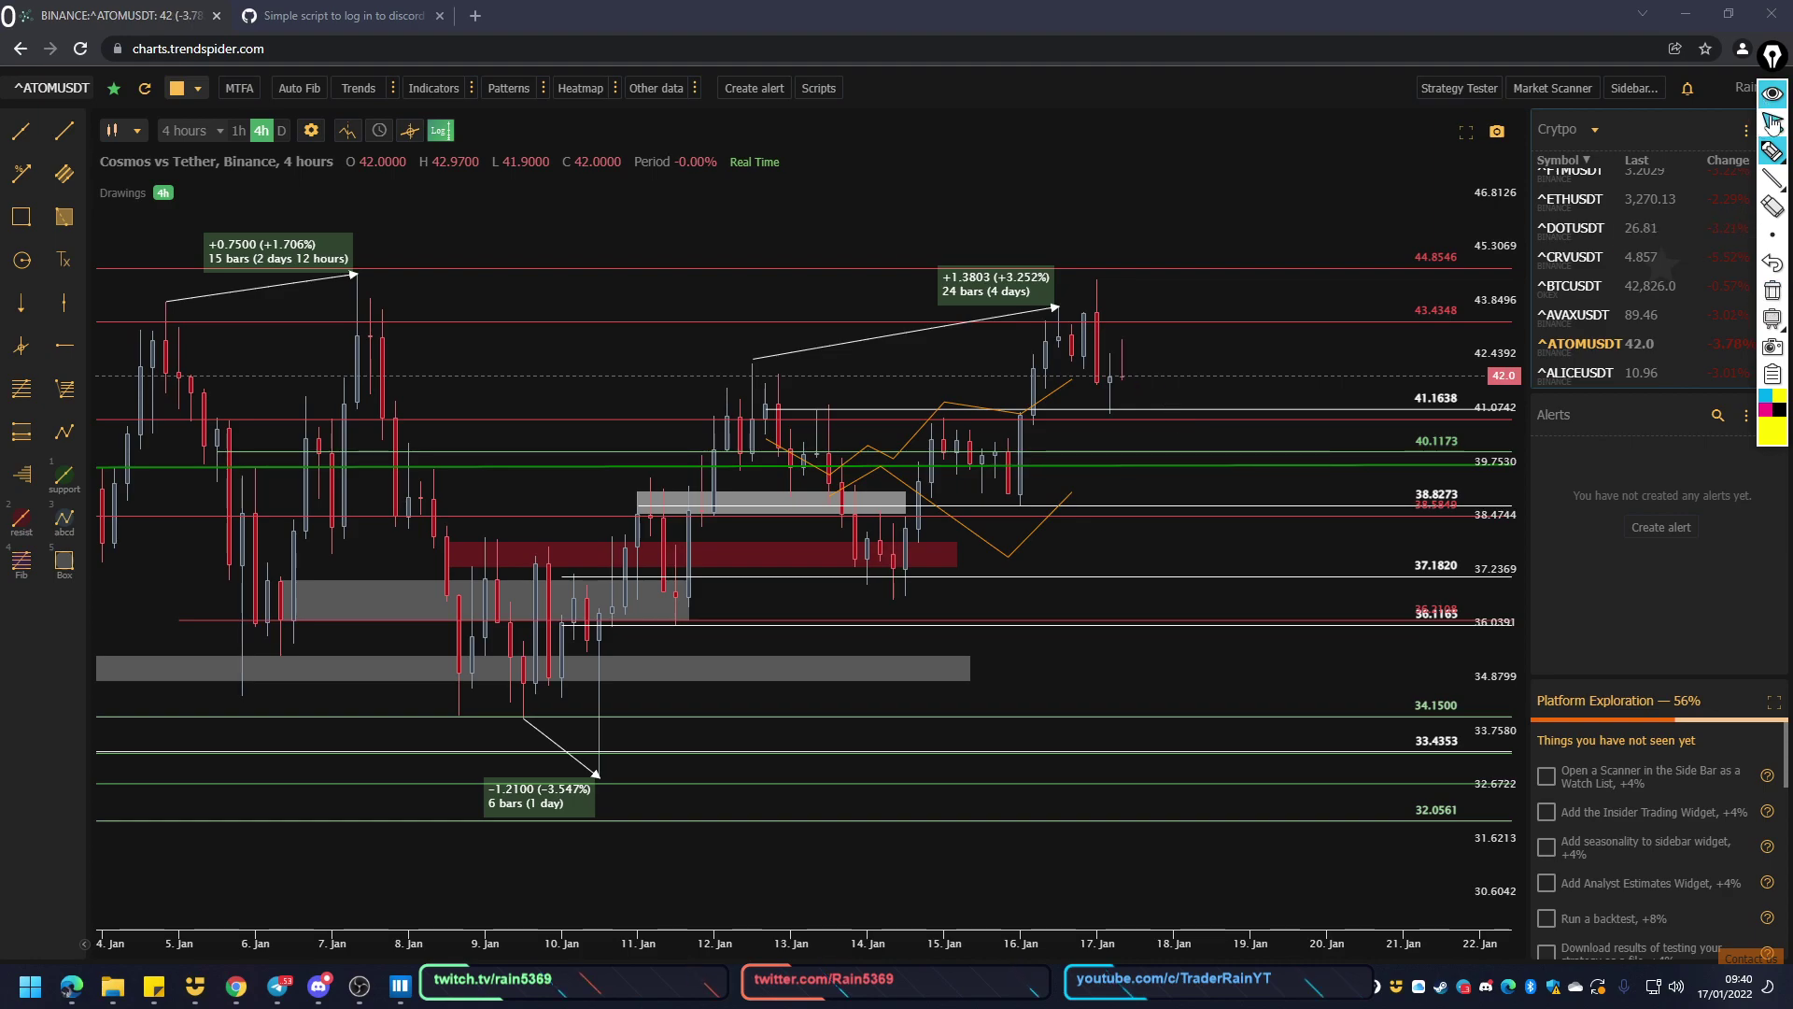
{"action": "left_click", "coordinate": [63, 216]}
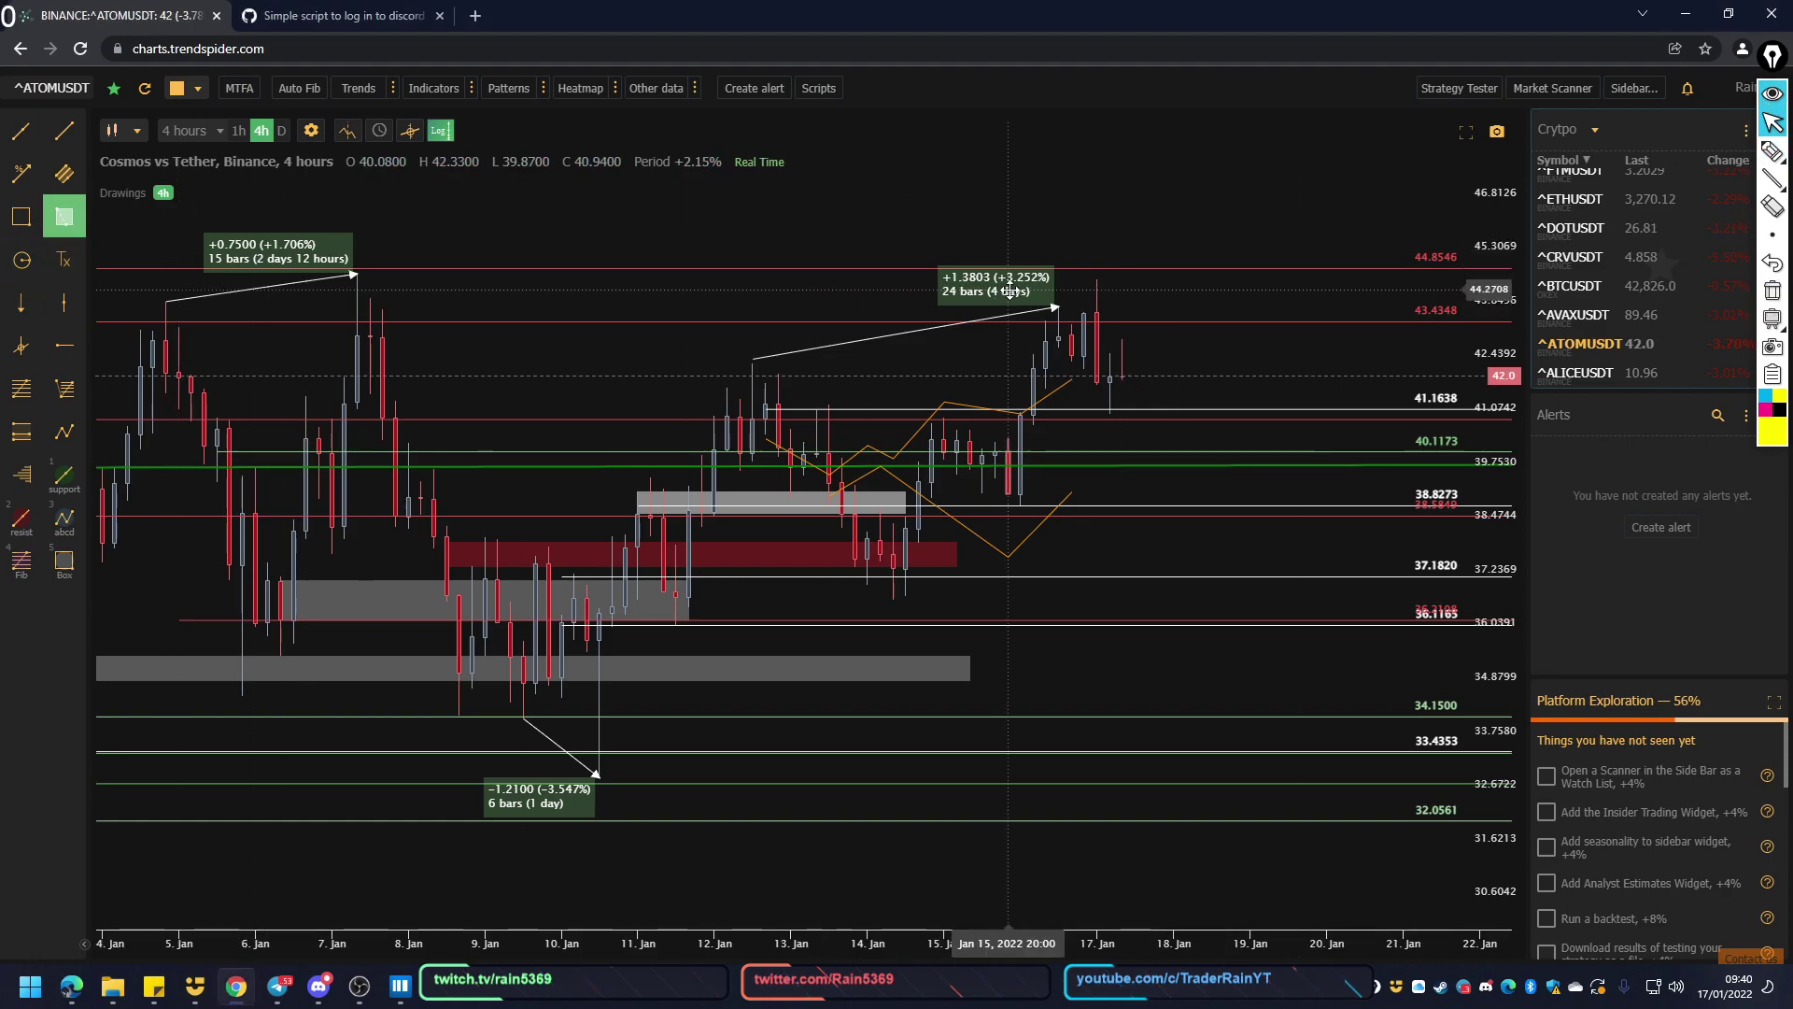
{"action": "left_click_drag", "start_coordinate": [1084, 355], "coordinate": [1079, 299]}
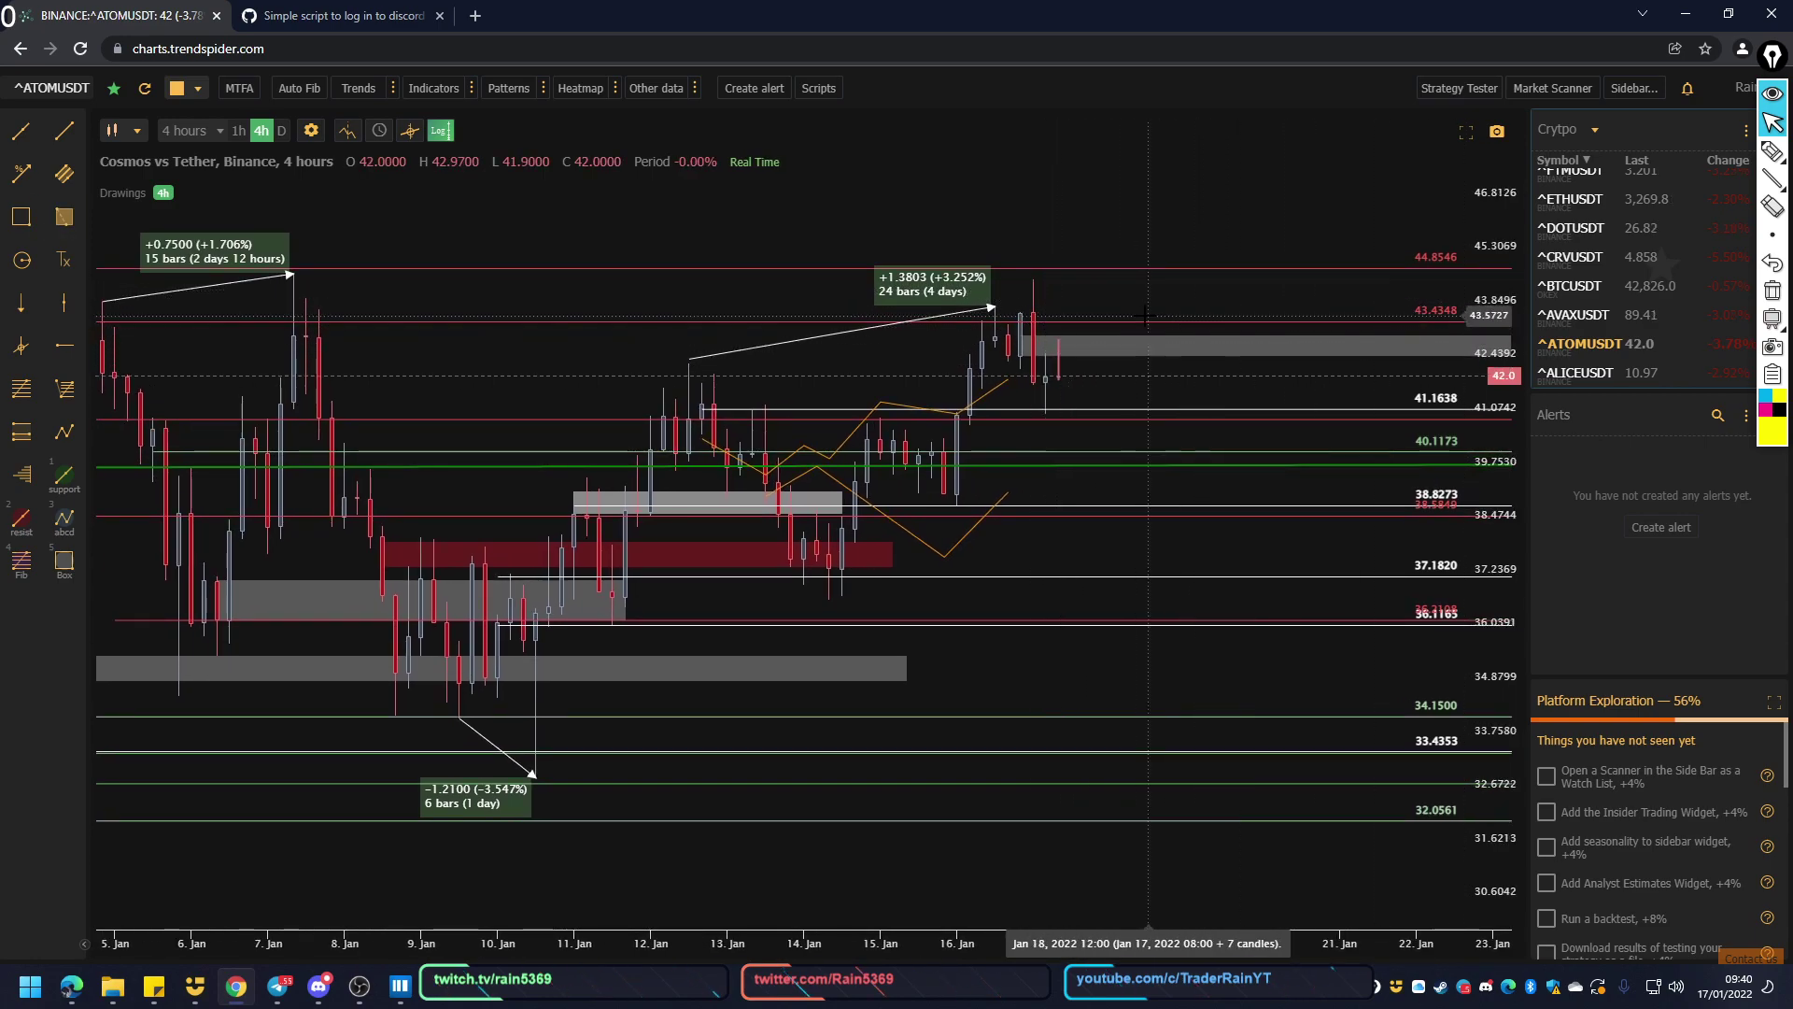
Open the ALICEUSDT chart and examine the price action around the orange zone and the 10.5250 support line
{"action": "left_click", "coordinate": [1593, 372]}
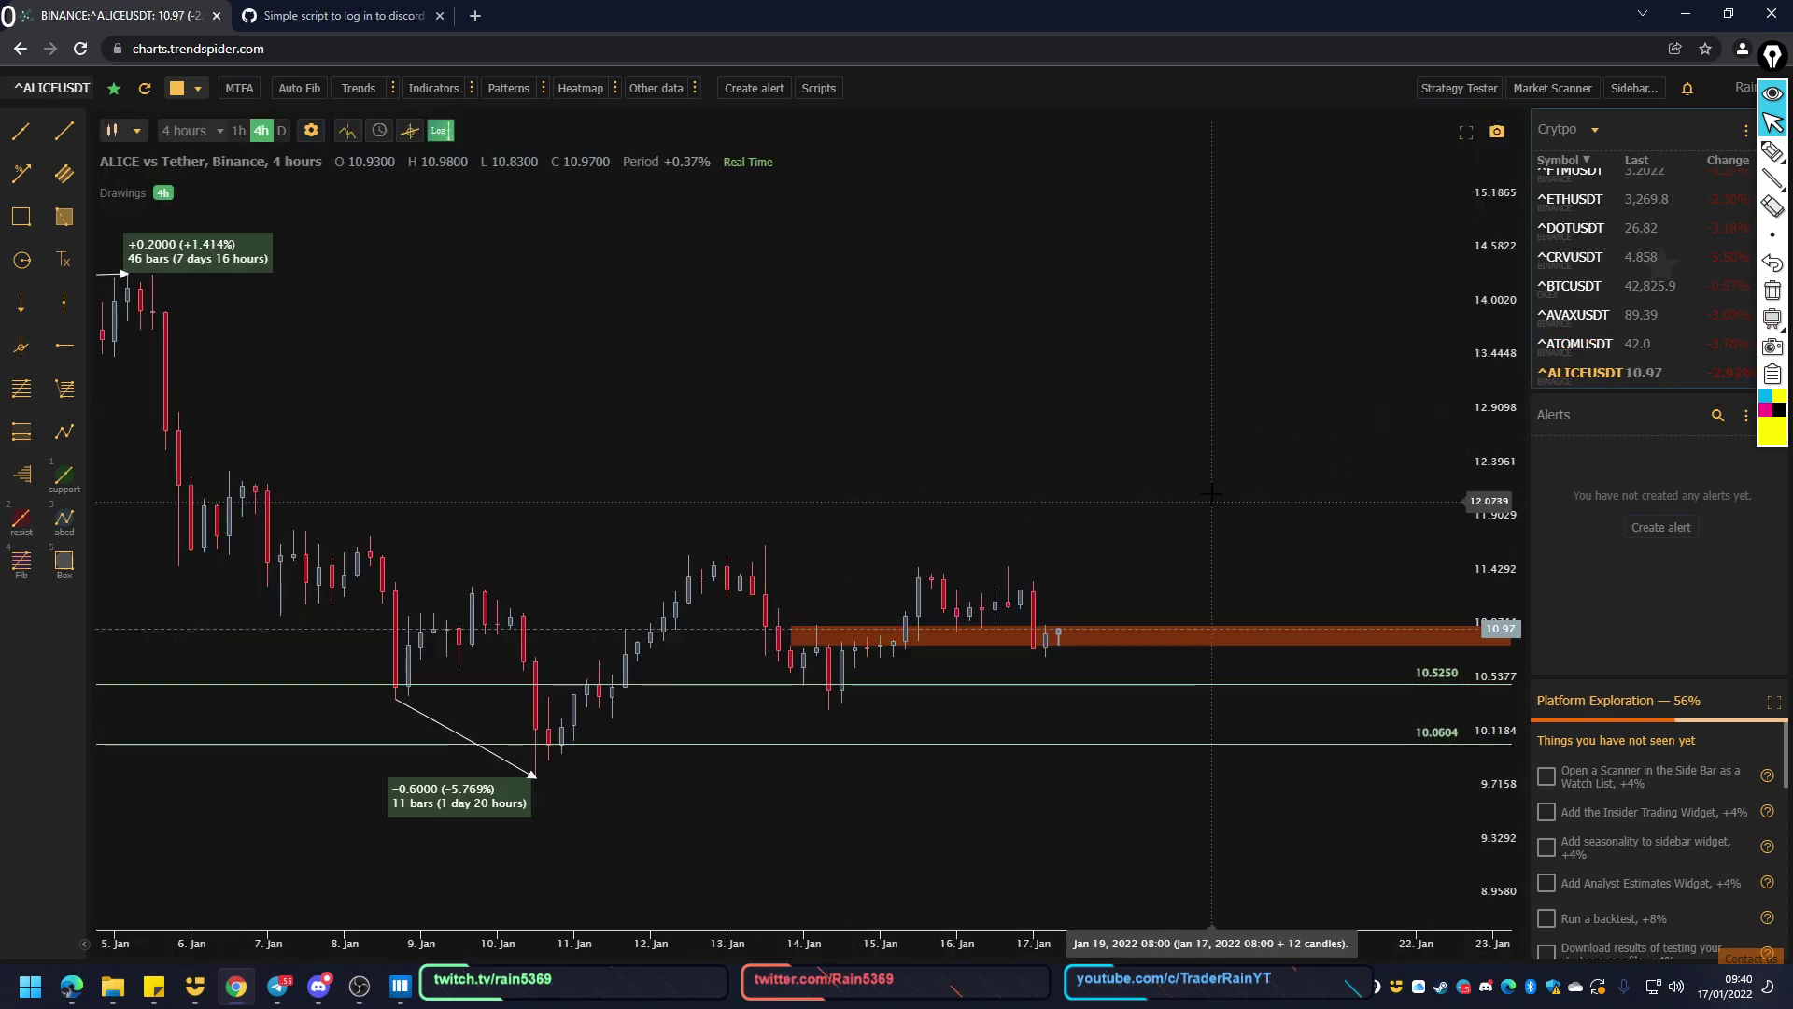
{"action": "left_click_drag", "start_coordinate": [1326, 681], "coordinate": [1314, 571]}
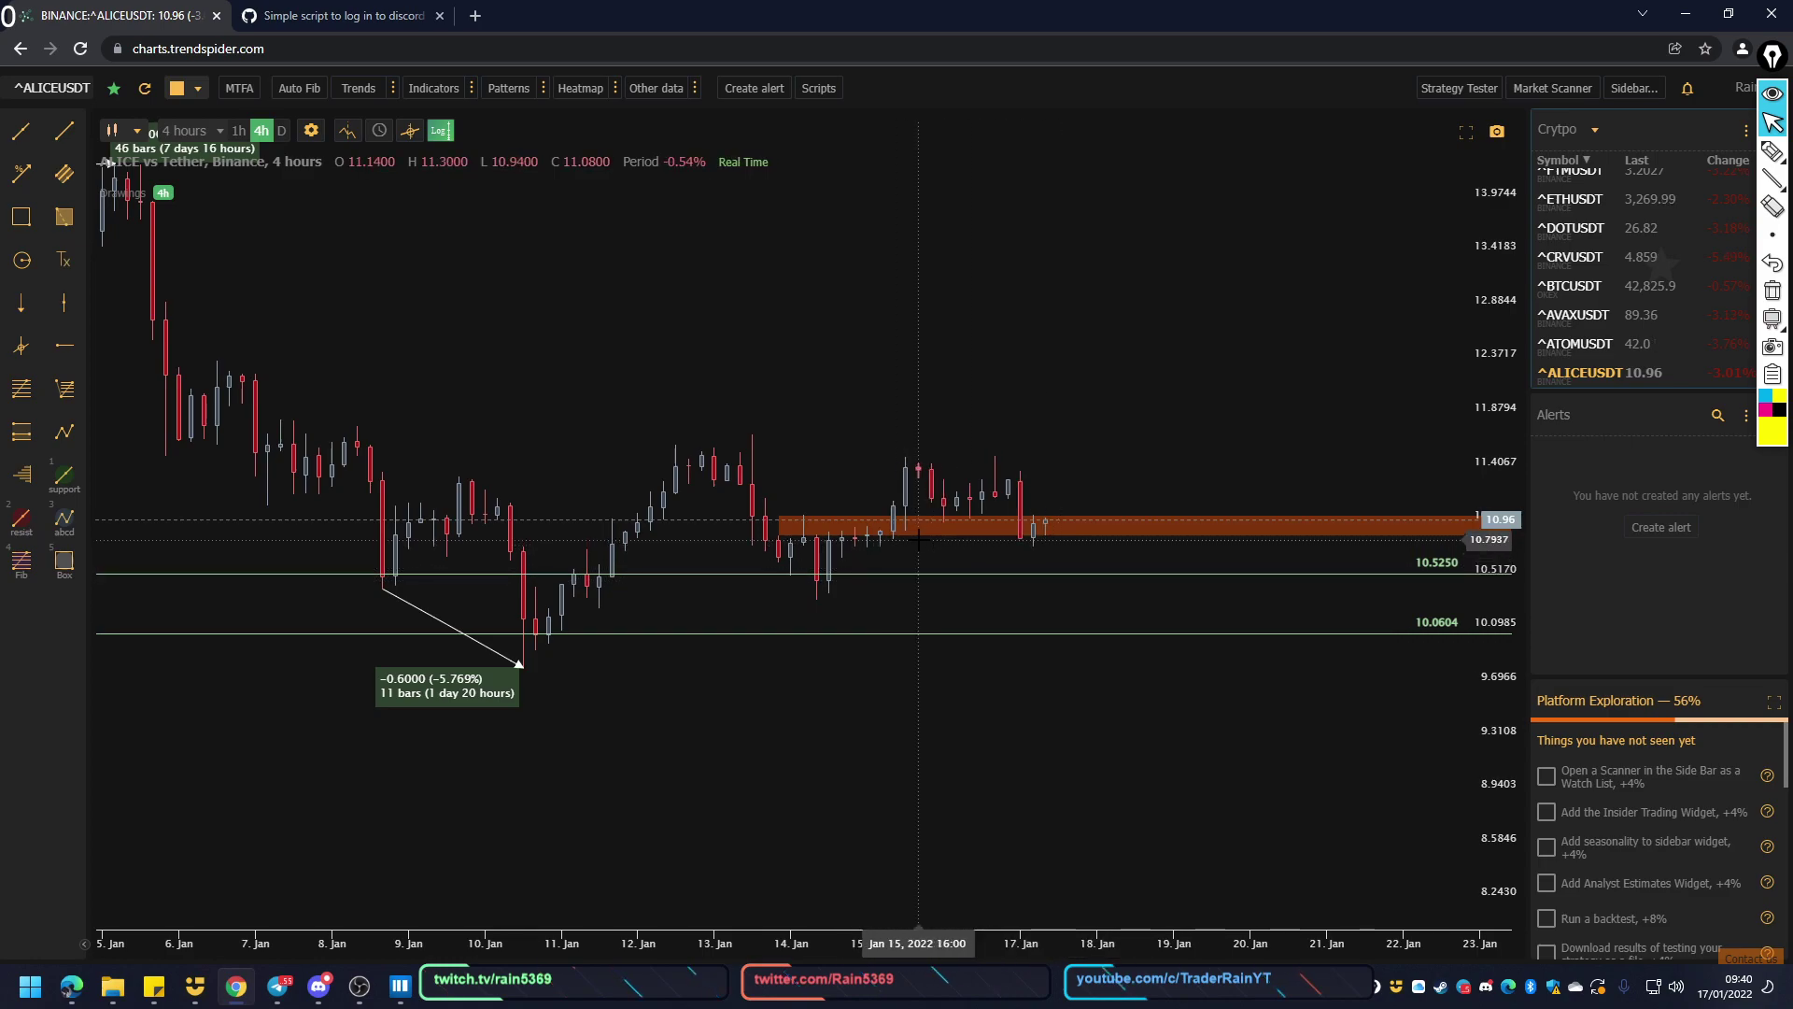
In pen, mark a level at about 11.15 over ALICEUSDT's latest candles and trace a bounce to it followed by a drop to the 10.5250 line
{"action": "left_click", "coordinate": [1771, 150]}
{"action": "left_click_drag", "start_coordinate": [1014, 524], "coordinate": [1059, 495]}
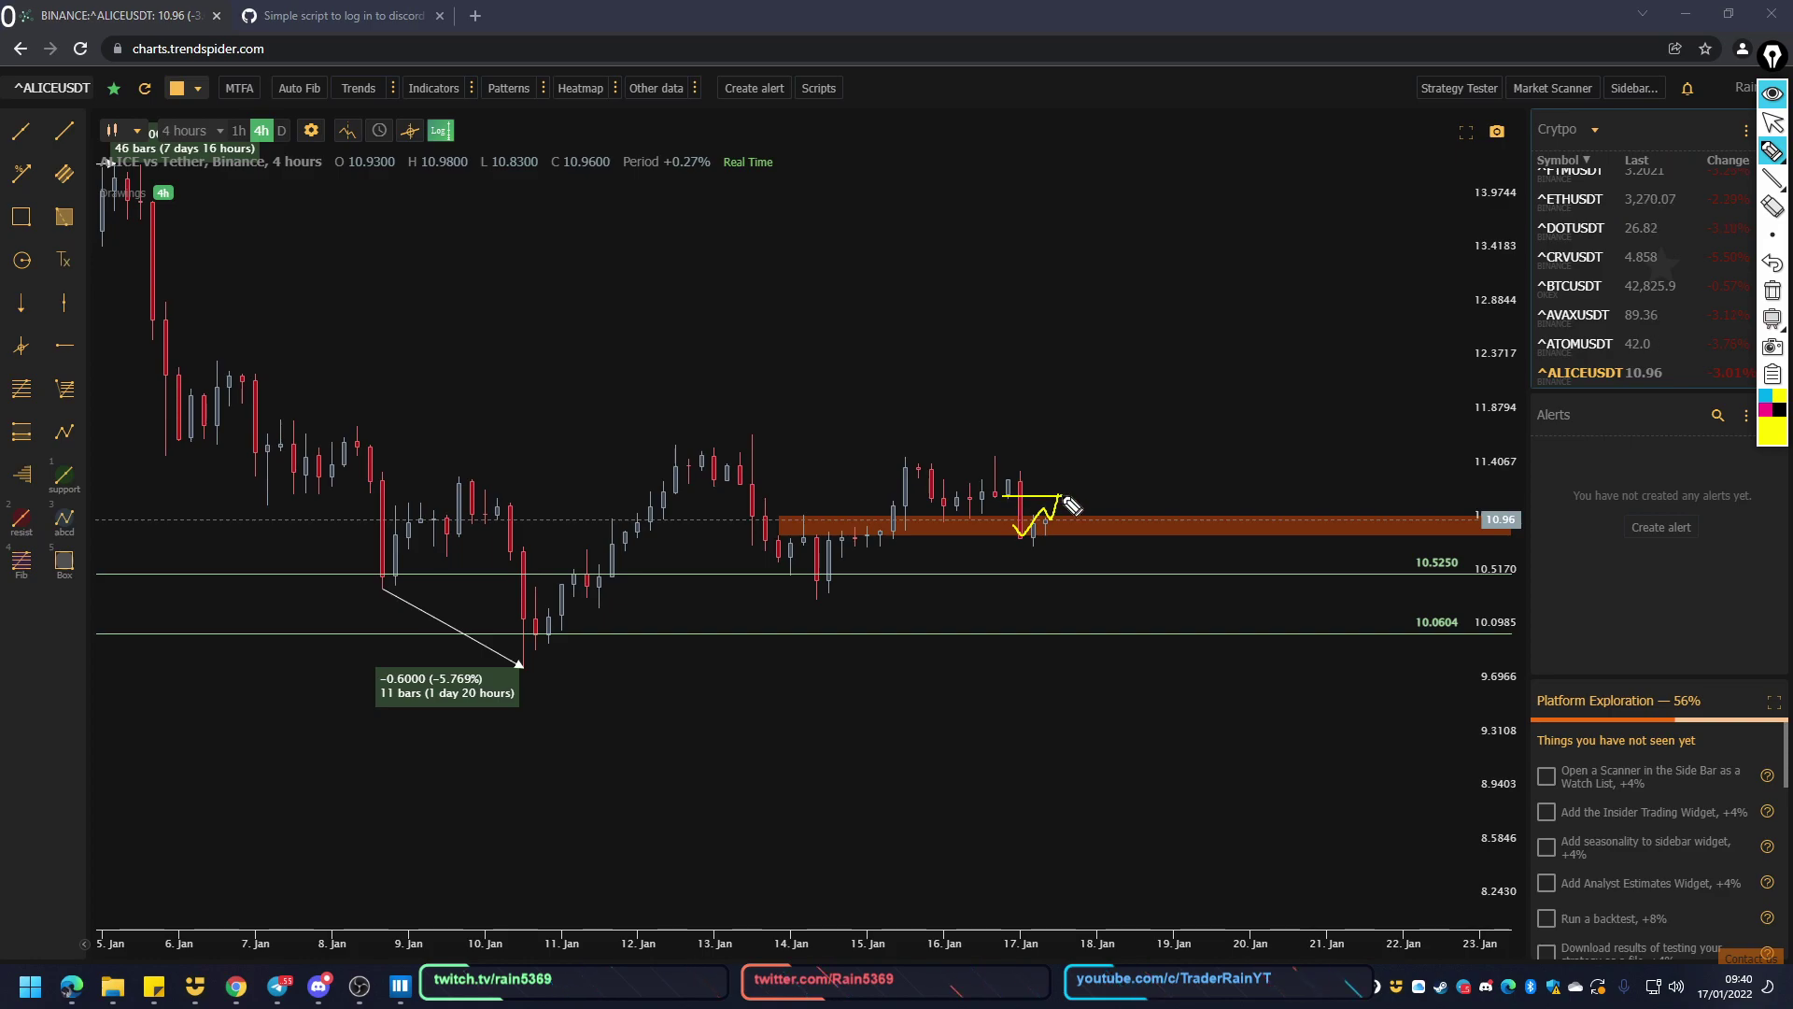
{"action": "left_click_drag", "start_coordinate": [1066, 504], "coordinate": [1127, 589]}
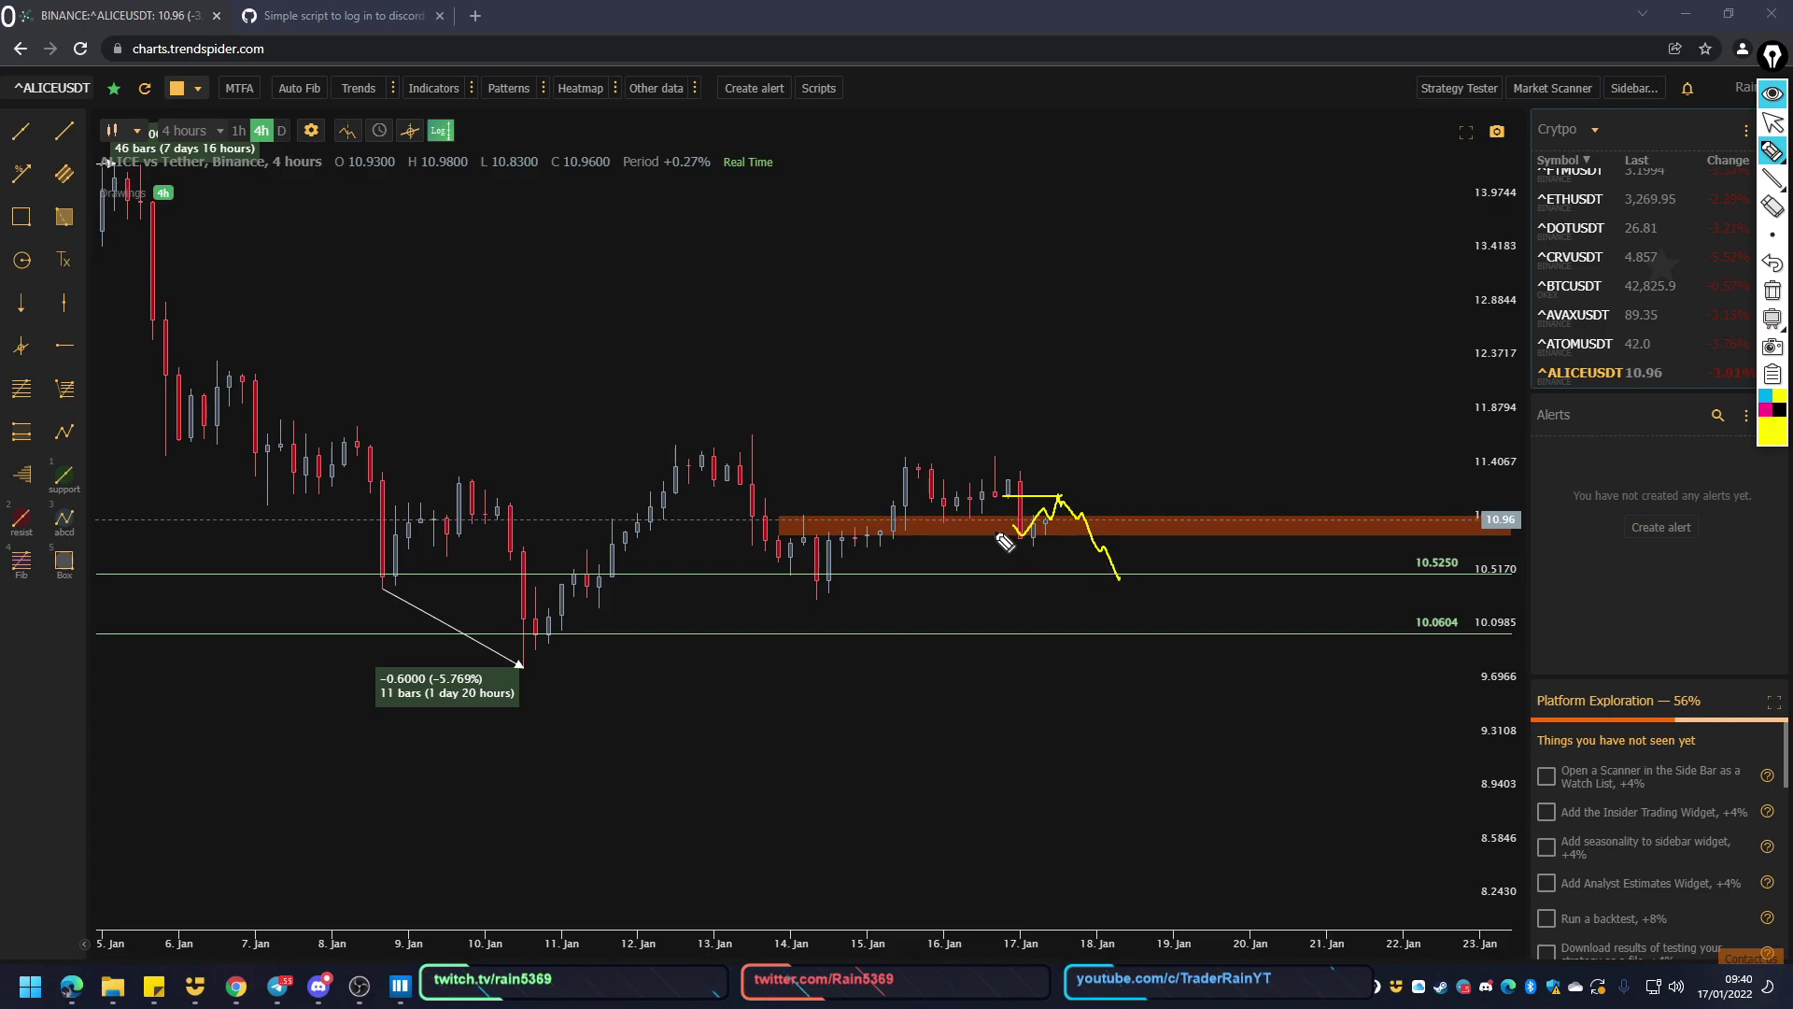
Trace an alternative ALICEUSDT path rising to about 12.0, circling the retest near 11.15 and marking the large 17 January red candle
{"action": "mouse_move", "coordinate": [1059, 498]}
{"action": "left_mouse_down"}
{"action": "mouse_move", "coordinate": [1099, 466]}
{"action": "mouse_move", "coordinate": [1160, 466]}
{"action": "mouse_move", "coordinate": [1188, 417]}
{"action": "mouse_move", "coordinate": [1240, 416]}
{"action": "left_mouse_up"}
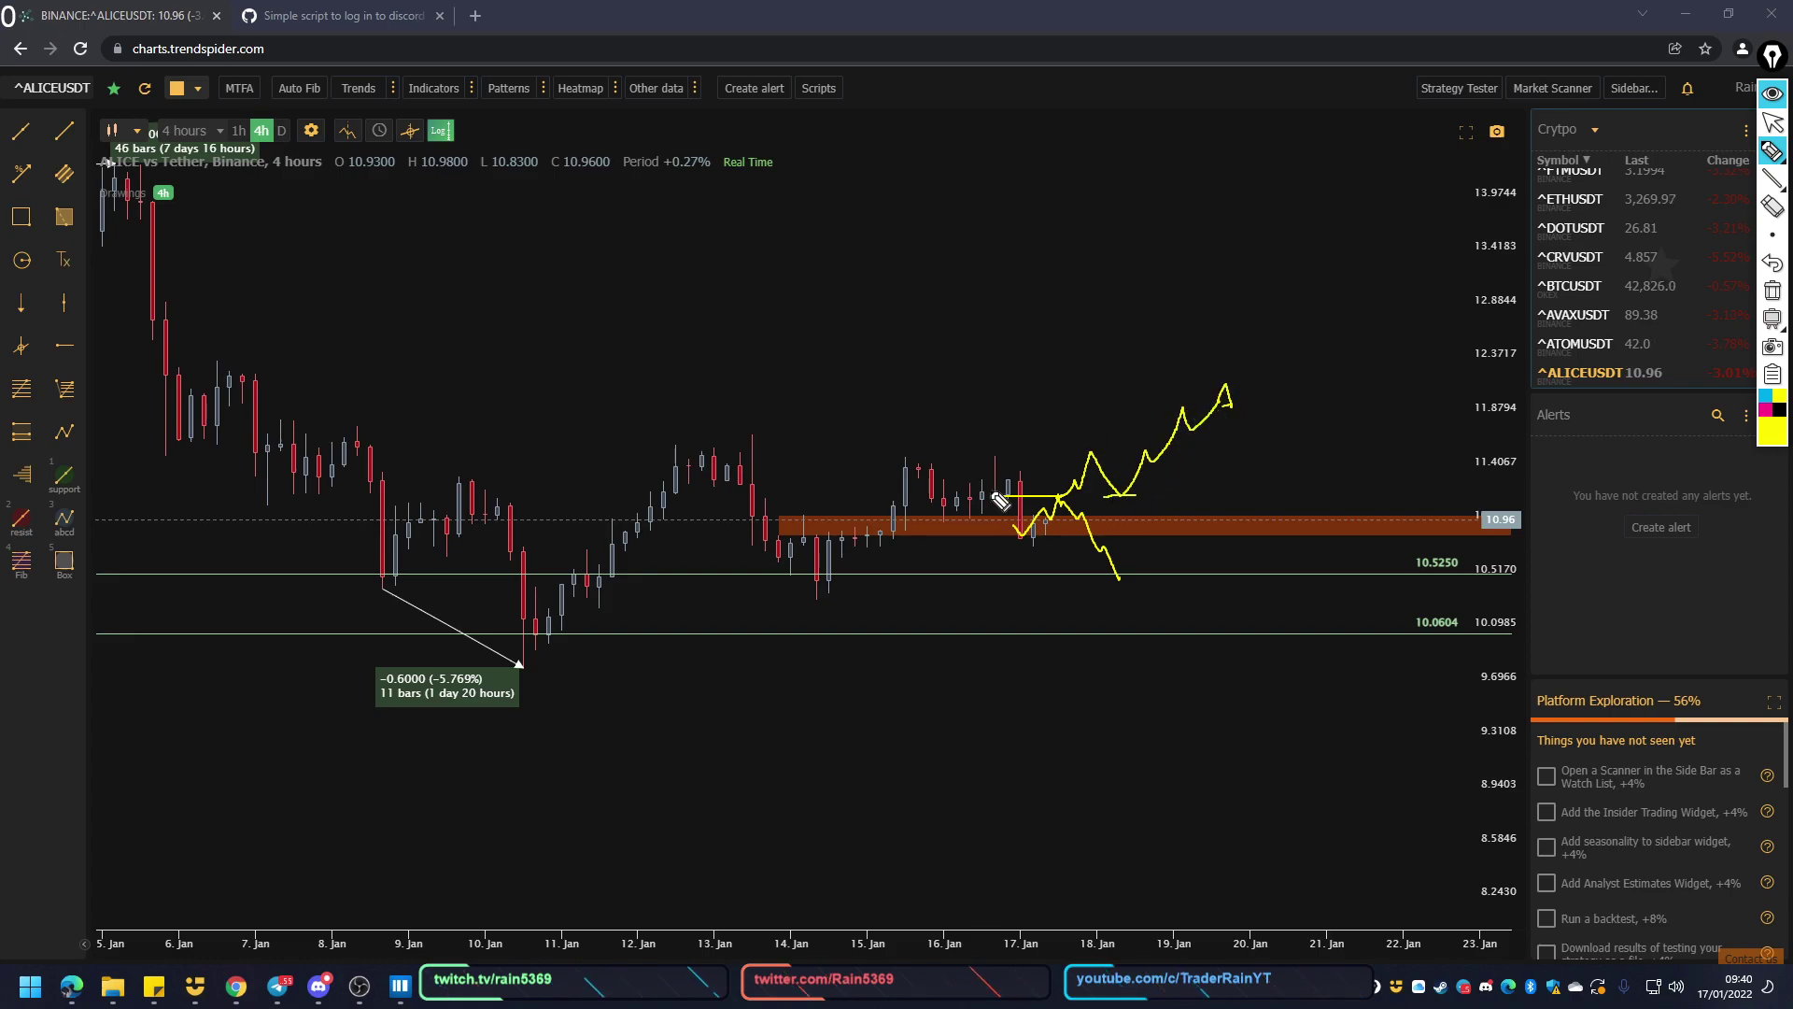
{"action": "mouse_move", "coordinate": [1009, 492]}
{"action": "left_mouse_down"}
{"action": "mouse_move", "coordinate": [1029, 523]}
{"action": "mouse_move", "coordinate": [1013, 529]}
{"action": "mouse_move", "coordinate": [1096, 514]}
{"action": "left_mouse_up"}
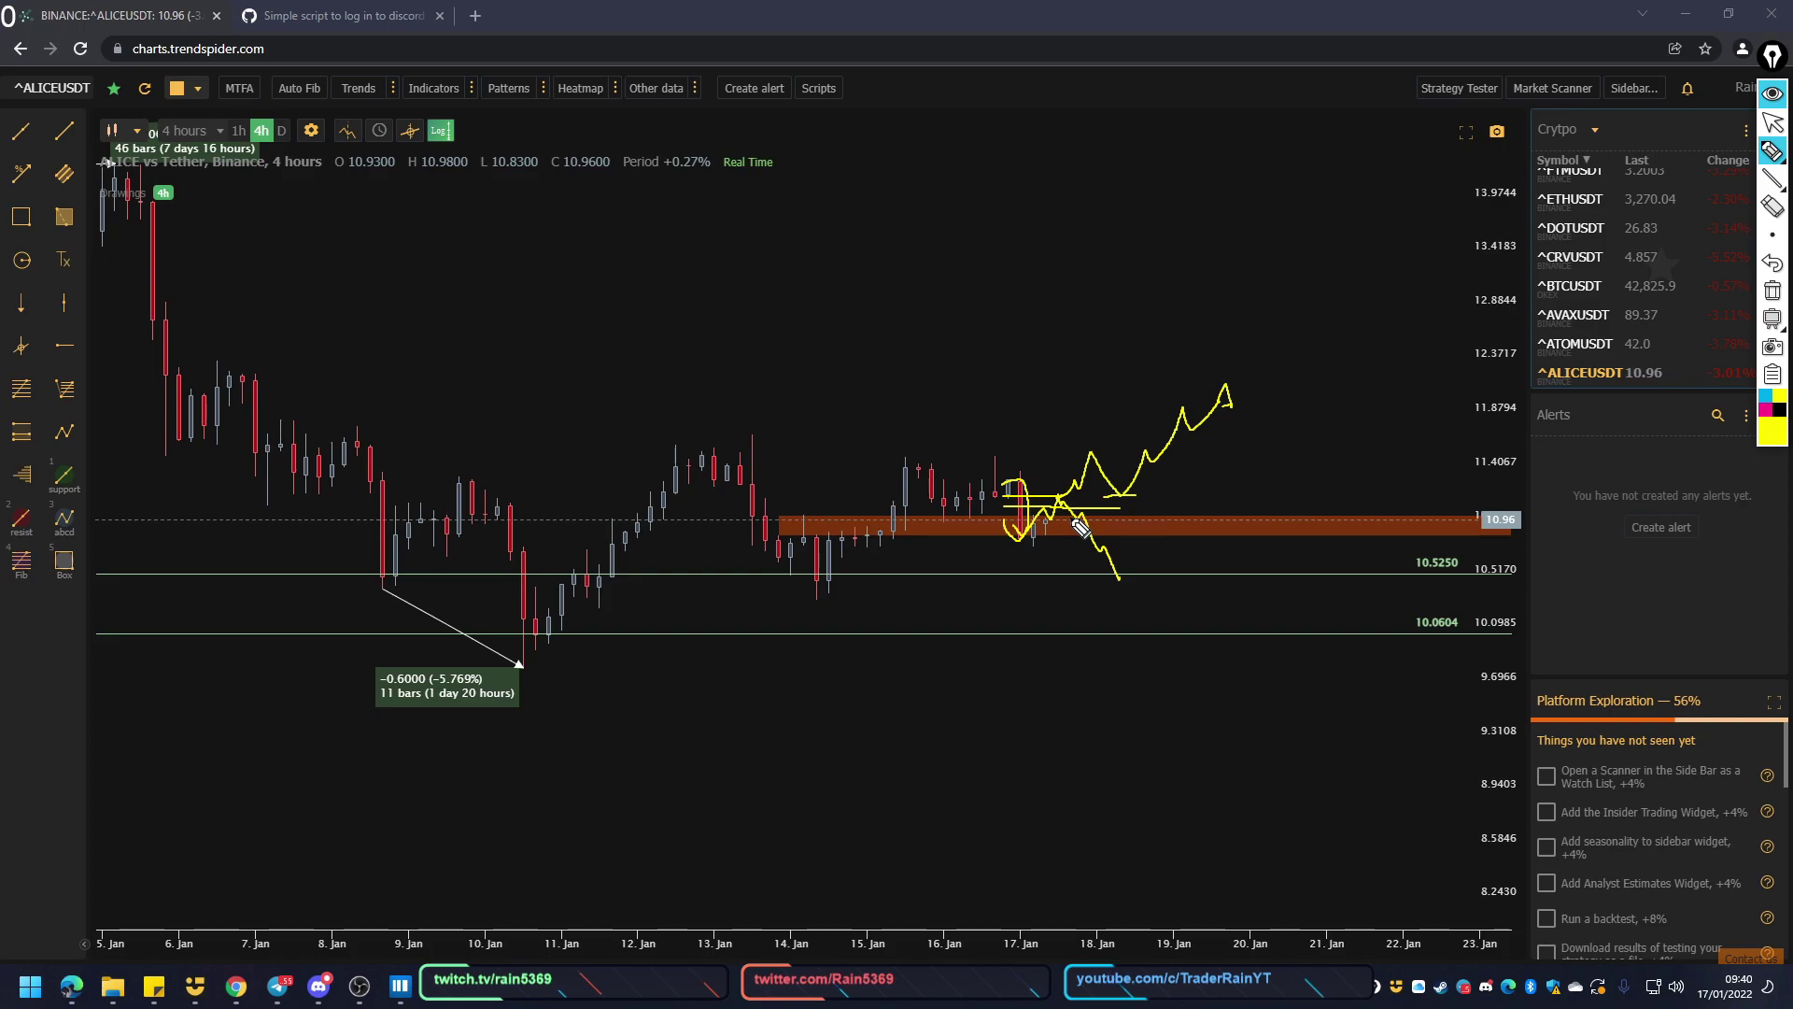
{"action": "mouse_move", "coordinate": [1138, 499]}
{"action": "left_mouse_down"}
{"action": "mouse_move", "coordinate": [1044, 528]}
{"action": "mouse_move", "coordinate": [1074, 486]}
{"action": "mouse_move", "coordinate": [1123, 502]}
{"action": "left_mouse_up"}
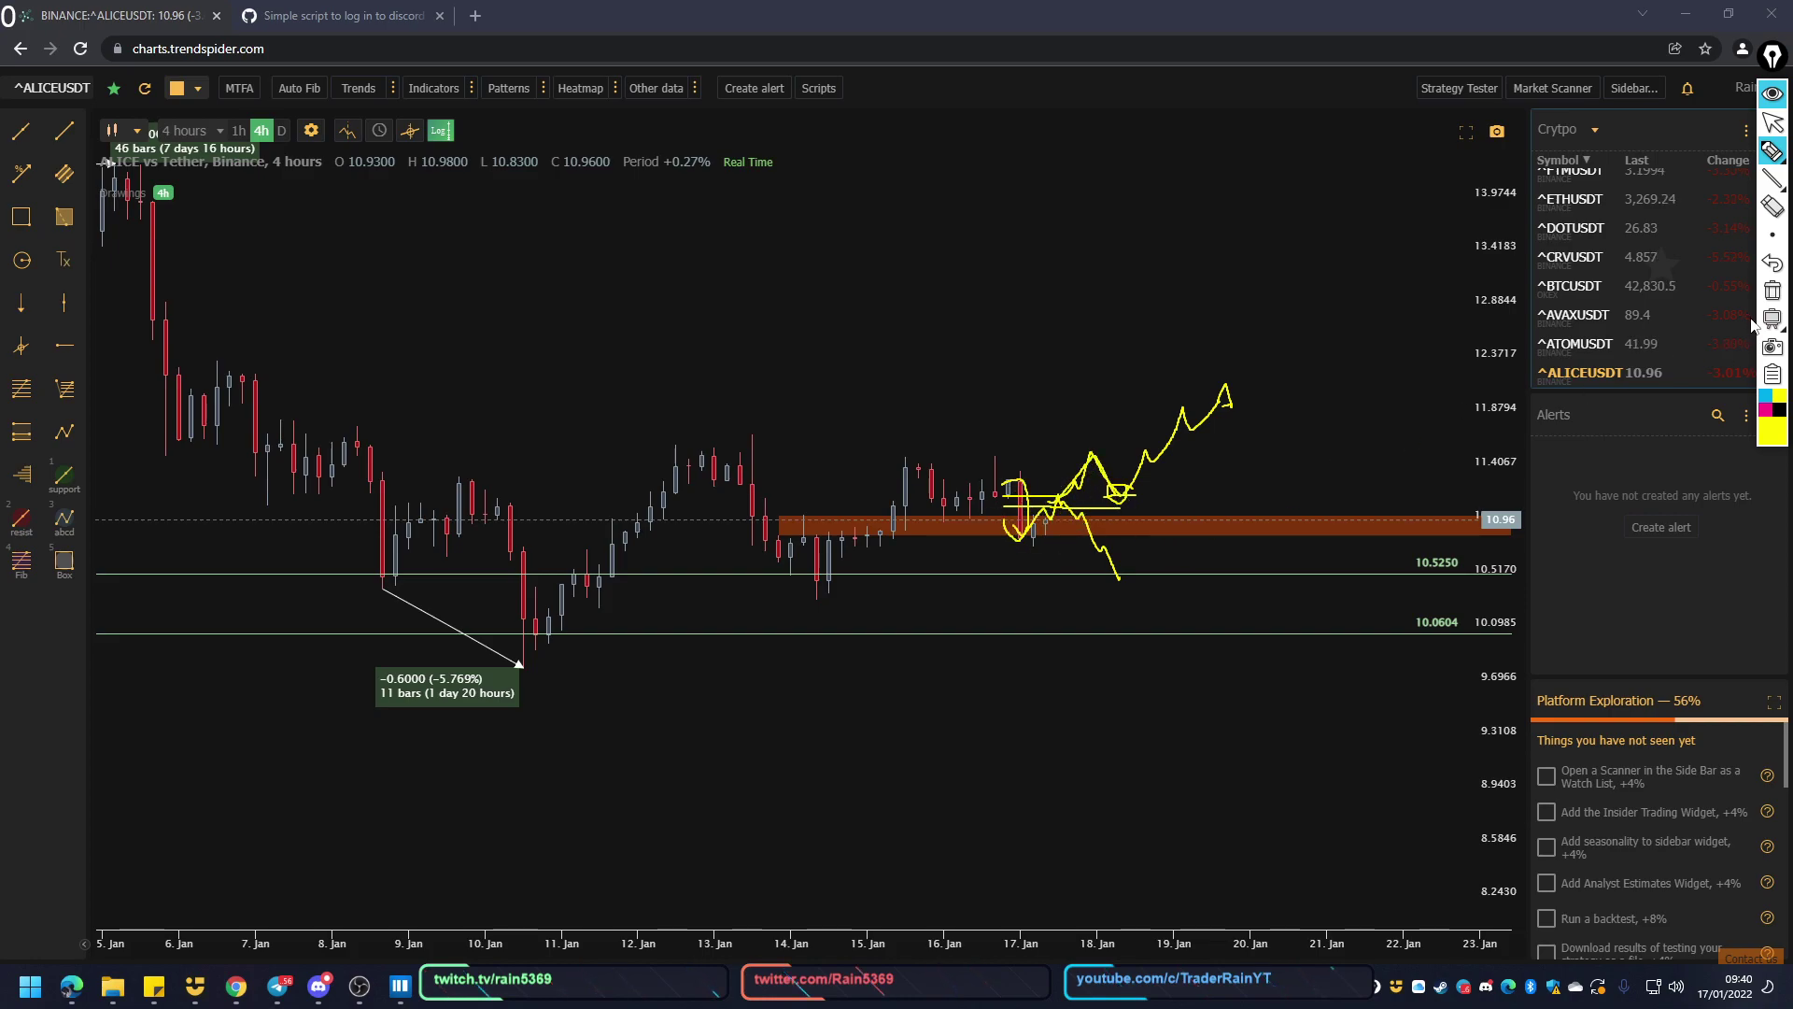
Clear the pen marks and open the AVAXUSDT chart
{"action": "left_click", "coordinate": [1773, 291]}
{"action": "mouse_move", "coordinate": [1782, 155]}
{"action": "left_click", "coordinate": [1773, 122]}
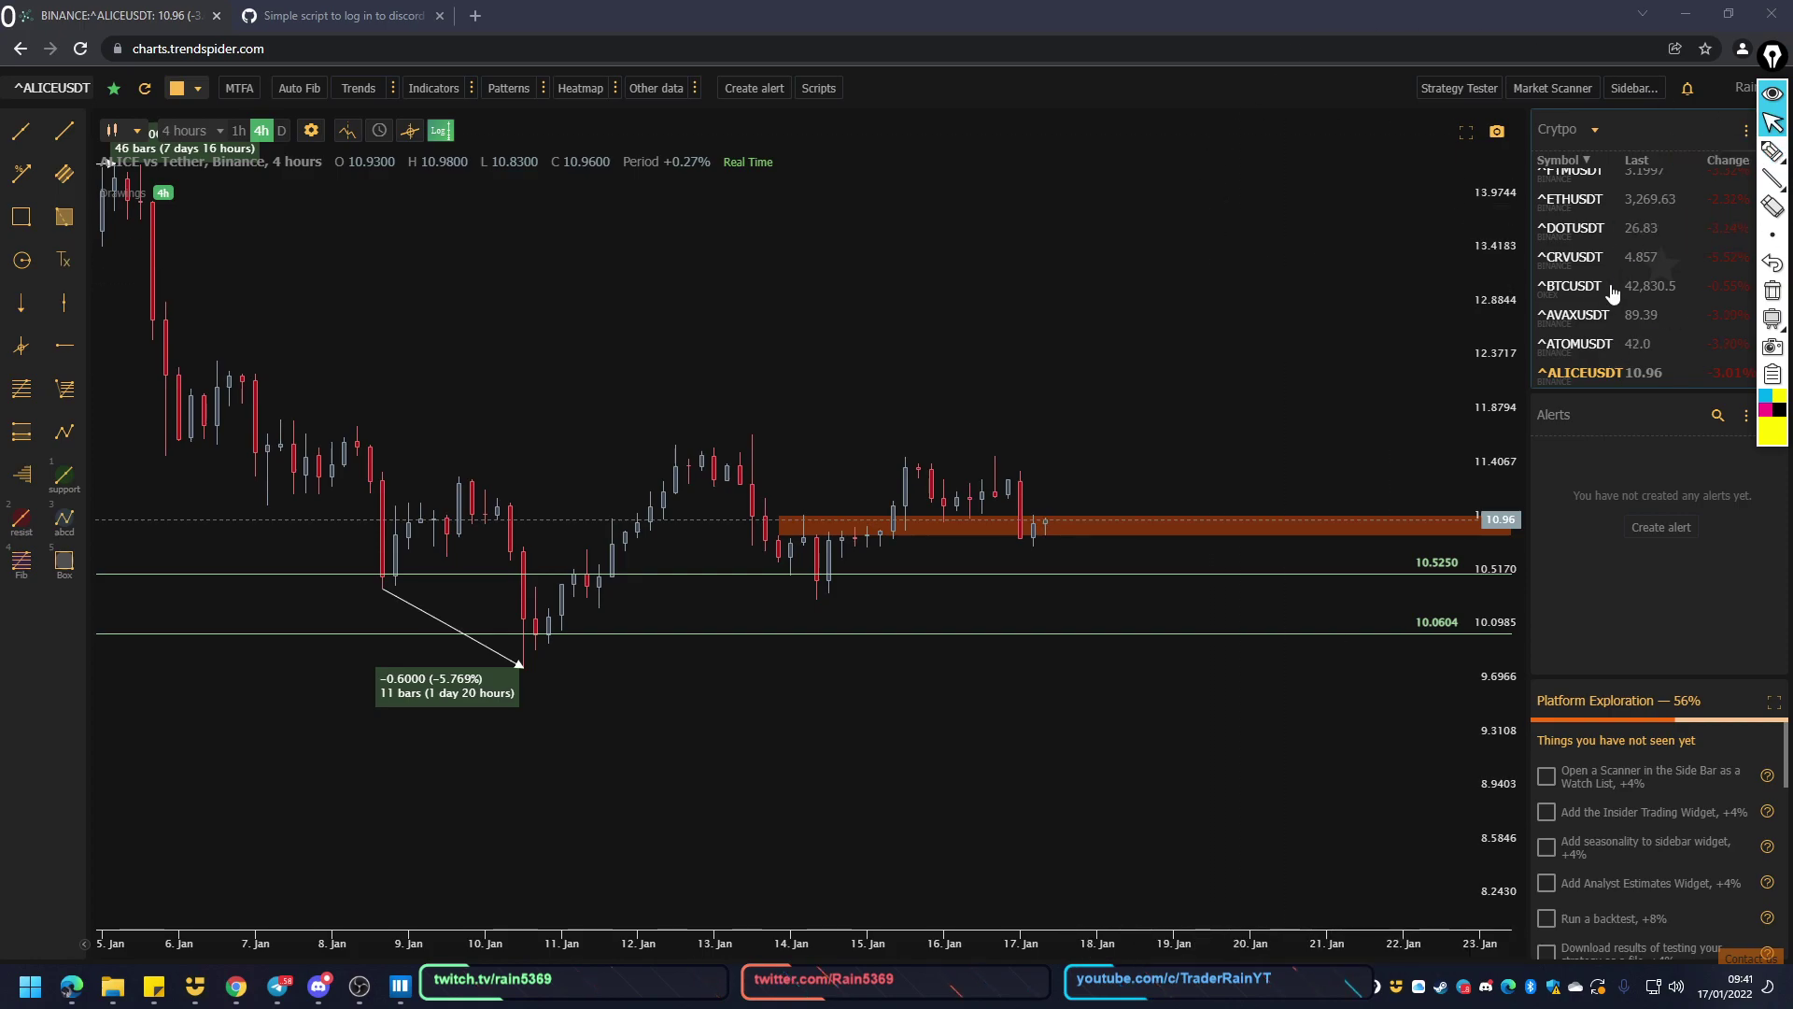
{"action": "left_click", "coordinate": [1616, 315]}
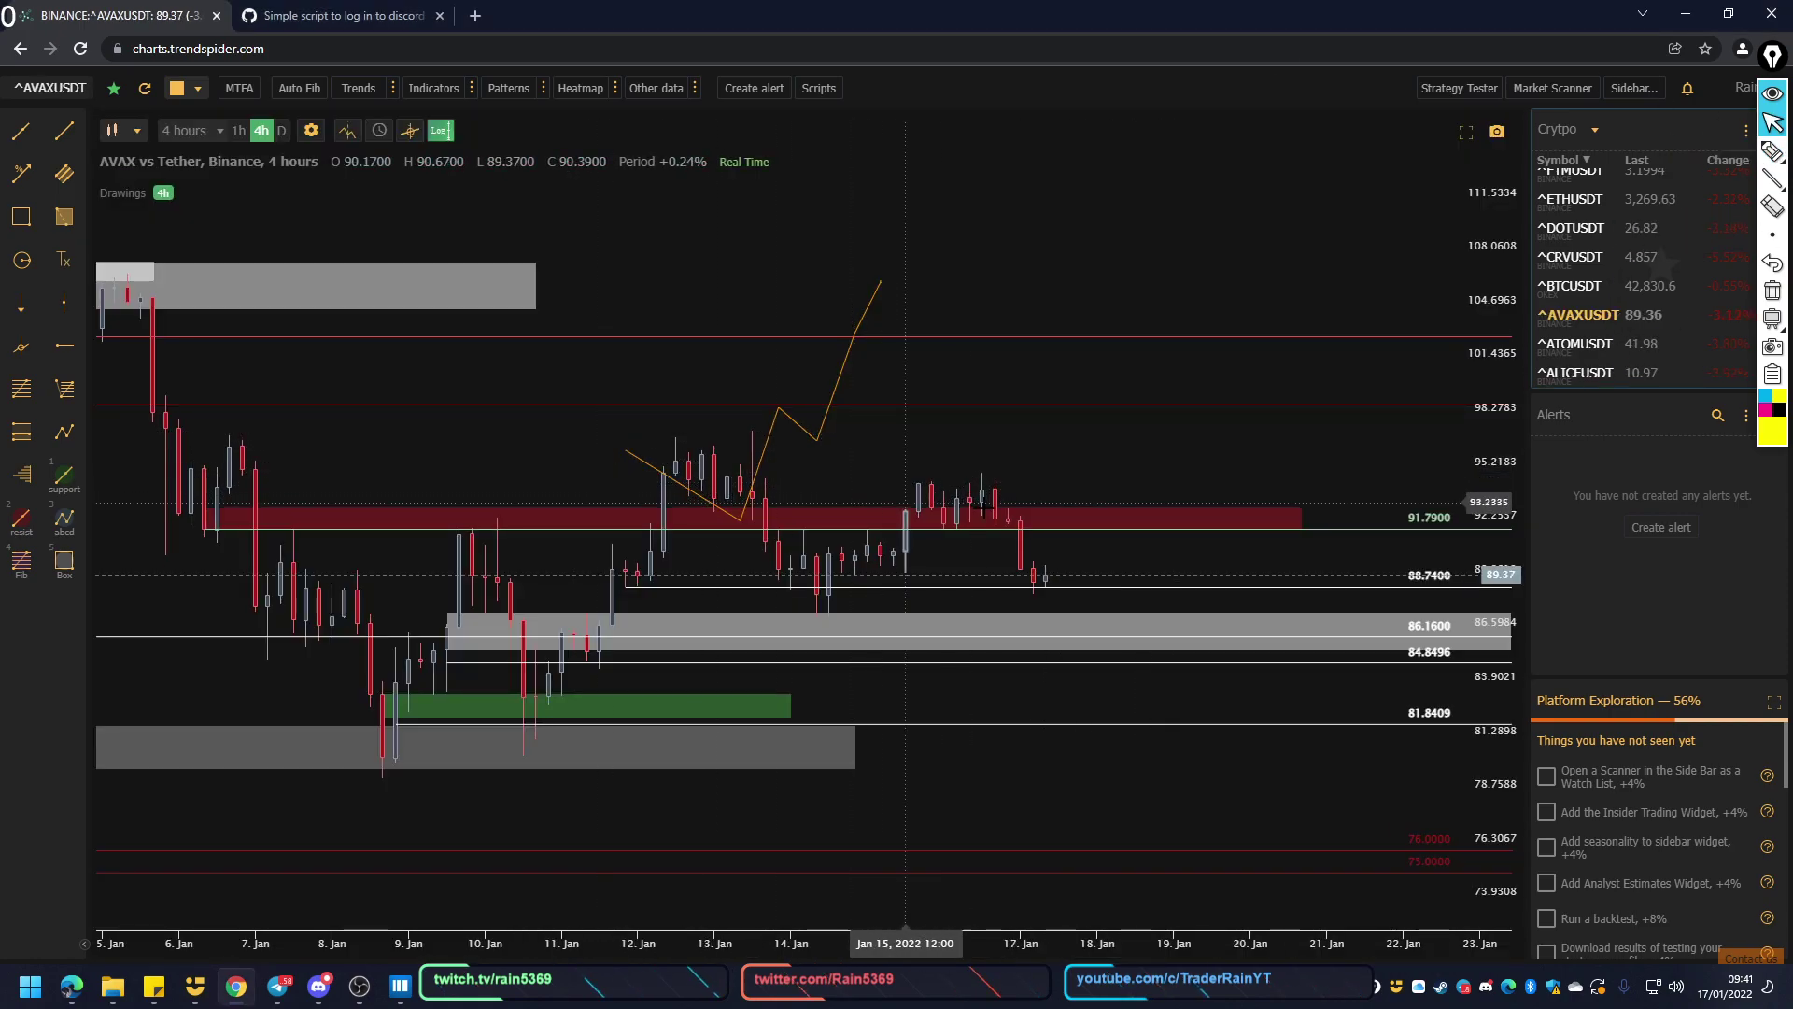
{"action": "scroll", "coordinate": [902, 482], "scroll_direction": "up", "scroll_amount": 1}
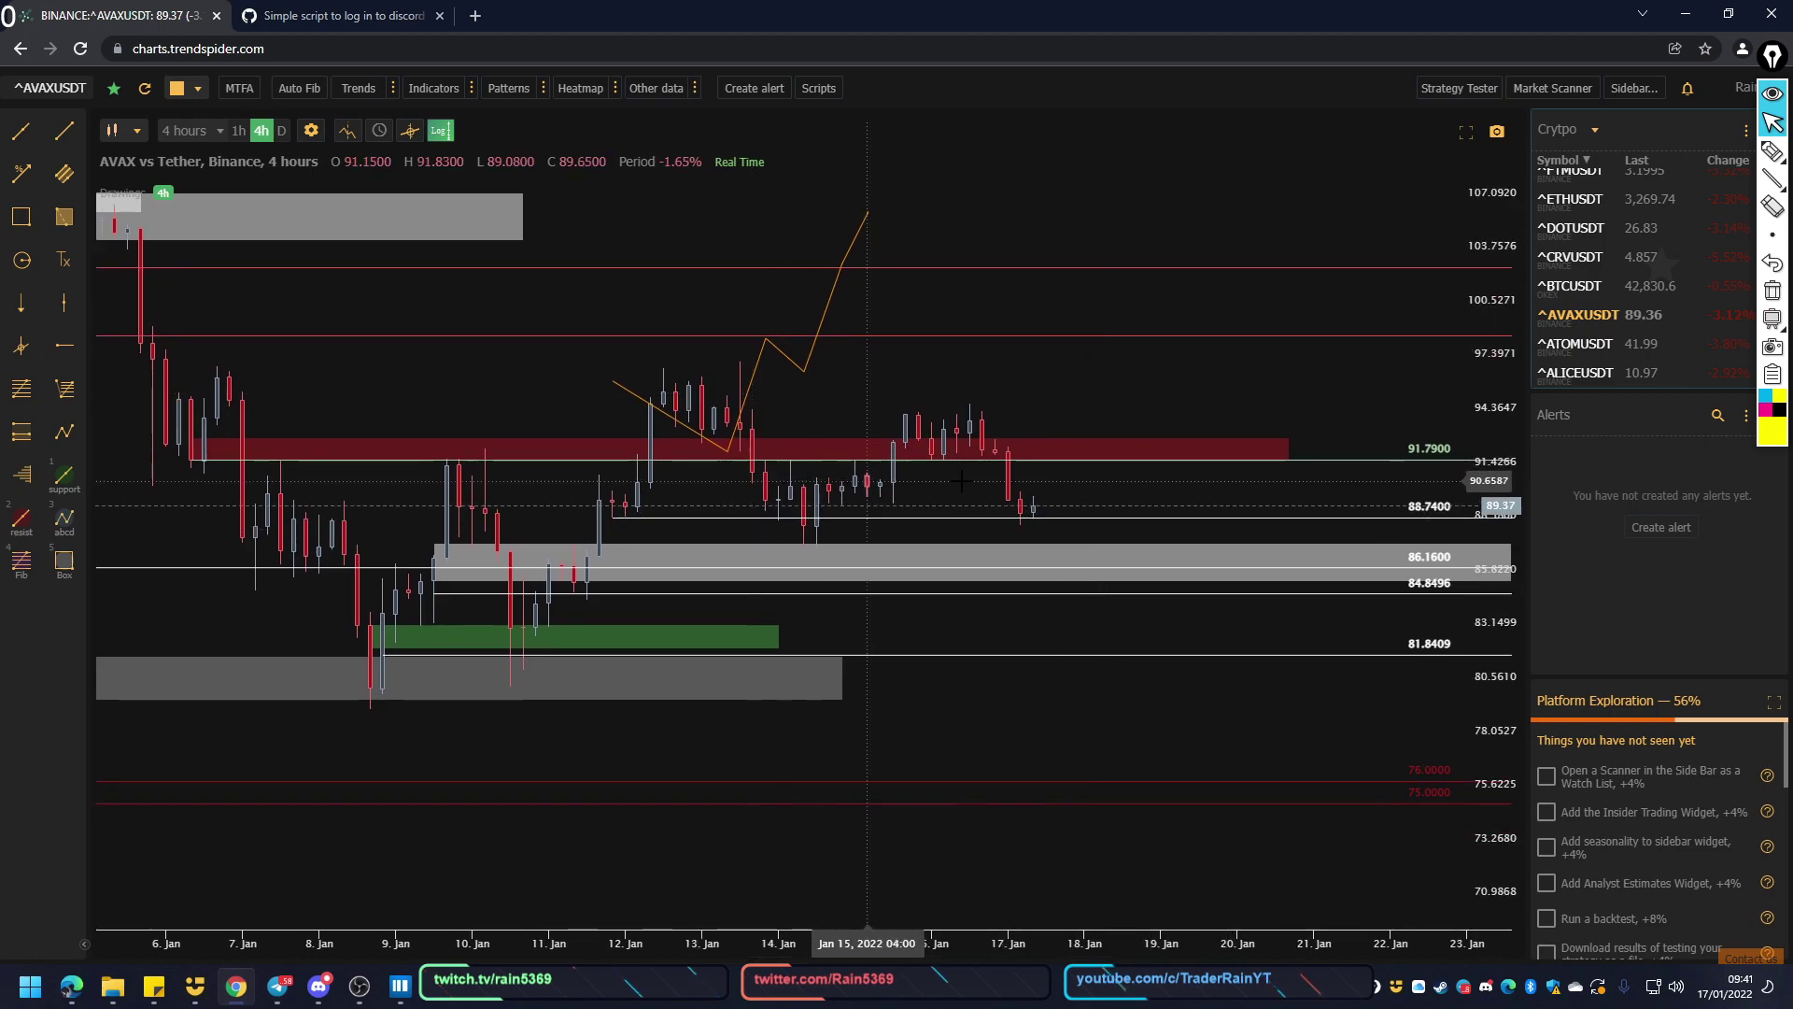
Mark AVAXUSDT's level at about 93.3 and drop to 88.7400 in pen, circling the 12 January base and highlighting the 86.1600, 84.8496 and 81.8409 supports
{"action": "mouse_move", "coordinate": [1779, 147]}
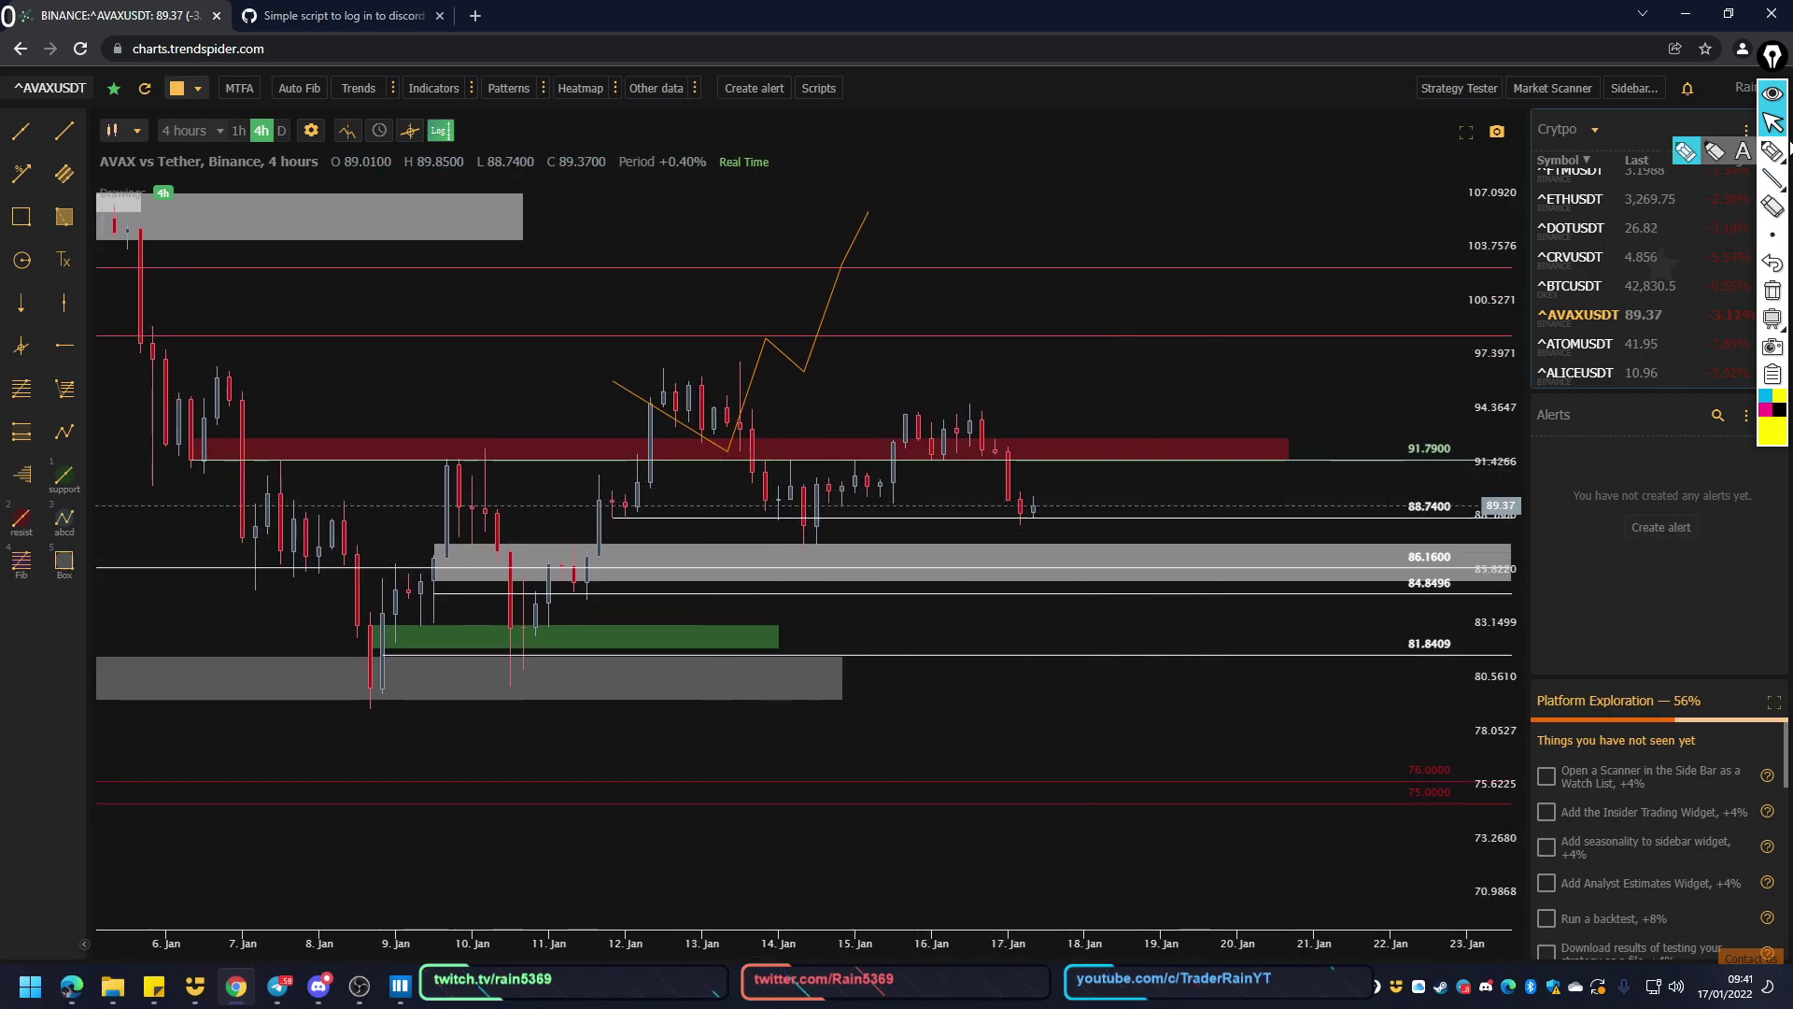
{"action": "left_click", "coordinate": [1683, 154]}
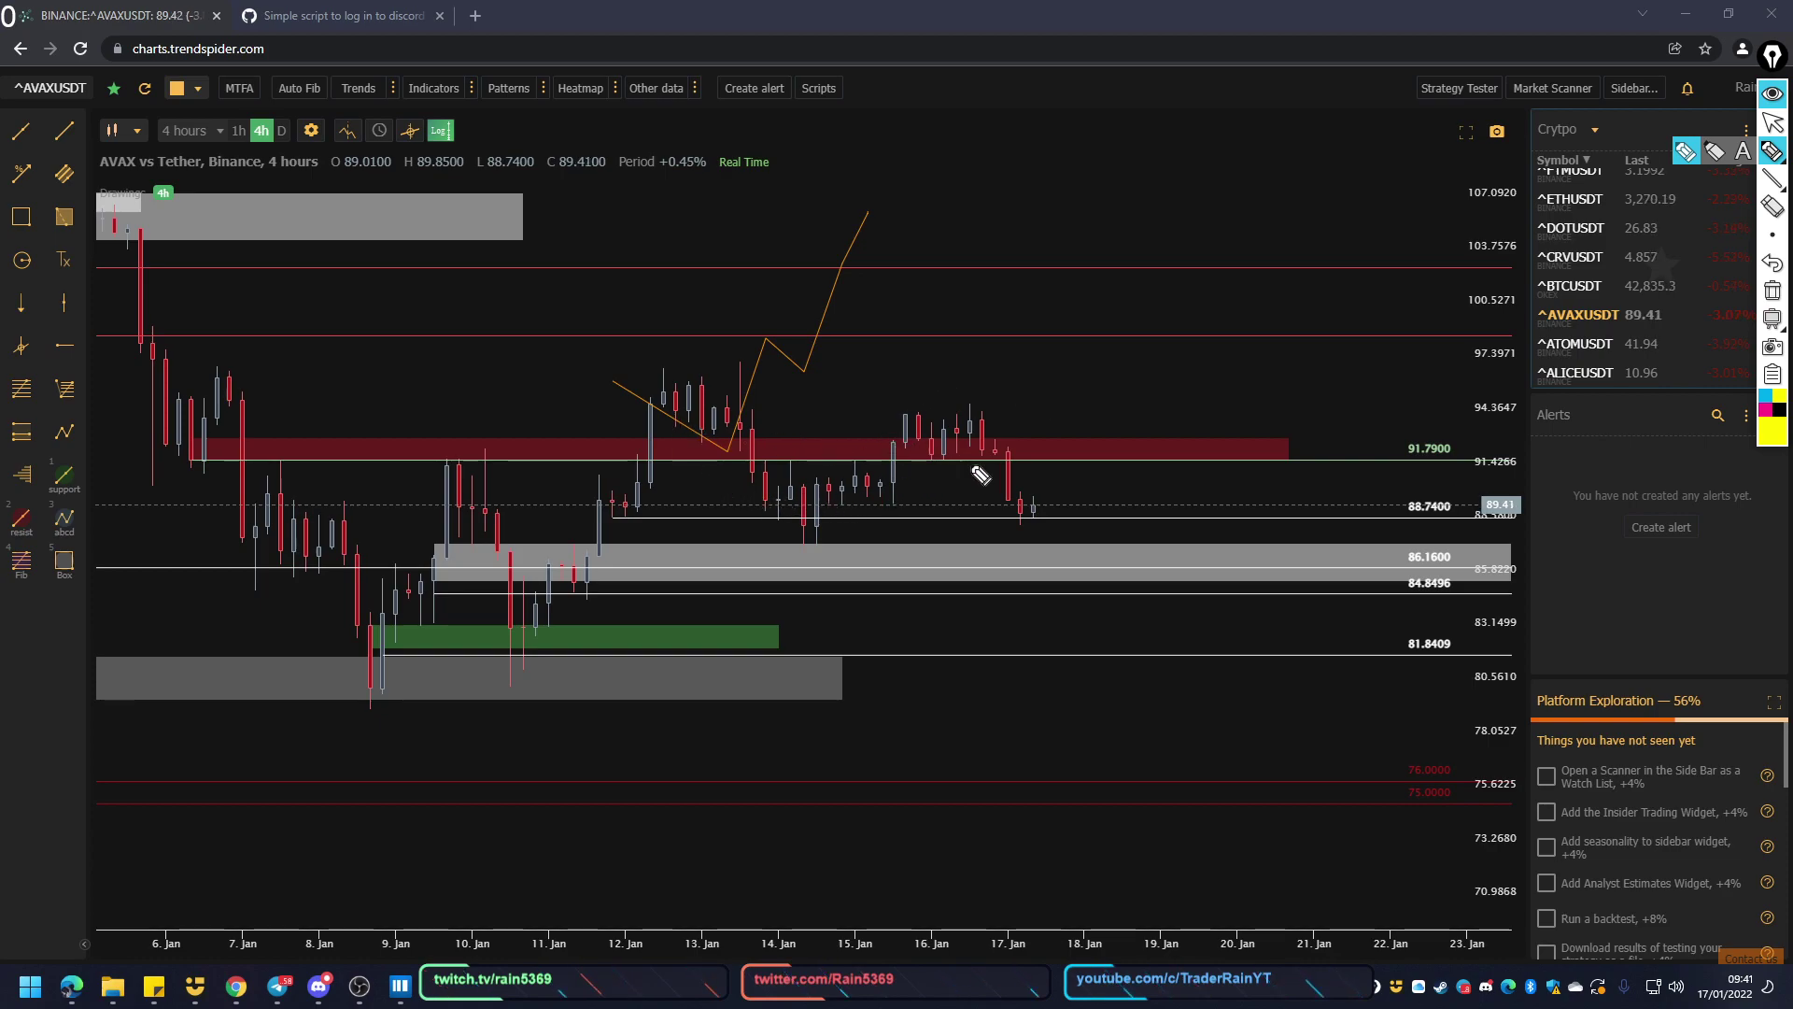
{"action": "left_click_drag", "start_coordinate": [702, 427], "coordinate": [1032, 430]}
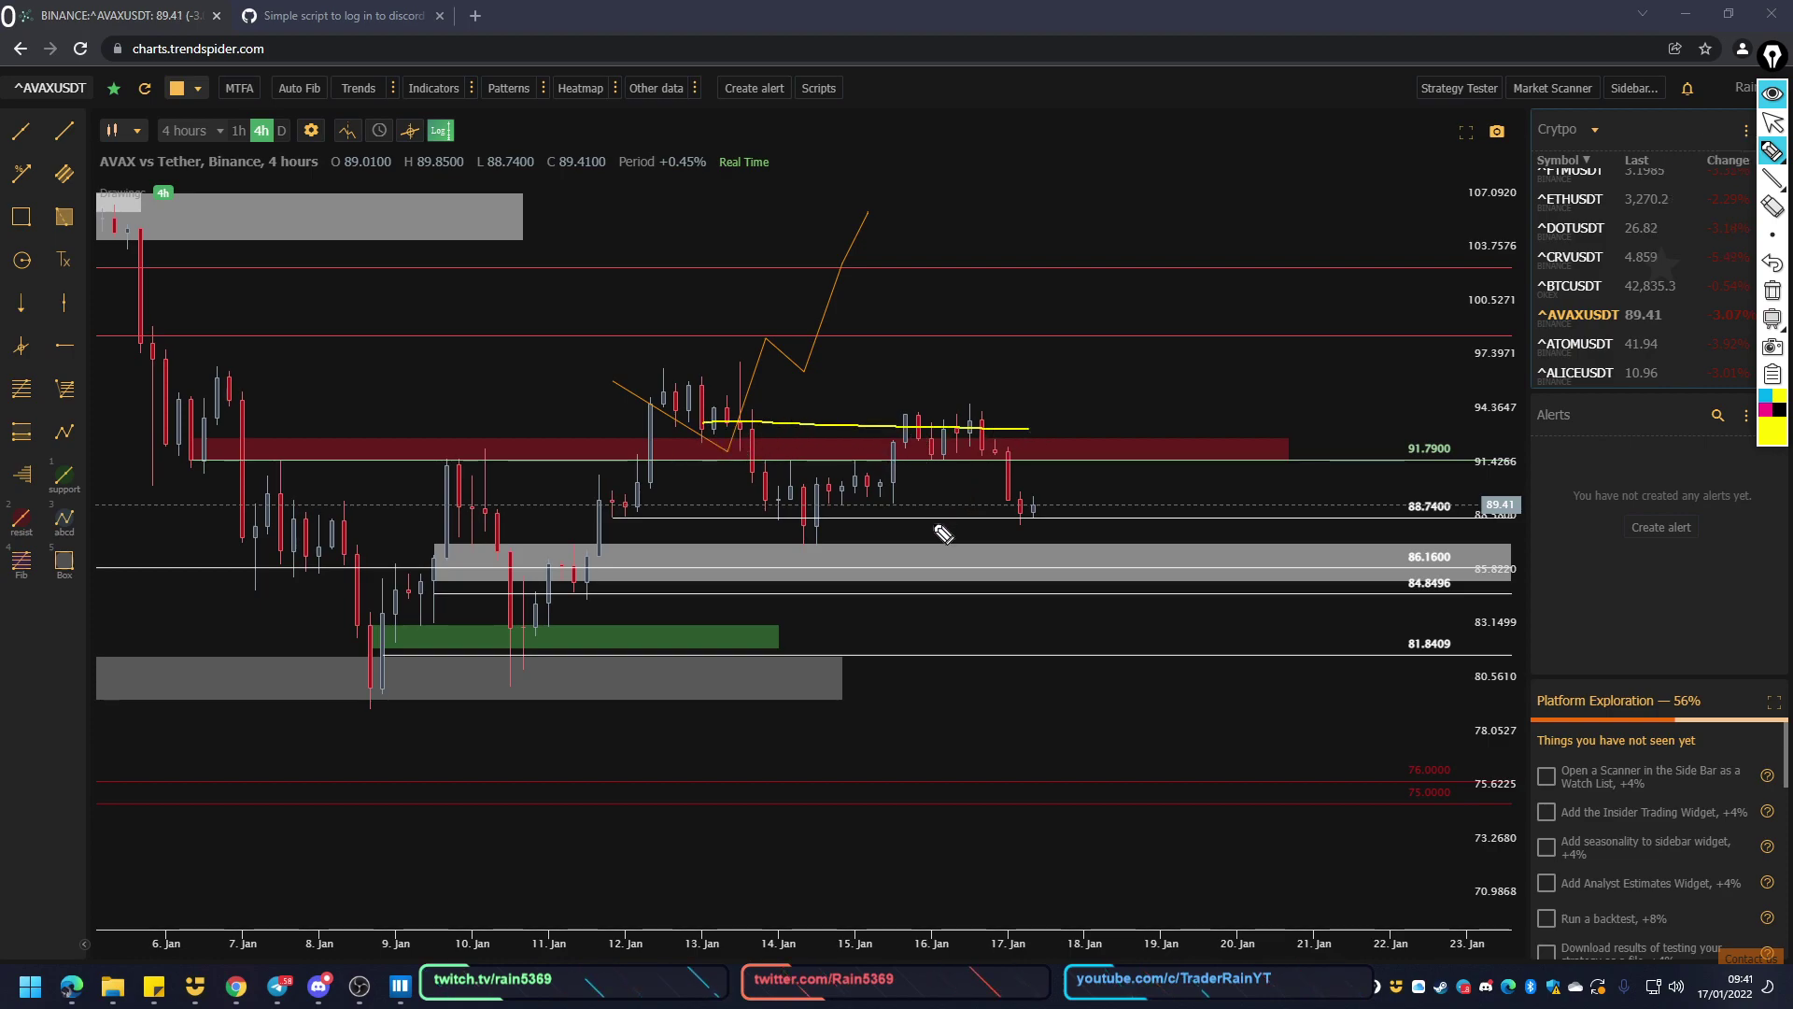
{"action": "mouse_move", "coordinate": [982, 431]}
{"action": "left_mouse_down"}
{"action": "mouse_move", "coordinate": [1049, 524]}
{"action": "mouse_move", "coordinate": [1012, 520]}
{"action": "mouse_move", "coordinate": [1062, 521]}
{"action": "left_mouse_up"}
{"action": "mouse_move", "coordinate": [658, 521]}
{"action": "left_mouse_down"}
{"action": "mouse_move", "coordinate": [628, 525]}
{"action": "mouse_move", "coordinate": [661, 519]}
{"action": "left_mouse_up"}
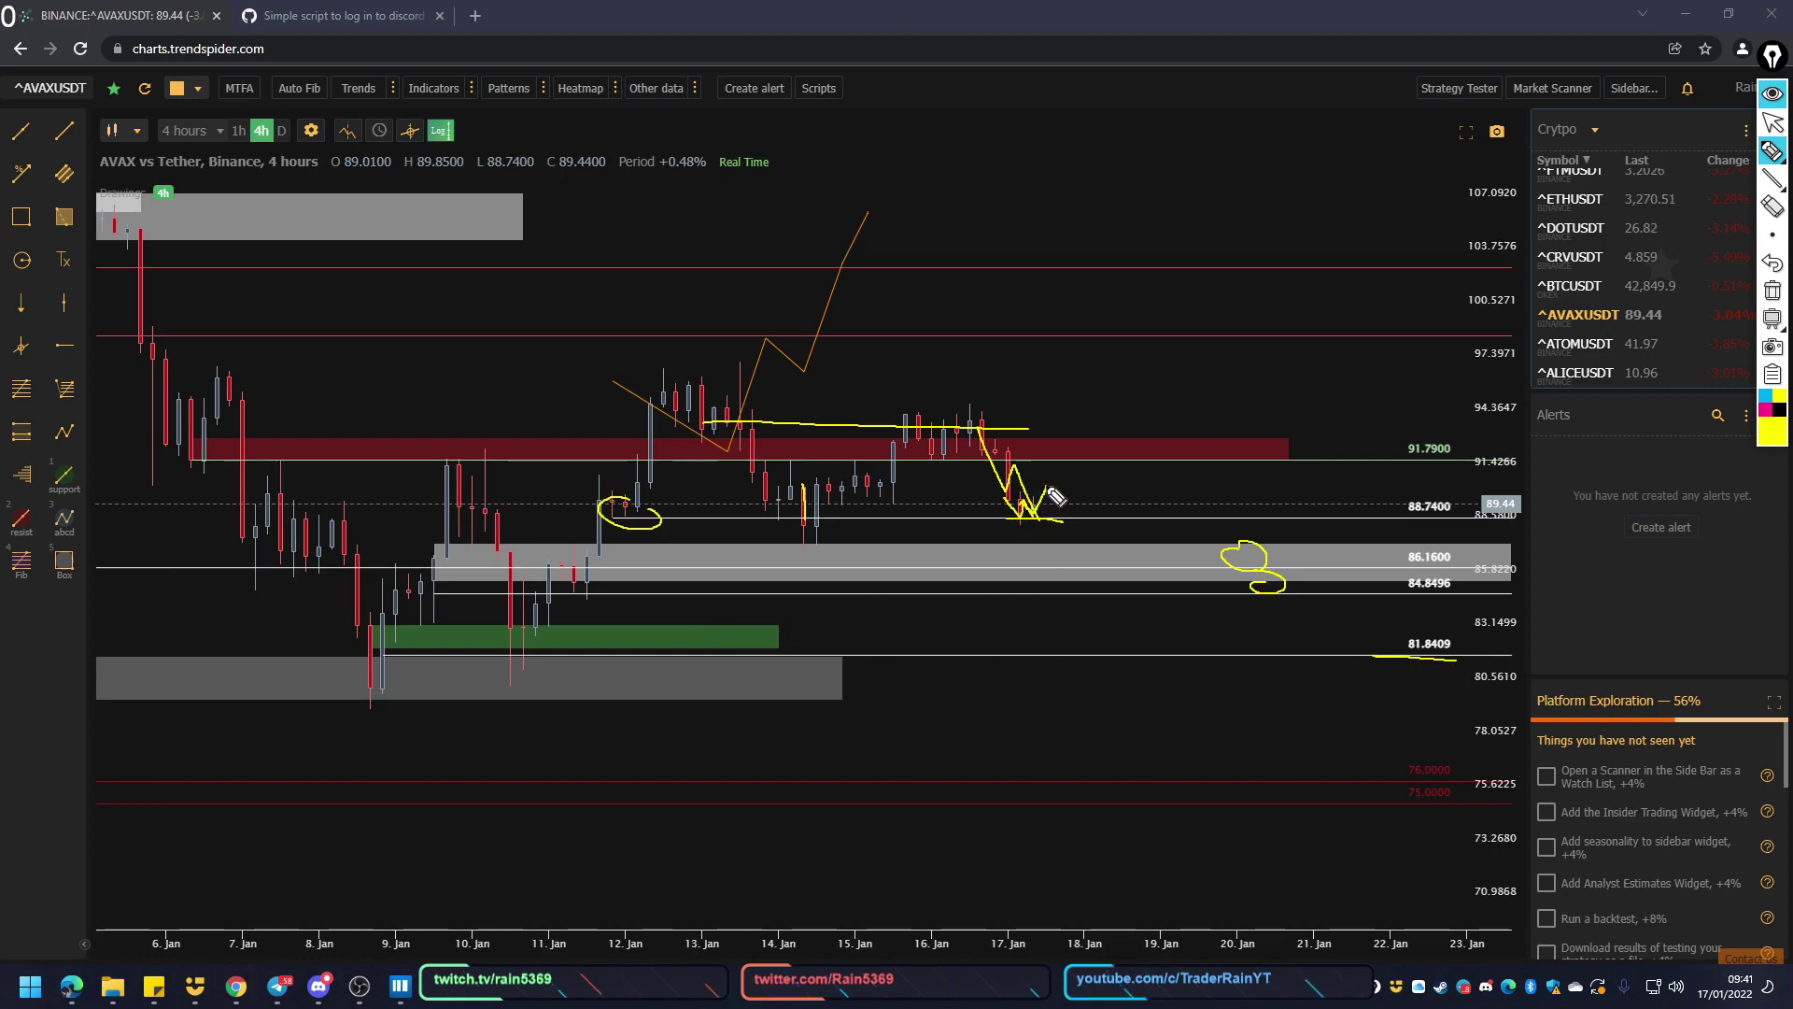
Trace AVAXUSDT's projected bounce to a level at about 92, and circle the 15 January consolidation with a line at about 90.1
{"action": "left_click_drag", "start_coordinate": [1099, 458], "coordinate": [1100, 445]}
{"action": "left_click_drag", "start_coordinate": [903, 449], "coordinate": [1112, 452]}
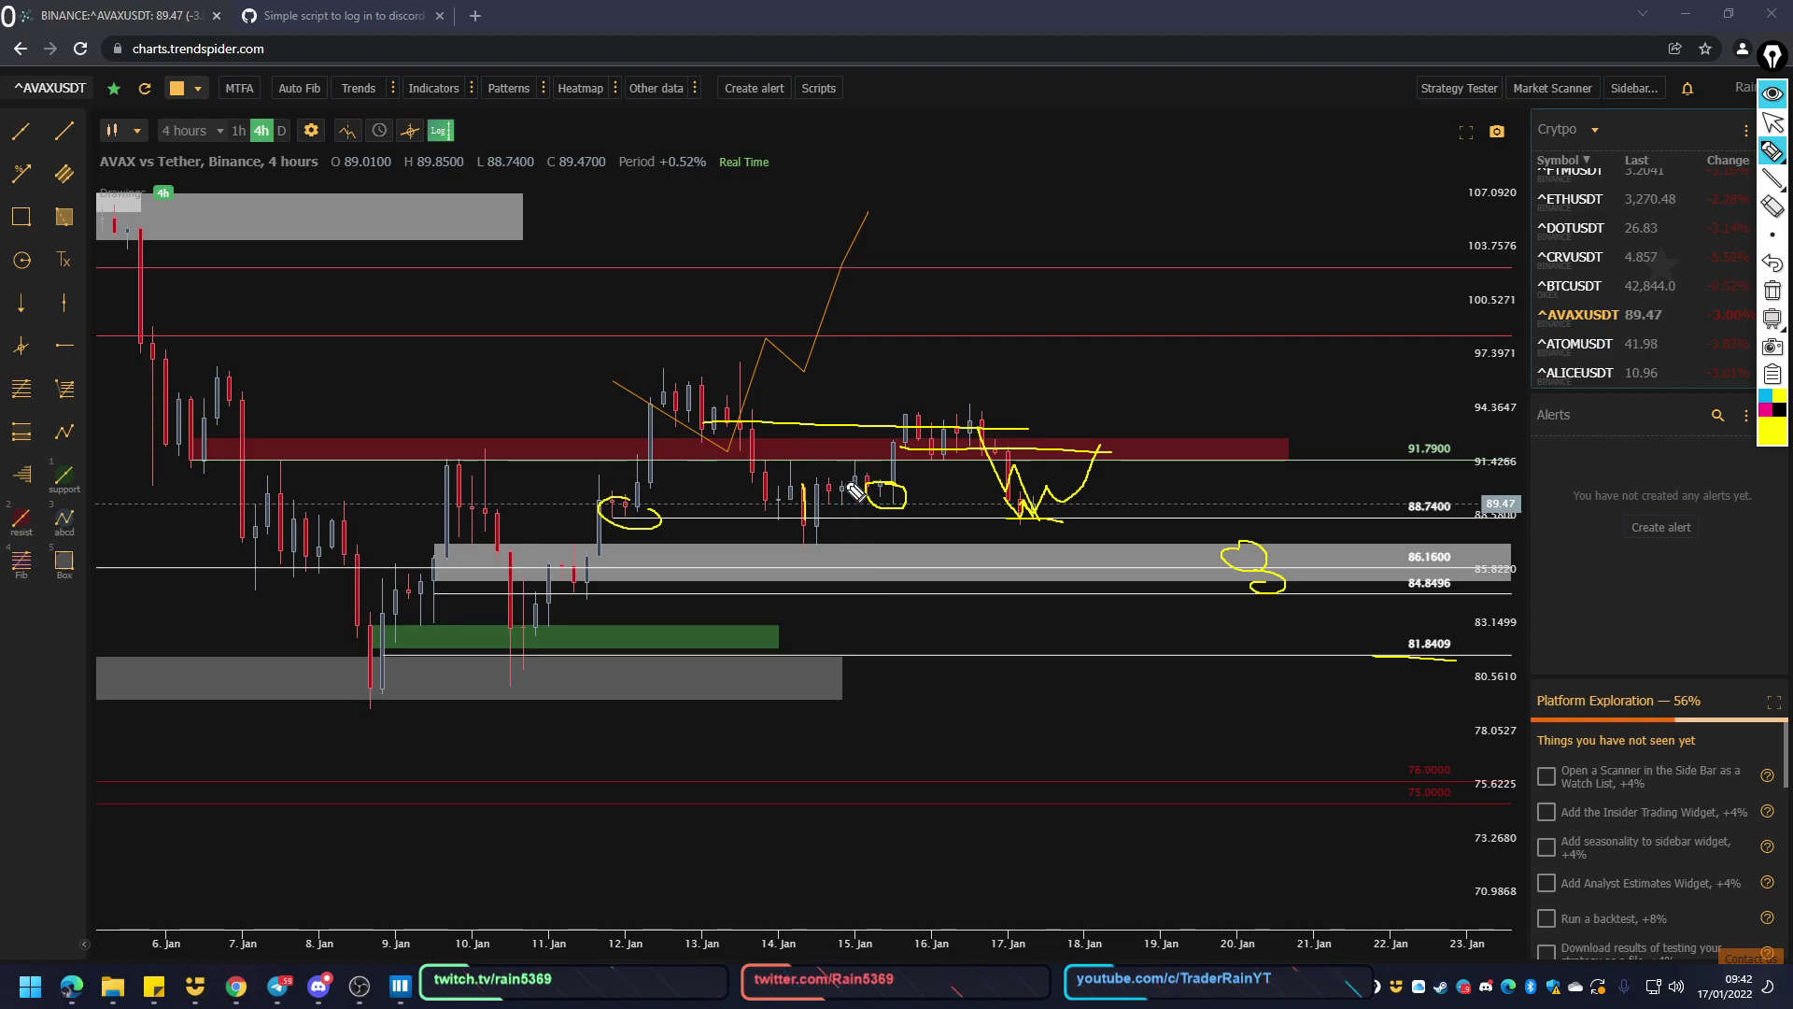
{"action": "left_click_drag", "start_coordinate": [822, 498], "coordinate": [1011, 492]}
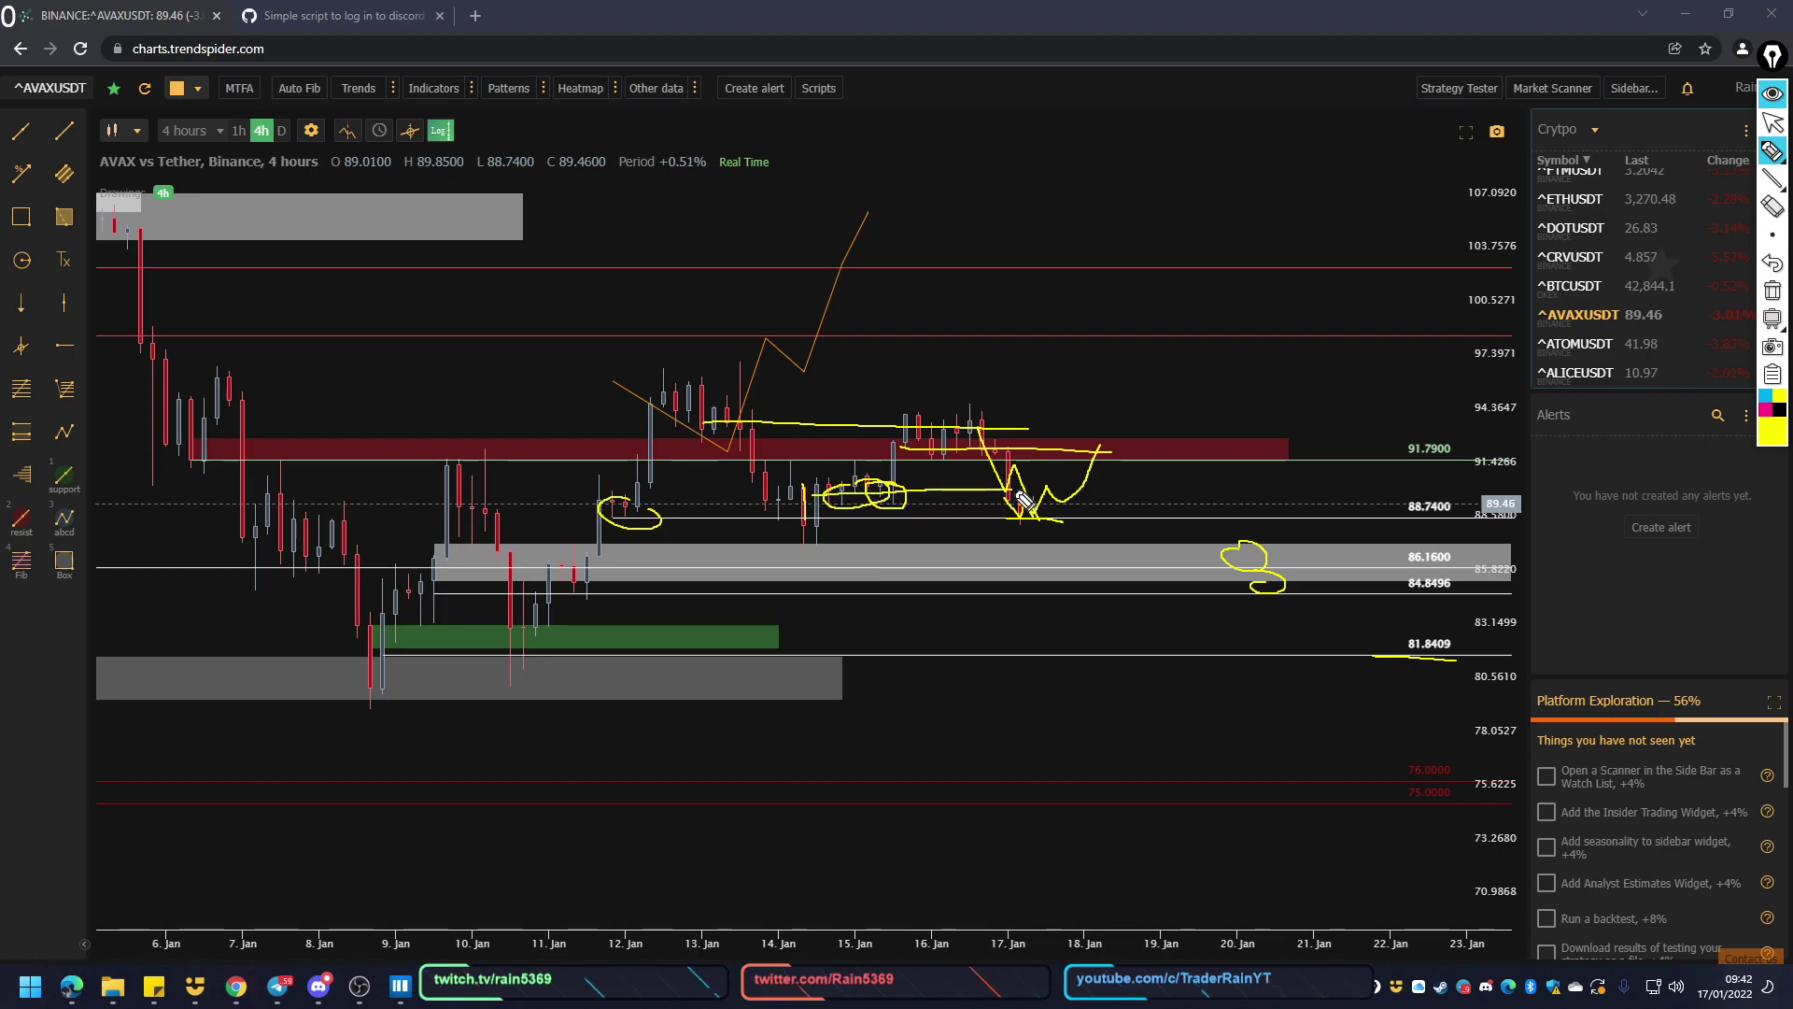
Clear the pen marks, switch AVAXUSDT to the 1-hour timeframe and examine its levels and zones around the latest candles
{"action": "left_click", "coordinate": [1772, 289]}
{"action": "left_click", "coordinate": [1771, 122]}
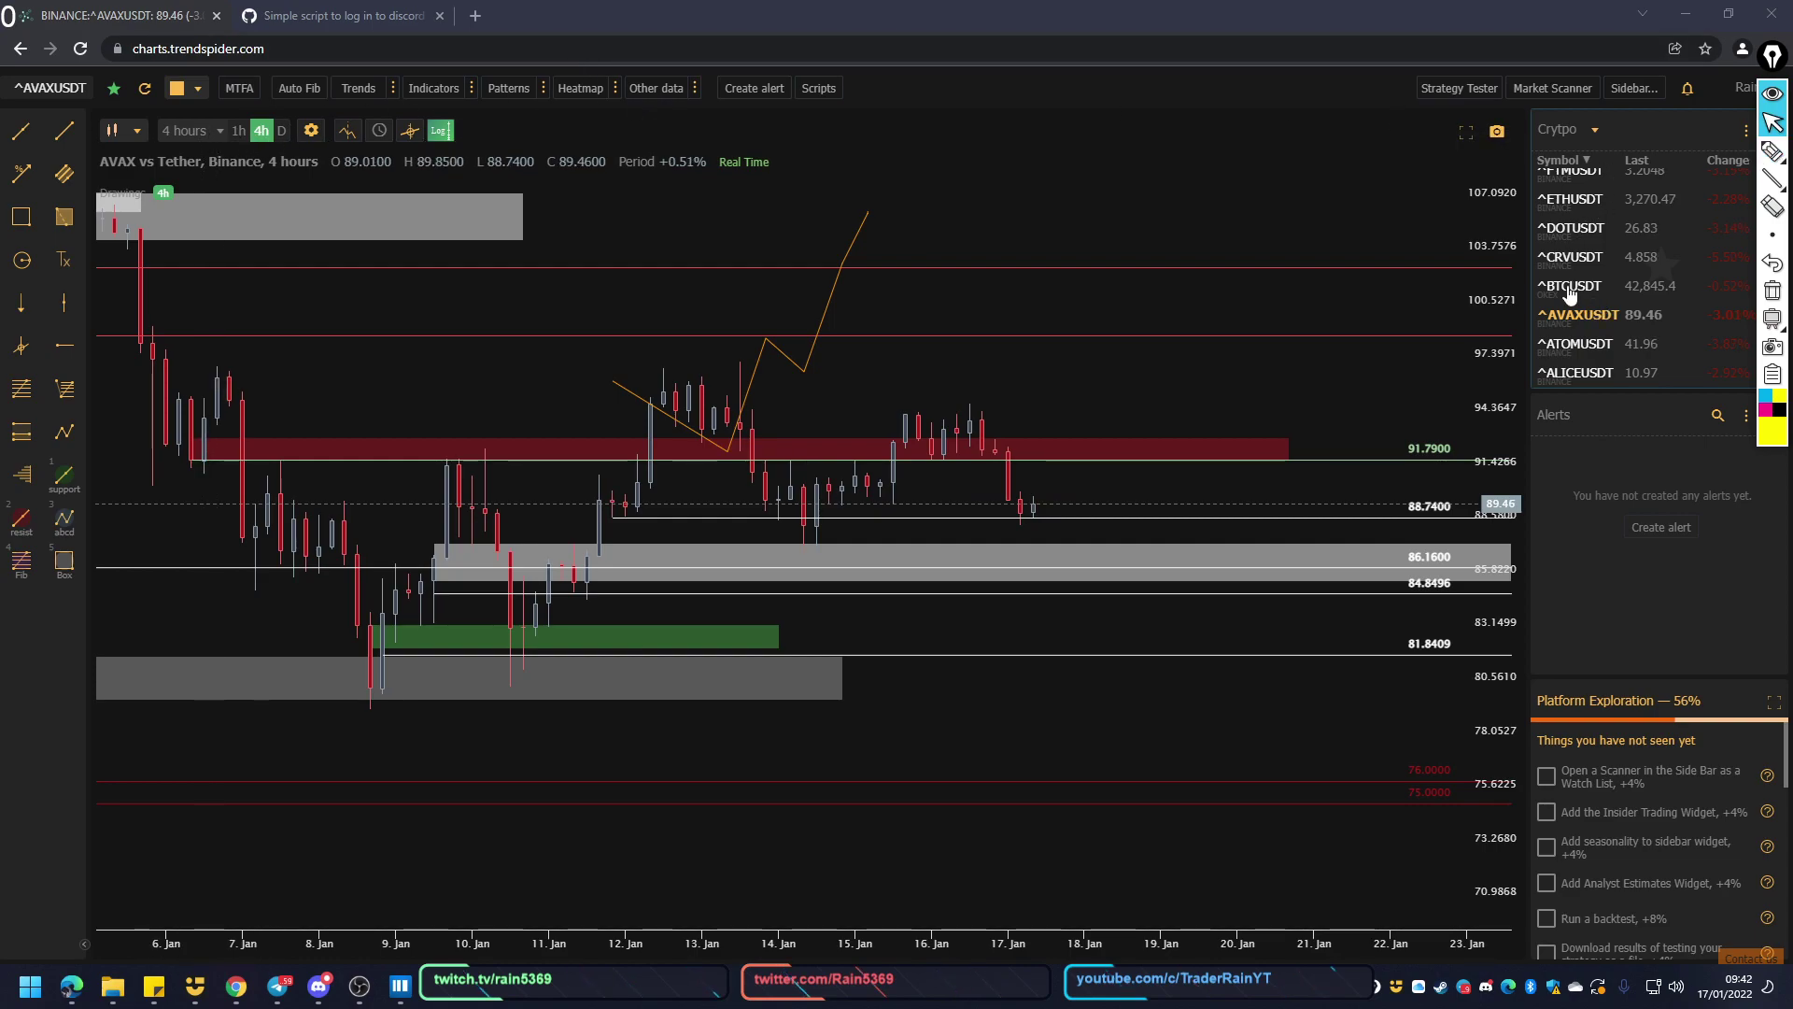
{"action": "left_click", "coordinate": [238, 131]}
{"action": "scroll", "coordinate": [906, 292], "scroll_direction": "down", "scroll_amount": 3}
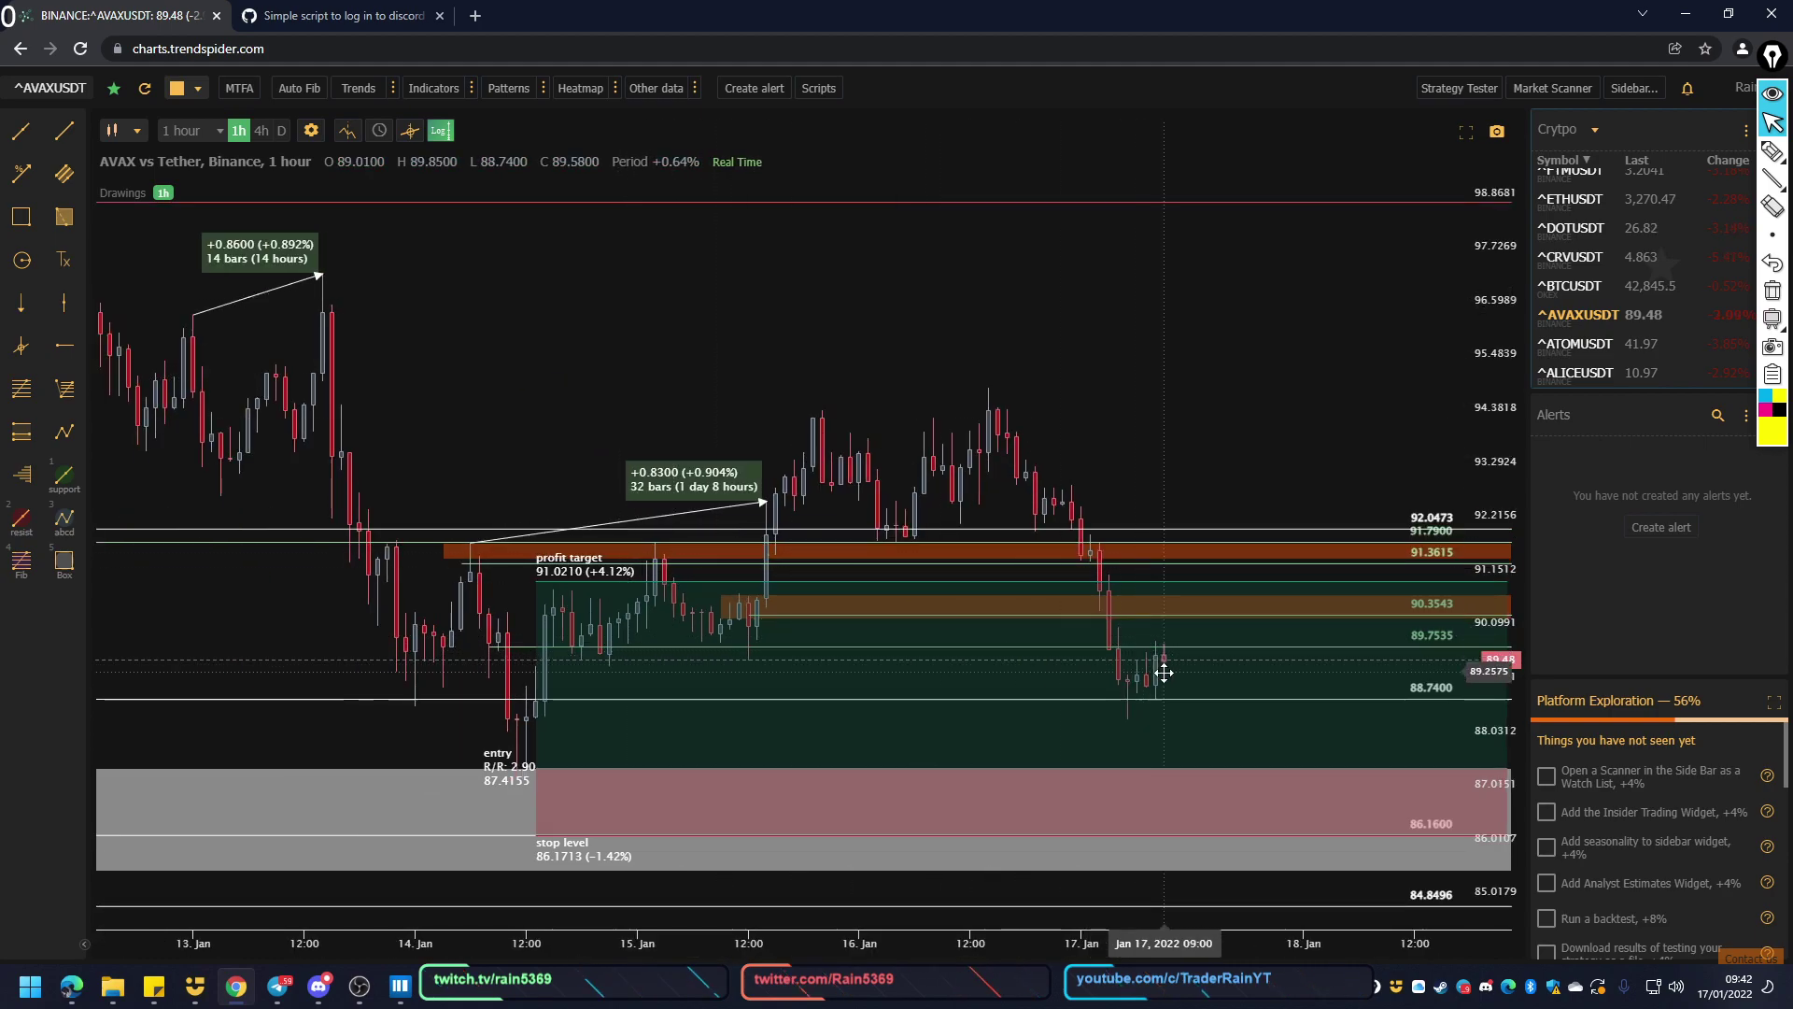
{"action": "scroll", "coordinate": [1121, 647], "scroll_direction": "up", "scroll_amount": 2}
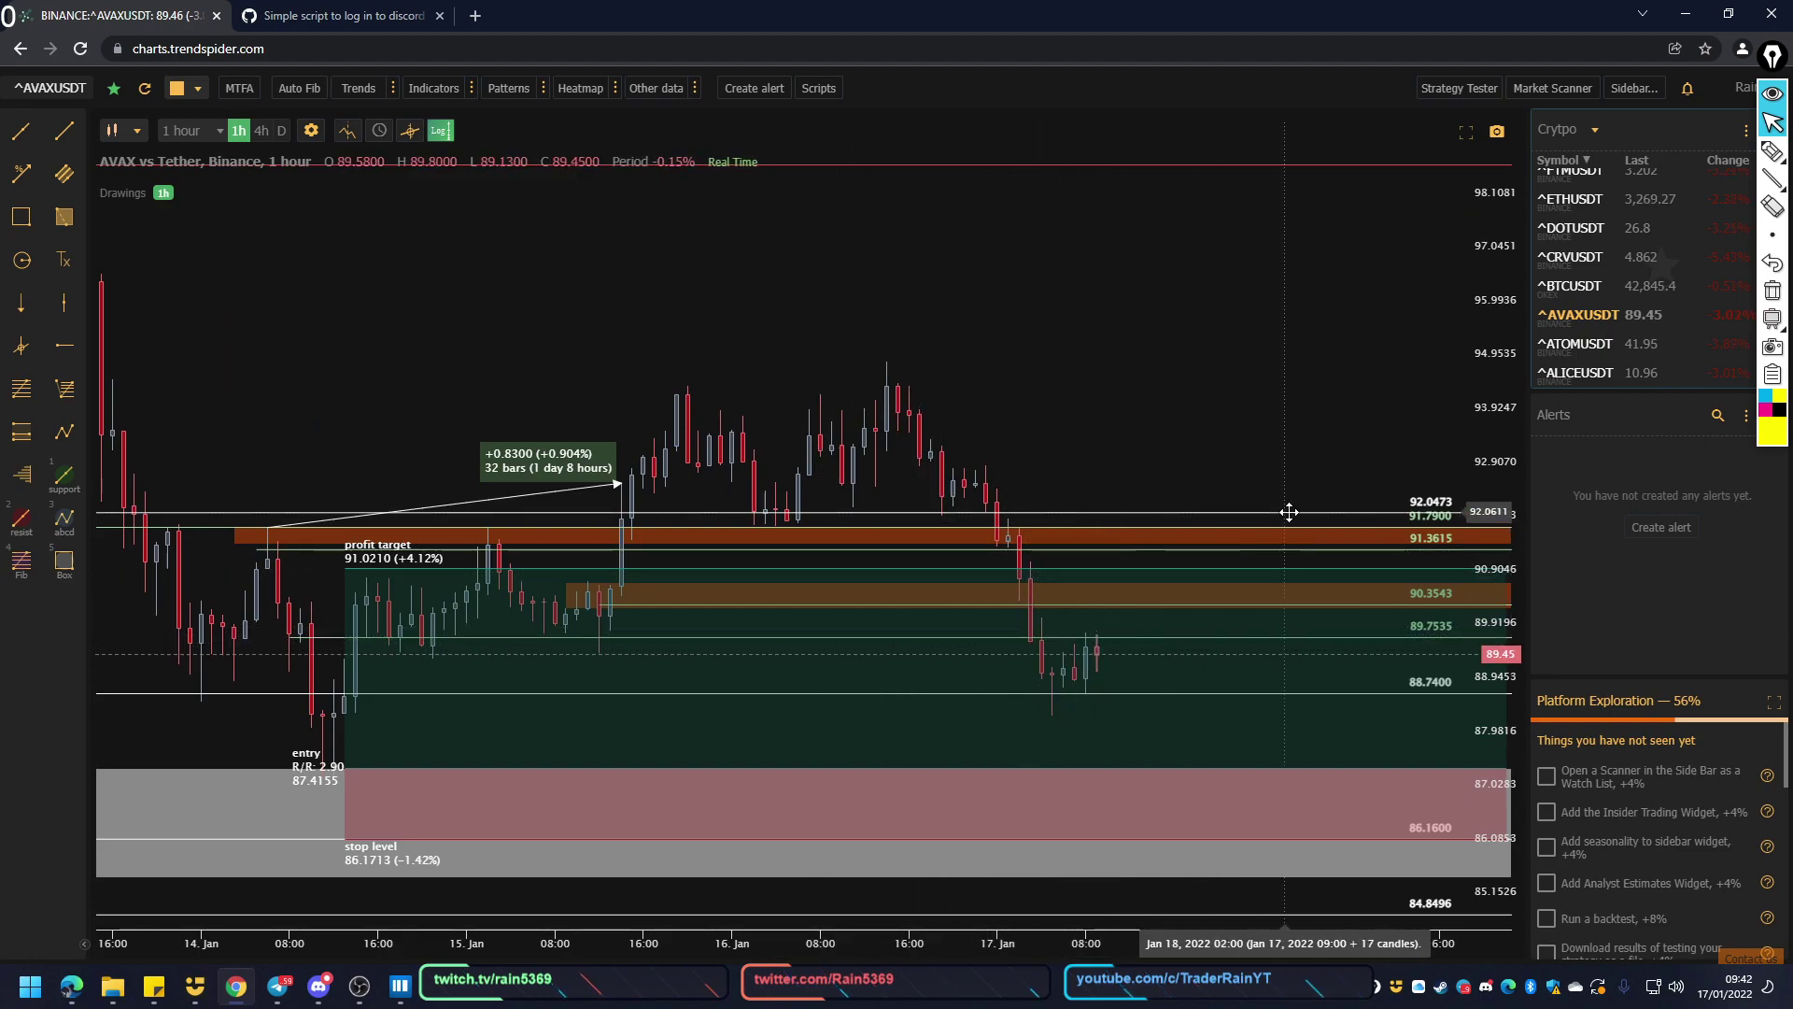
Open the CRVUSDT chart and draw a filled zone between about 4.72 and 4.79, extending forward from the 14 January low
{"action": "left_click", "coordinate": [1628, 264]}
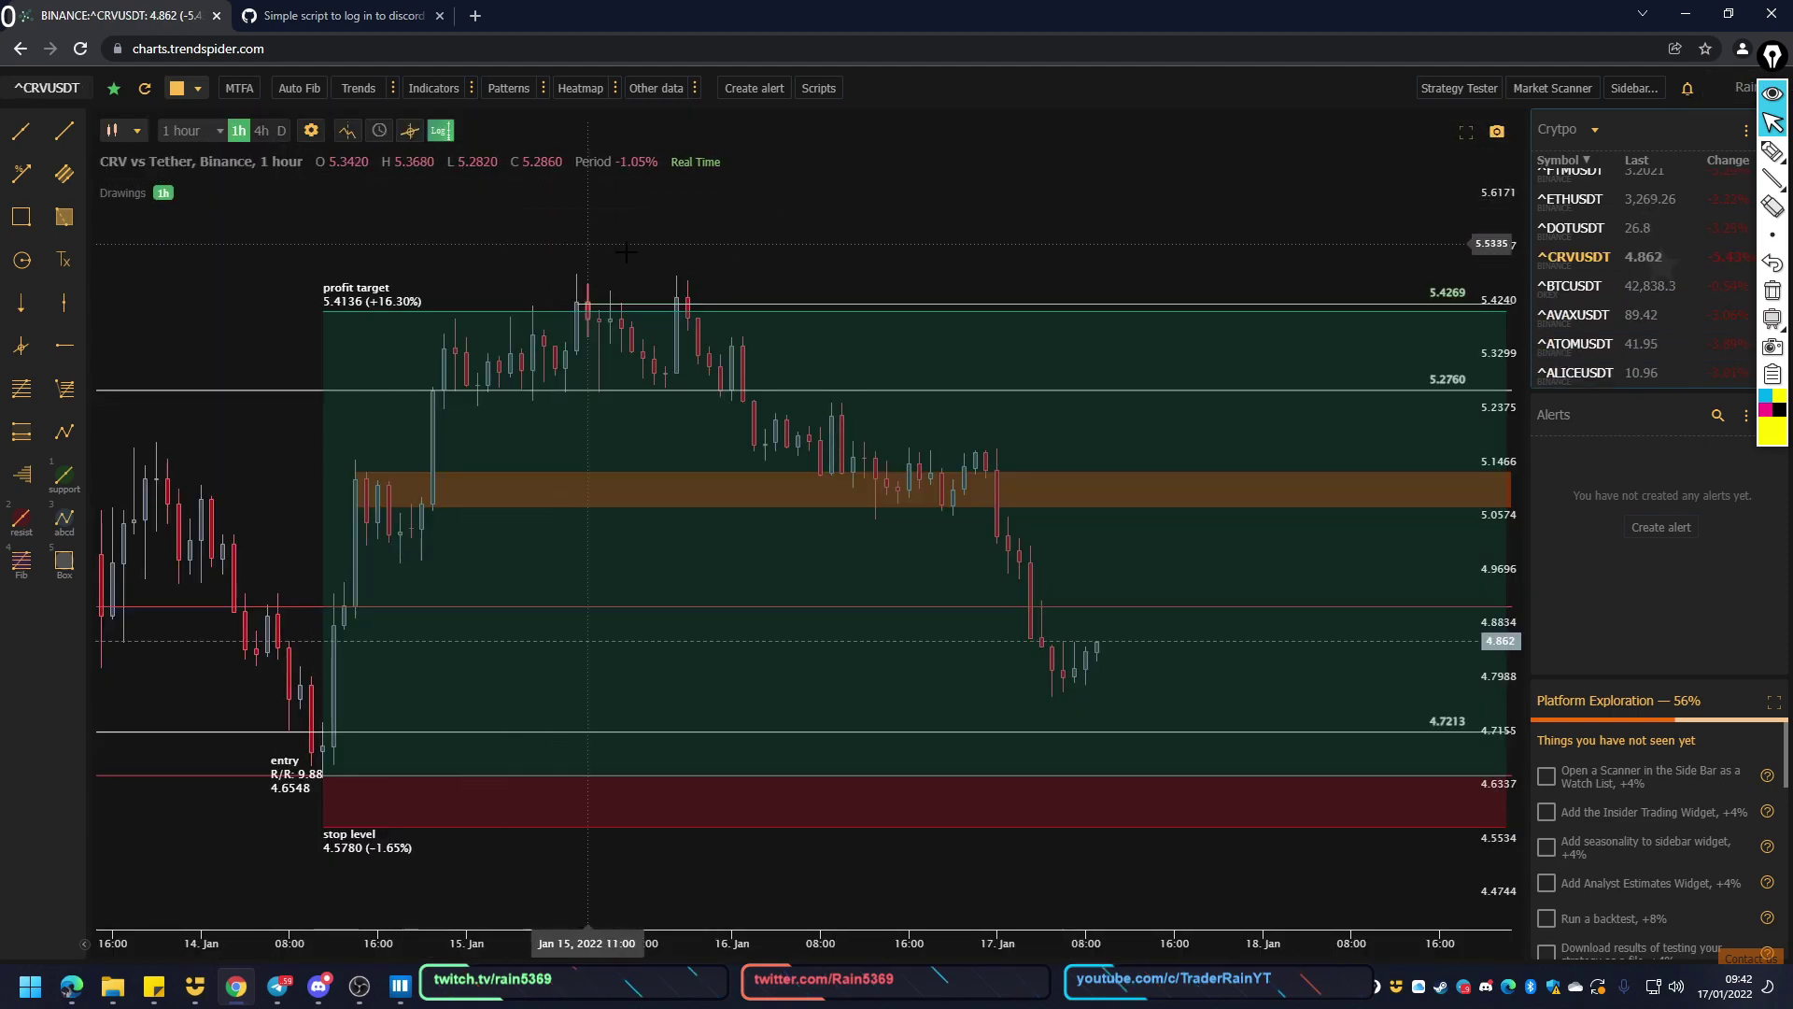
{"action": "left_click_drag", "start_coordinate": [602, 248], "coordinate": [775, 360]}
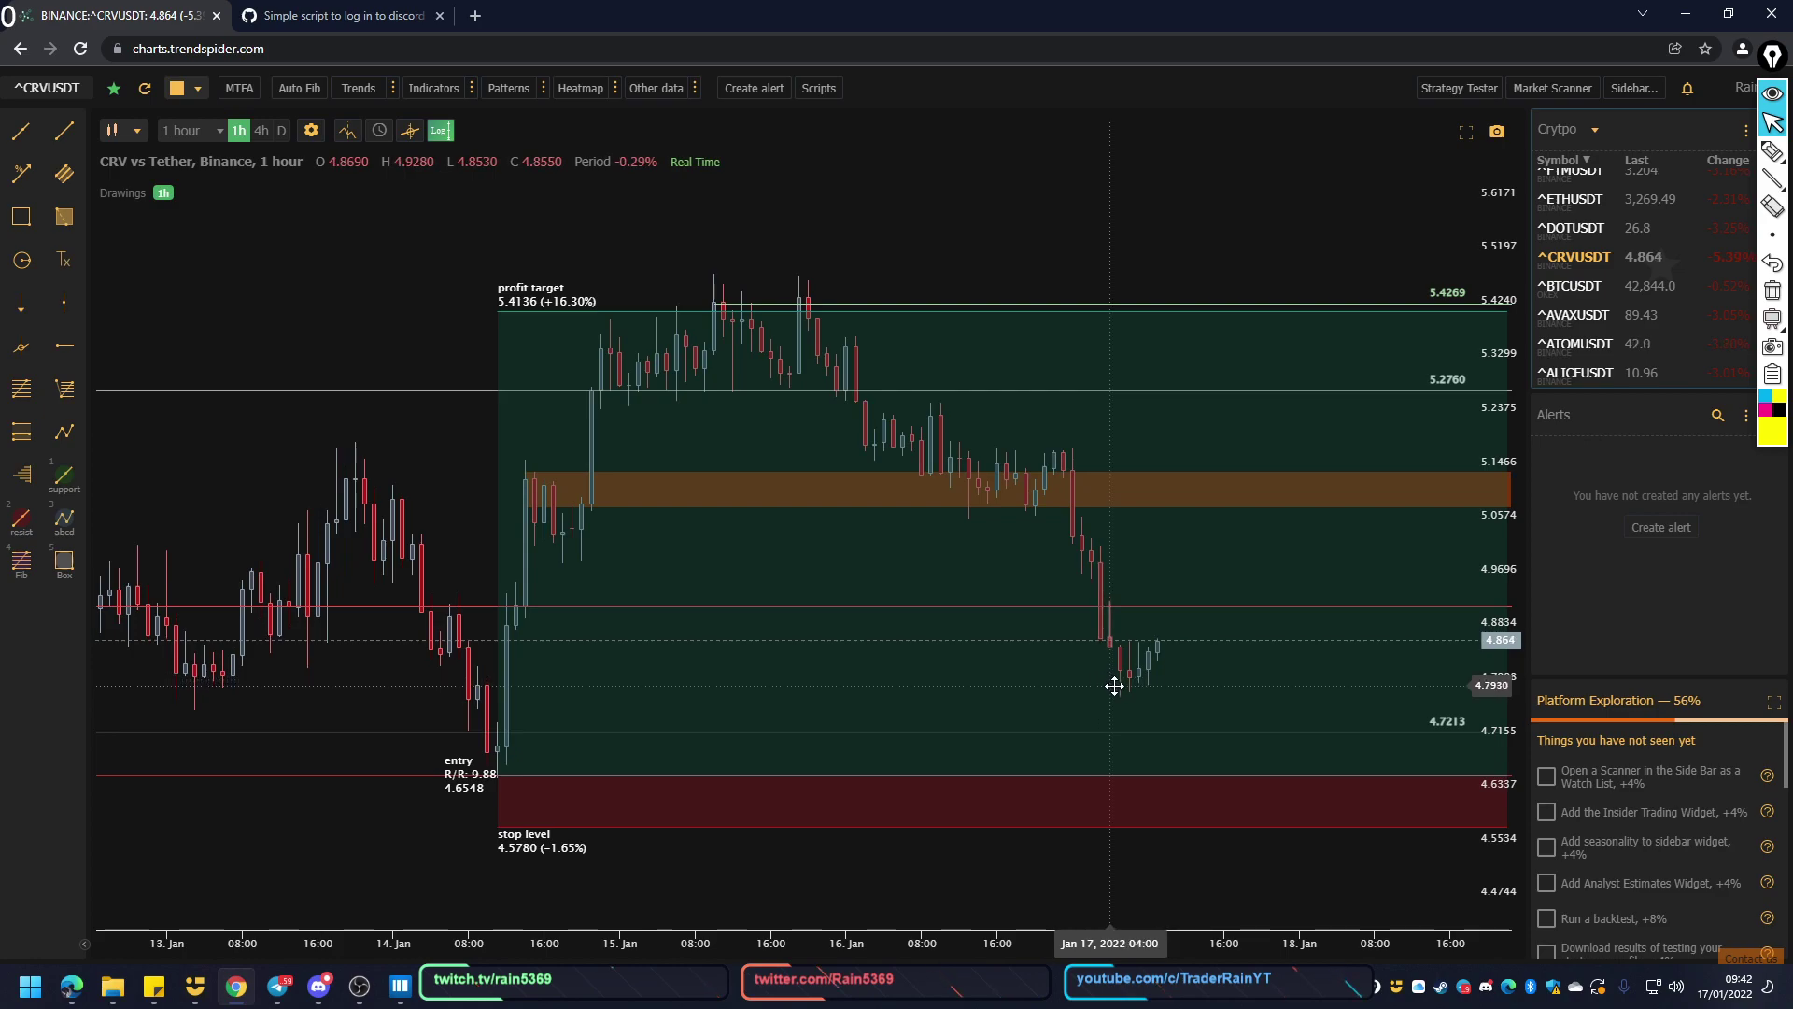
{"action": "left_click", "coordinate": [63, 217]}
{"action": "left_click_drag", "start_coordinate": [486, 732], "coordinate": [487, 693]}
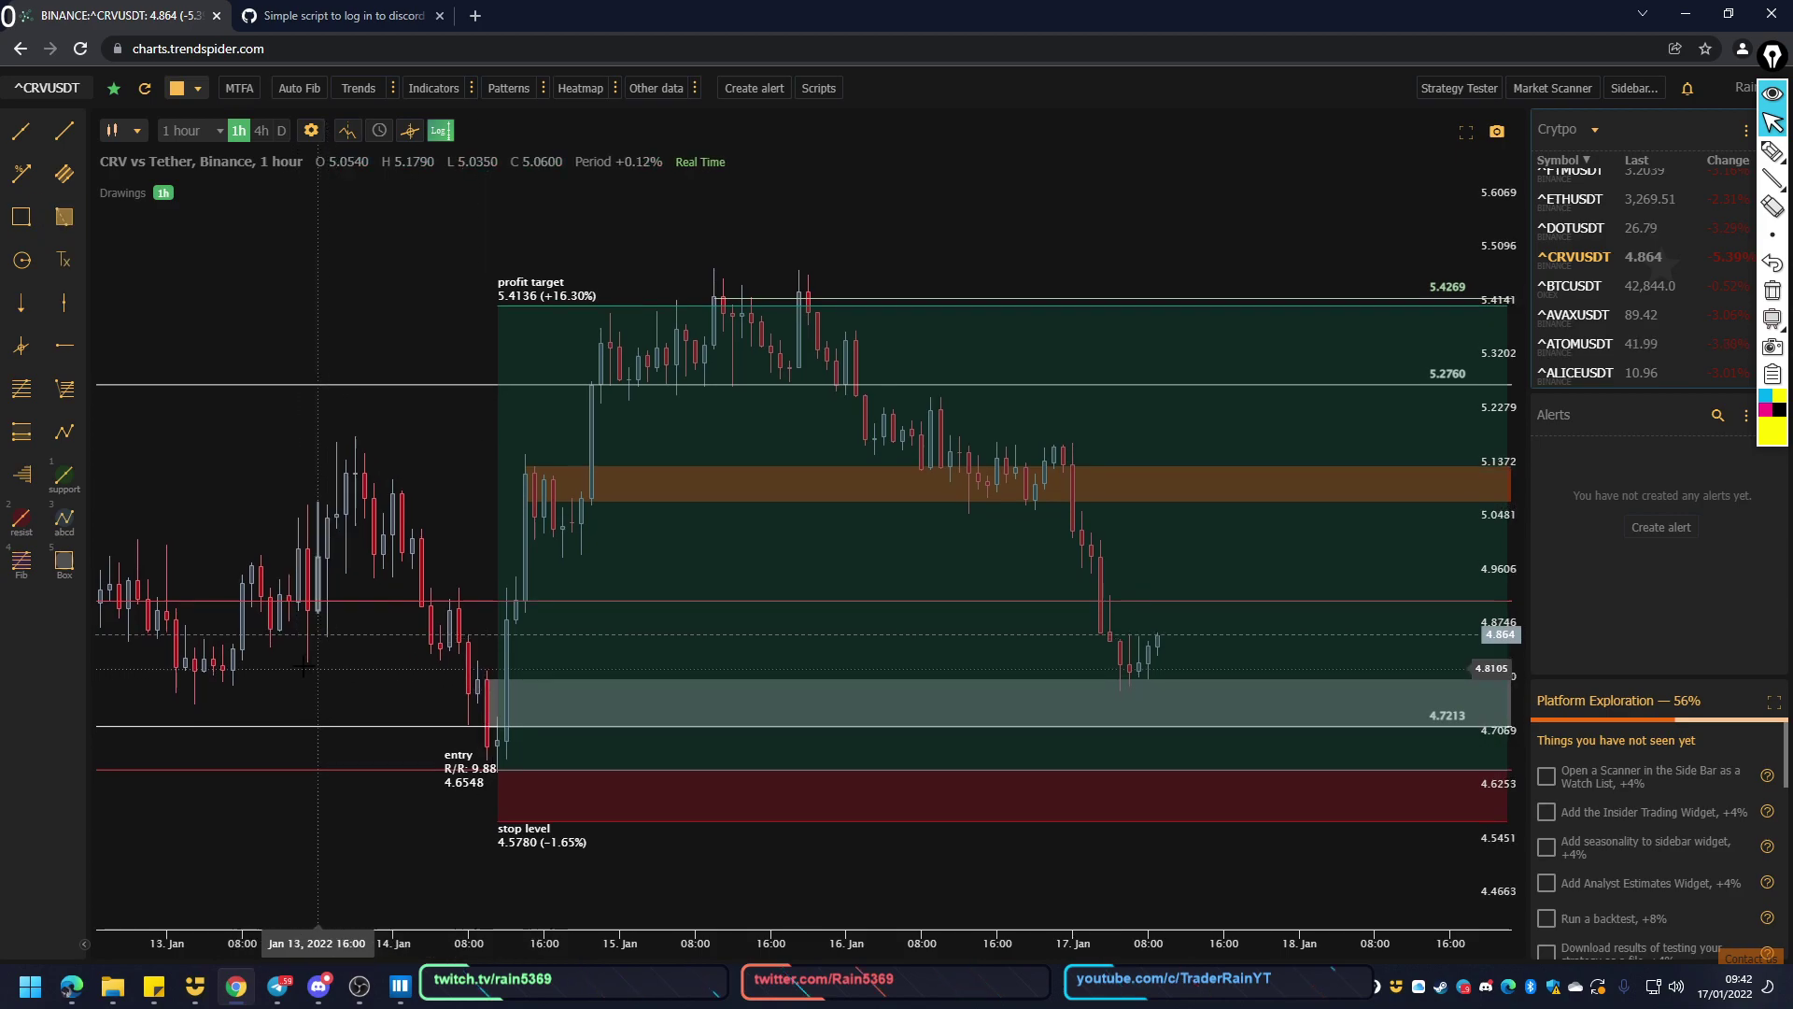
Trace CRVUSDT's projected dip to about 4.76 in the grey zone and rise to the orange zone in pen, and clear the marks
{"action": "left_click", "coordinate": [1773, 151]}
{"action": "mouse_move", "coordinate": [1095, 638]}
{"action": "left_mouse_down"}
{"action": "mouse_move", "coordinate": [1158, 691]}
{"action": "mouse_move", "coordinate": [1304, 688]}
{"action": "mouse_move", "coordinate": [1380, 515]}
{"action": "left_mouse_up"}
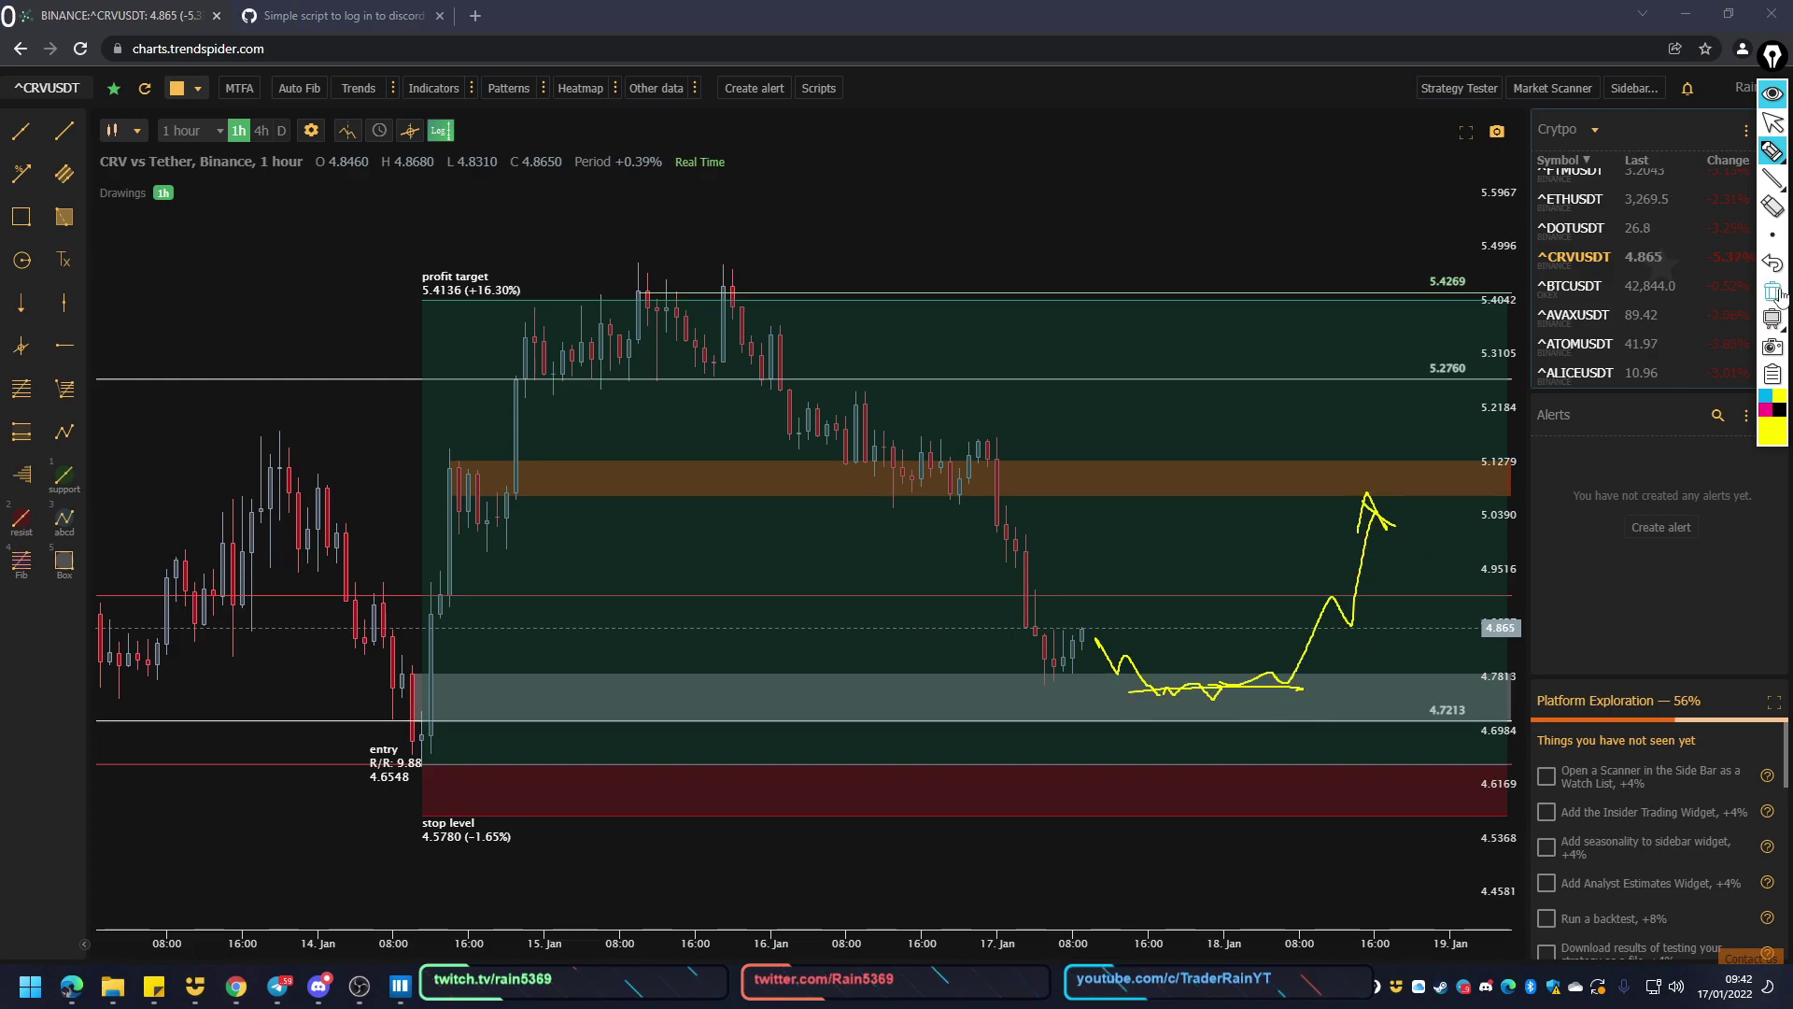
{"action": "left_click", "coordinate": [1771, 123]}
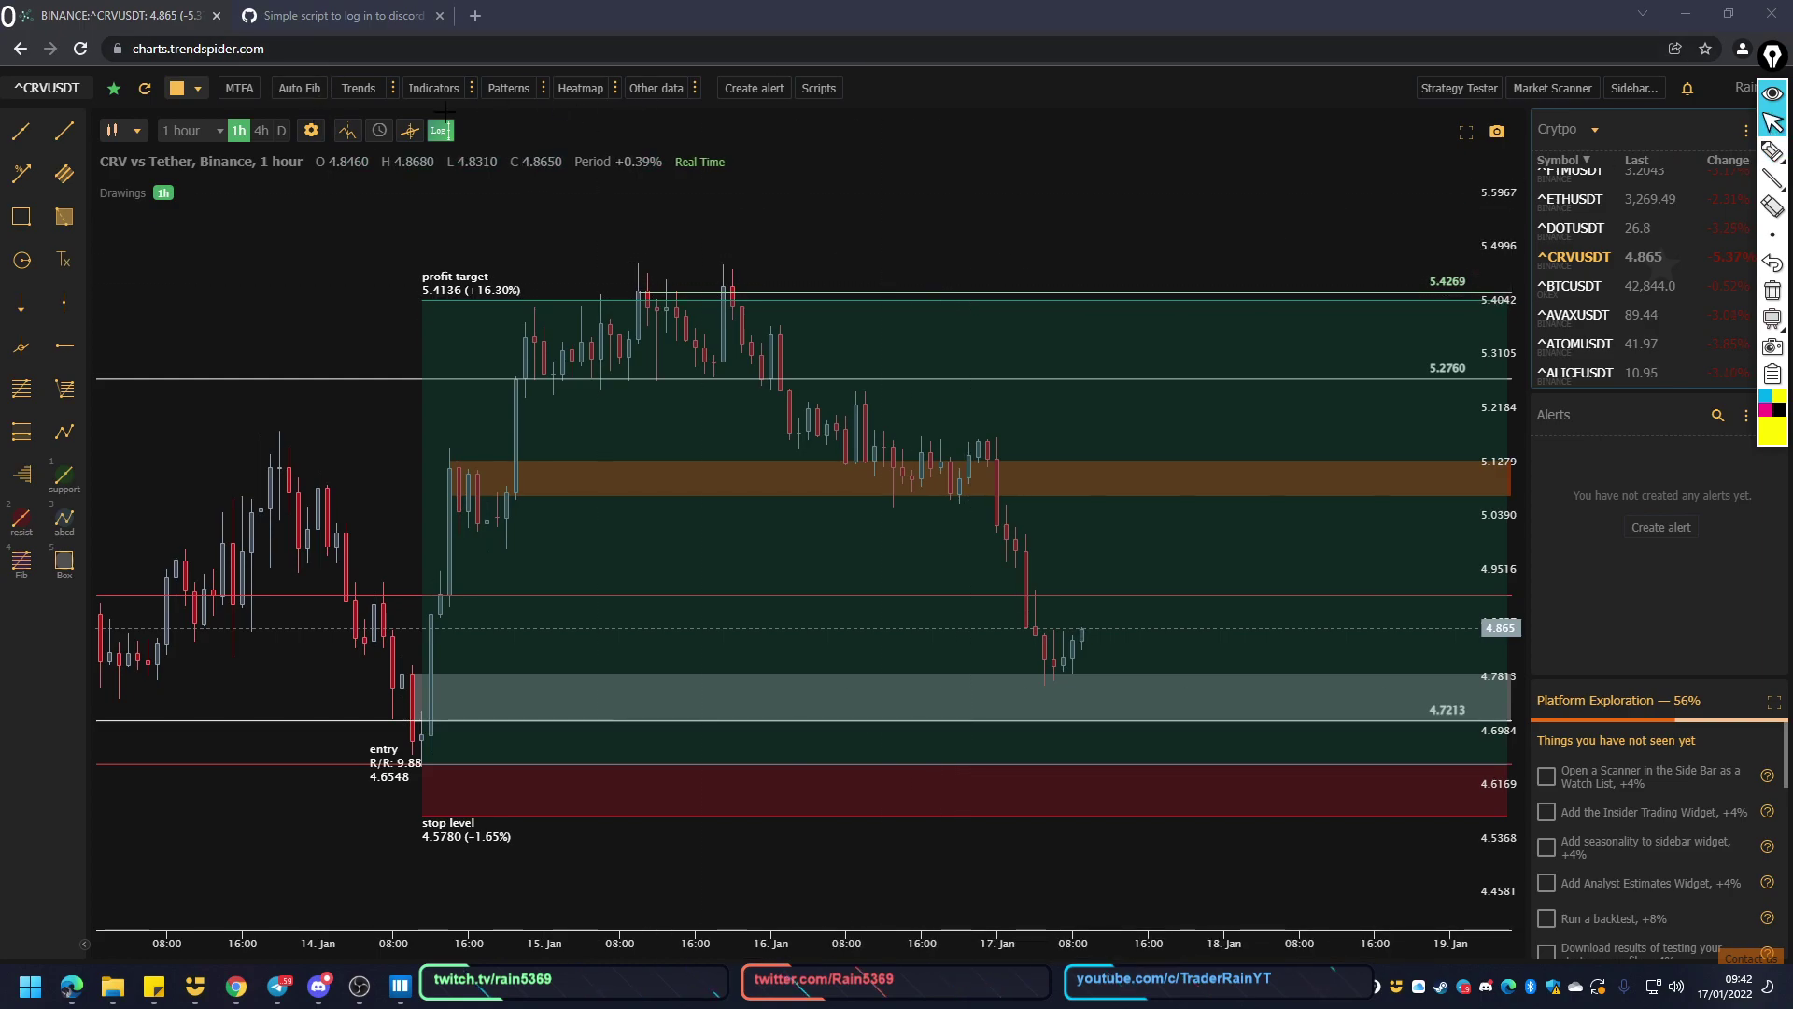
Switch CRVUSDT to the 4-hour timeframe and extend the grey zone above the 4.7213 line to the latest 17 January candle
{"action": "left_click", "coordinate": [261, 130]}
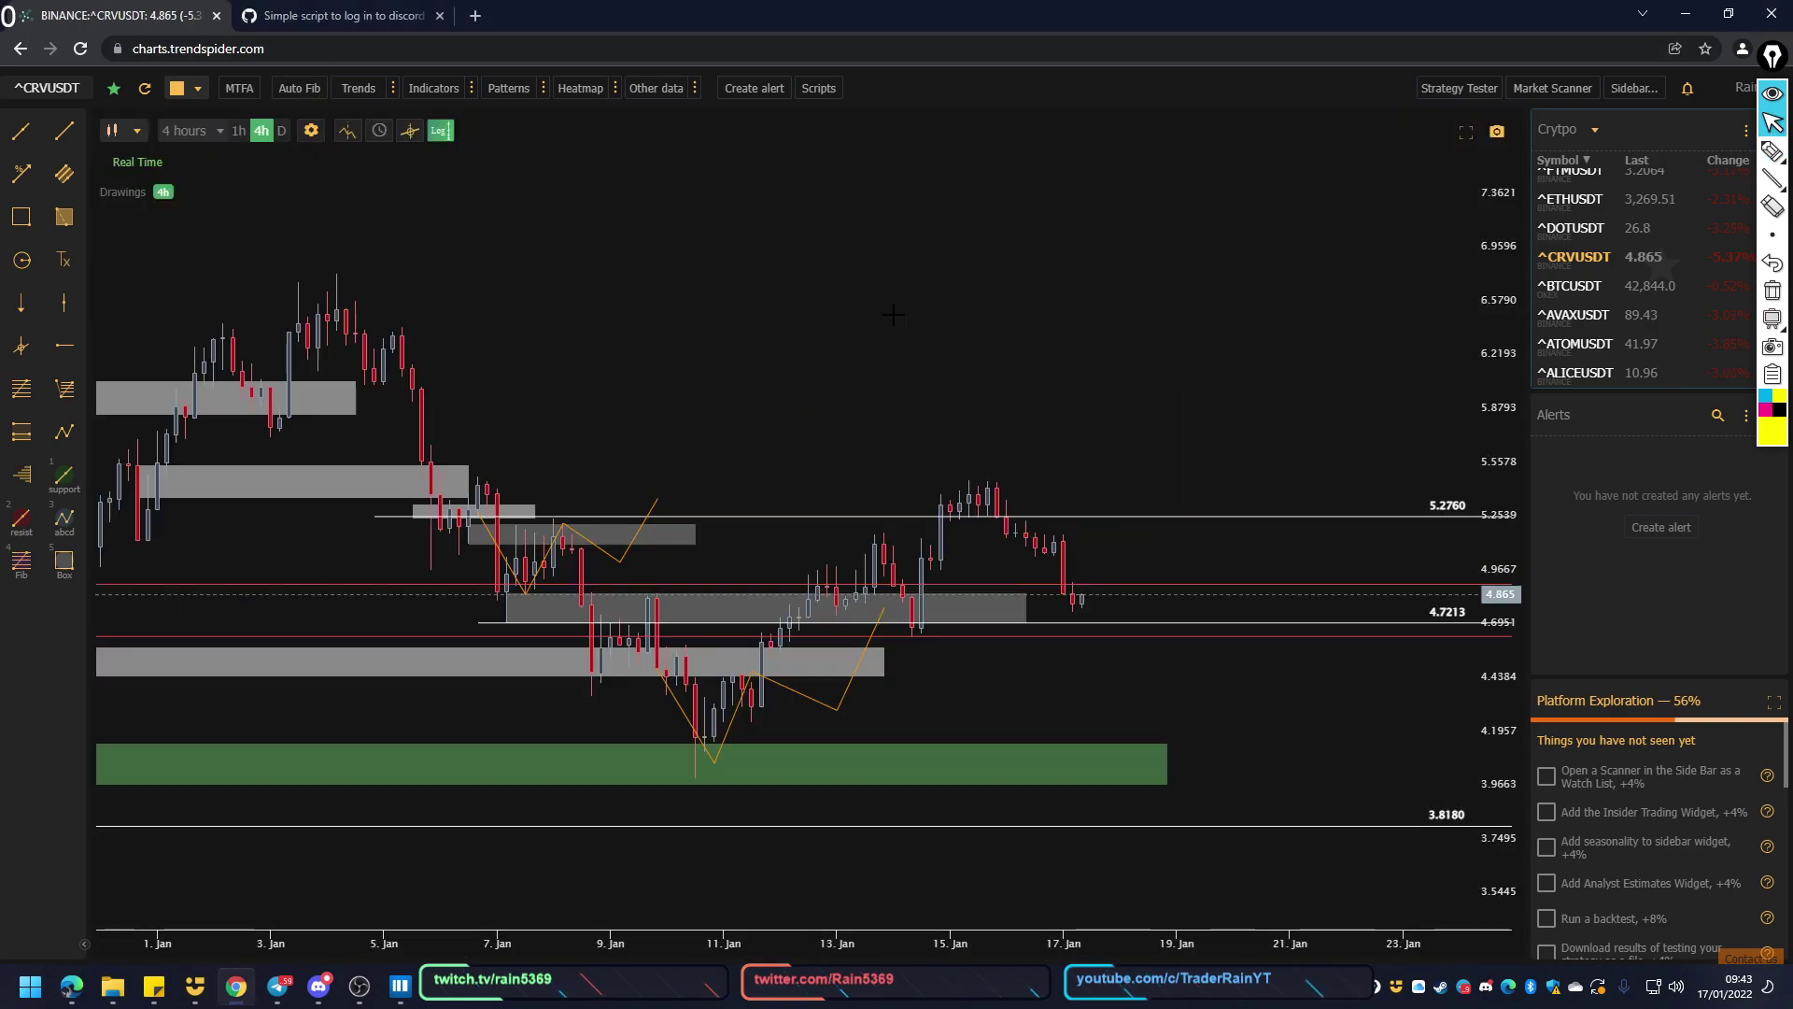
{"action": "scroll", "coordinate": [930, 343], "scroll_direction": "up", "scroll_amount": 2}
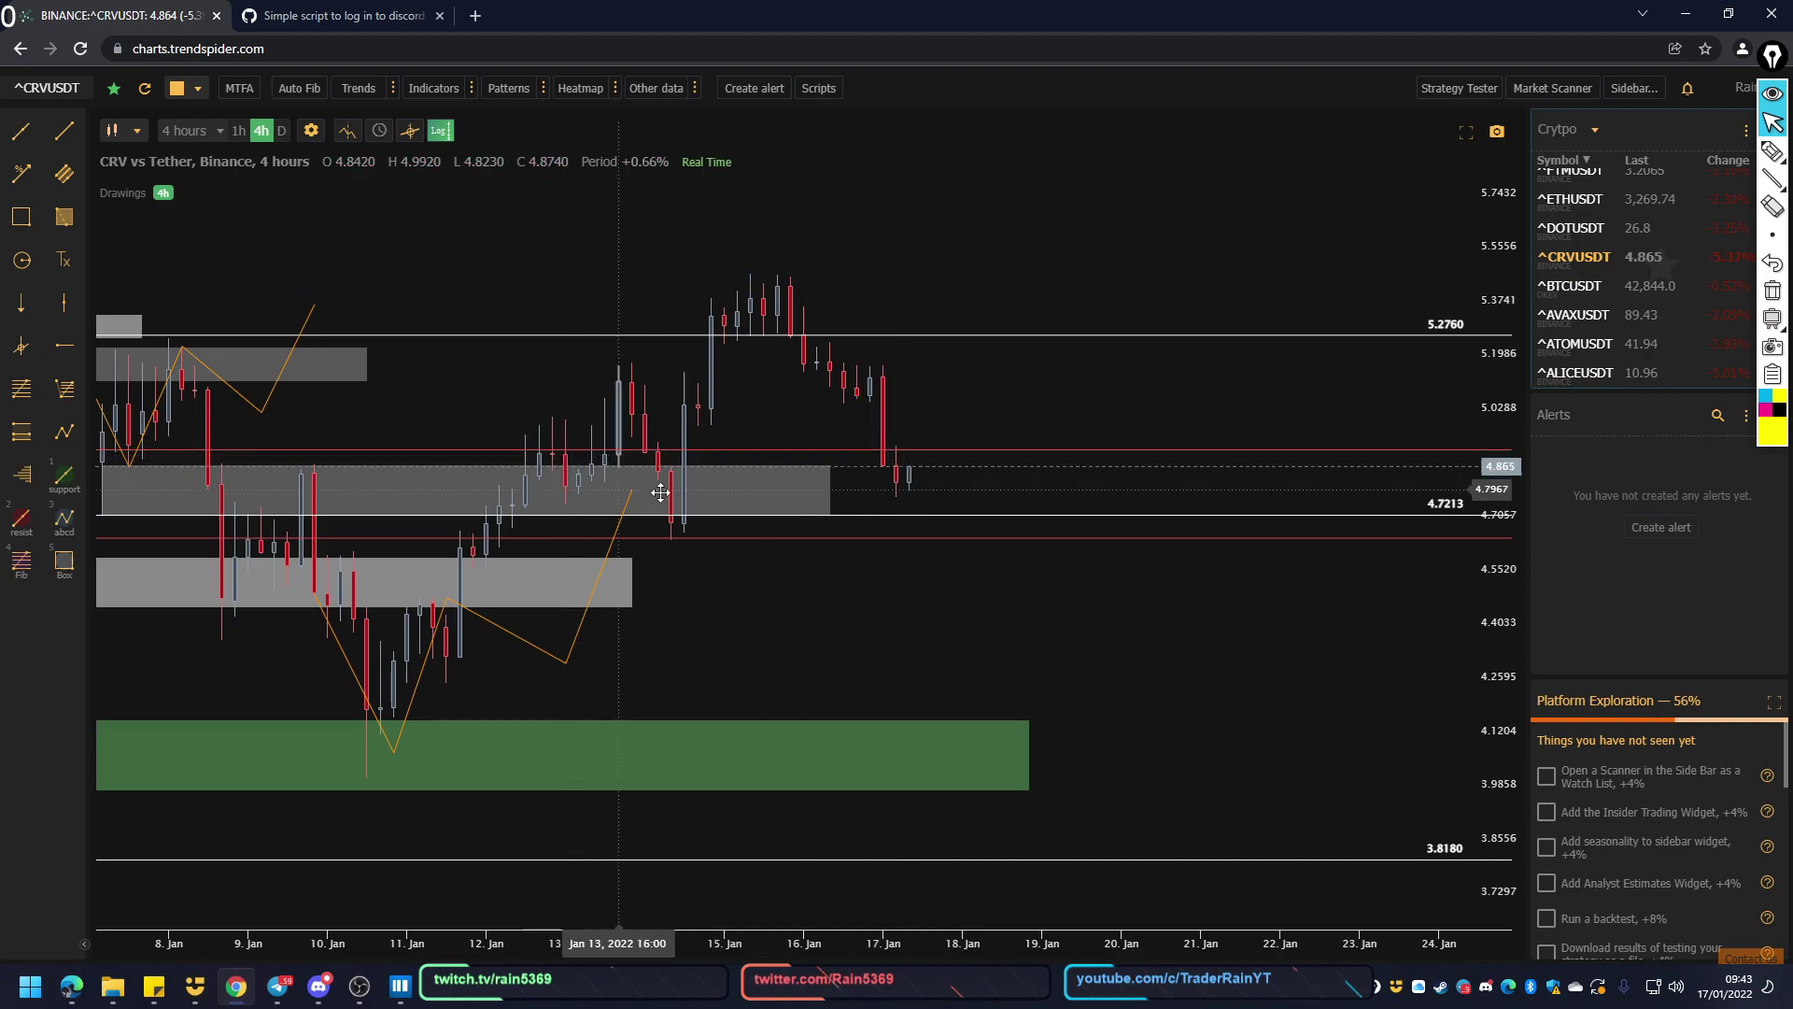
{"action": "scroll", "coordinate": [709, 523], "scroll_direction": "down", "scroll_amount": 2}
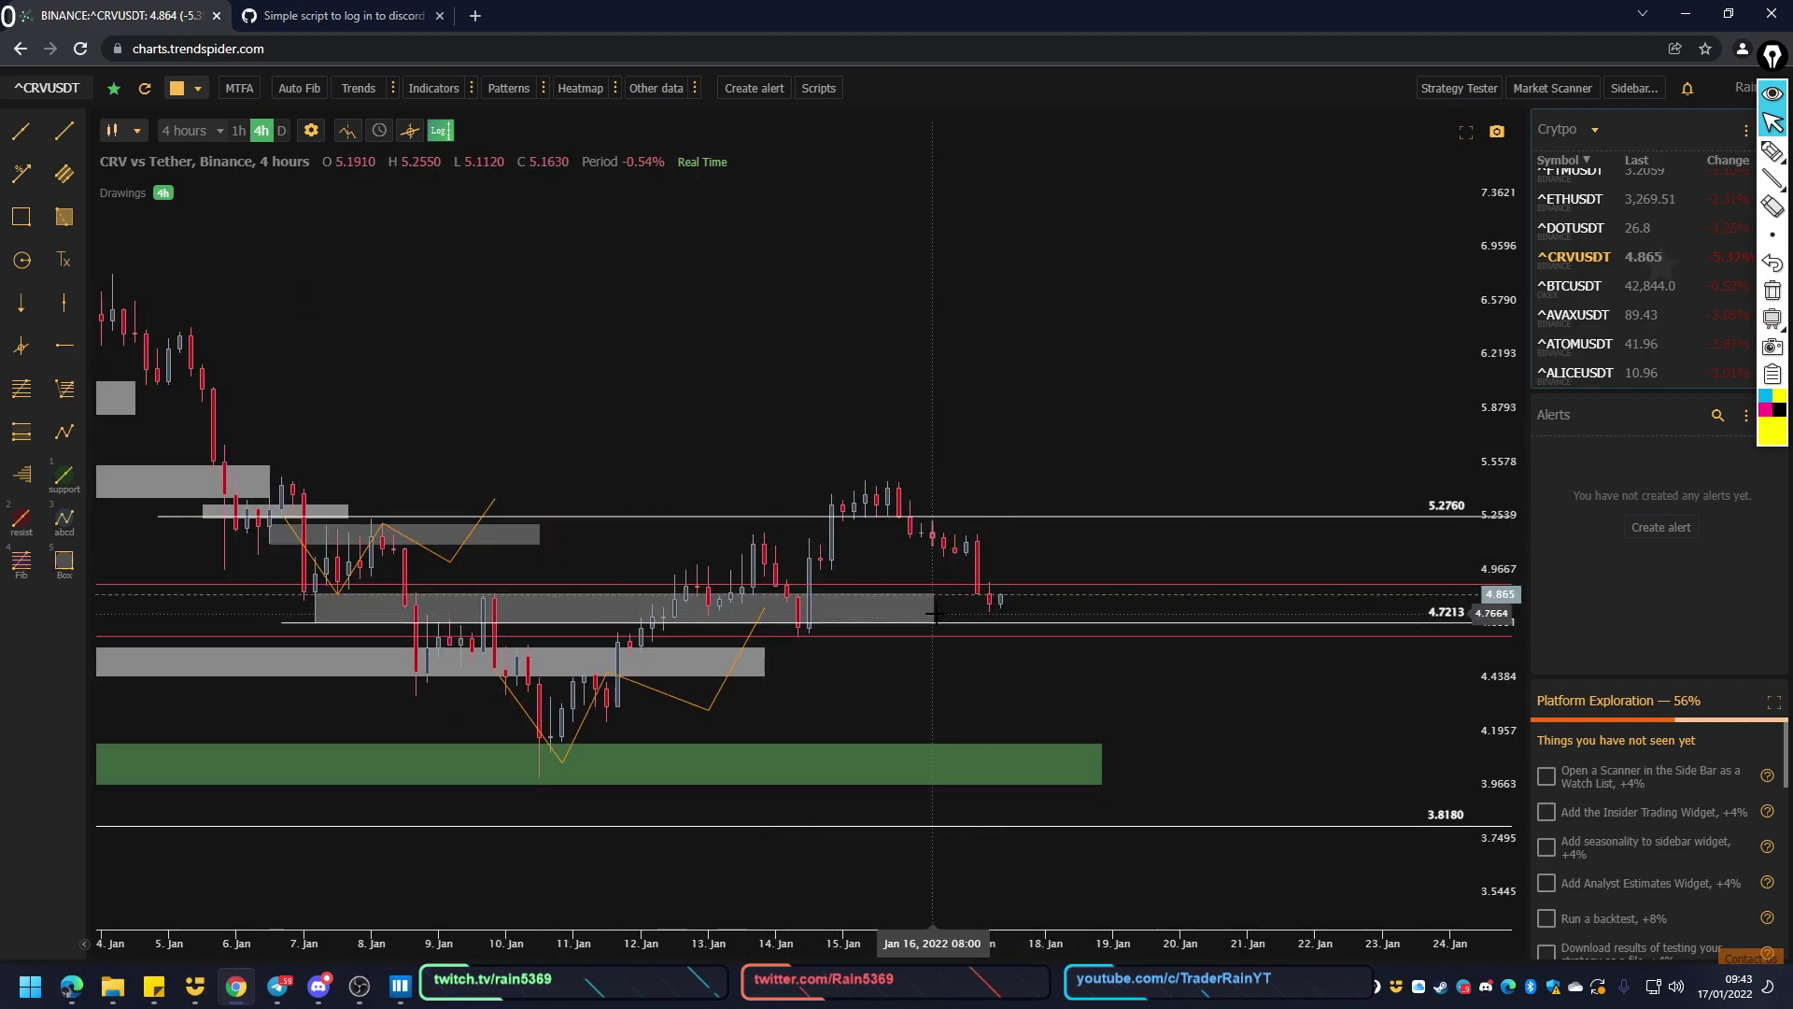
{"action": "left_click_drag", "start_coordinate": [929, 598], "coordinate": [1001, 594]}
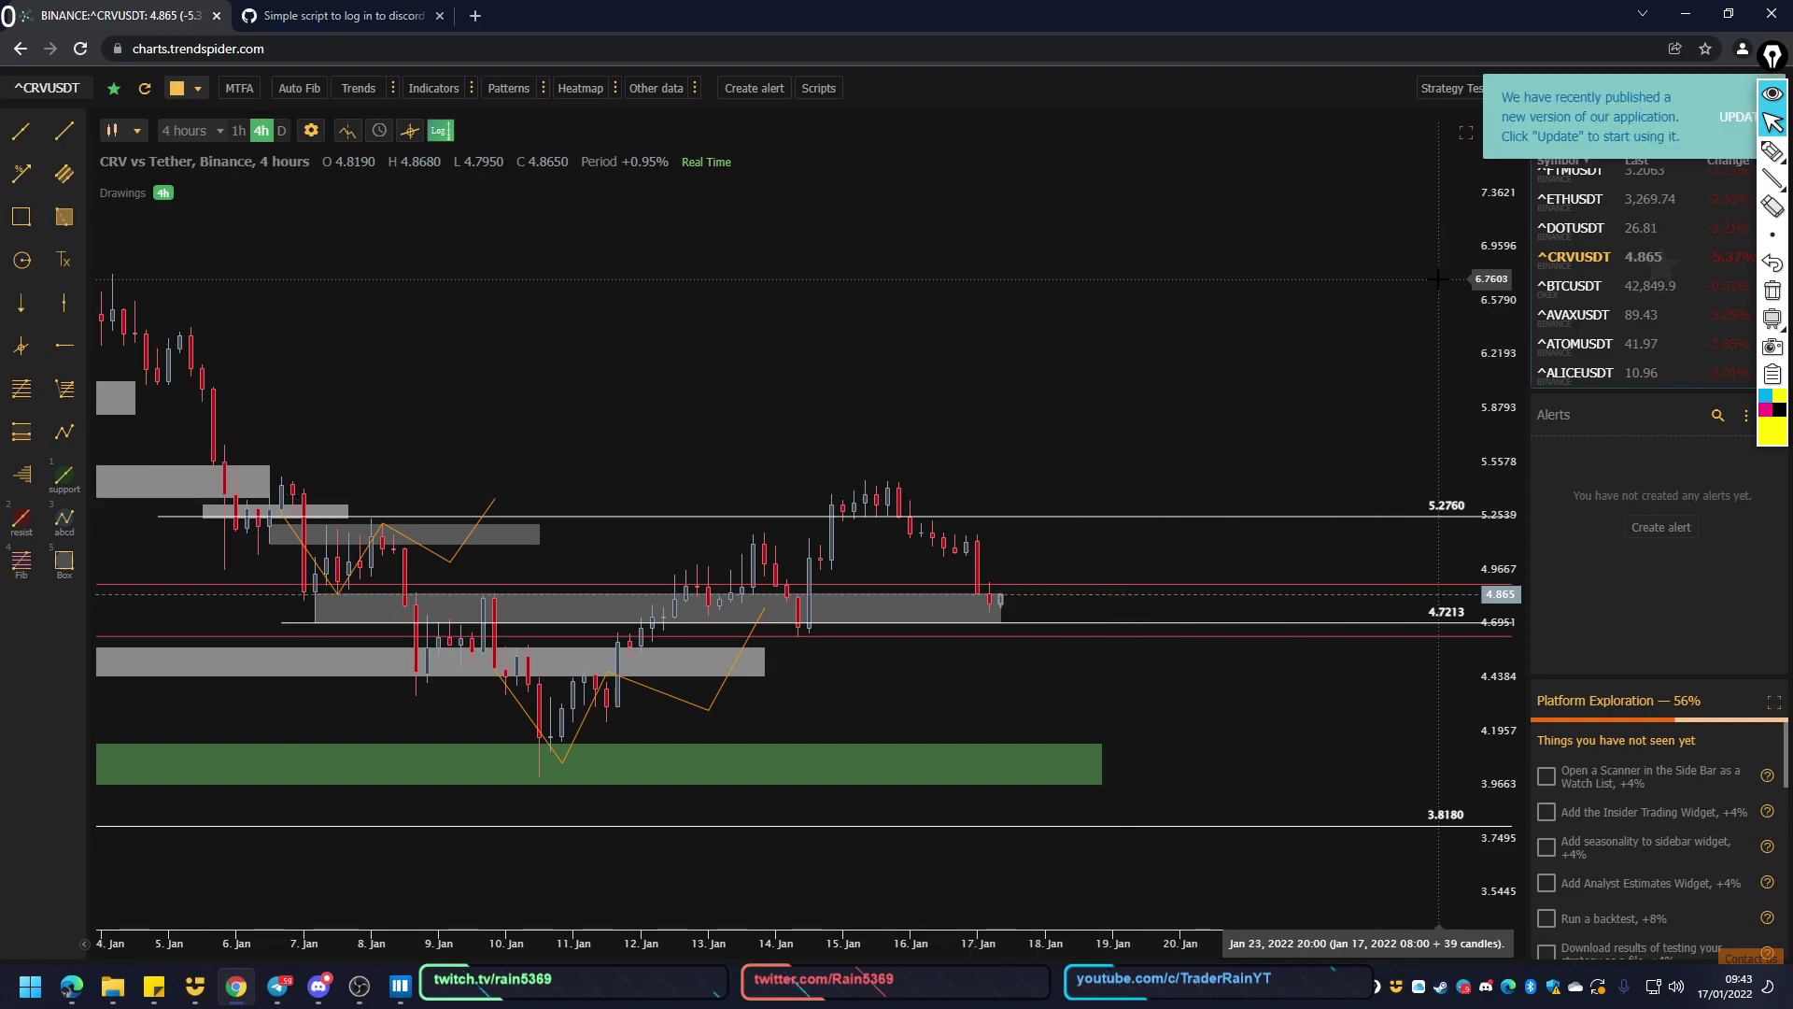
Open the DOTUSDT chart and examine the latest drop around the 26.9428 and 26.2900 levels
{"action": "scroll", "coordinate": [1607, 231], "scroll_direction": "up", "scroll_amount": 1}
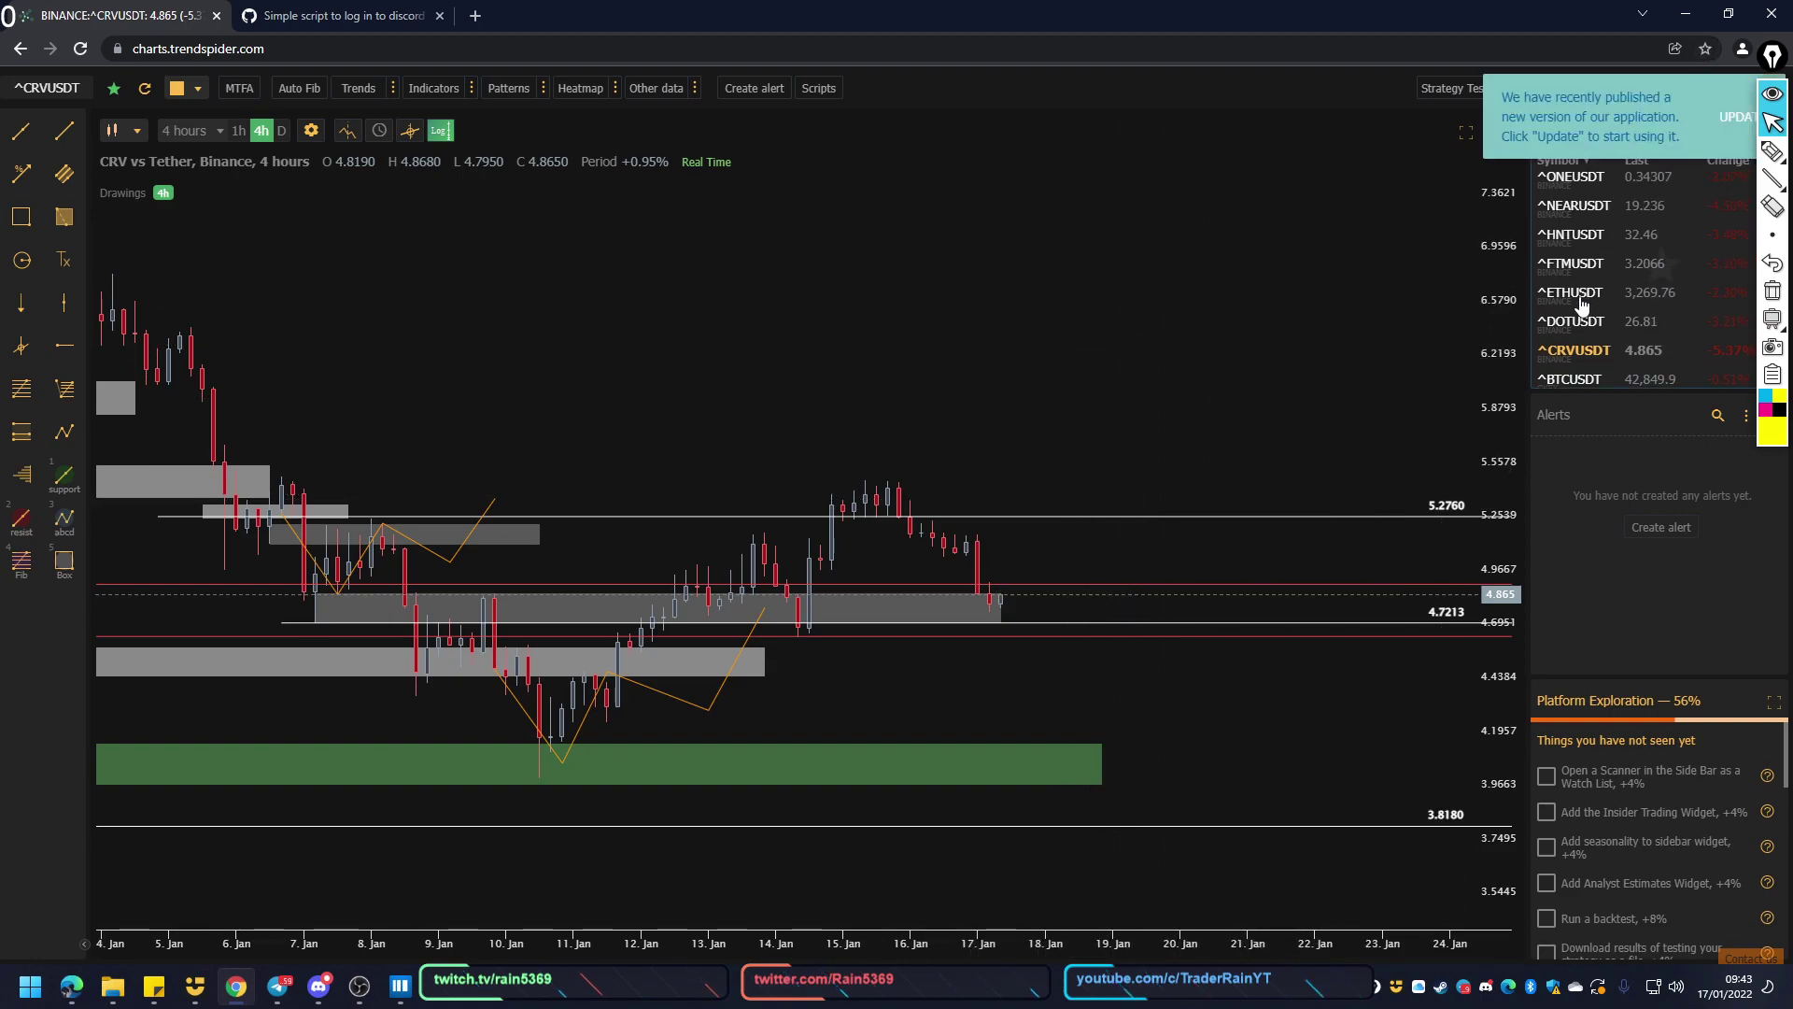
{"action": "left_click", "coordinate": [1578, 323]}
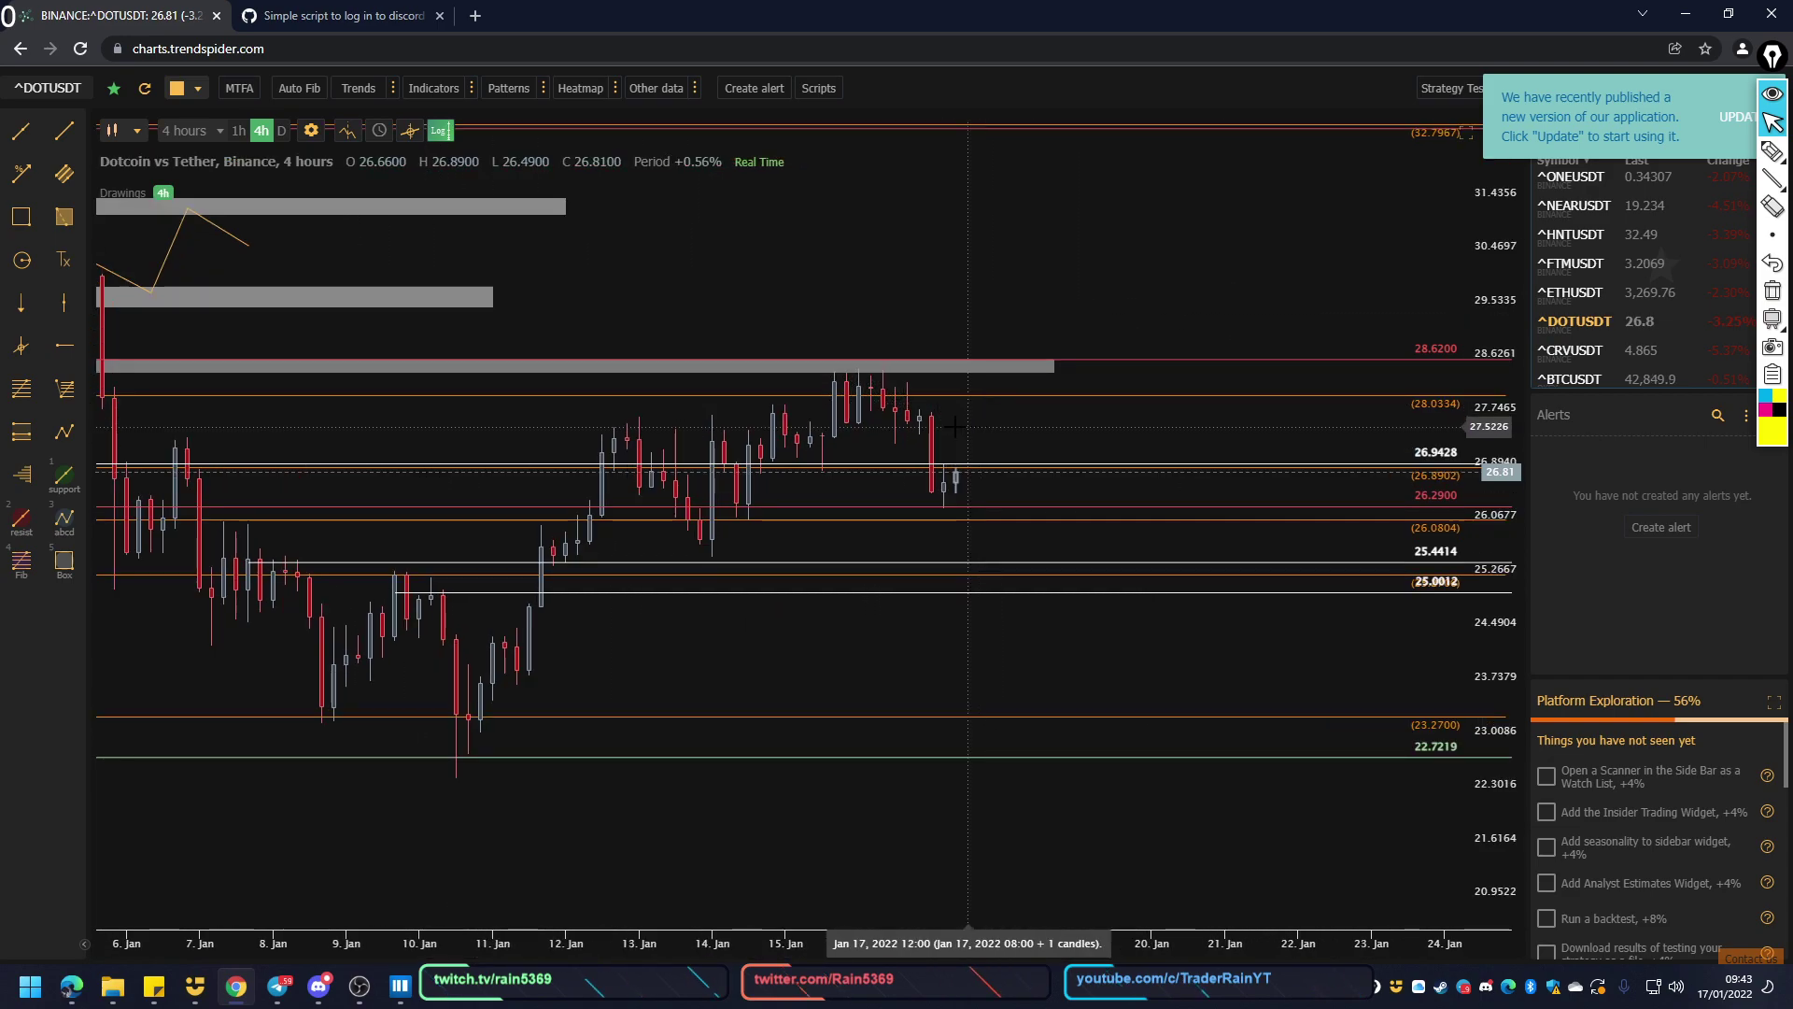
{"action": "scroll", "coordinate": [980, 410], "scroll_direction": "up", "scroll_amount": 2}
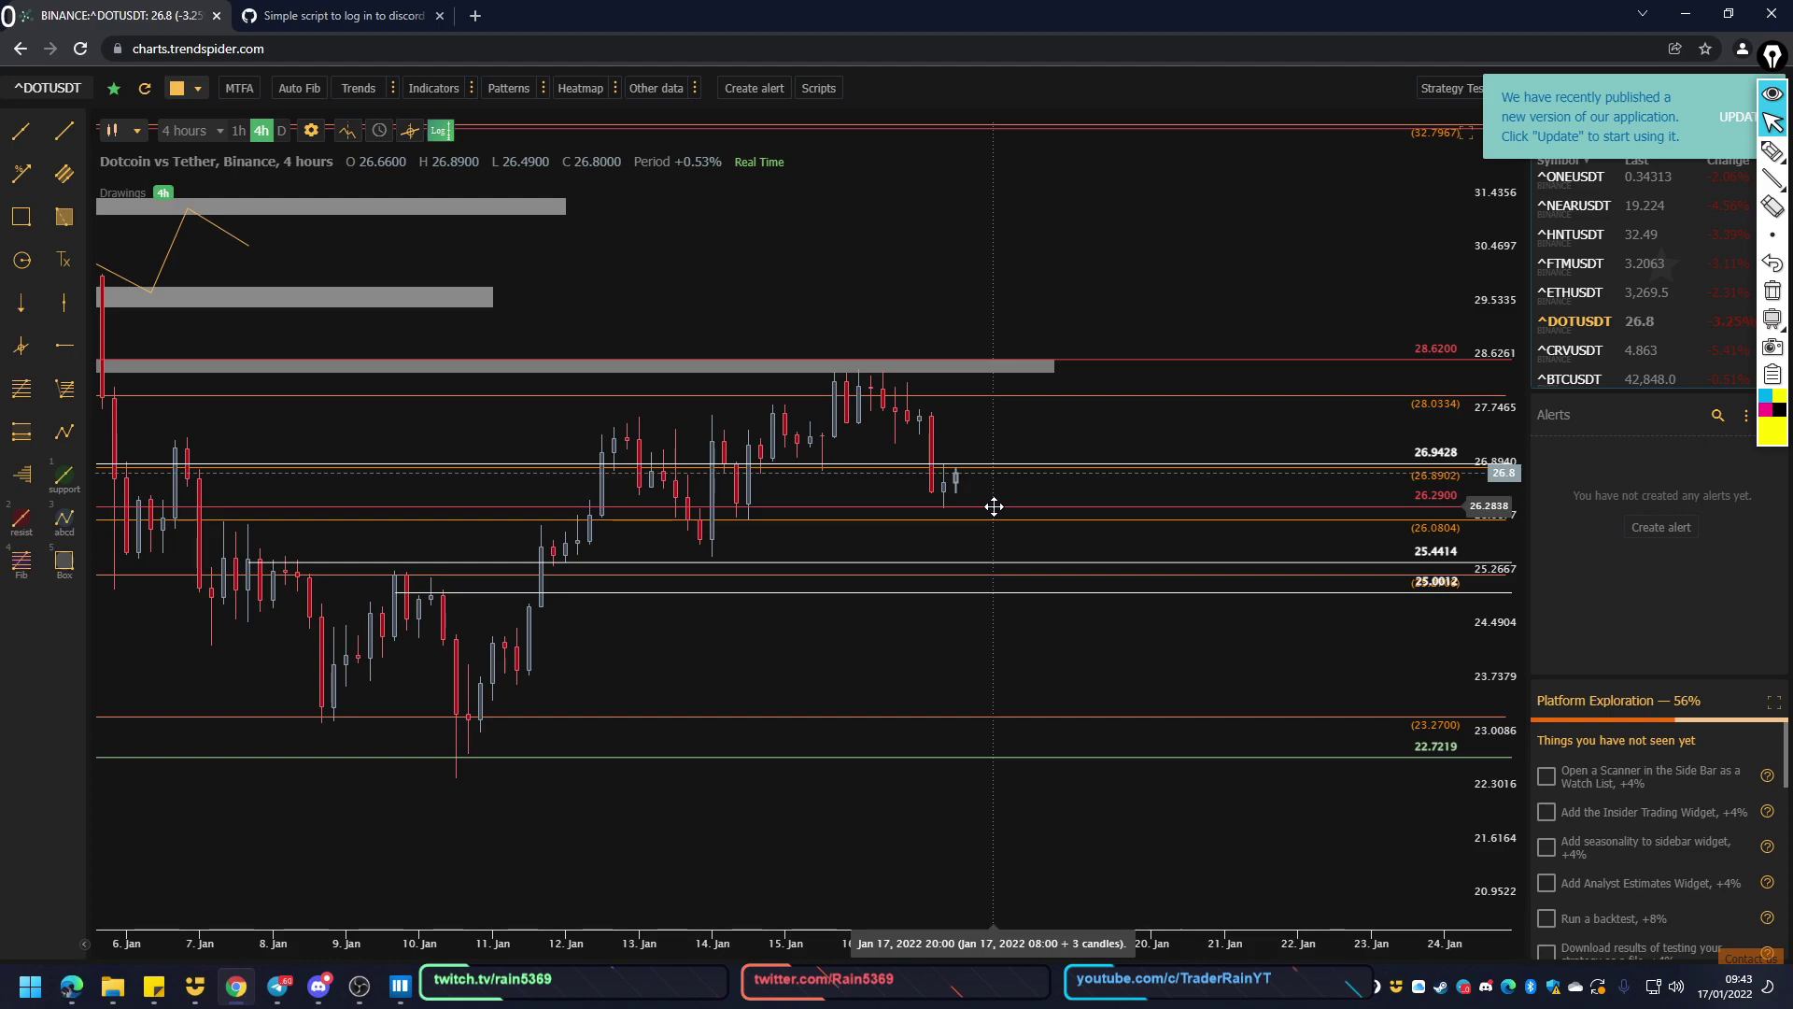
{"action": "scroll", "coordinate": [981, 513], "scroll_direction": "down", "scroll_amount": 3}
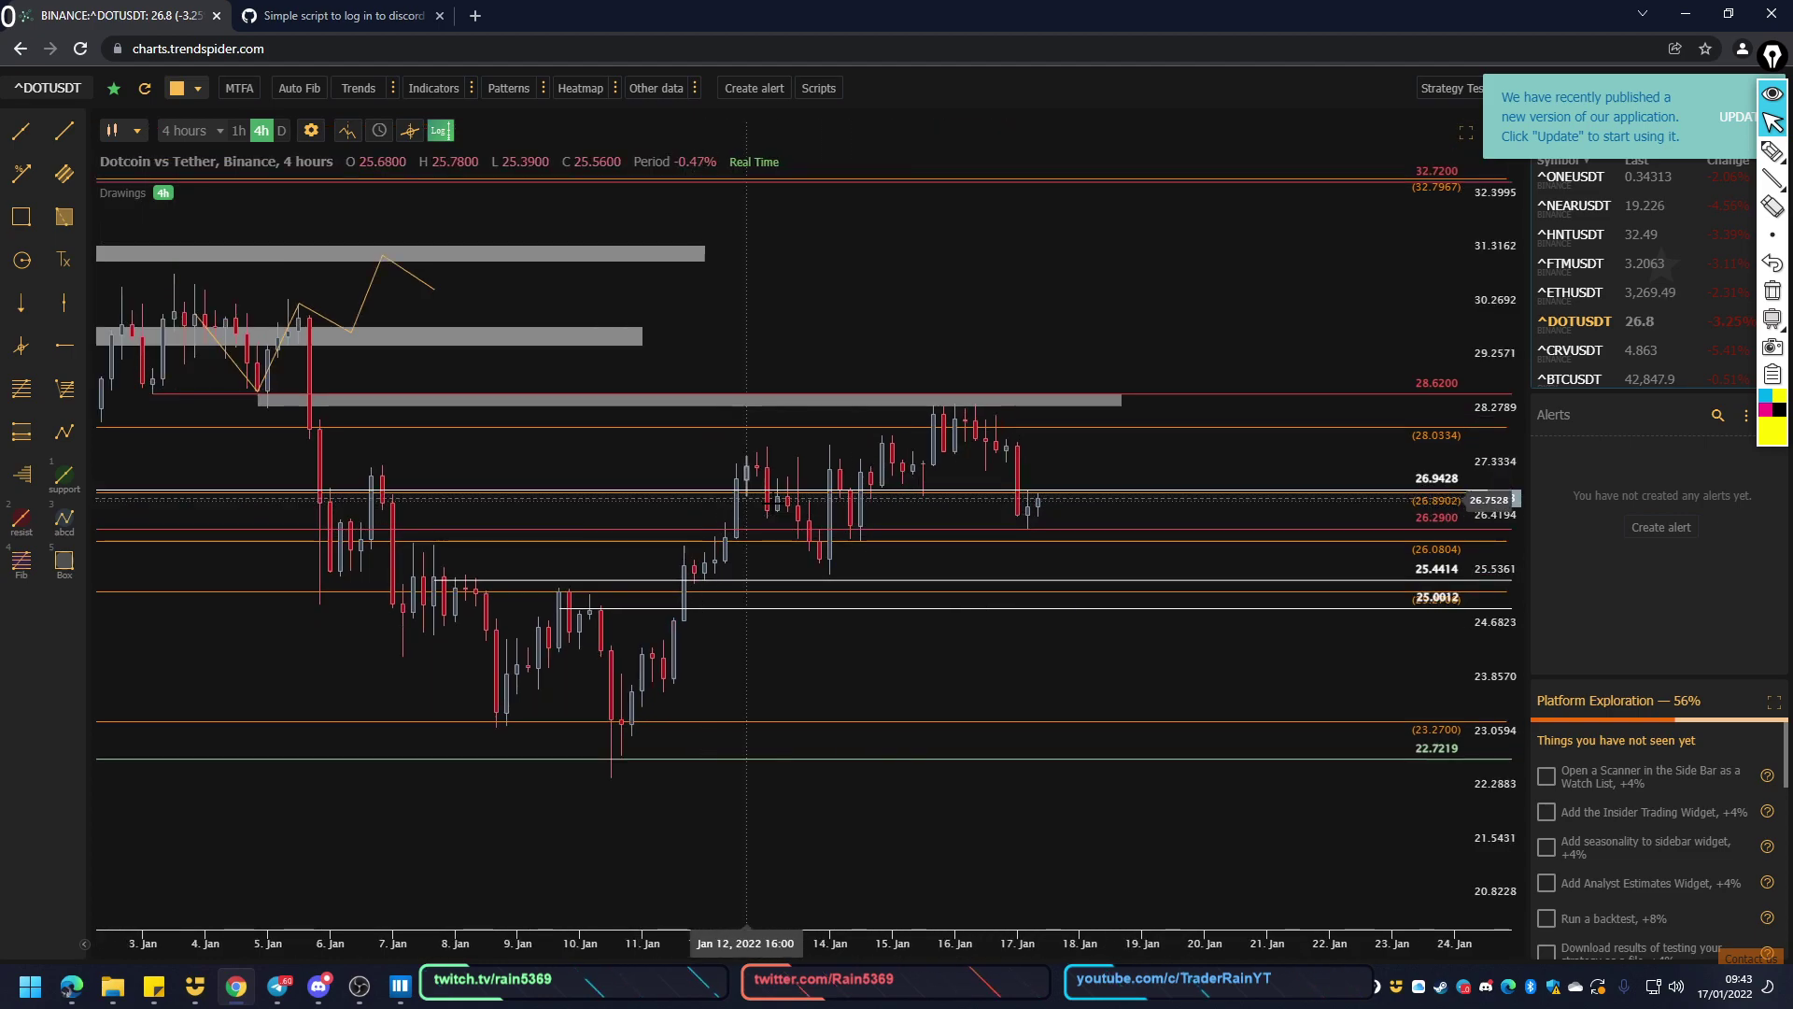
{"action": "scroll", "coordinate": [972, 516], "scroll_direction": "up", "scroll_amount": 1}
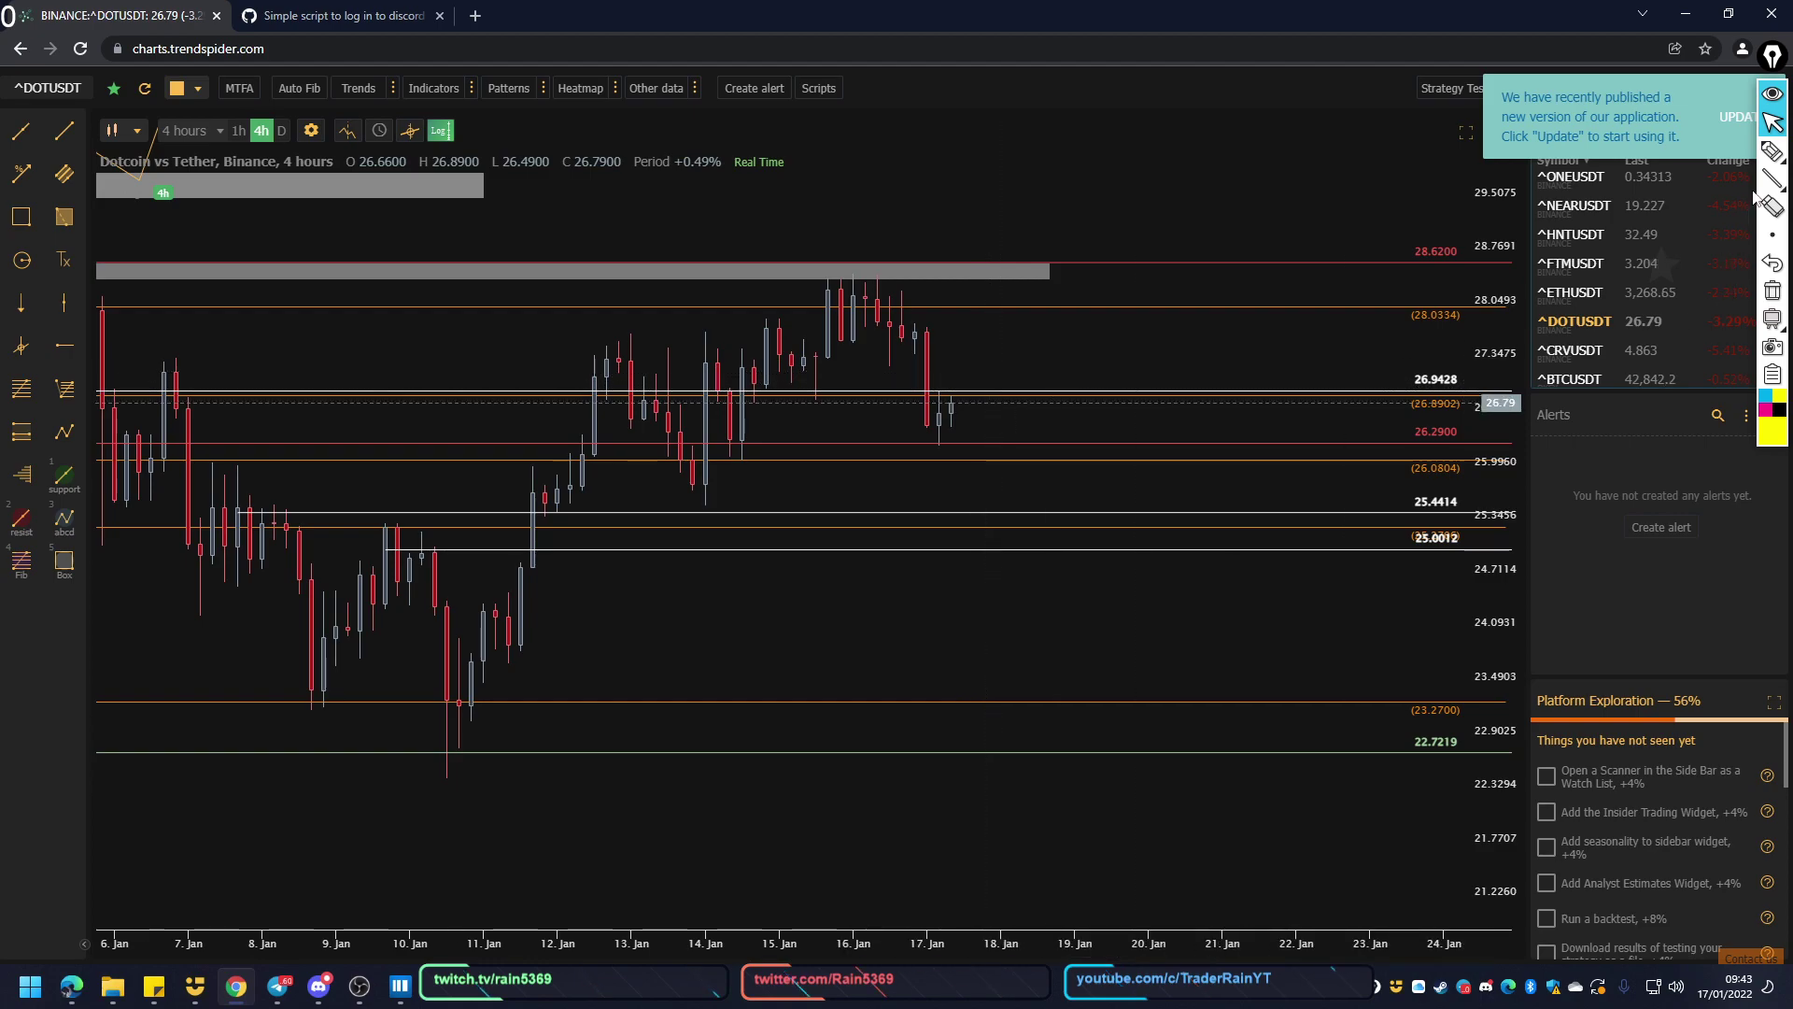
In pen, mark DOTUSDT's level at about 27.35 and a projected drop to the 25.4414 line, underline the 12 January base and handwrite the target price
{"action": "left_click", "coordinate": [1772, 151]}
{"action": "mouse_move", "coordinate": [911, 403]}
{"action": "left_mouse_down"}
{"action": "mouse_move", "coordinate": [937, 437]}
{"action": "mouse_move", "coordinate": [961, 354]}
{"action": "left_mouse_up"}
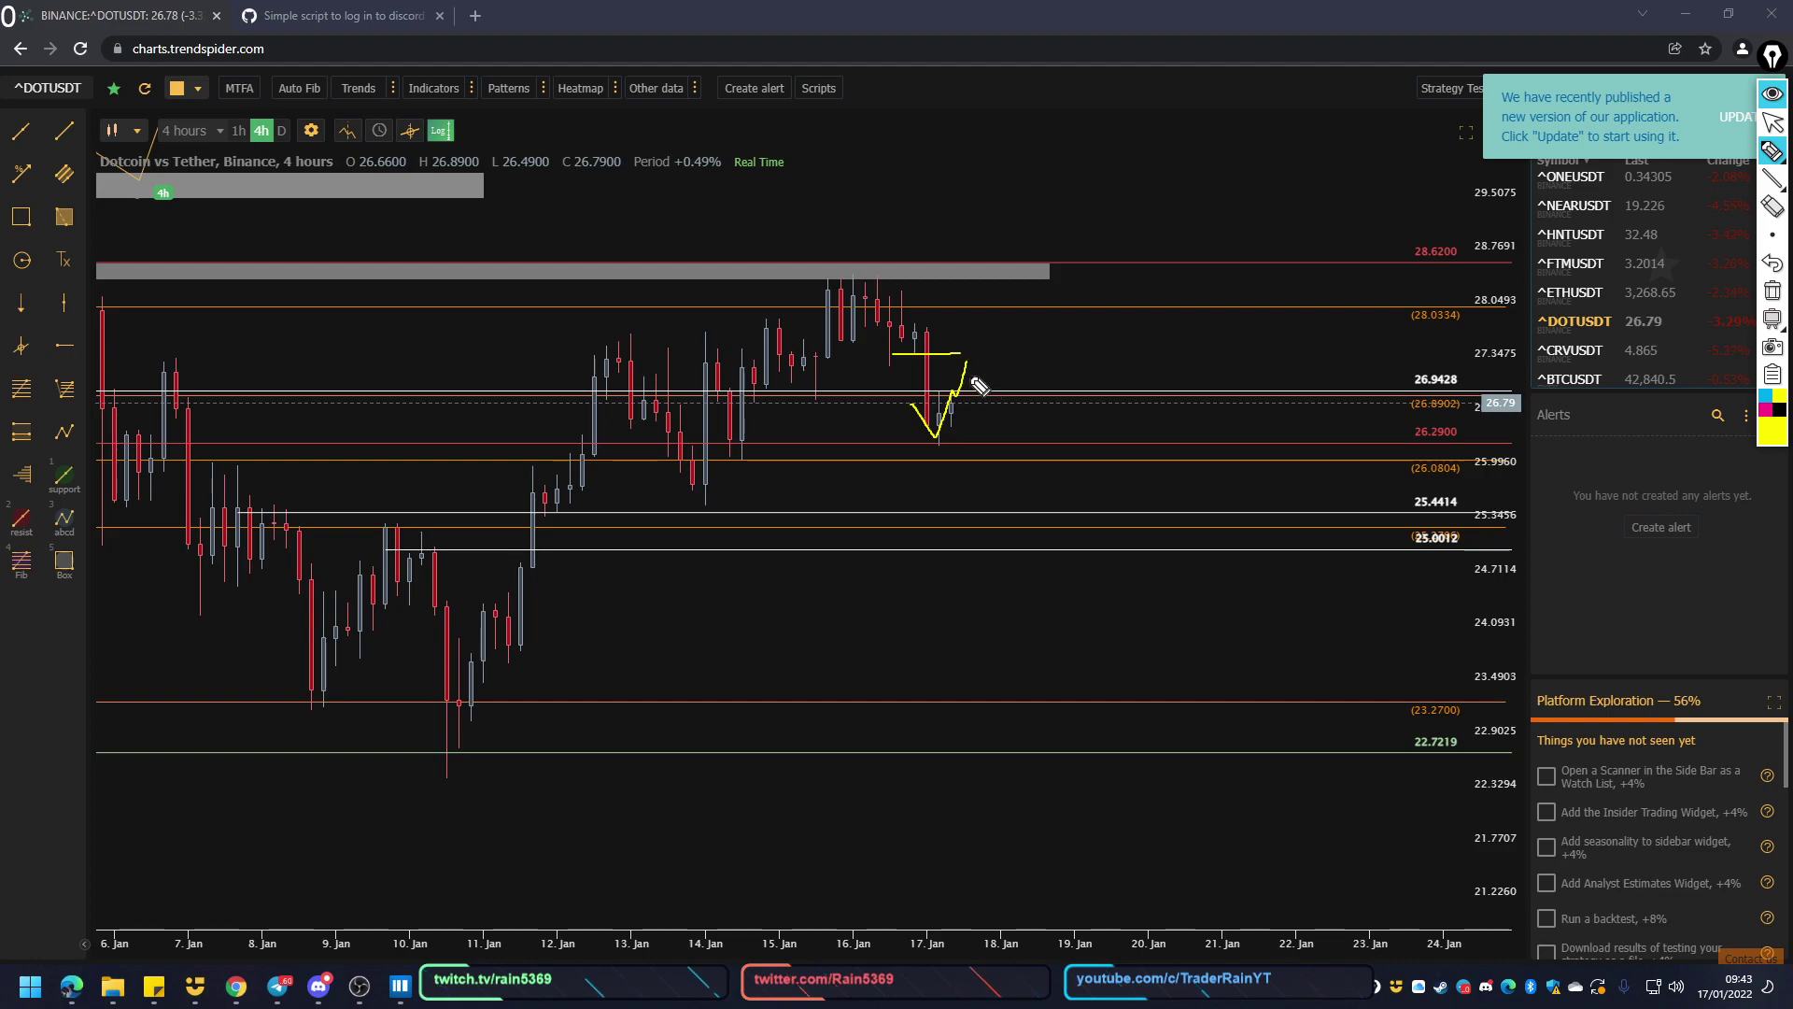
{"action": "left_click_drag", "start_coordinate": [1011, 409], "coordinate": [1064, 512]}
{"action": "left_click_drag", "start_coordinate": [526, 515], "coordinate": [584, 514]}
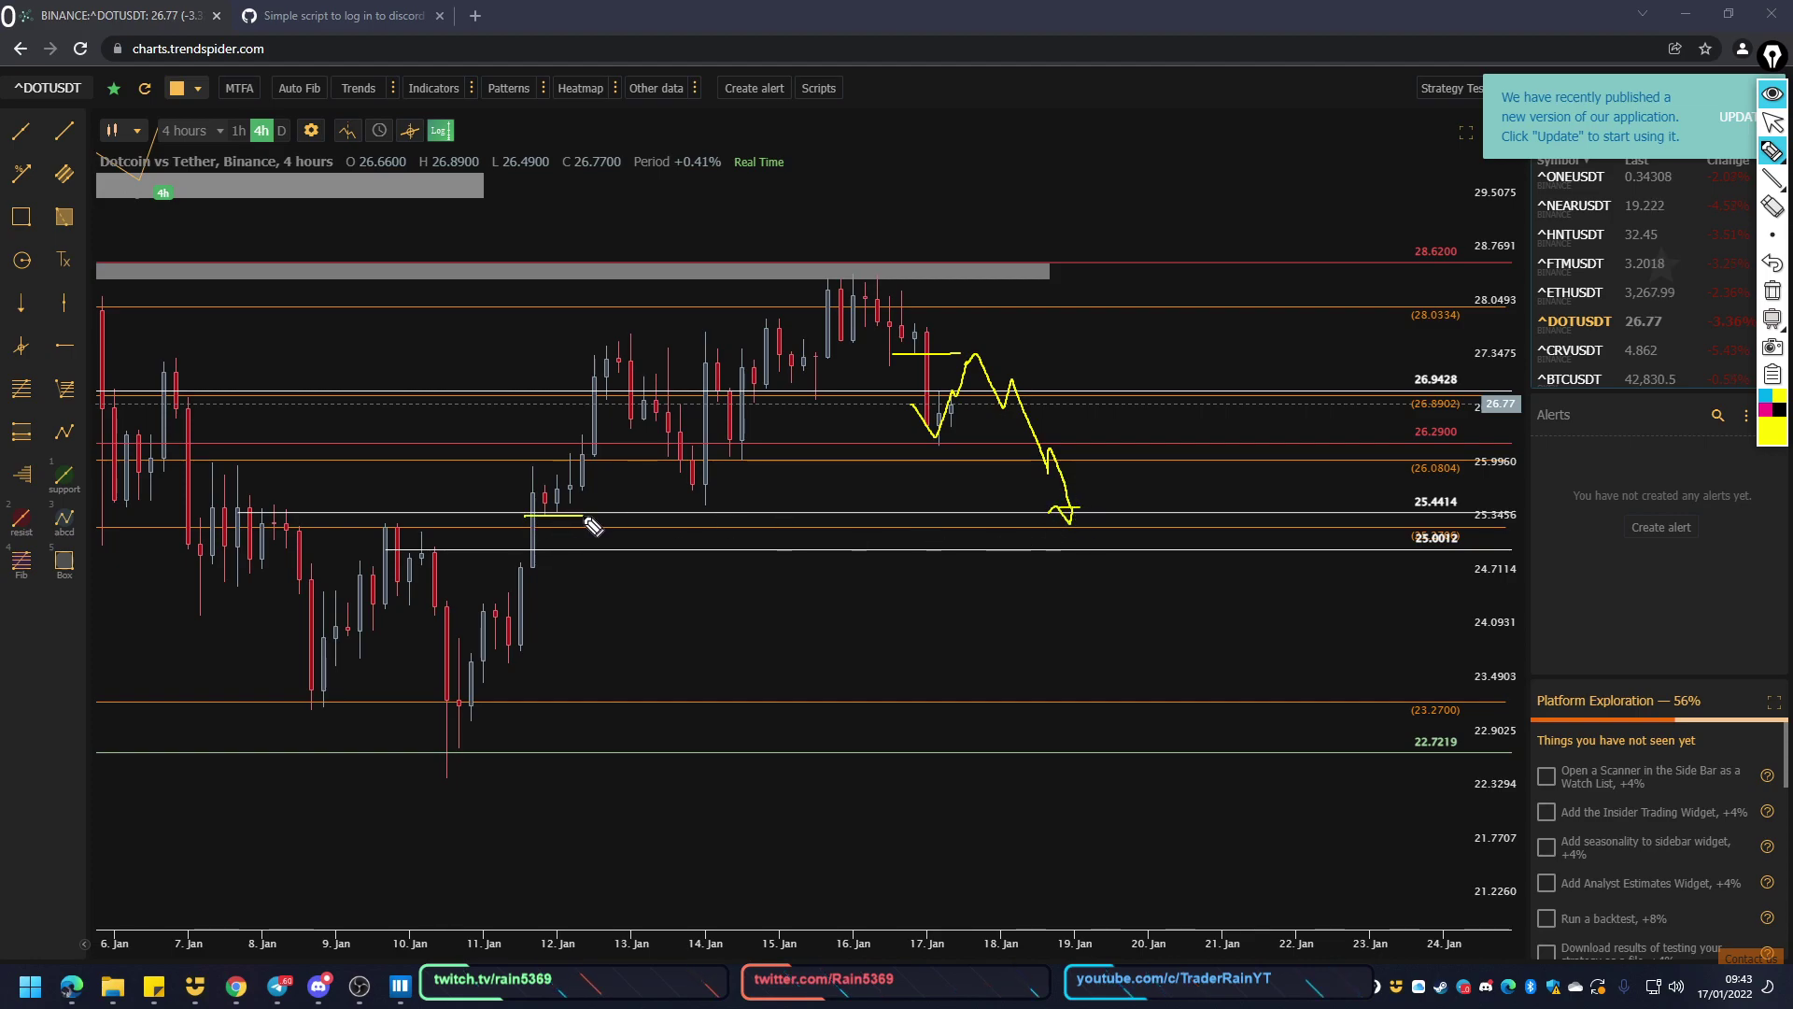
{"action": "left_click_drag", "start_coordinate": [1158, 510], "coordinate": [1170, 528]}
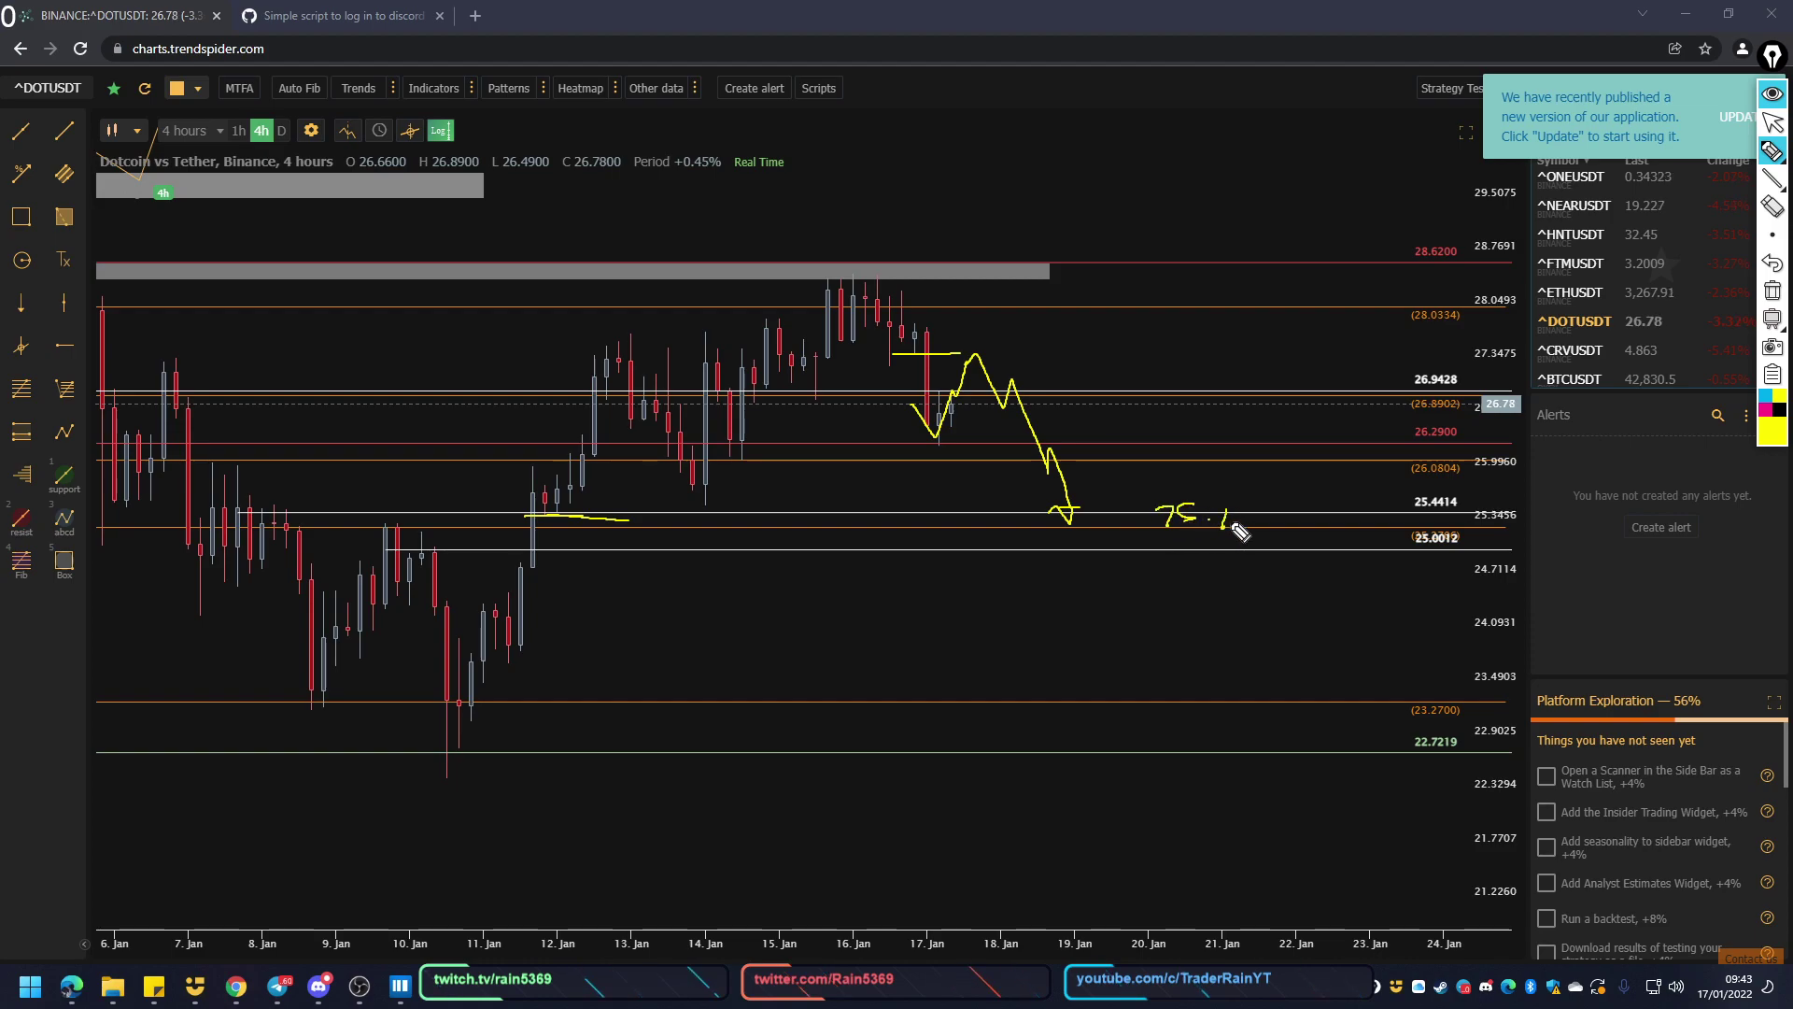
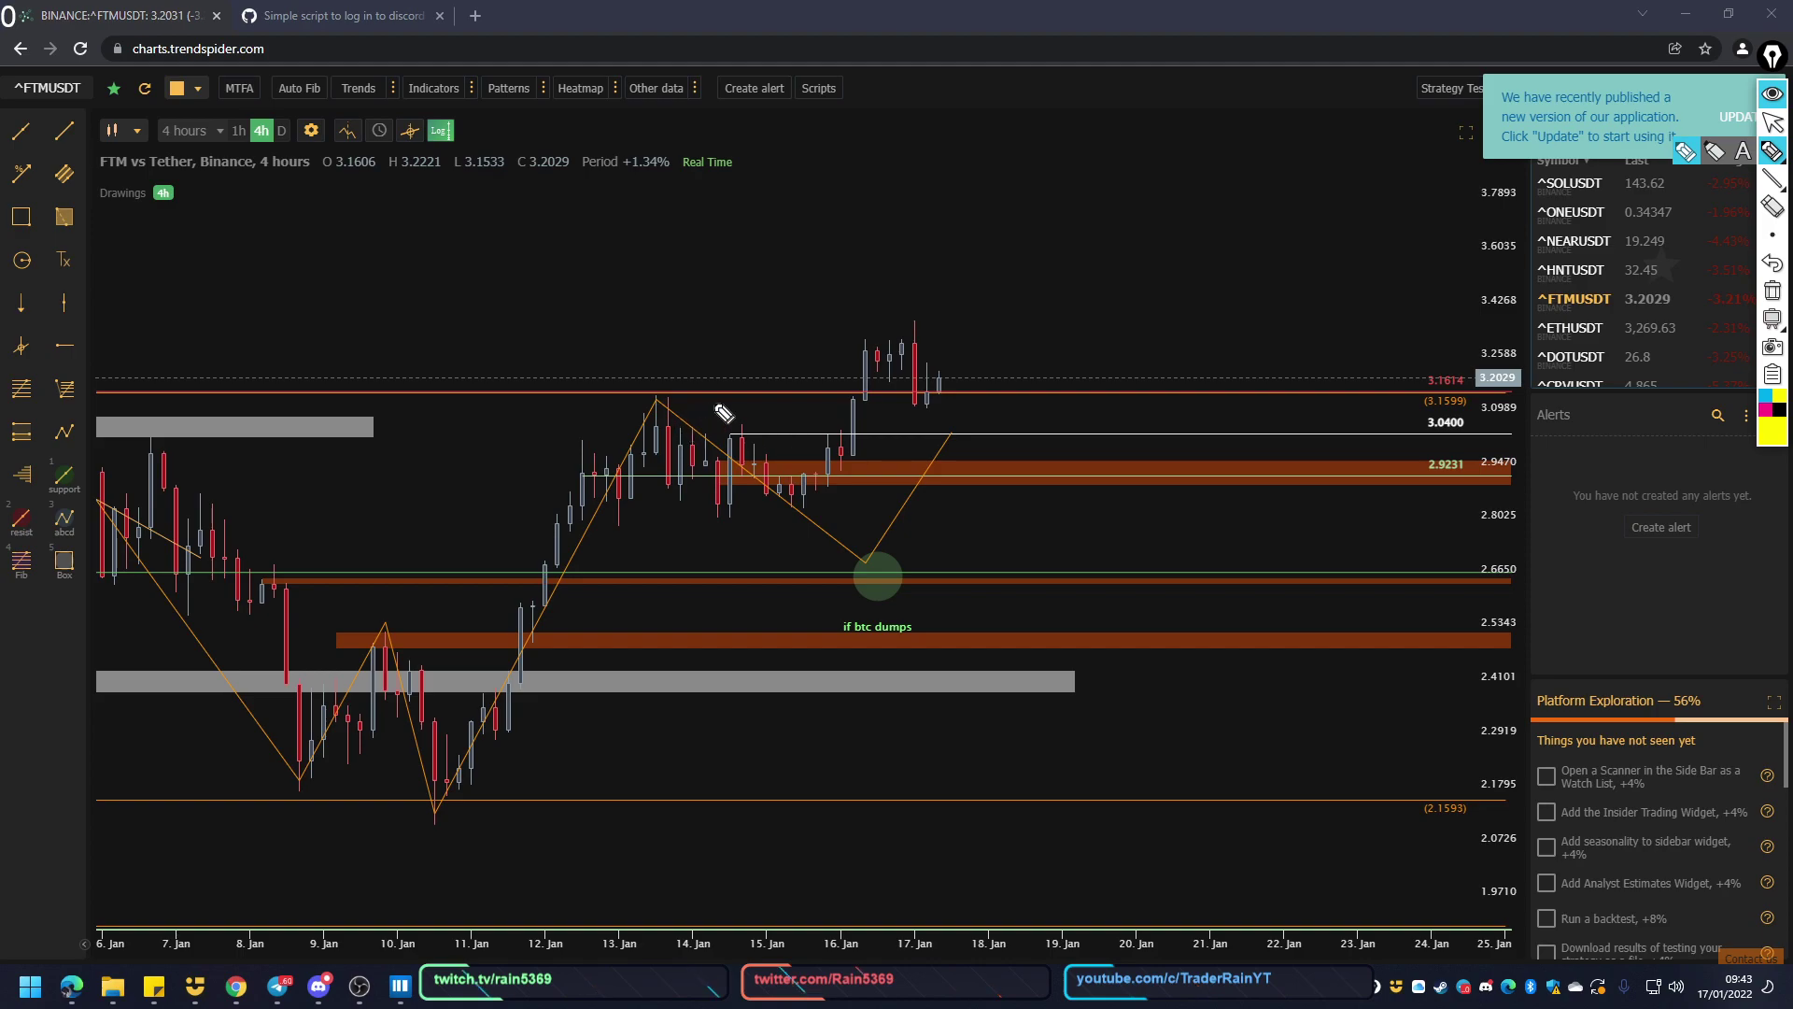
In pen, trace FTMUSDT's drop to the green circle, the actual rise and pullback, and the 13 January high level, and clear the marks
{"action": "left_click_drag", "start_coordinate": [652, 402], "coordinate": [887, 577]}
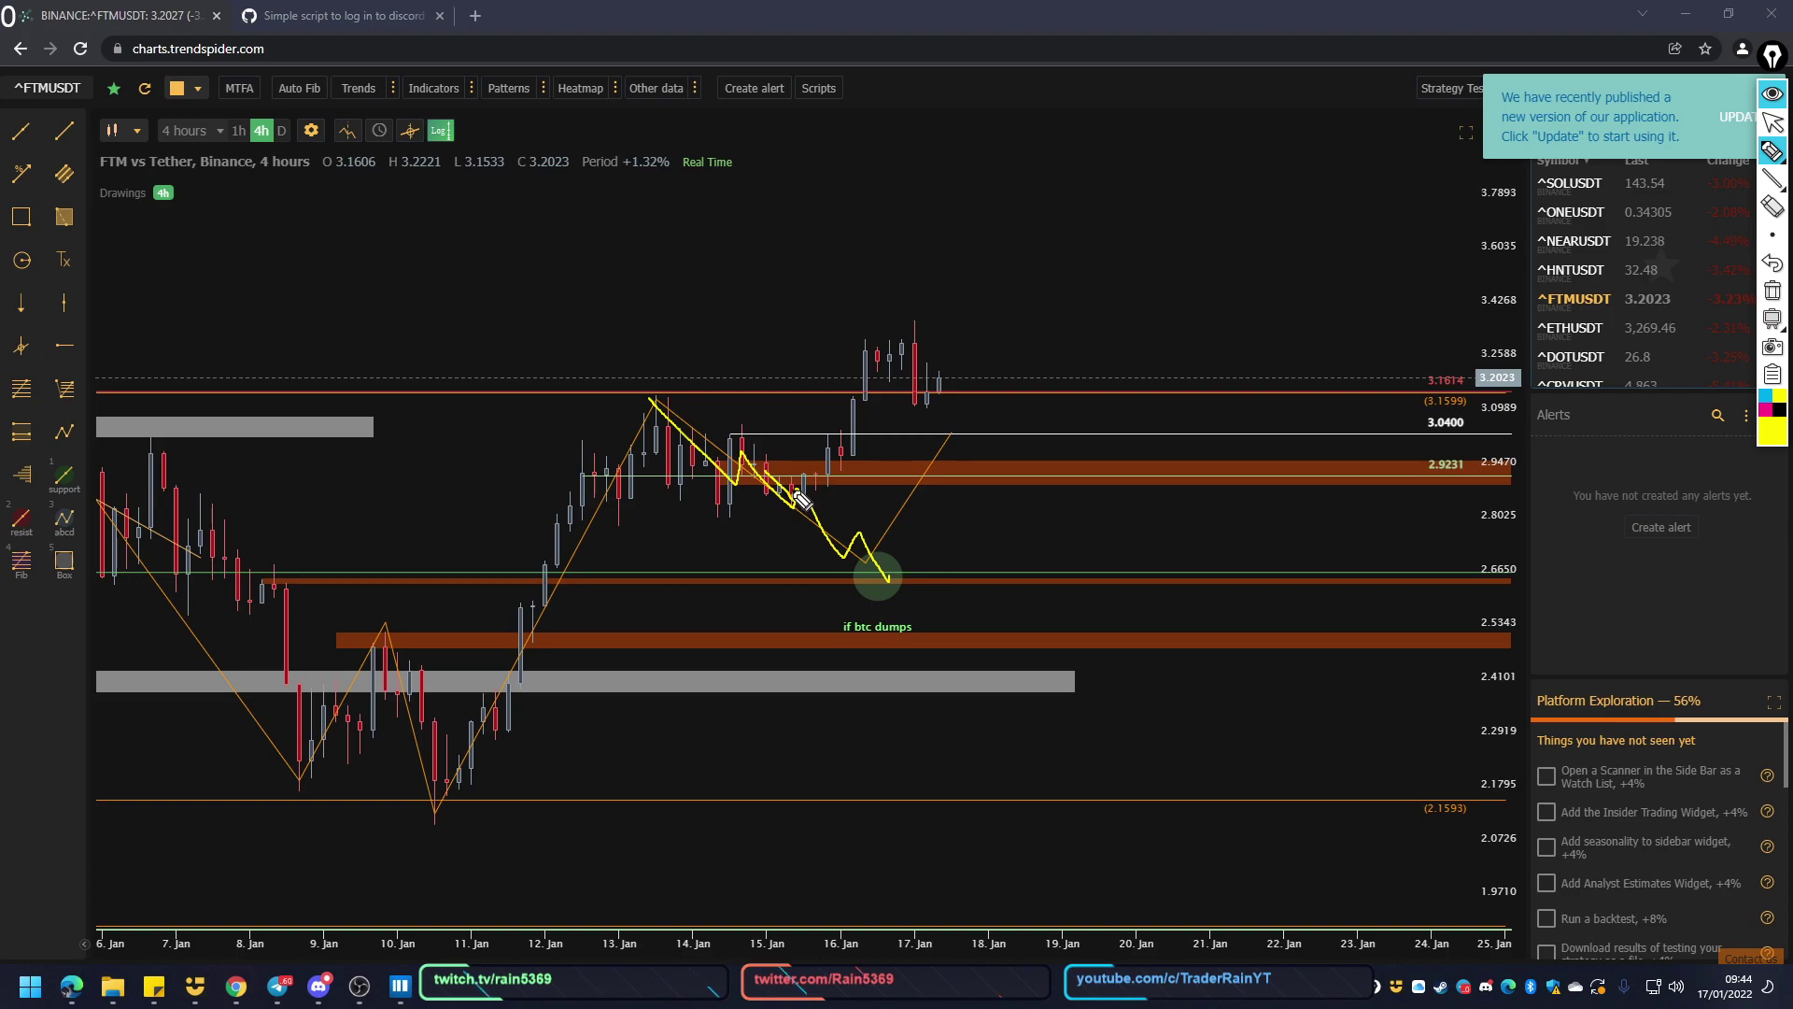
{"action": "mouse_move", "coordinate": [790, 505]}
{"action": "left_mouse_down"}
{"action": "mouse_move", "coordinate": [870, 373]}
{"action": "mouse_move", "coordinate": [927, 393]}
{"action": "left_mouse_up"}
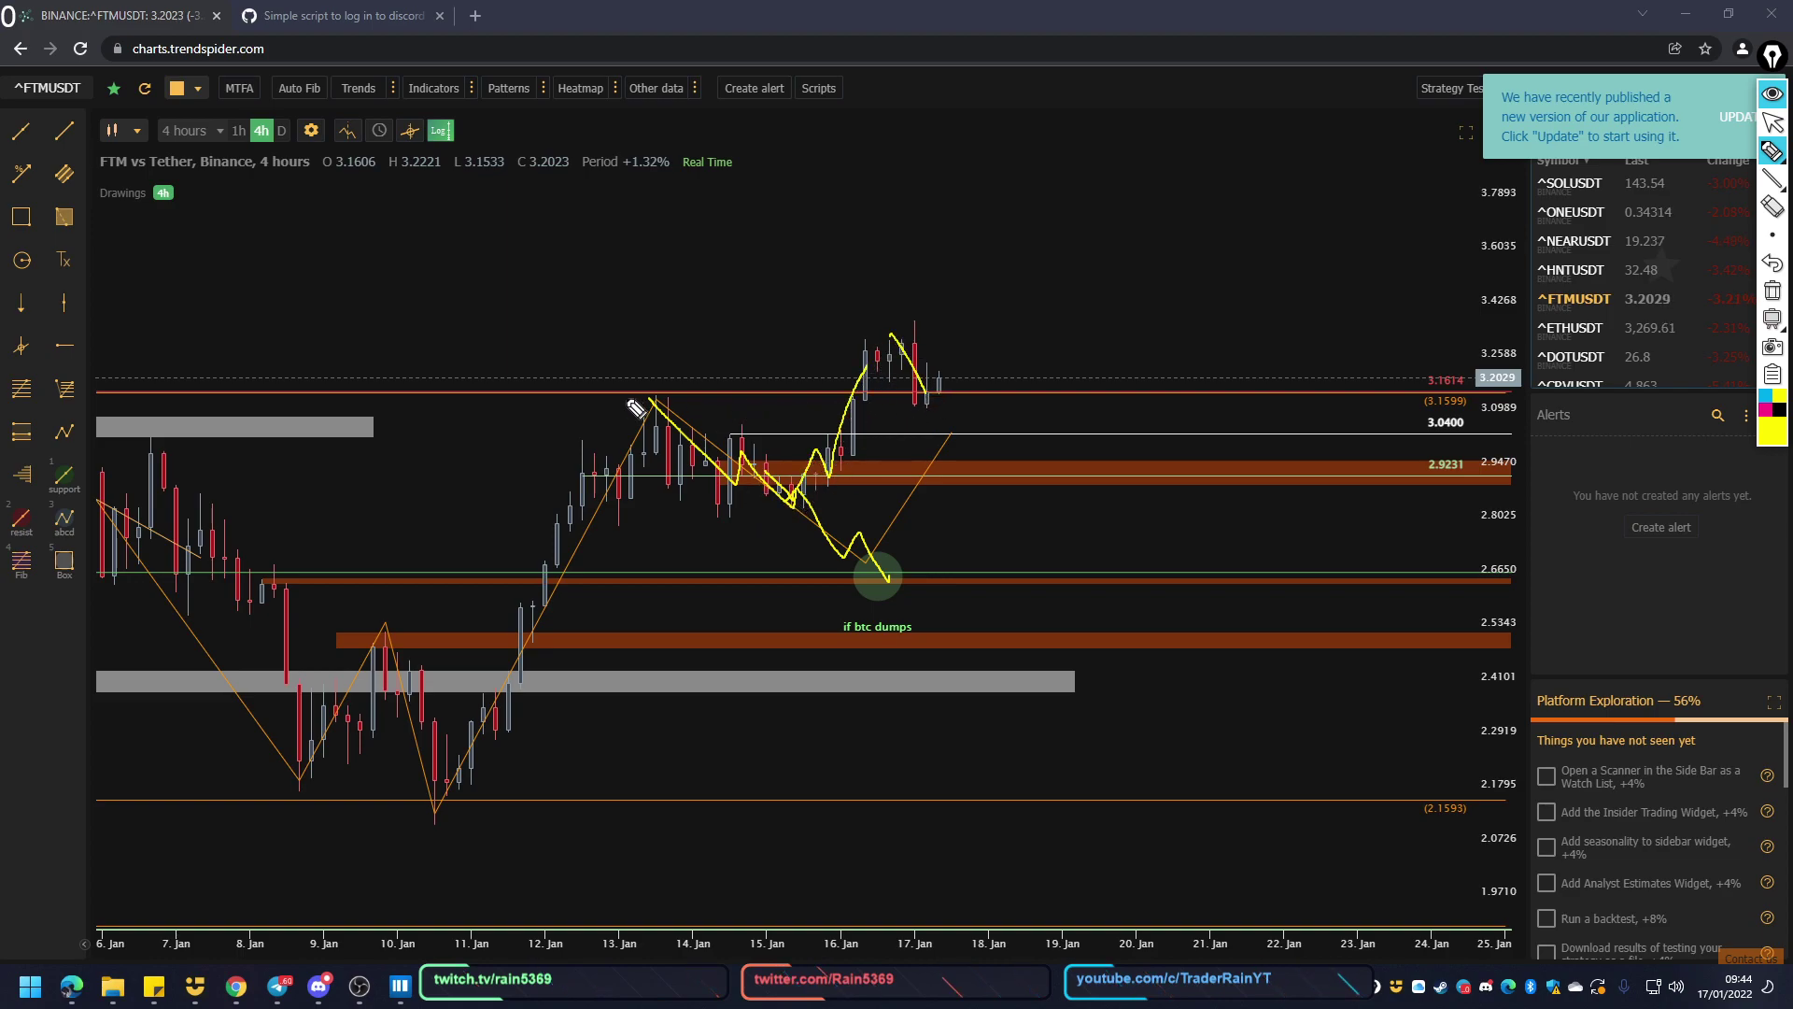
{"action": "left_click_drag", "start_coordinate": [638, 399], "coordinate": [977, 402]}
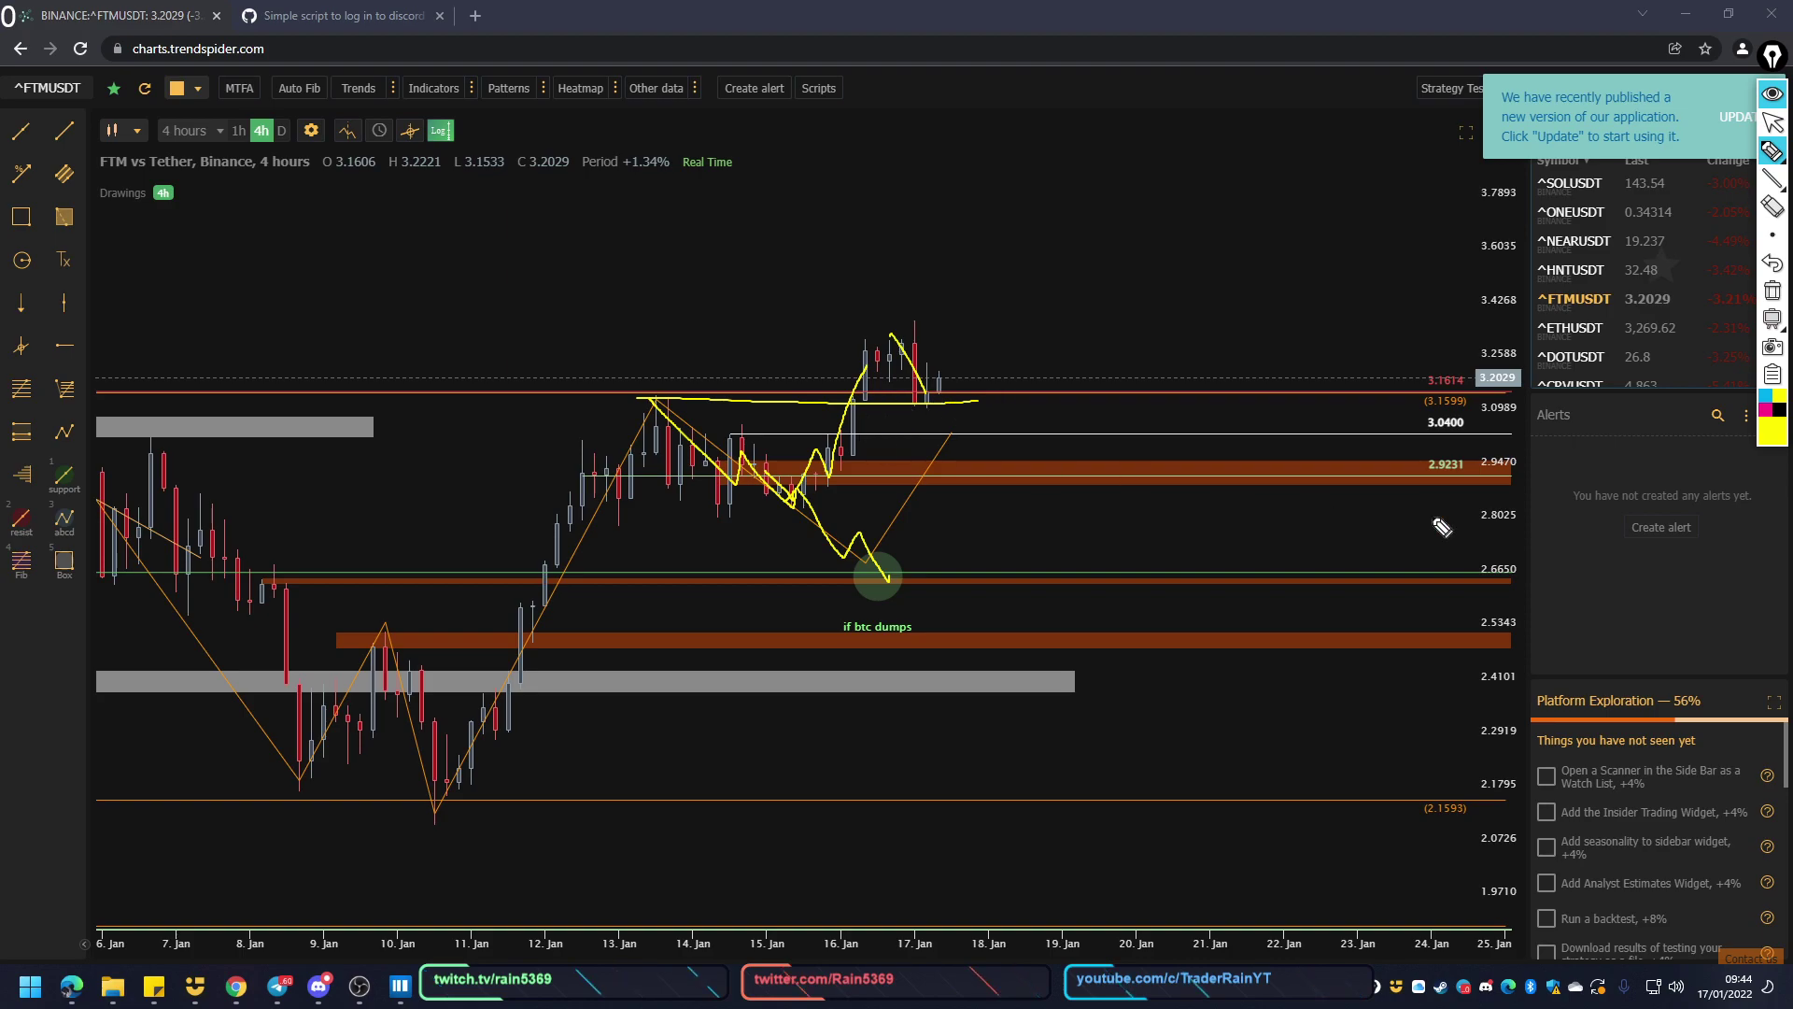
{"action": "left_click", "coordinate": [1772, 319]}
{"action": "left_click", "coordinate": [1771, 122]}
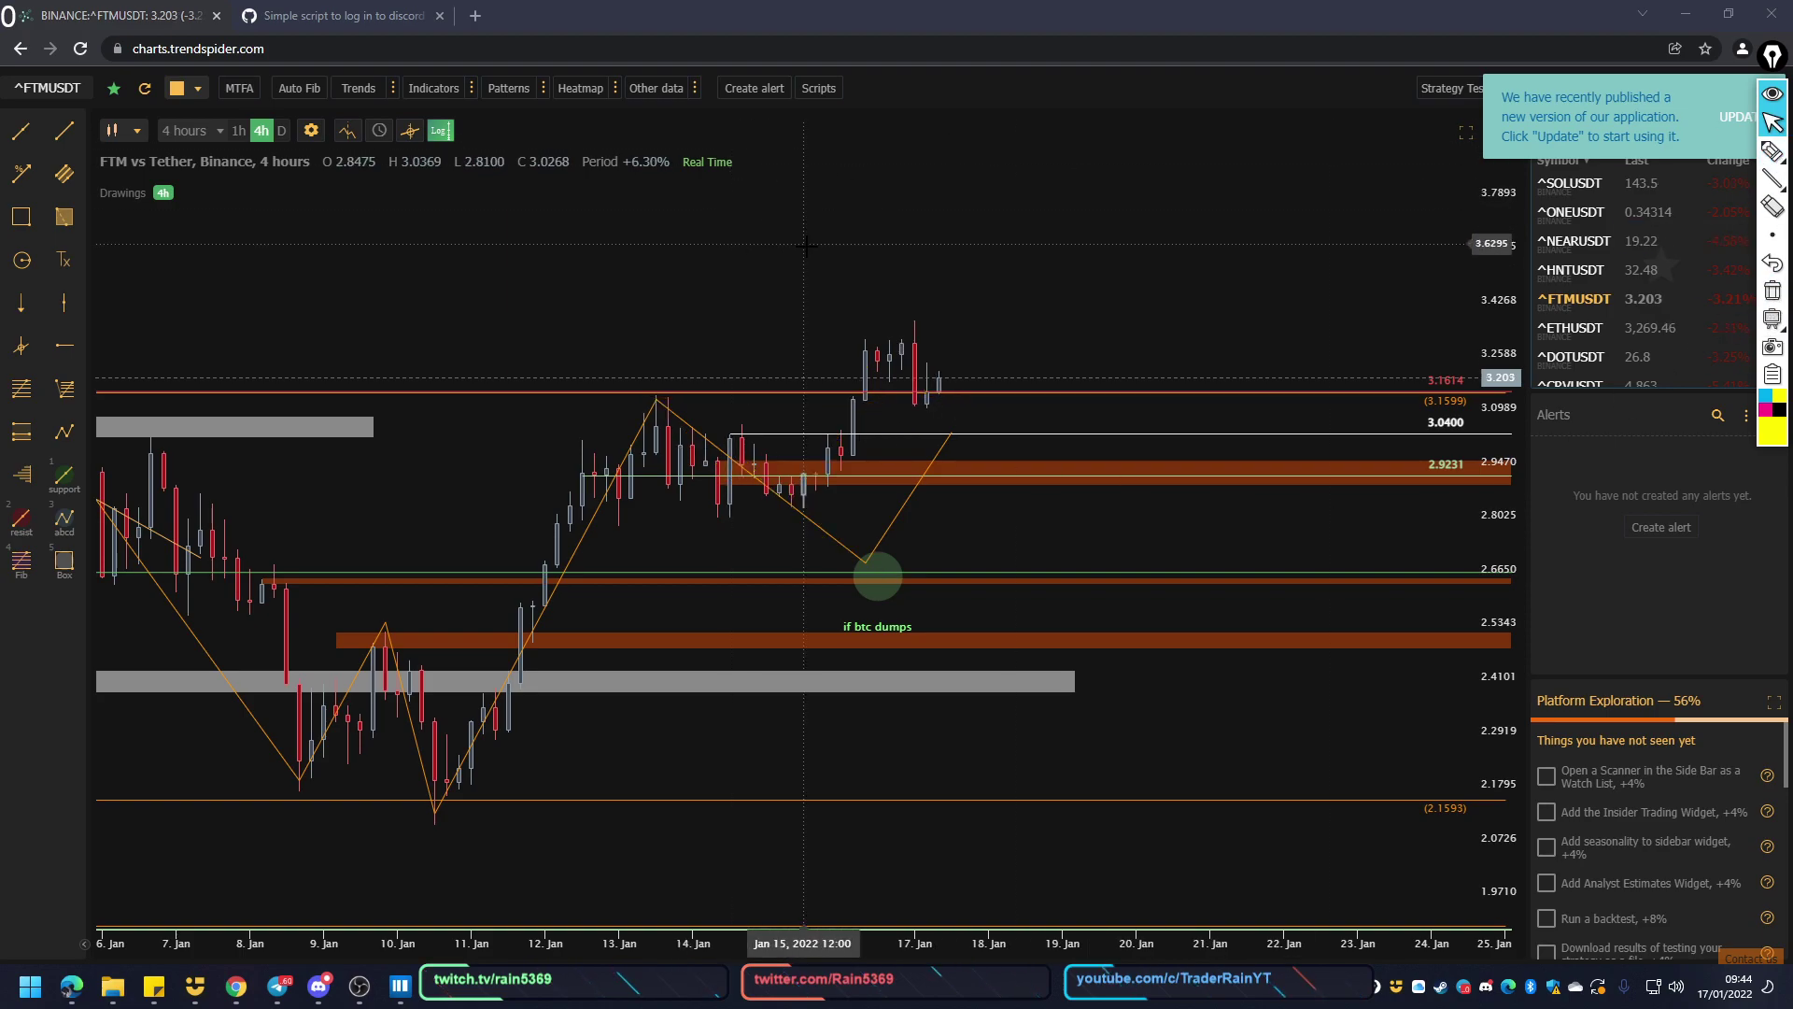
Draw a filled grey zone on FTMUSDT starting at the 13 January high, between the 3.1599 and 3.0400 lines
{"action": "left_click", "coordinate": [64, 216]}
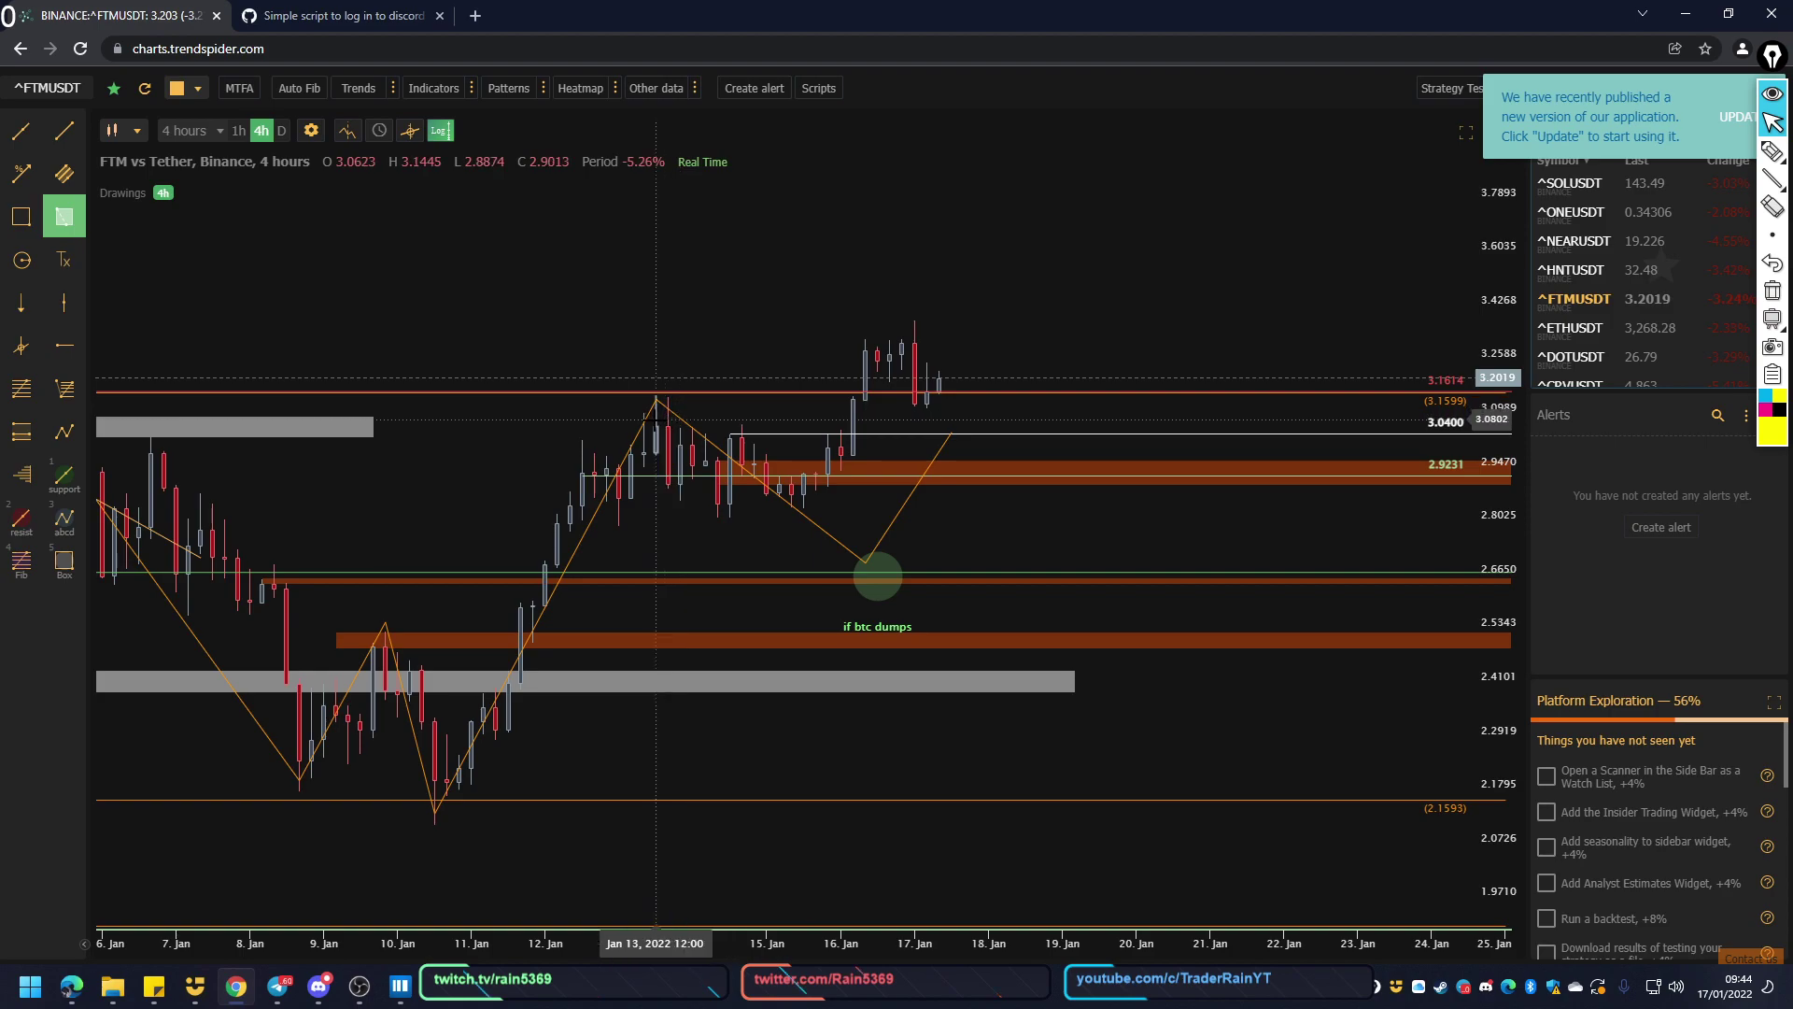
{"action": "left_click_drag", "start_coordinate": [657, 396], "coordinate": [1036, 425]}
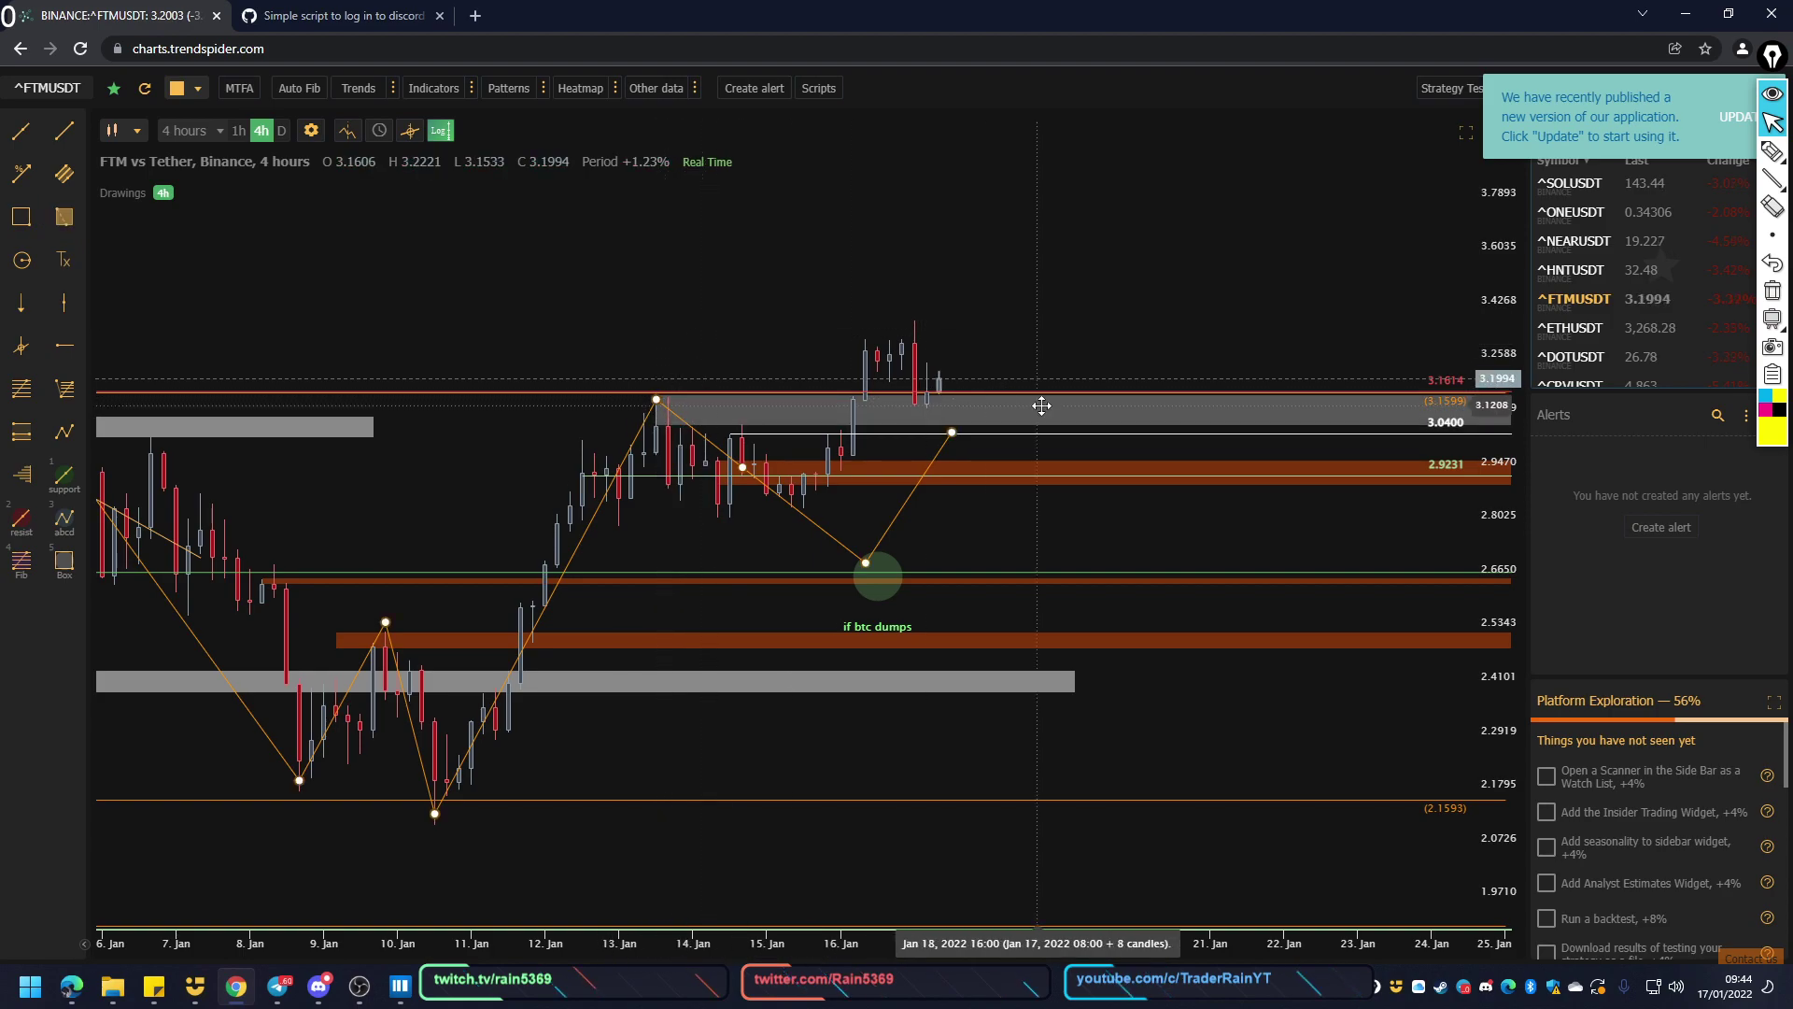
In pen, mark FTMUSDT levels at about 3.24 and 3.29 with projected breakout and drop paths, circle the 16 January candles, and clear the marks
{"action": "left_click", "coordinate": [1770, 209]}
{"action": "mouse_move", "coordinate": [904, 359]}
{"action": "left_mouse_down"}
{"action": "mouse_move", "coordinate": [927, 406]}
{"action": "mouse_move", "coordinate": [972, 356]}
{"action": "left_mouse_up"}
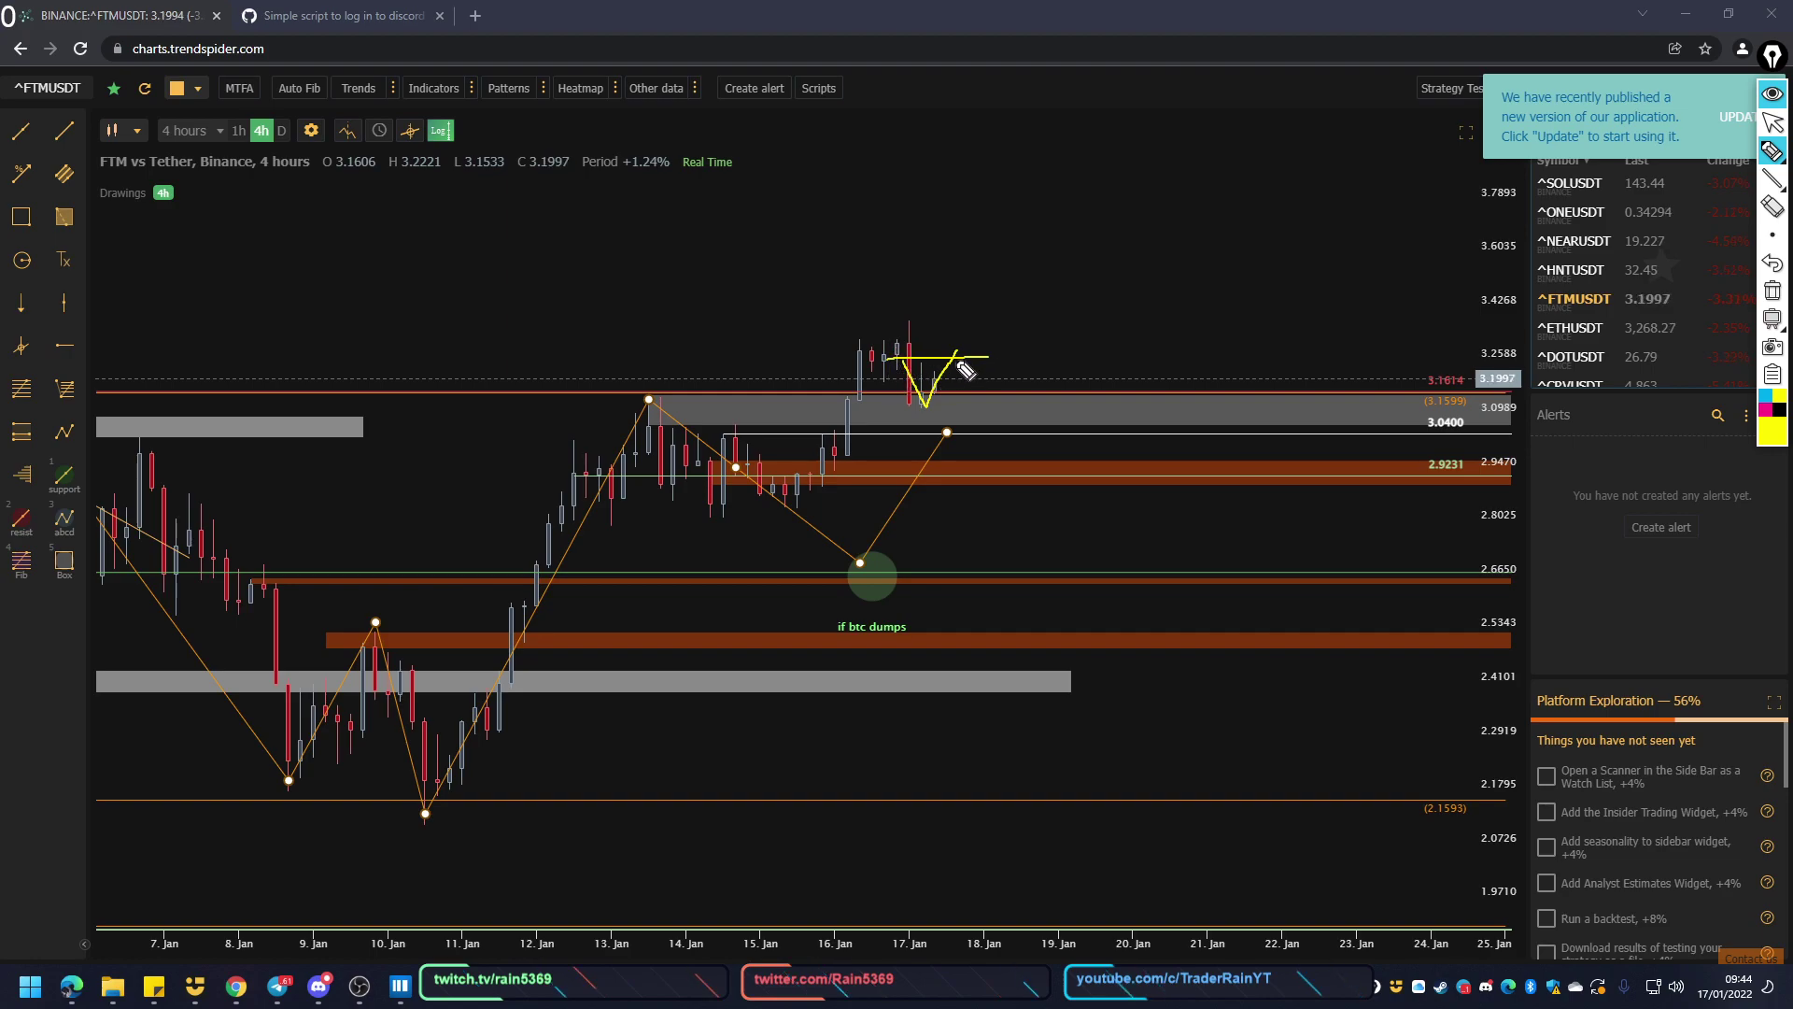
{"action": "mouse_move", "coordinate": [952, 362]}
{"action": "left_mouse_down"}
{"action": "mouse_move", "coordinate": [1005, 426]}
{"action": "mouse_move", "coordinate": [1013, 412]}
{"action": "mouse_move", "coordinate": [954, 369]}
{"action": "mouse_move", "coordinate": [968, 334]}
{"action": "mouse_move", "coordinate": [1042, 347]}
{"action": "mouse_move", "coordinate": [1000, 344]}
{"action": "mouse_move", "coordinate": [1039, 268]}
{"action": "mouse_move", "coordinate": [1102, 312]}
{"action": "left_mouse_up"}
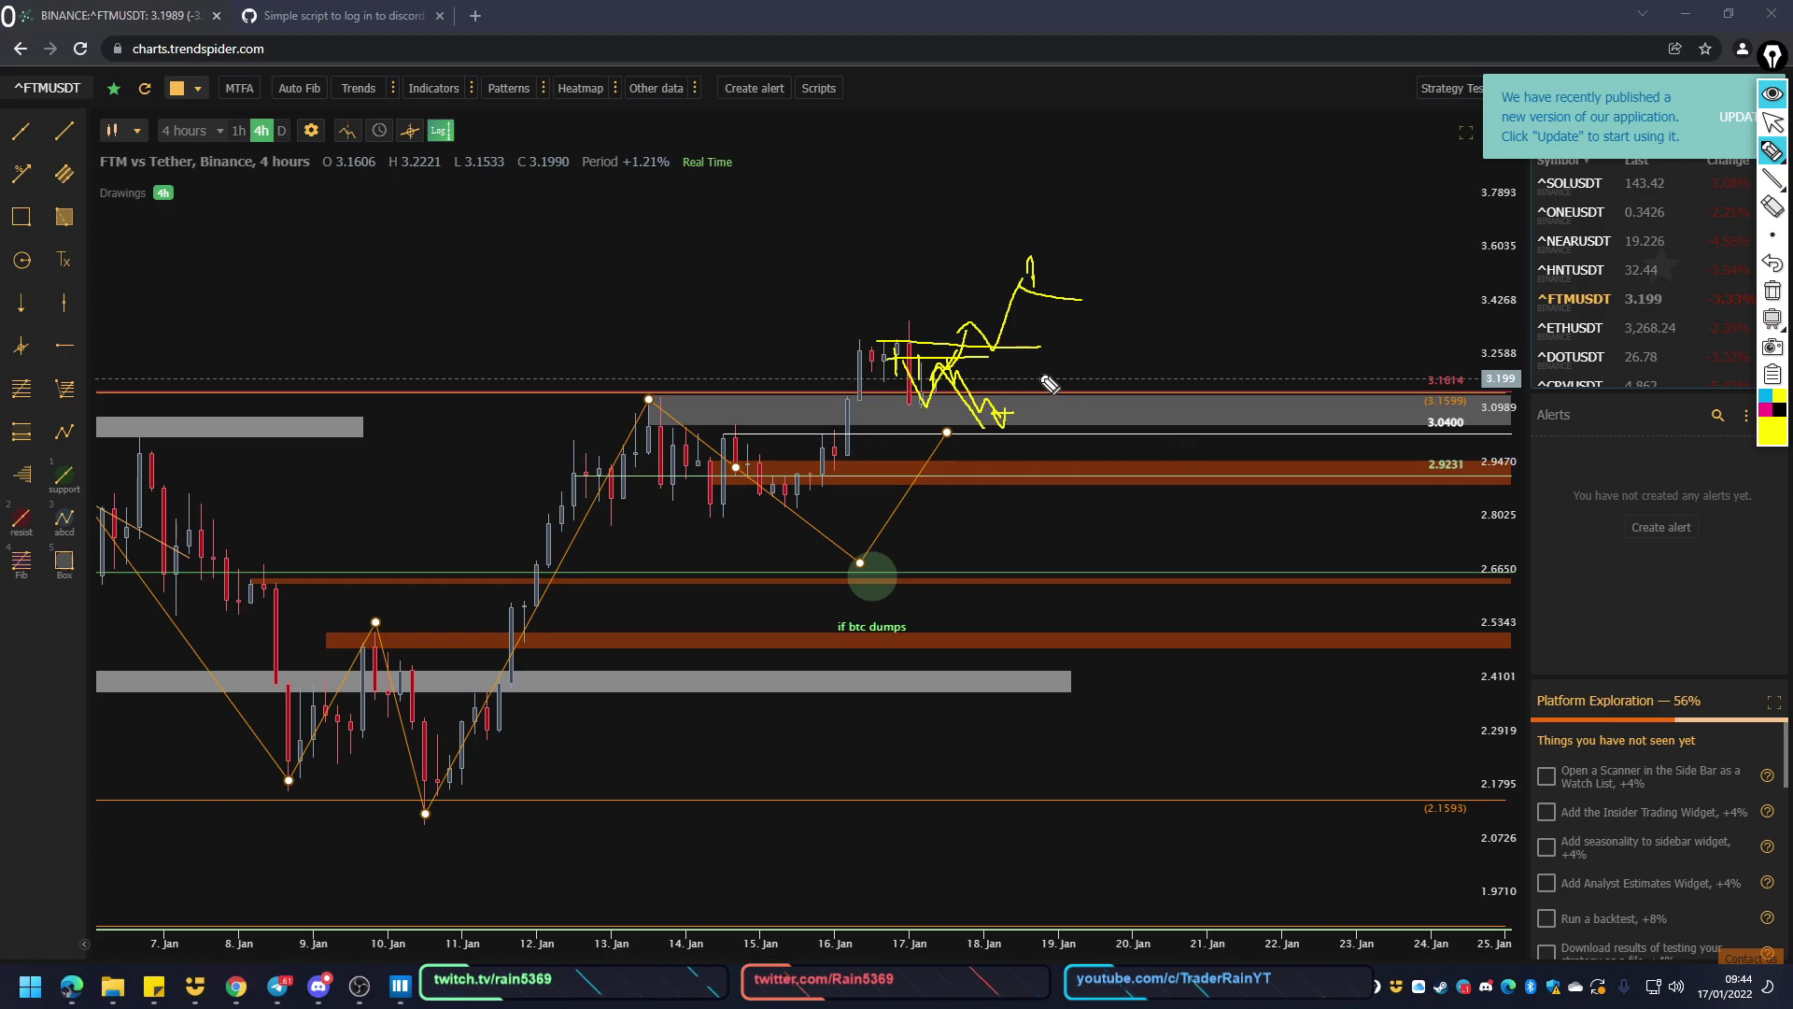
{"action": "mouse_move", "coordinate": [919, 348]}
{"action": "left_mouse_down"}
{"action": "mouse_move", "coordinate": [858, 374]}
{"action": "mouse_move", "coordinate": [920, 350]}
{"action": "mouse_move", "coordinate": [882, 381]}
{"action": "left_mouse_up"}
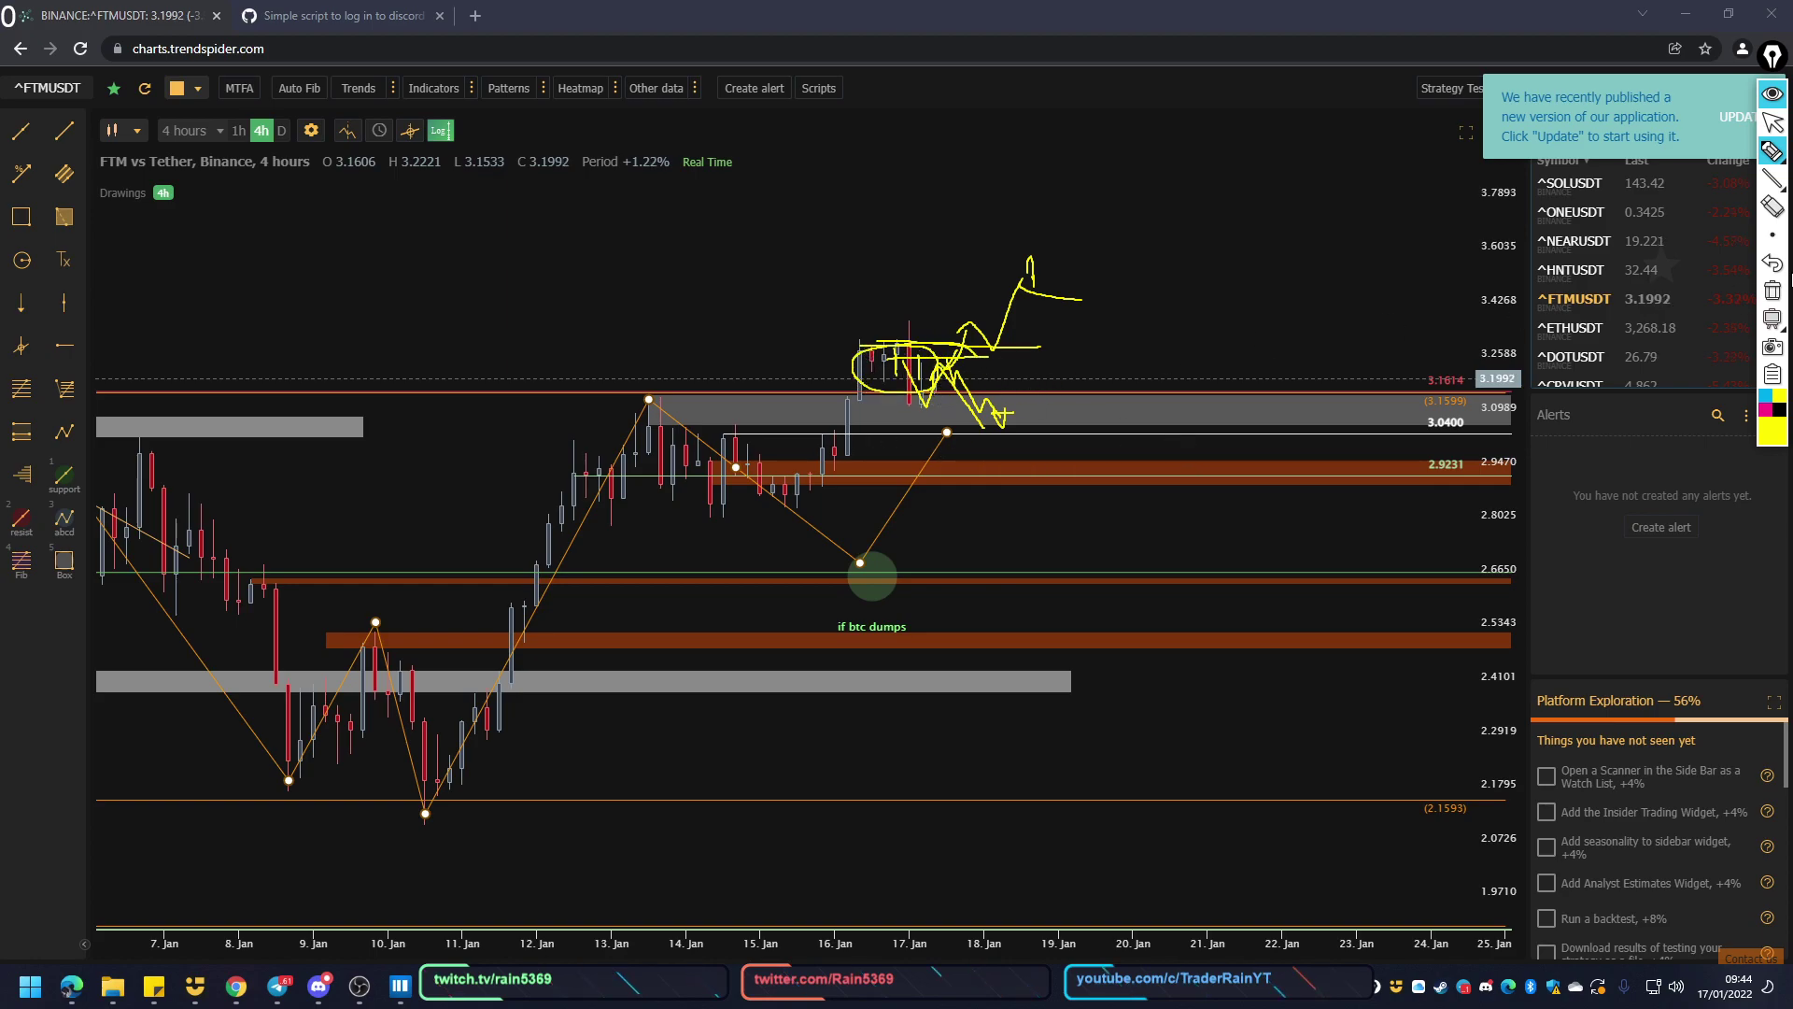
{"action": "left_click", "coordinate": [1773, 291]}
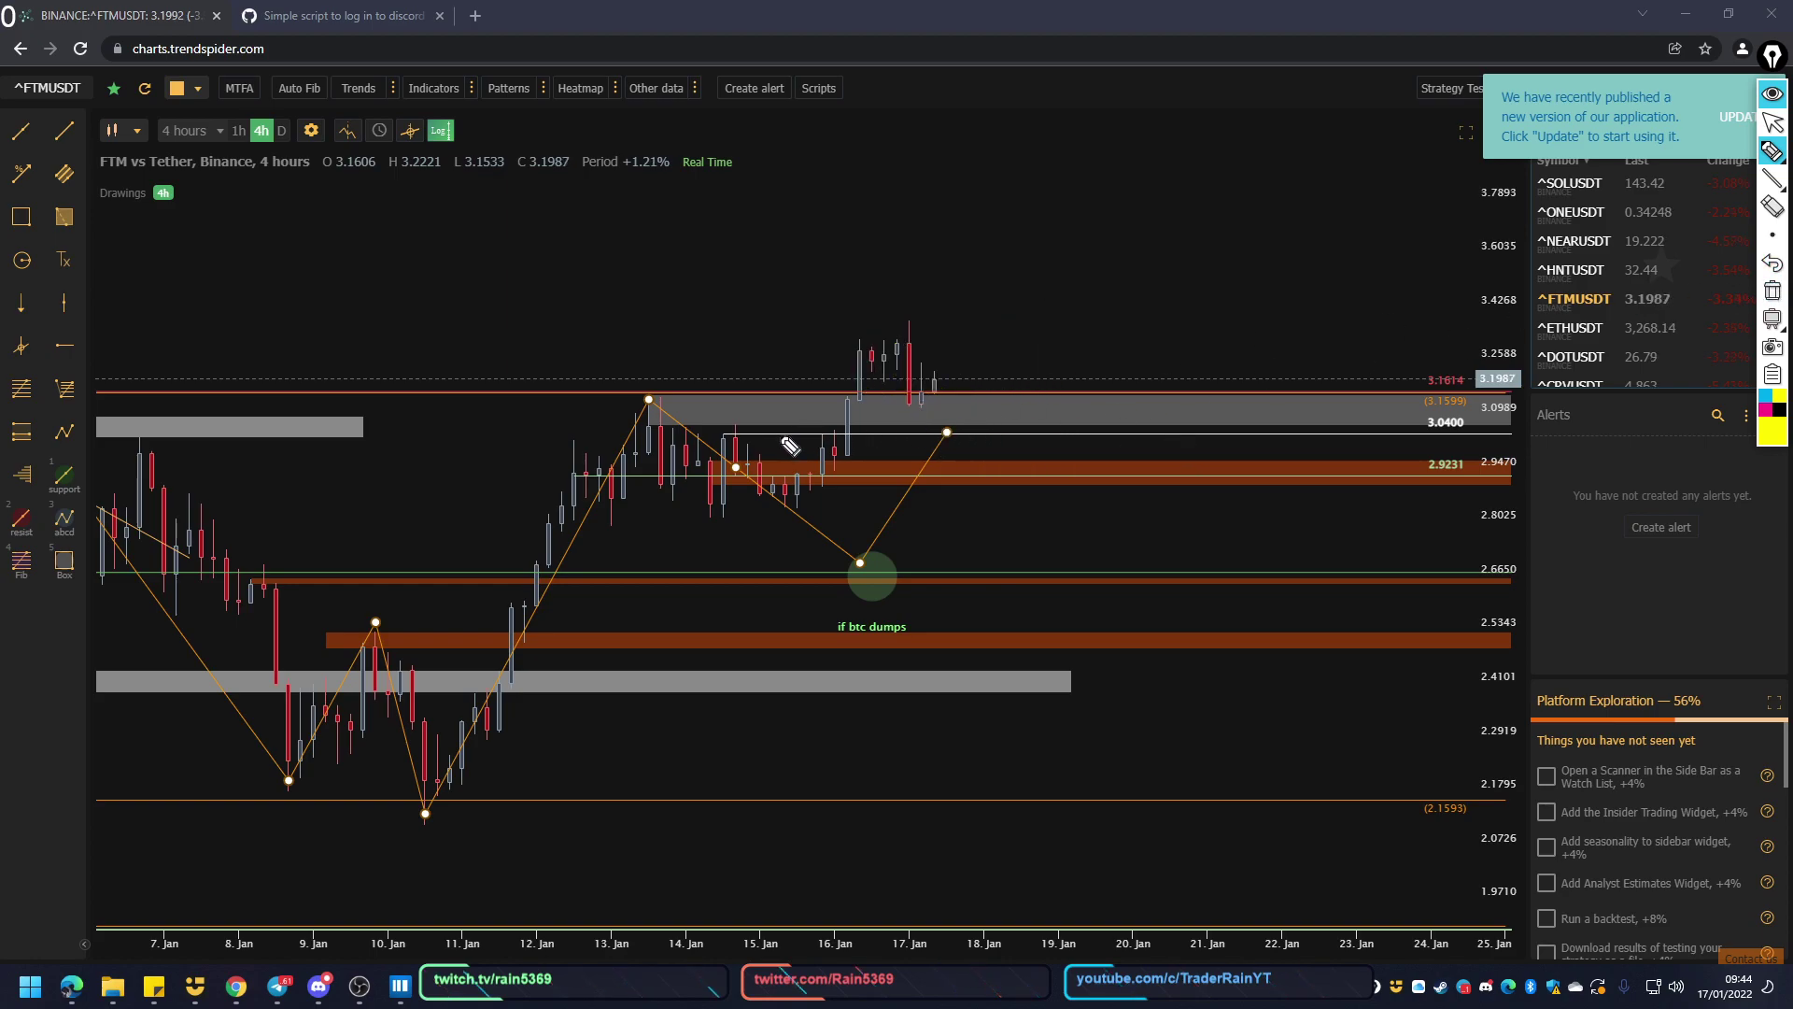
Trace the lower edge of FTMUSDT's new grey zone in pen with a zigzag at 18 January, and clear the marks
{"action": "left_click_drag", "start_coordinate": [725, 429], "coordinate": [936, 427]}
{"action": "left_click_drag", "start_coordinate": [811, 429], "coordinate": [992, 419]}
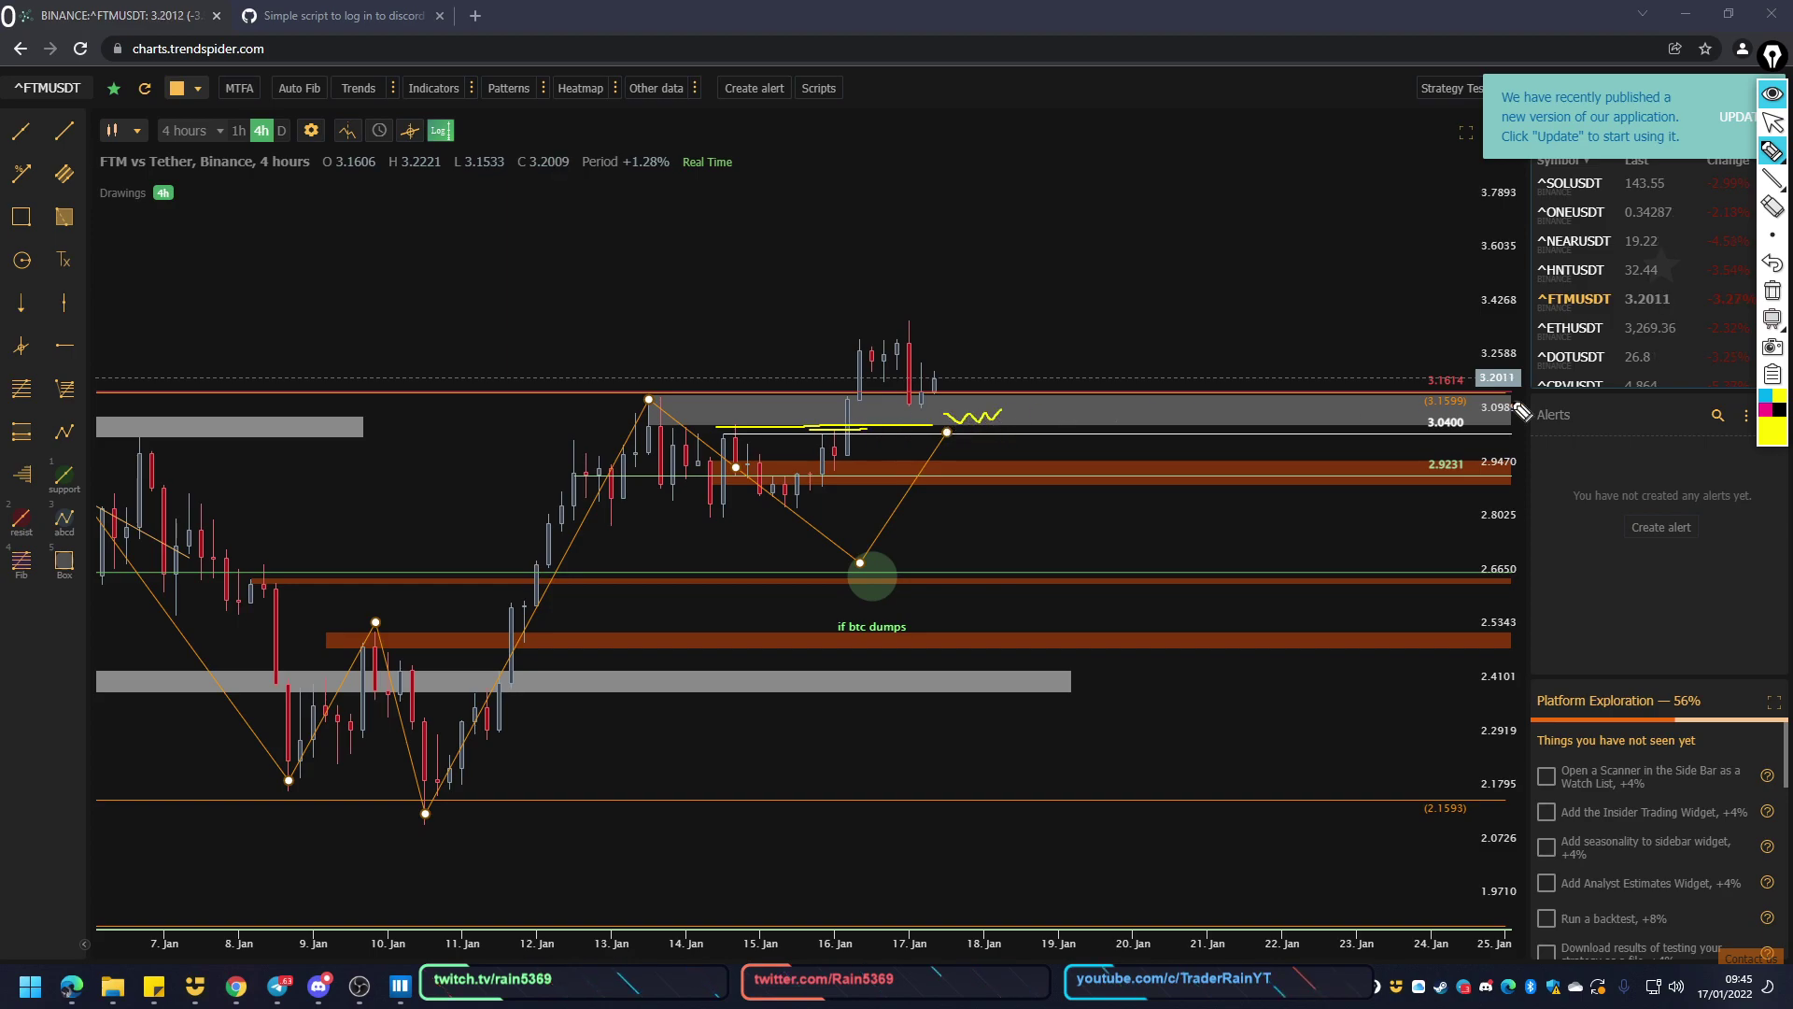
{"action": "left_click", "coordinate": [1775, 292]}
{"action": "left_click", "coordinate": [1773, 123]}
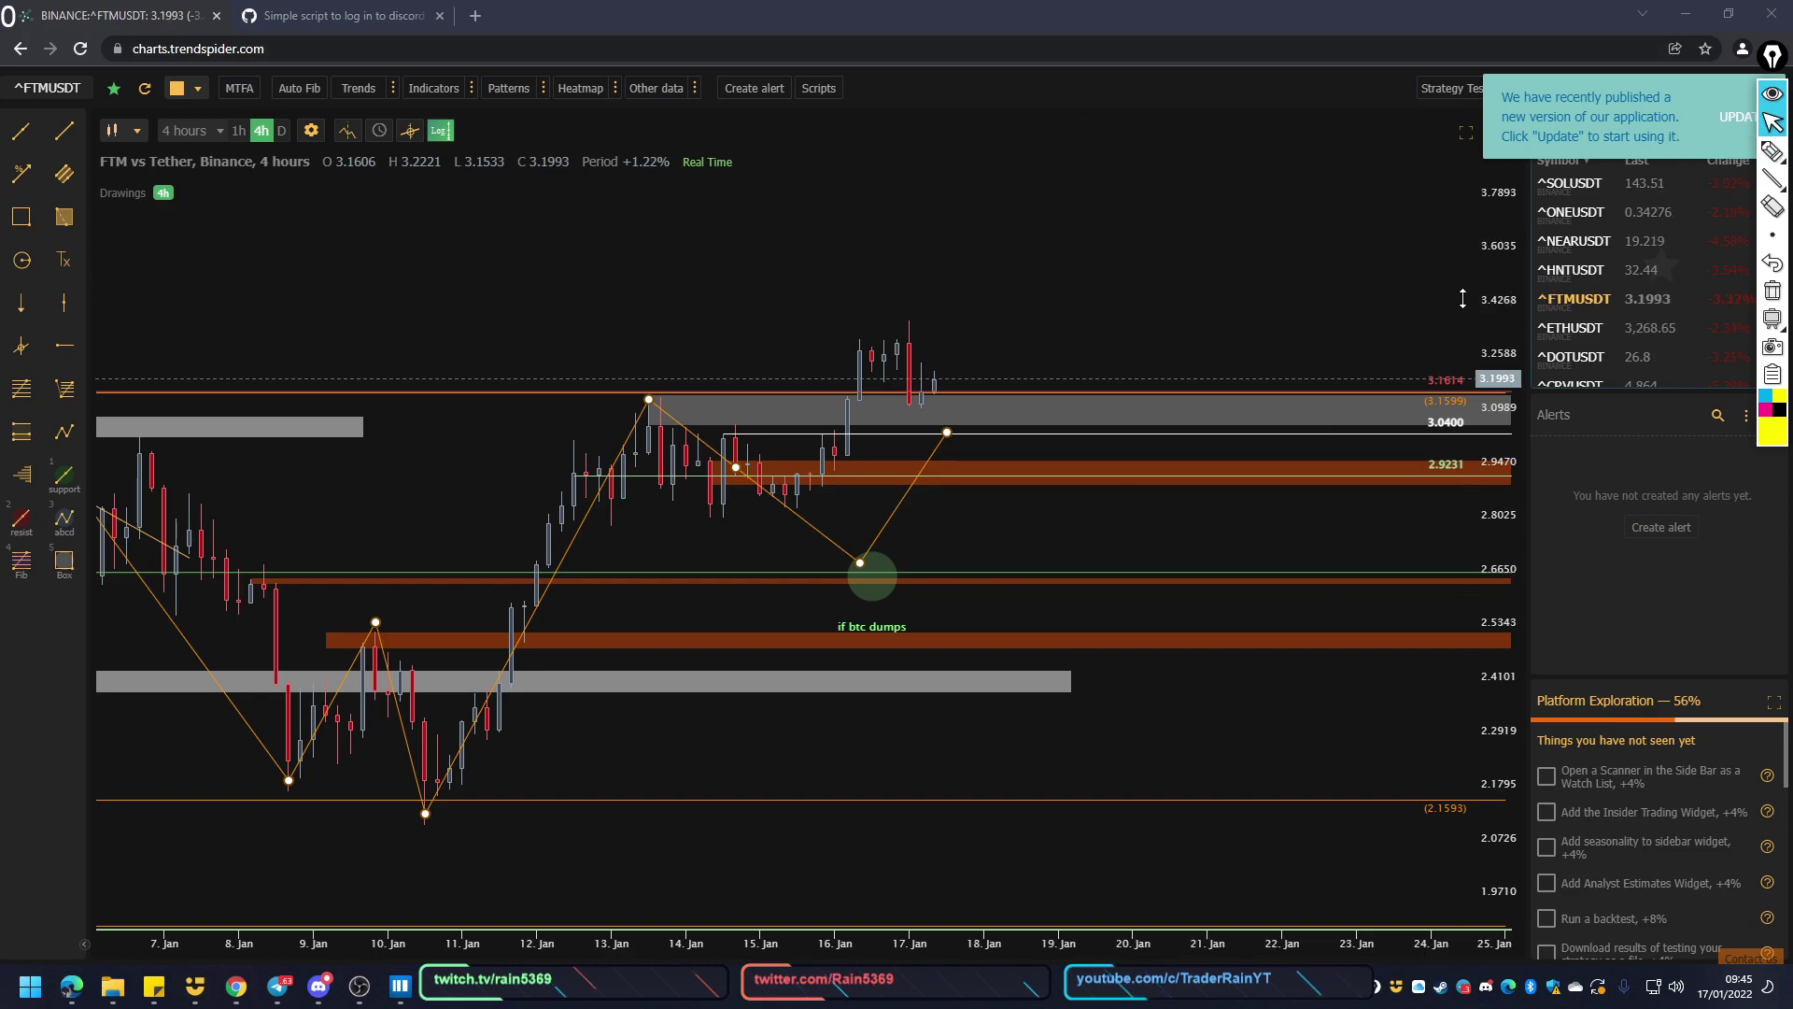
Open the HNTUSDT chart, trace its January swings, lows and a projected rise above the 35.1188 line in pen, and clear the marks
{"action": "left_click", "coordinate": [1594, 269]}
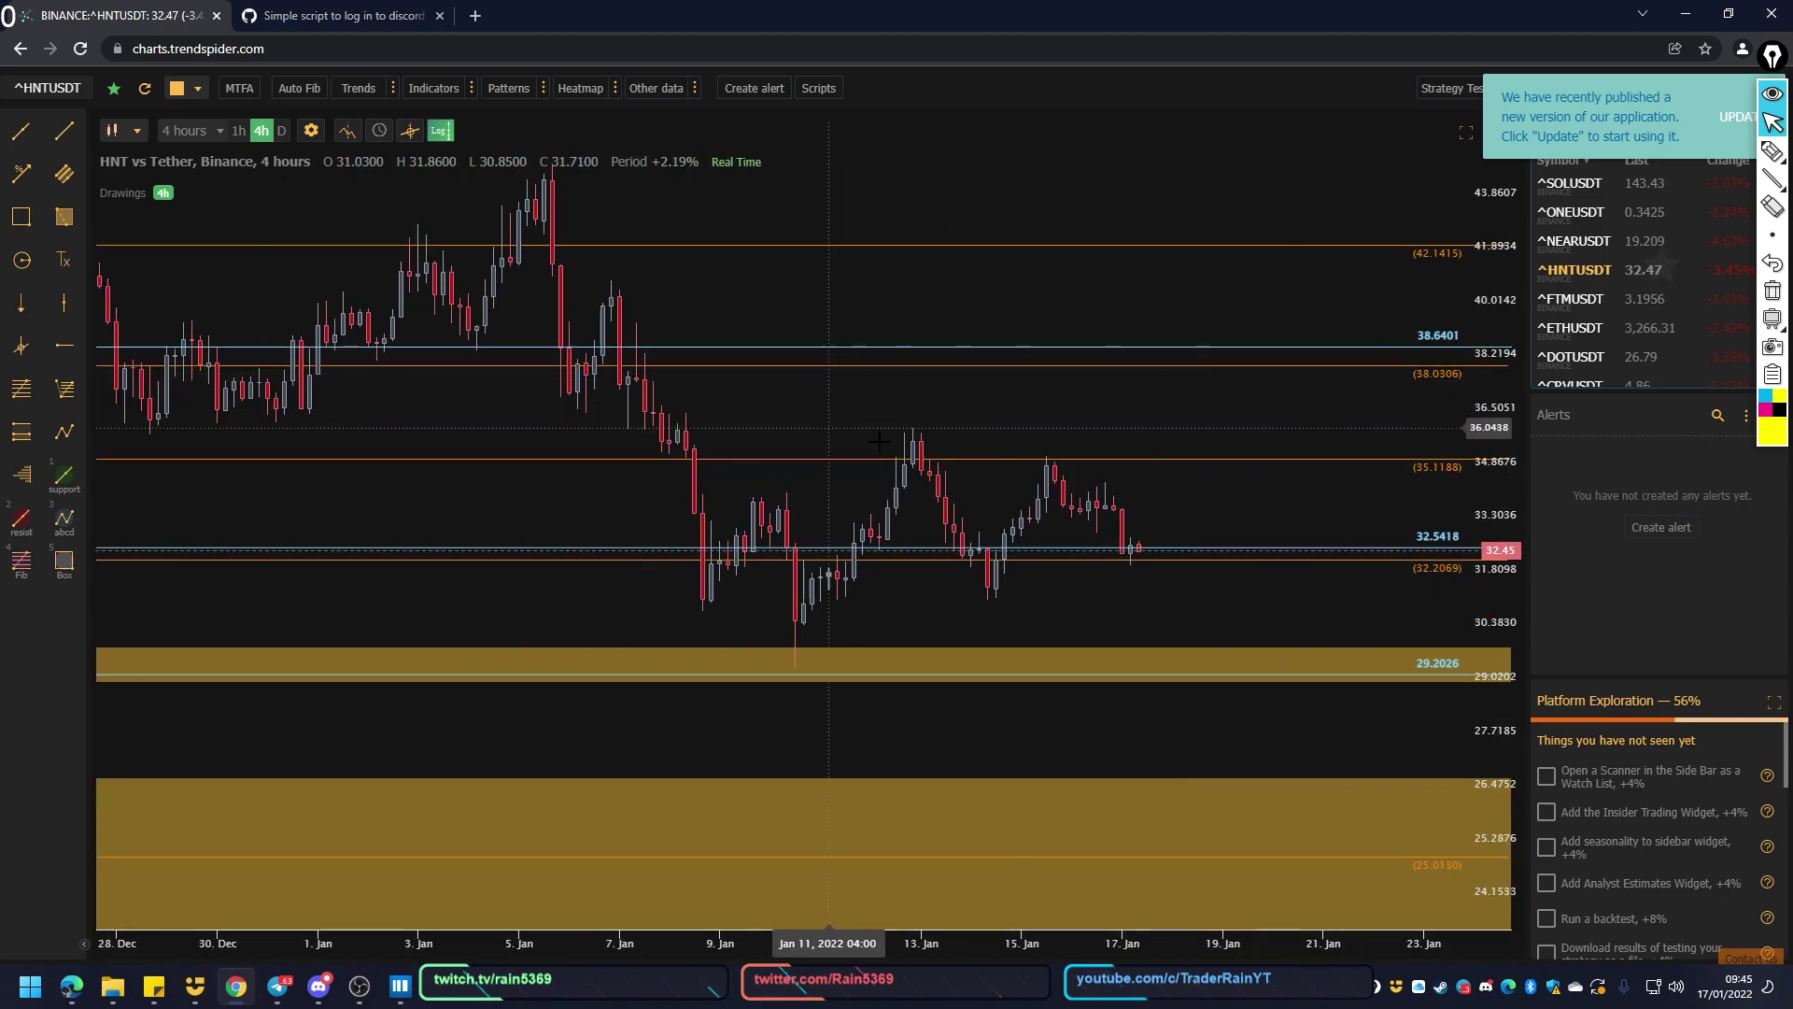
{"action": "left_click", "coordinate": [1772, 151]}
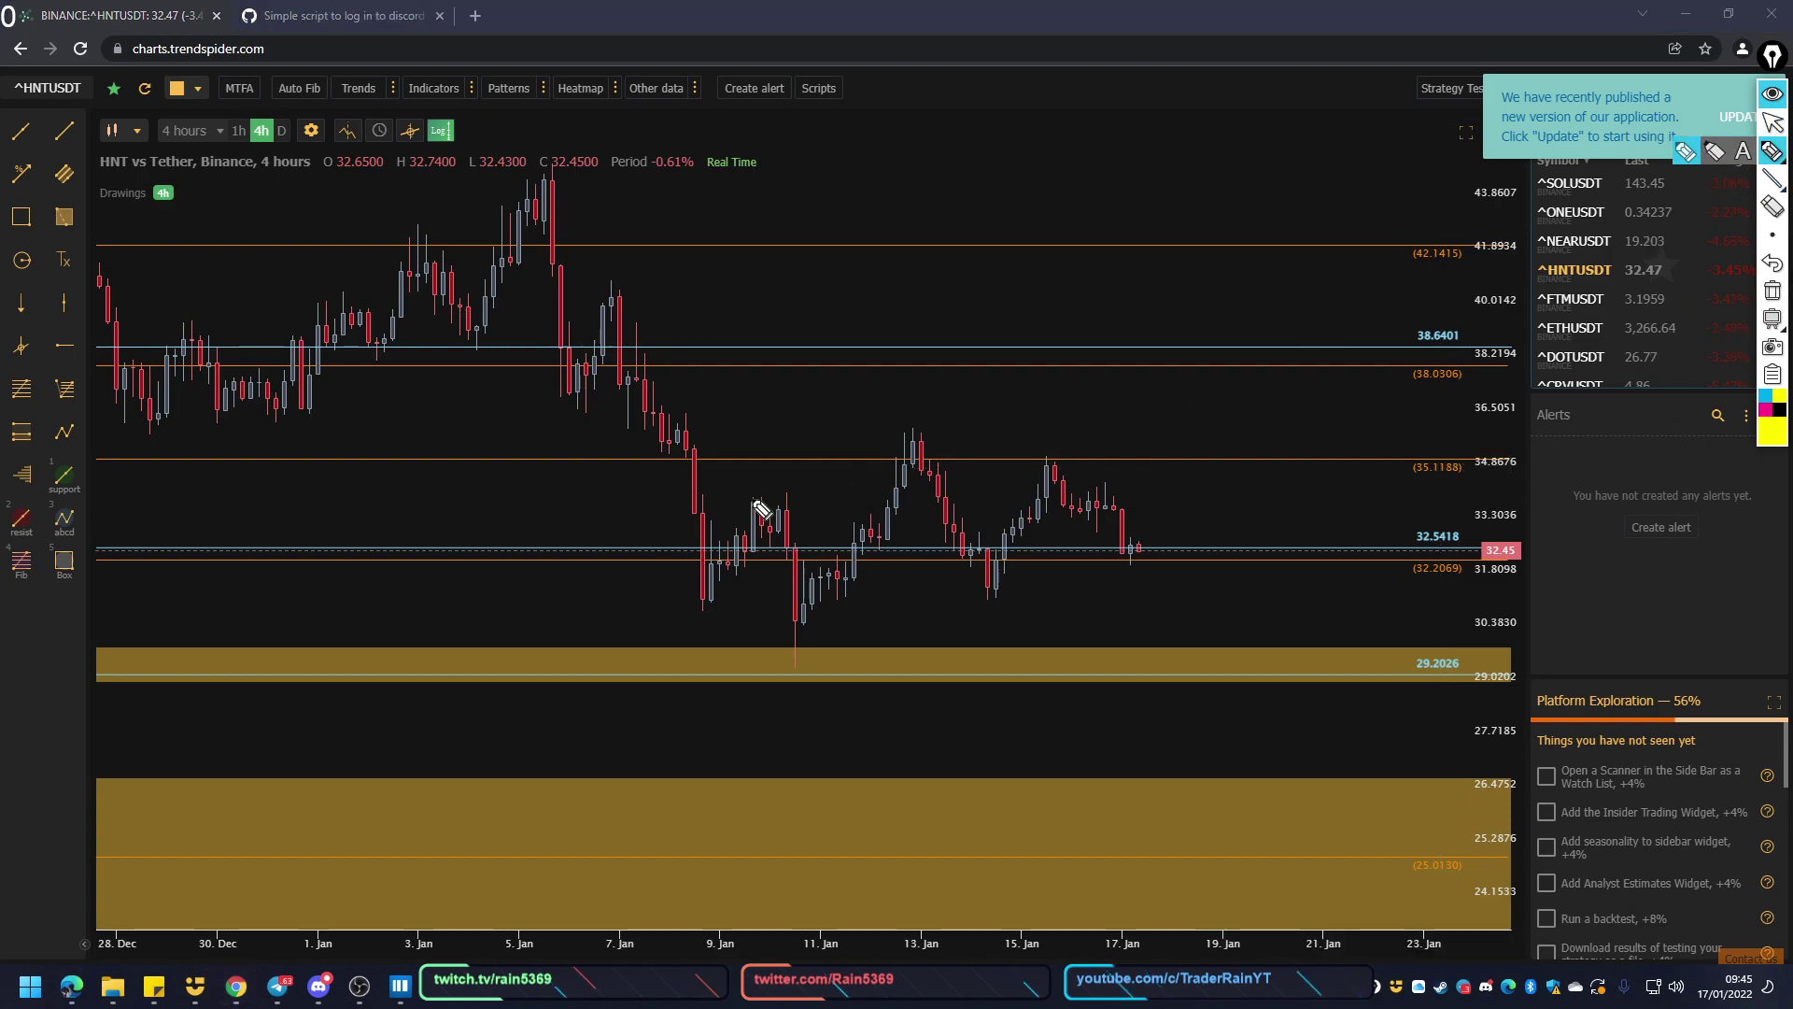
{"action": "mouse_move", "coordinate": [624, 348]}
{"action": "left_mouse_down"}
{"action": "mouse_move", "coordinate": [676, 675]}
{"action": "mouse_move", "coordinate": [783, 648]}
{"action": "mouse_move", "coordinate": [871, 438]}
{"action": "mouse_move", "coordinate": [980, 577]}
{"action": "left_mouse_up"}
{"action": "mouse_move", "coordinate": [796, 596]}
{"action": "left_mouse_down"}
{"action": "mouse_move", "coordinate": [973, 586]}
{"action": "mouse_move", "coordinate": [857, 603]}
{"action": "mouse_move", "coordinate": [1012, 615]}
{"action": "mouse_move", "coordinate": [1001, 590]}
{"action": "mouse_move", "coordinate": [1063, 469]}
{"action": "mouse_move", "coordinate": [1128, 545]}
{"action": "left_mouse_up"}
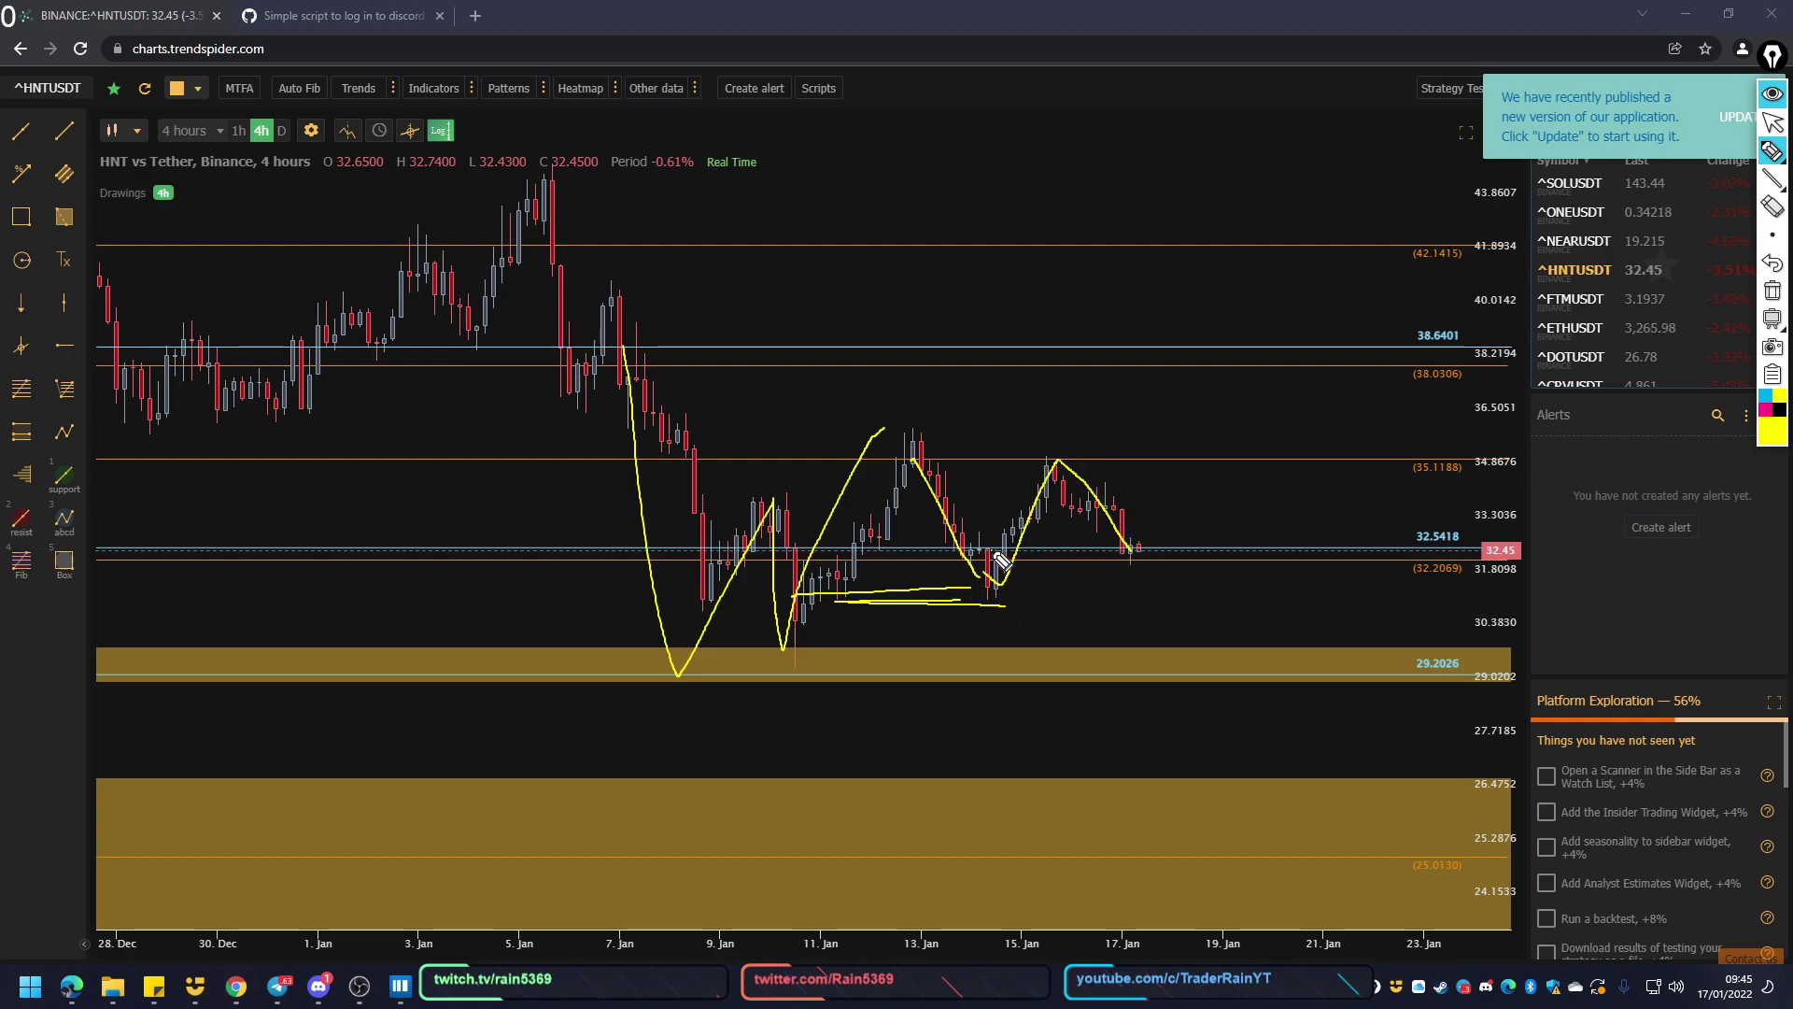
{"action": "mouse_move", "coordinate": [997, 560]}
{"action": "left_mouse_down"}
{"action": "mouse_move", "coordinate": [1174, 544]}
{"action": "mouse_move", "coordinate": [1210, 427]}
{"action": "left_mouse_up"}
{"action": "left_click_drag", "start_coordinate": [1185, 439], "coordinate": [1205, 436]}
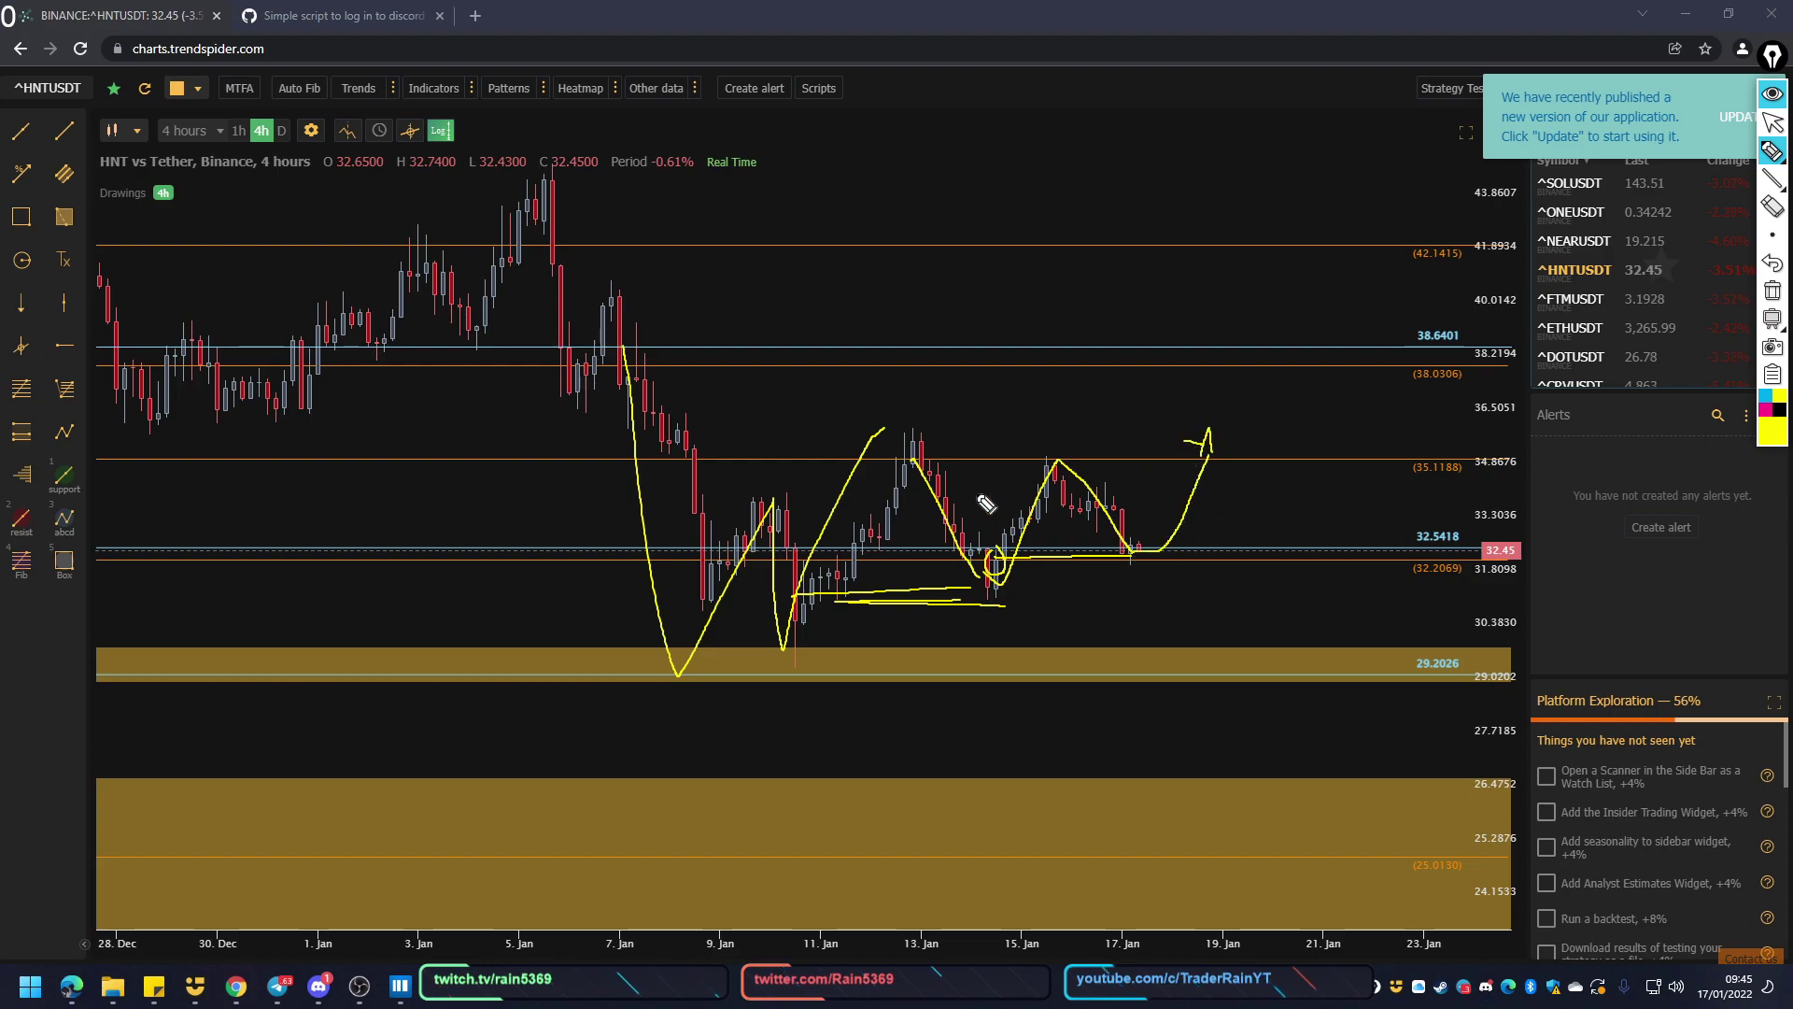
{"action": "left_click", "coordinate": [1774, 274]}
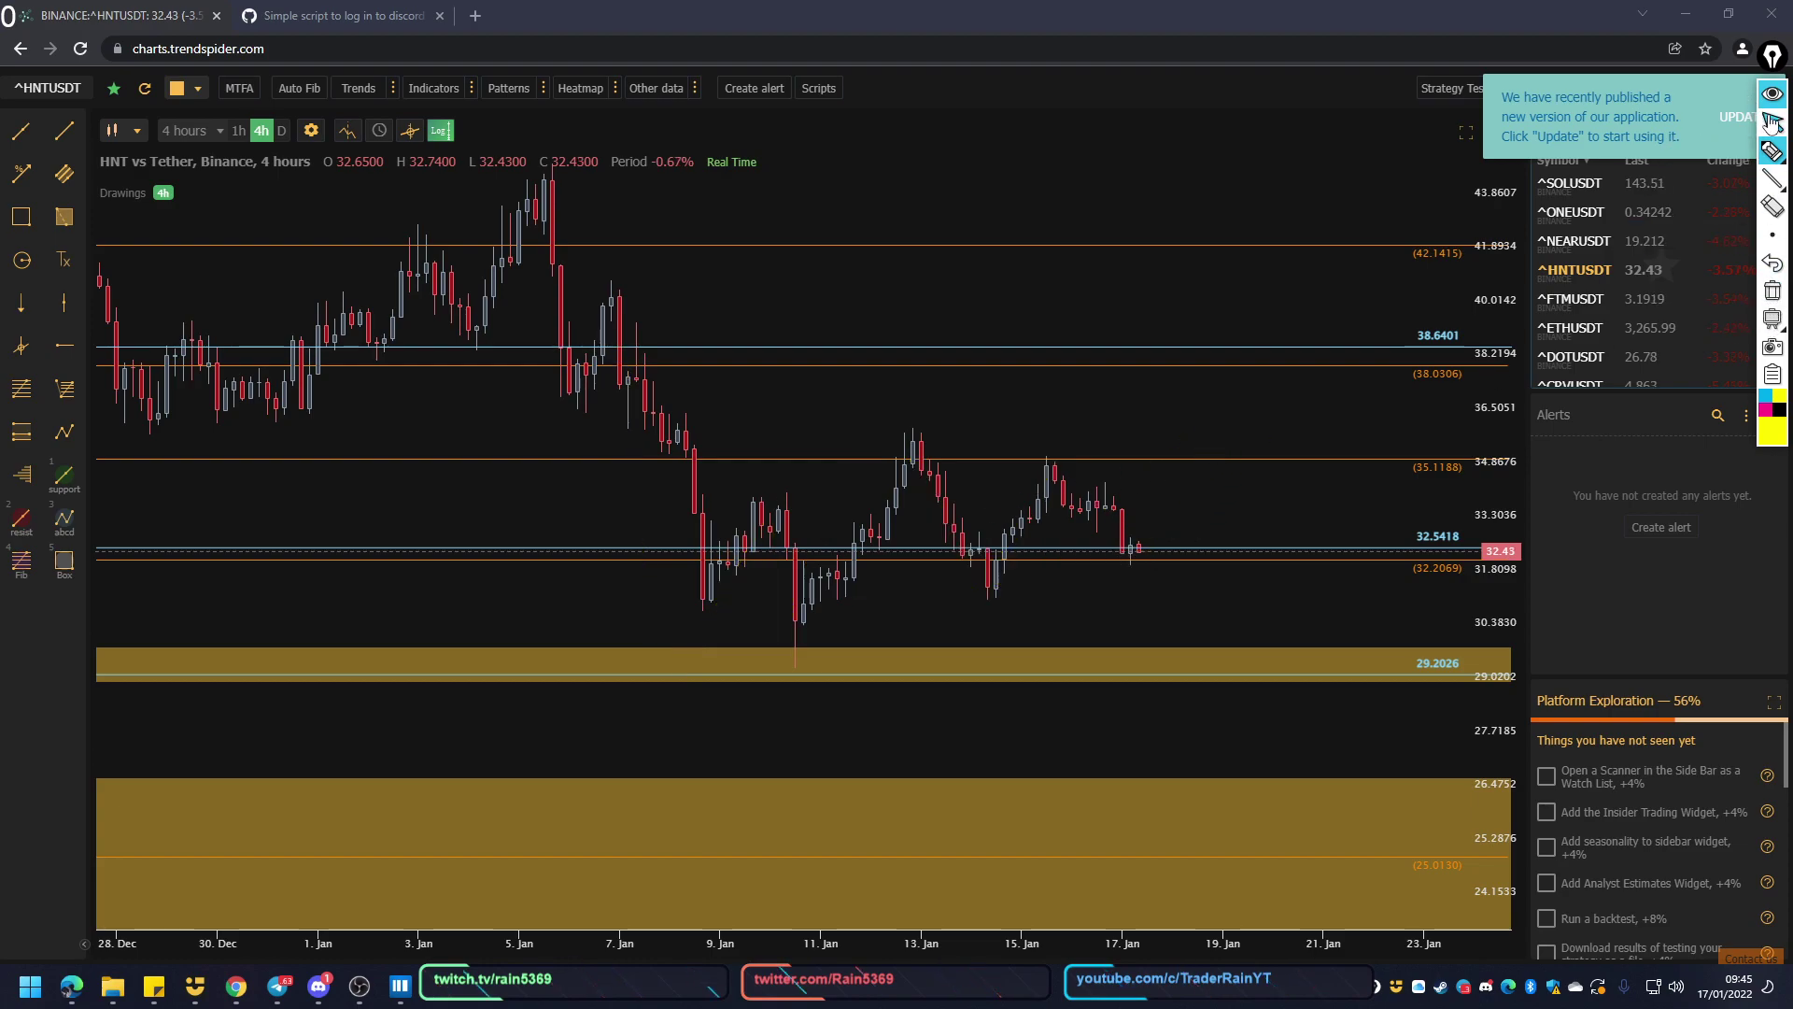
Draw a grey box on HNTUSDT from 14 to 18 January between about 32.5 and 31.7, and review it against price history since November
{"action": "left_click", "coordinate": [20, 217]}
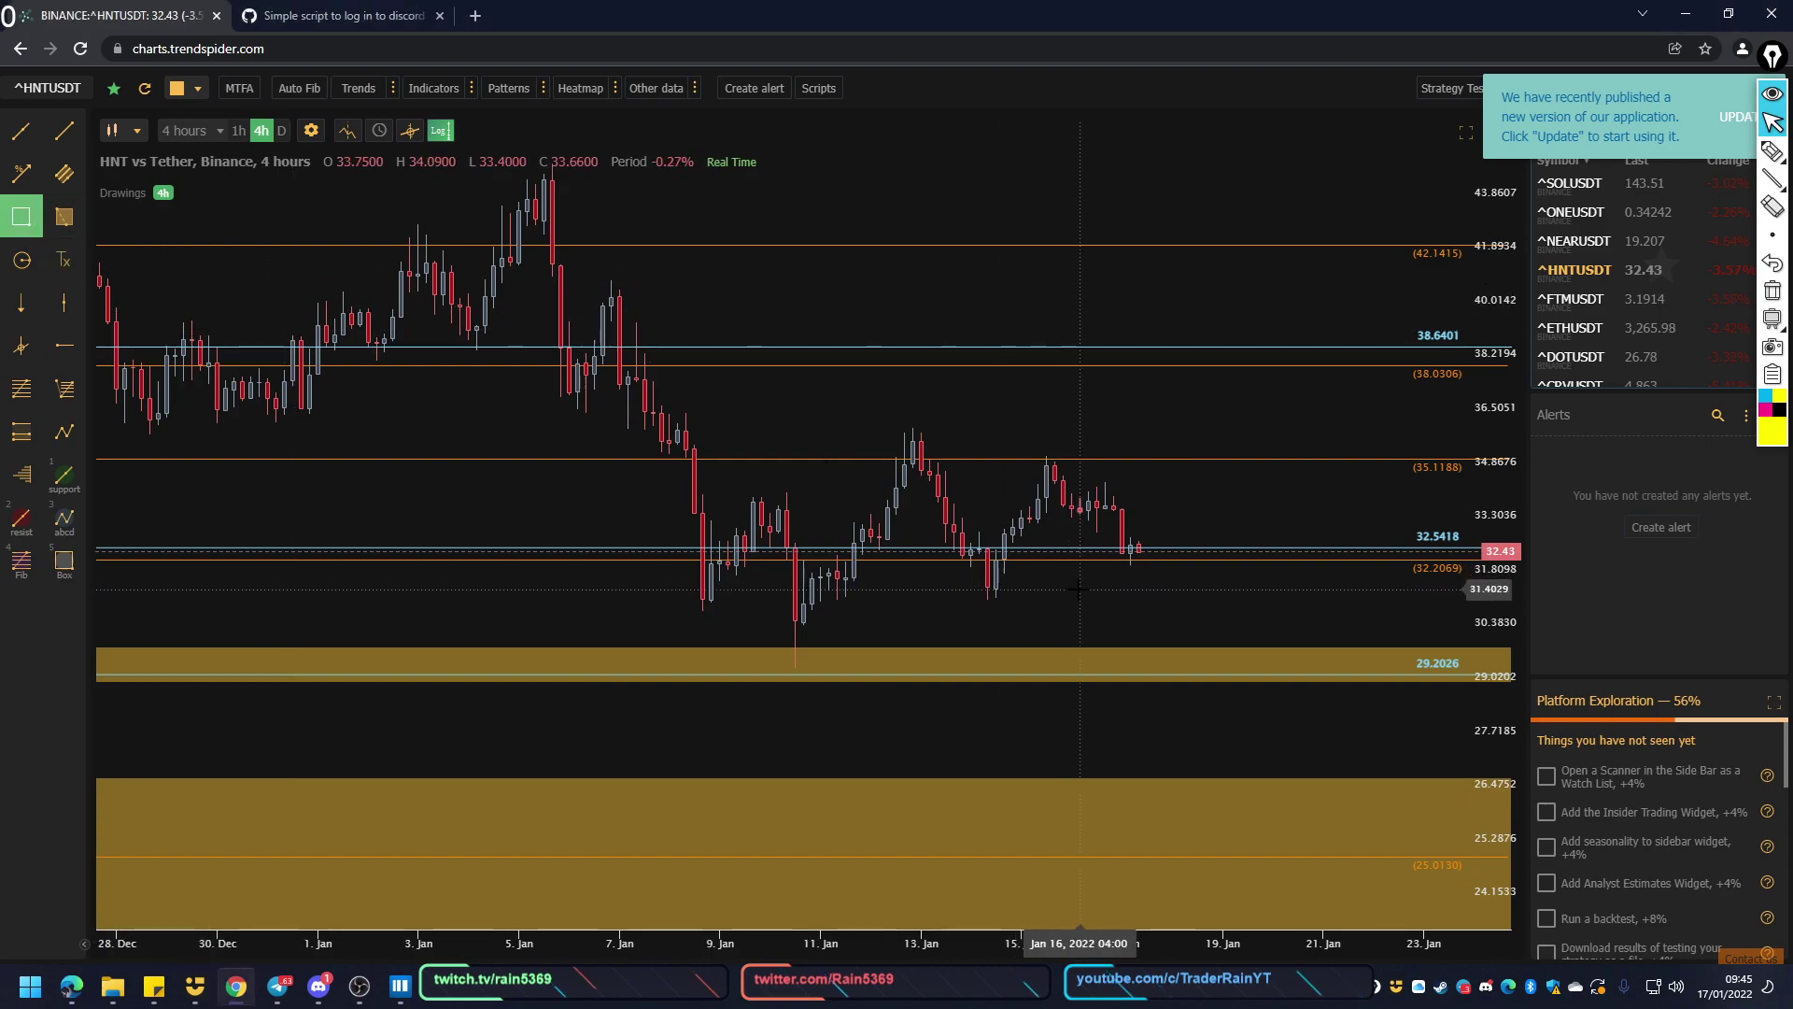
{"action": "left_click_drag", "start_coordinate": [988, 548], "coordinate": [1189, 573]}
{"action": "scroll", "coordinate": [1201, 532], "scroll_direction": "down", "scroll_amount": 3}
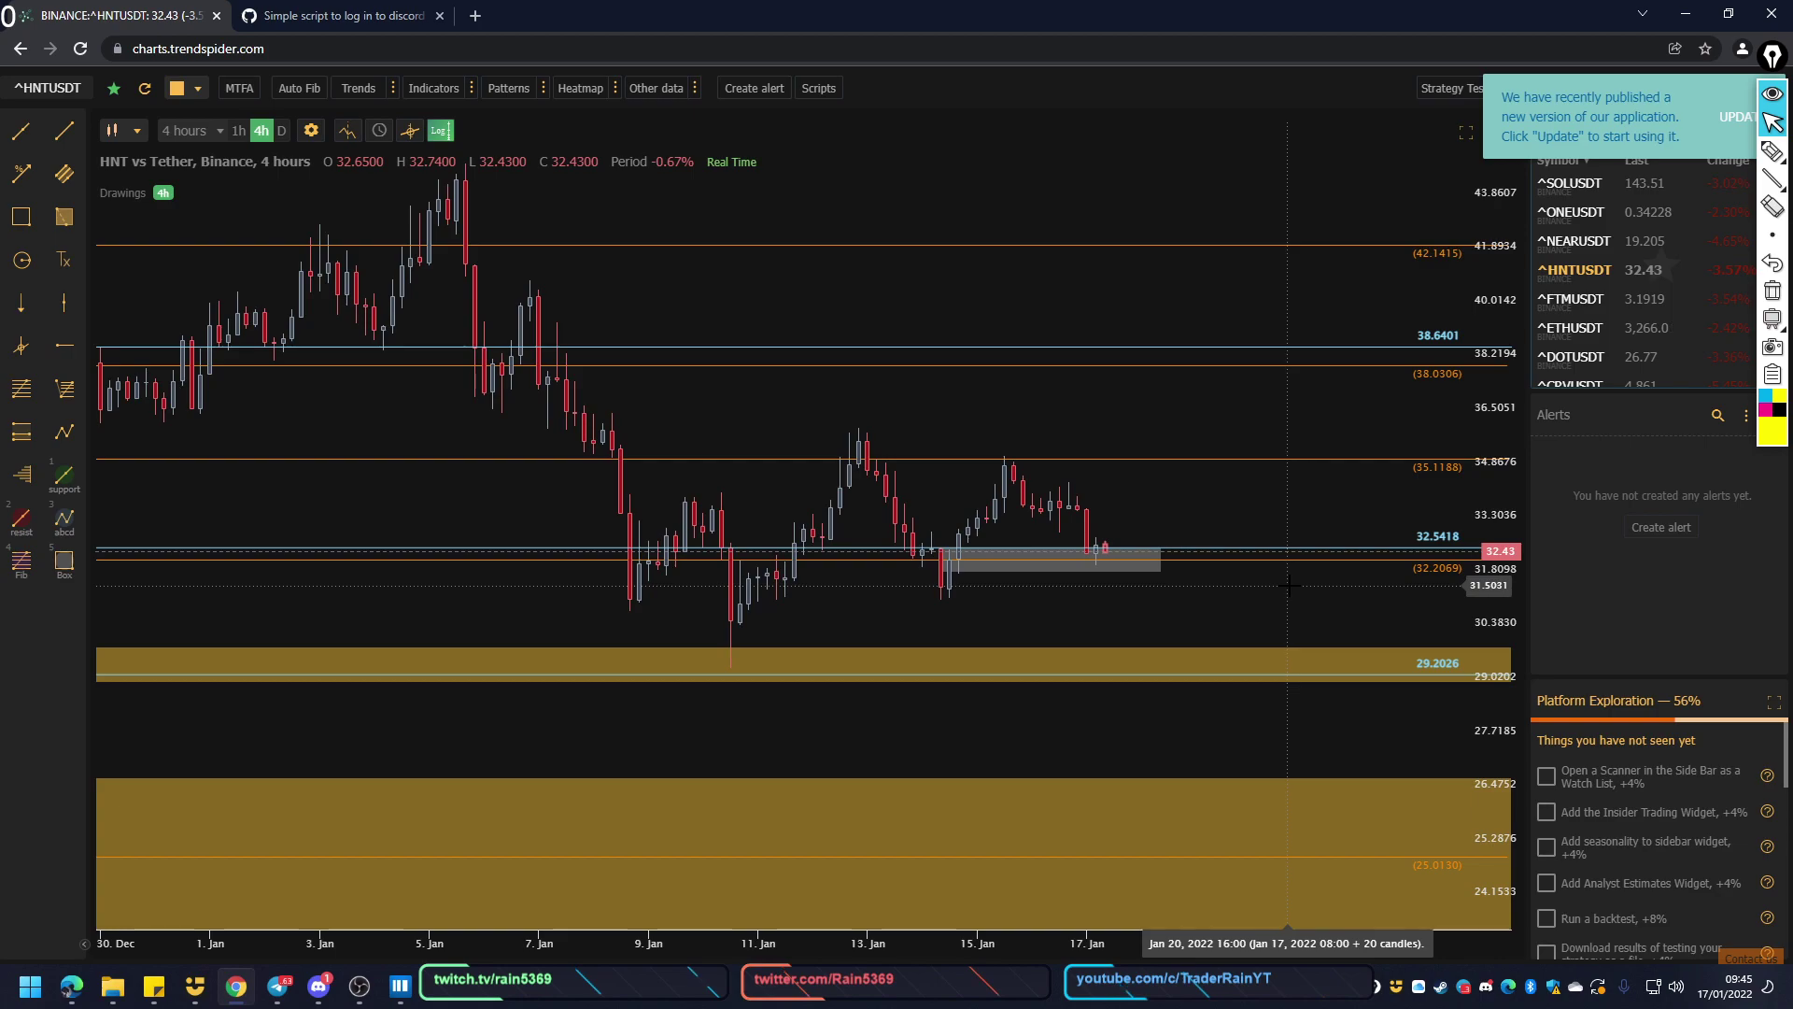
{"action": "scroll", "coordinate": [1206, 498], "scroll_direction": "down", "scroll_amount": 2}
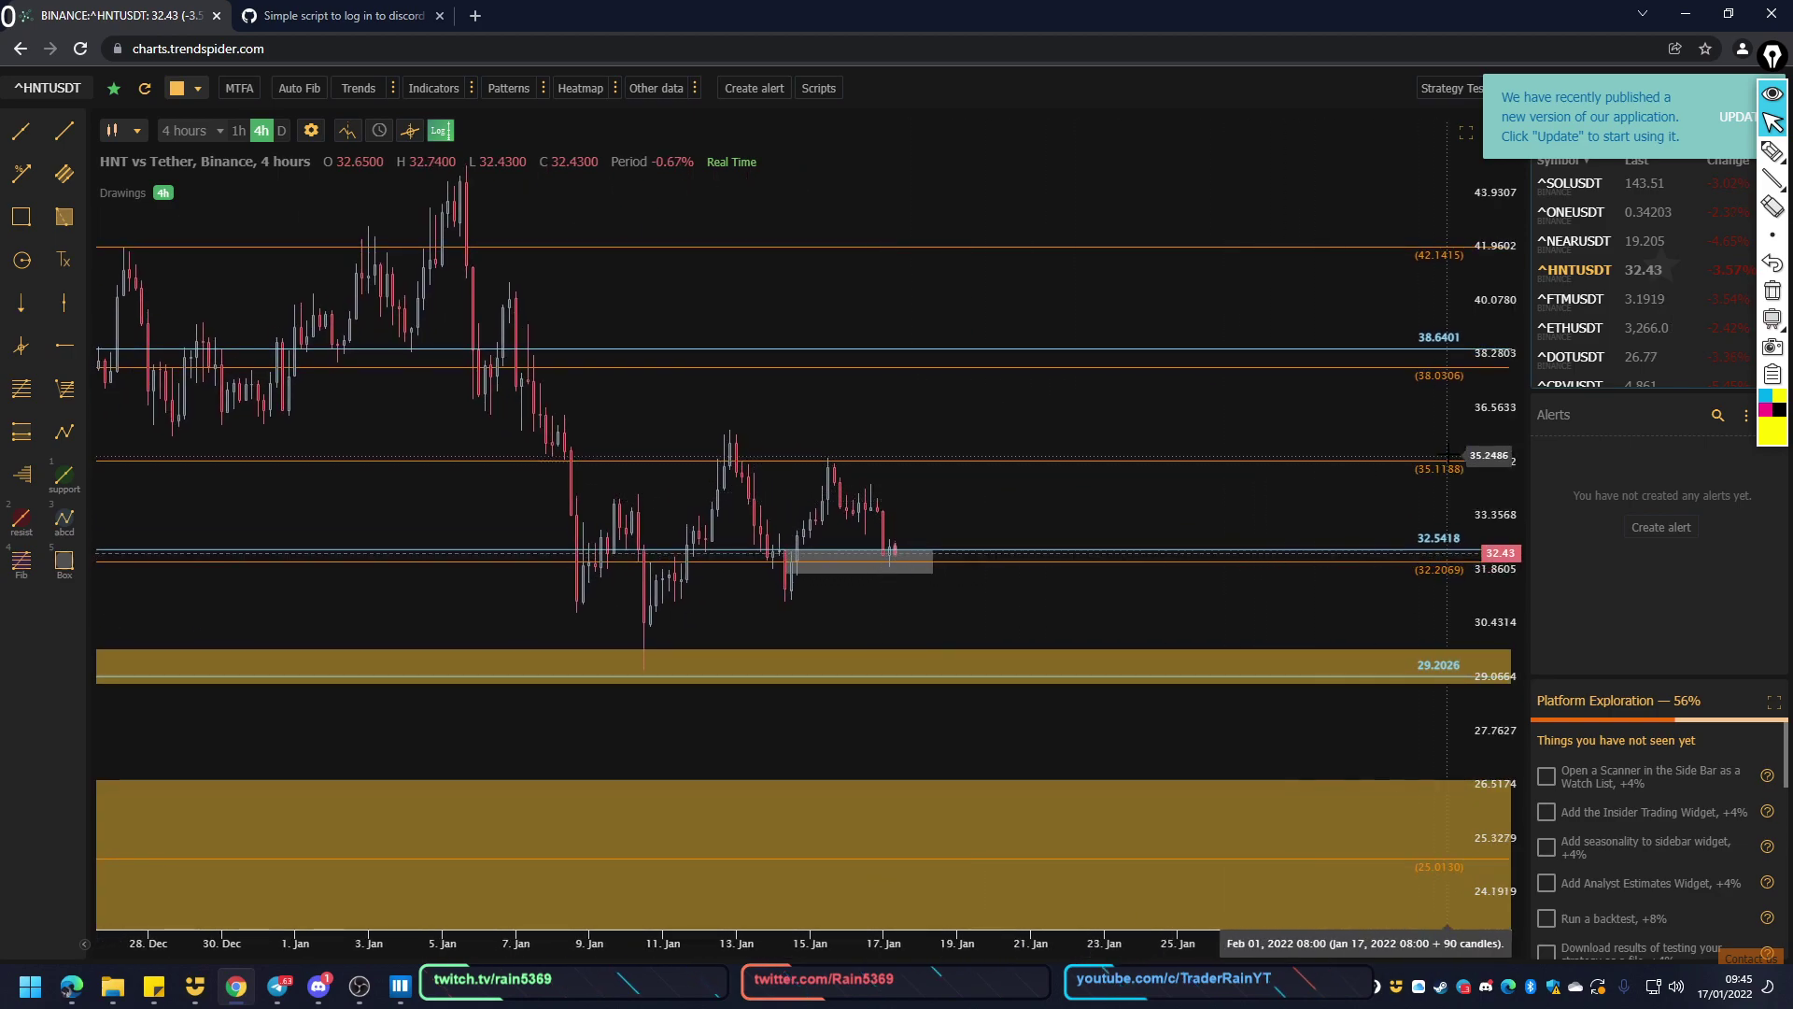
{"action": "scroll", "coordinate": [1242, 517], "scroll_direction": "down", "scroll_amount": 2}
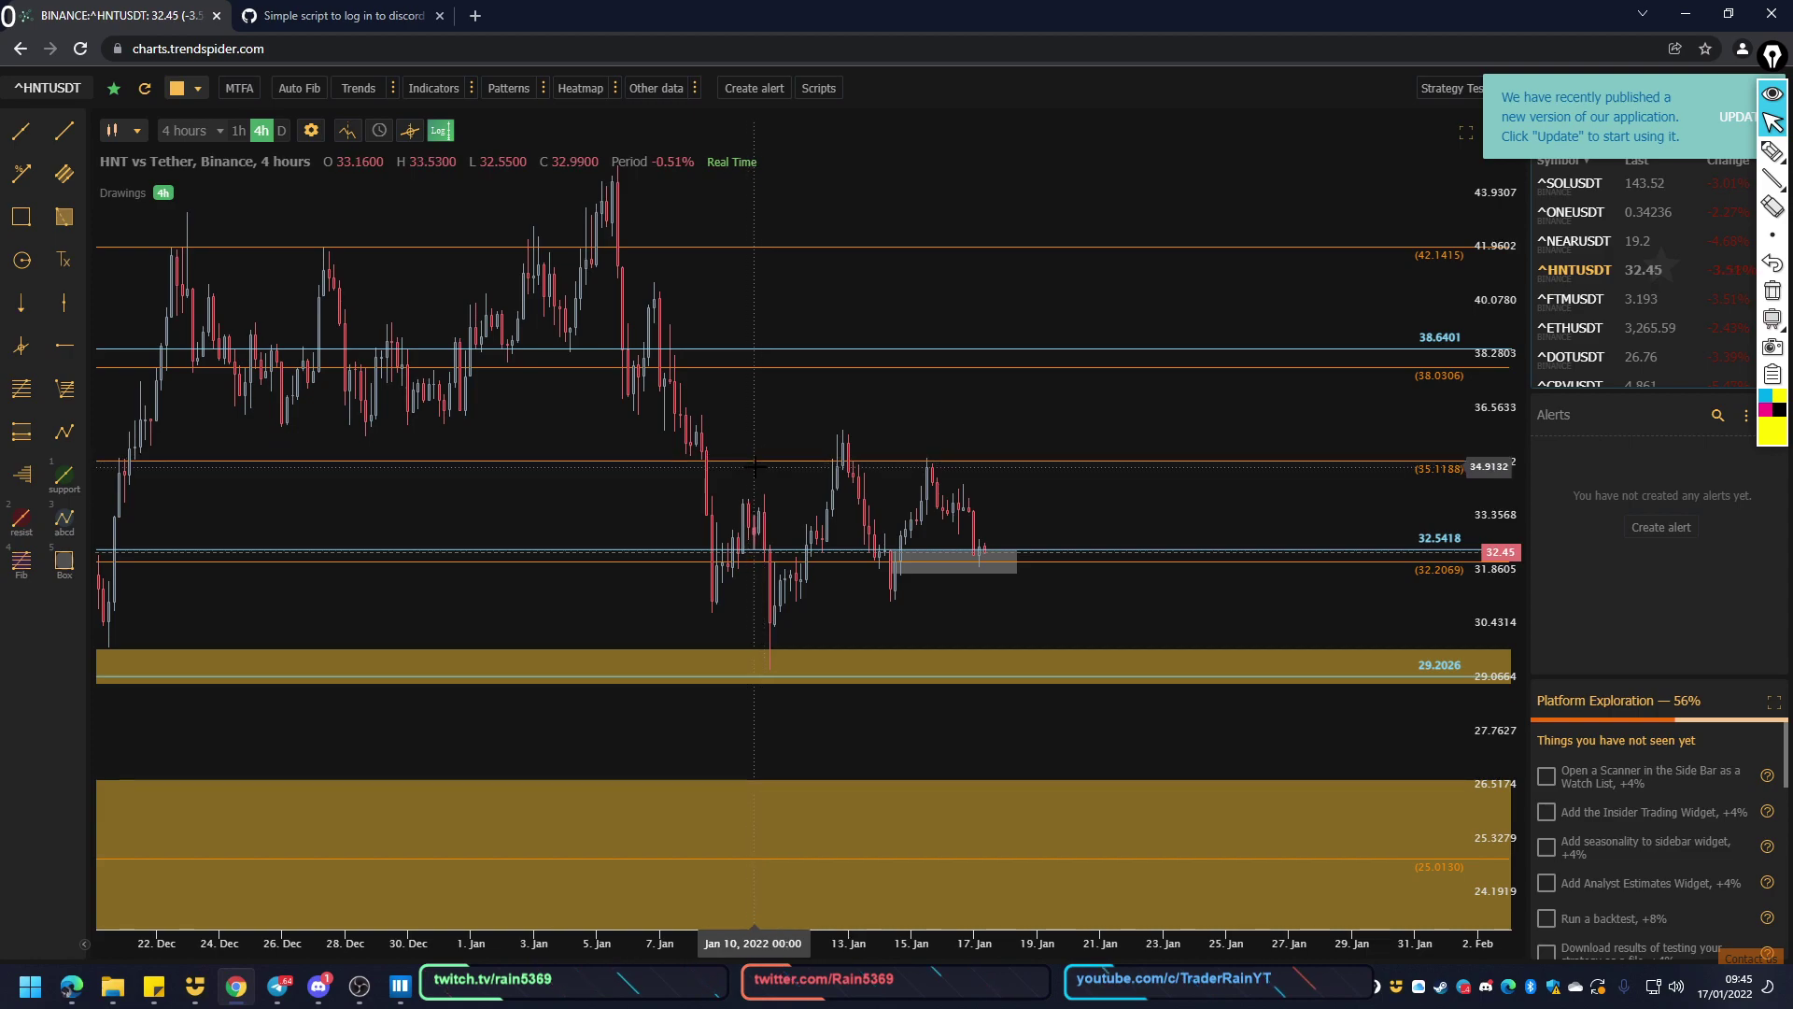
{"action": "scroll", "coordinate": [849, 476], "scroll_direction": "down", "scroll_amount": 3}
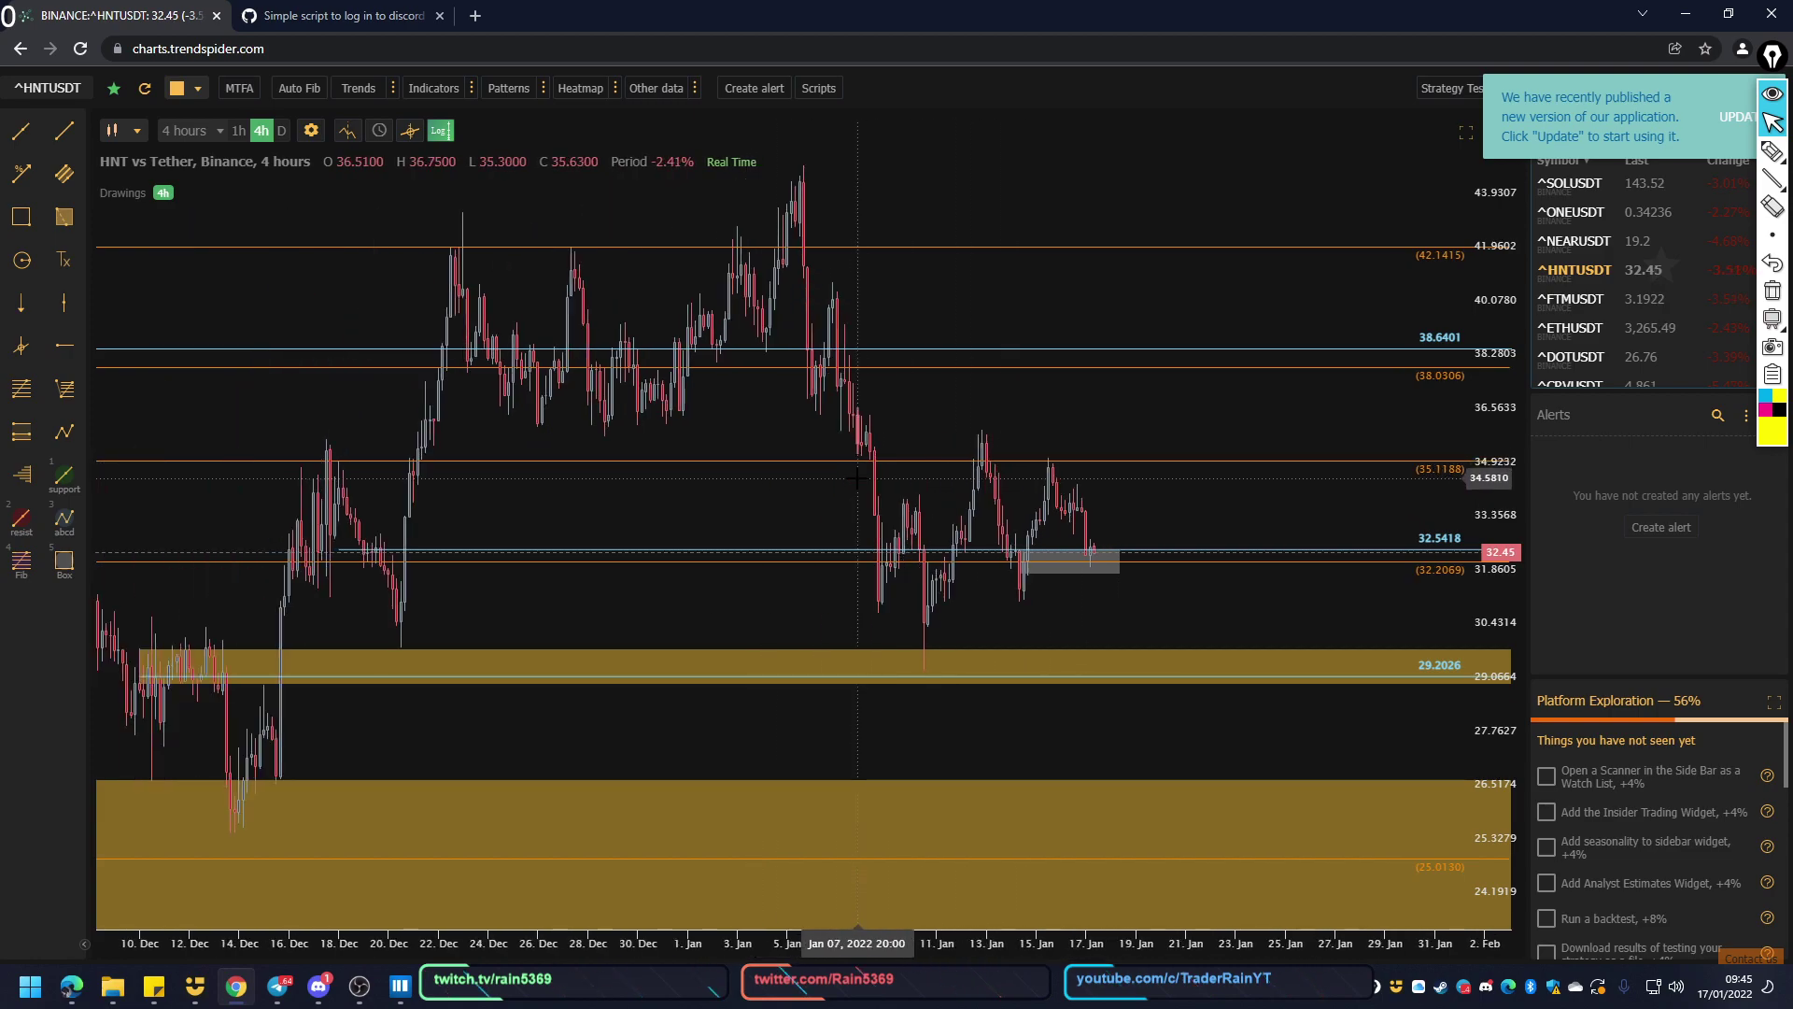
{"action": "mouse_move", "coordinate": [1515, 289]}
{"action": "left_mouse_down"}
{"action": "mouse_move", "coordinate": [1513, 338]}
{"action": "mouse_move", "coordinate": [1514, 303]}
{"action": "left_mouse_up"}
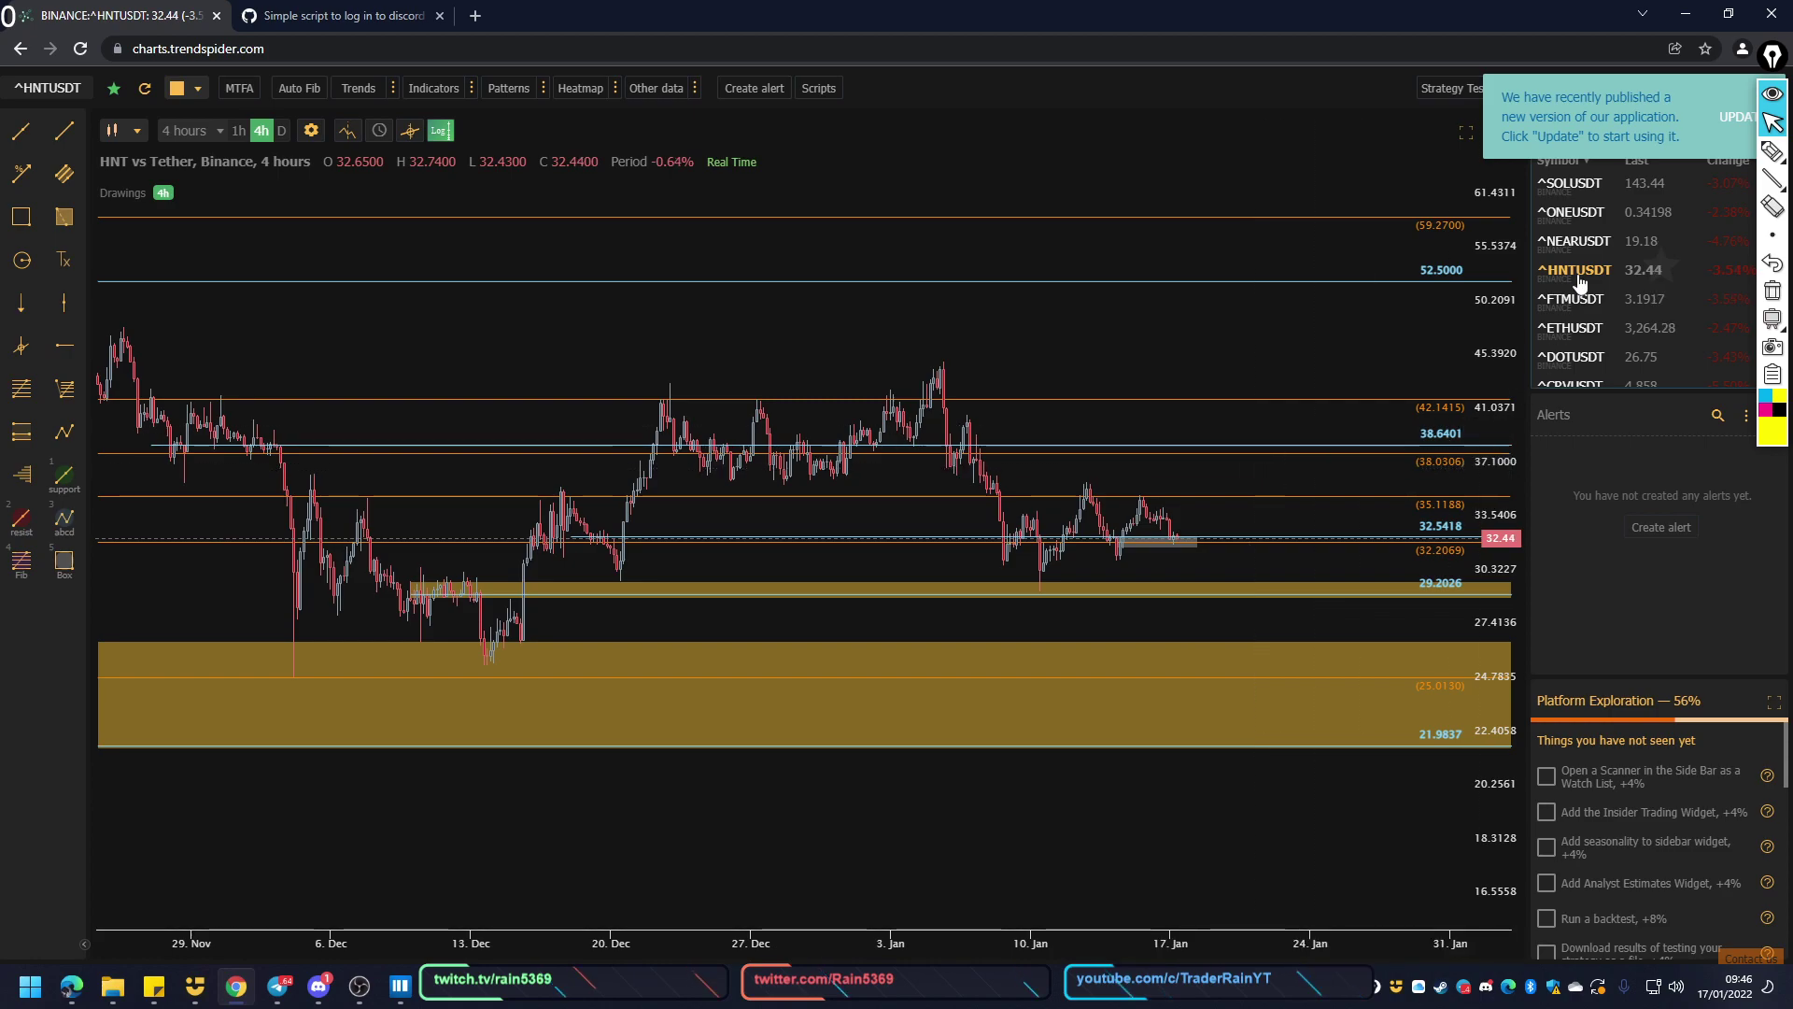
Open the NEARUSDT chart and extend the grey zone below the 19.2358 line to the latest 17 January candle
{"action": "left_click", "coordinate": [1599, 244]}
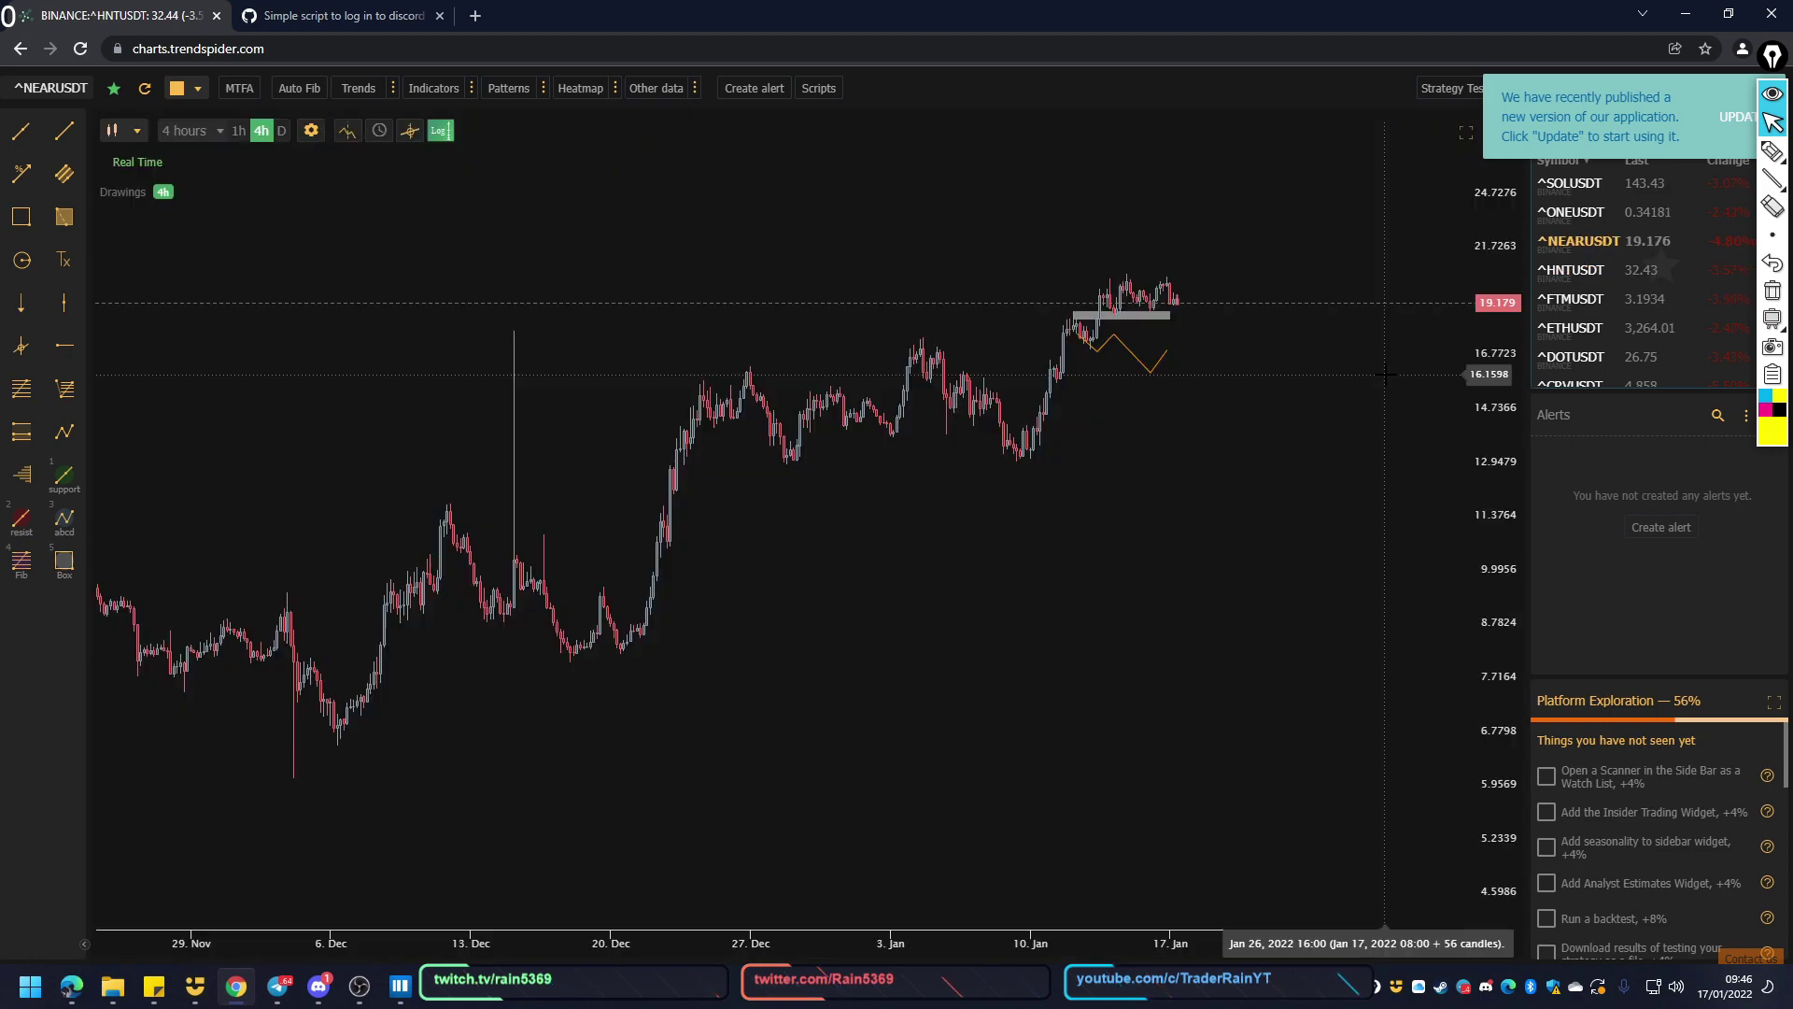
{"action": "scroll", "coordinate": [1234, 364], "scroll_direction": "up", "scroll_amount": 4}
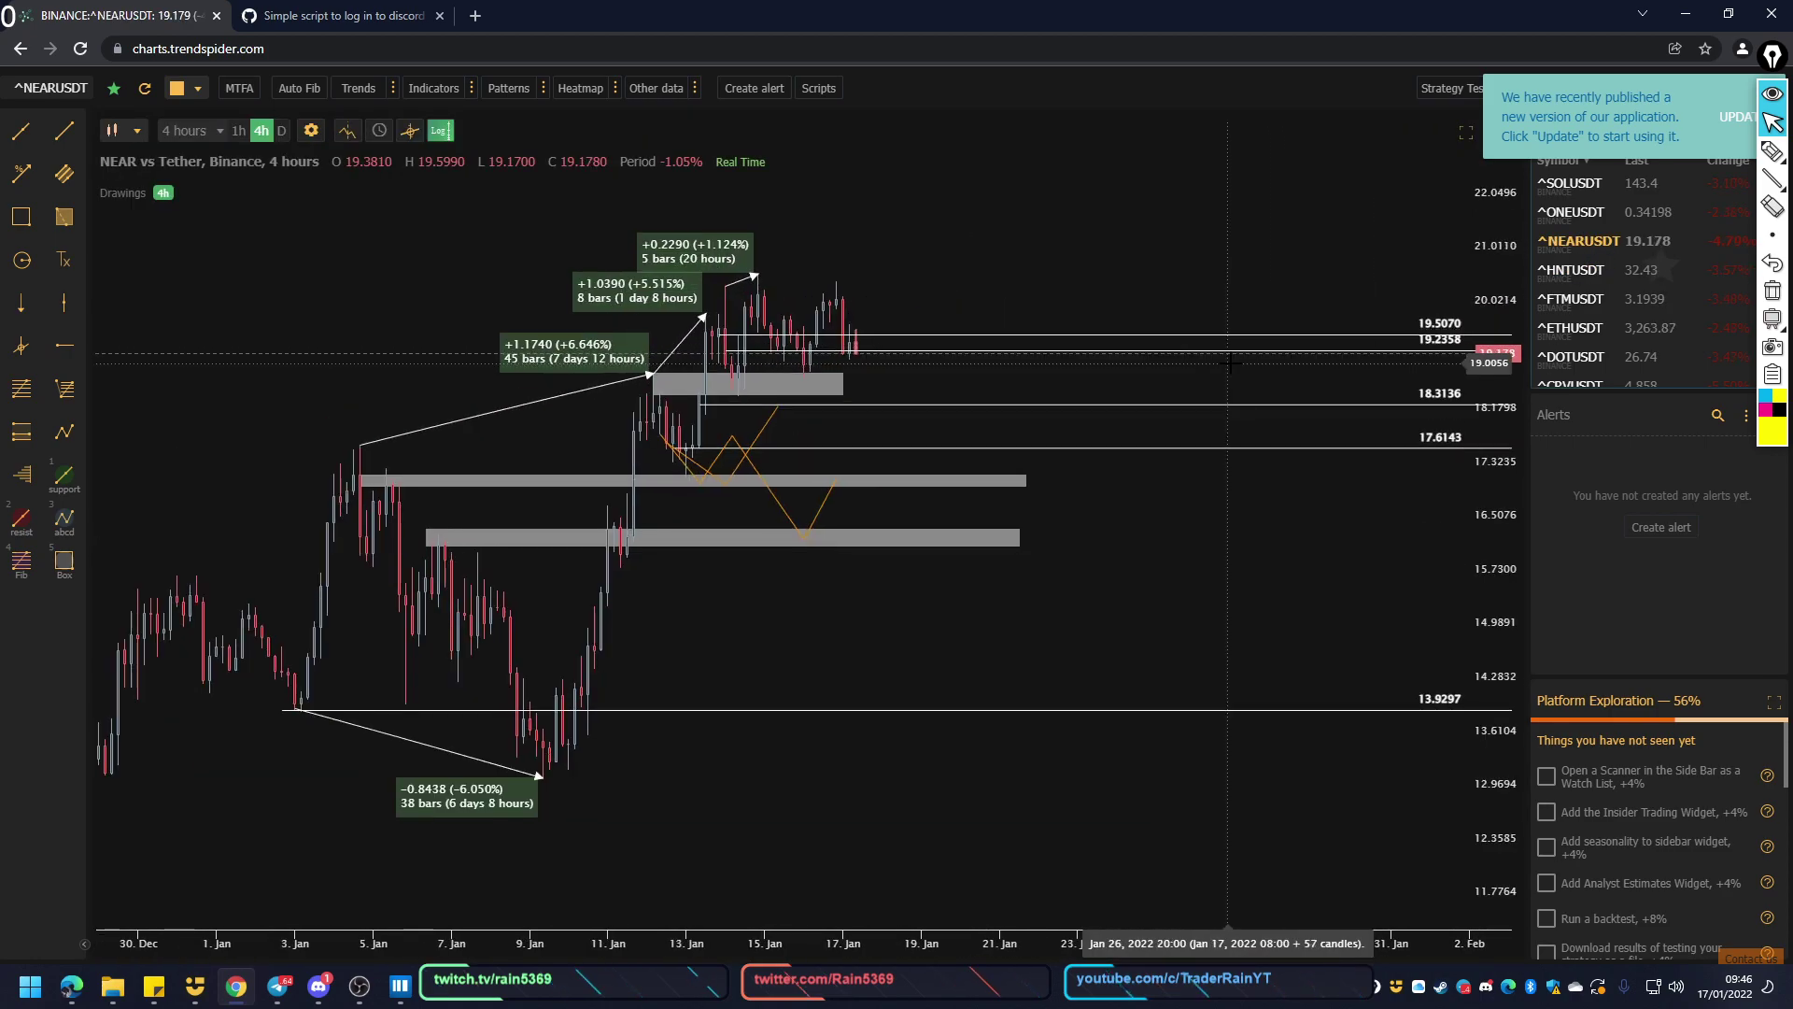
{"action": "scroll", "coordinate": [873, 397], "scroll_direction": "up", "scroll_amount": 4}
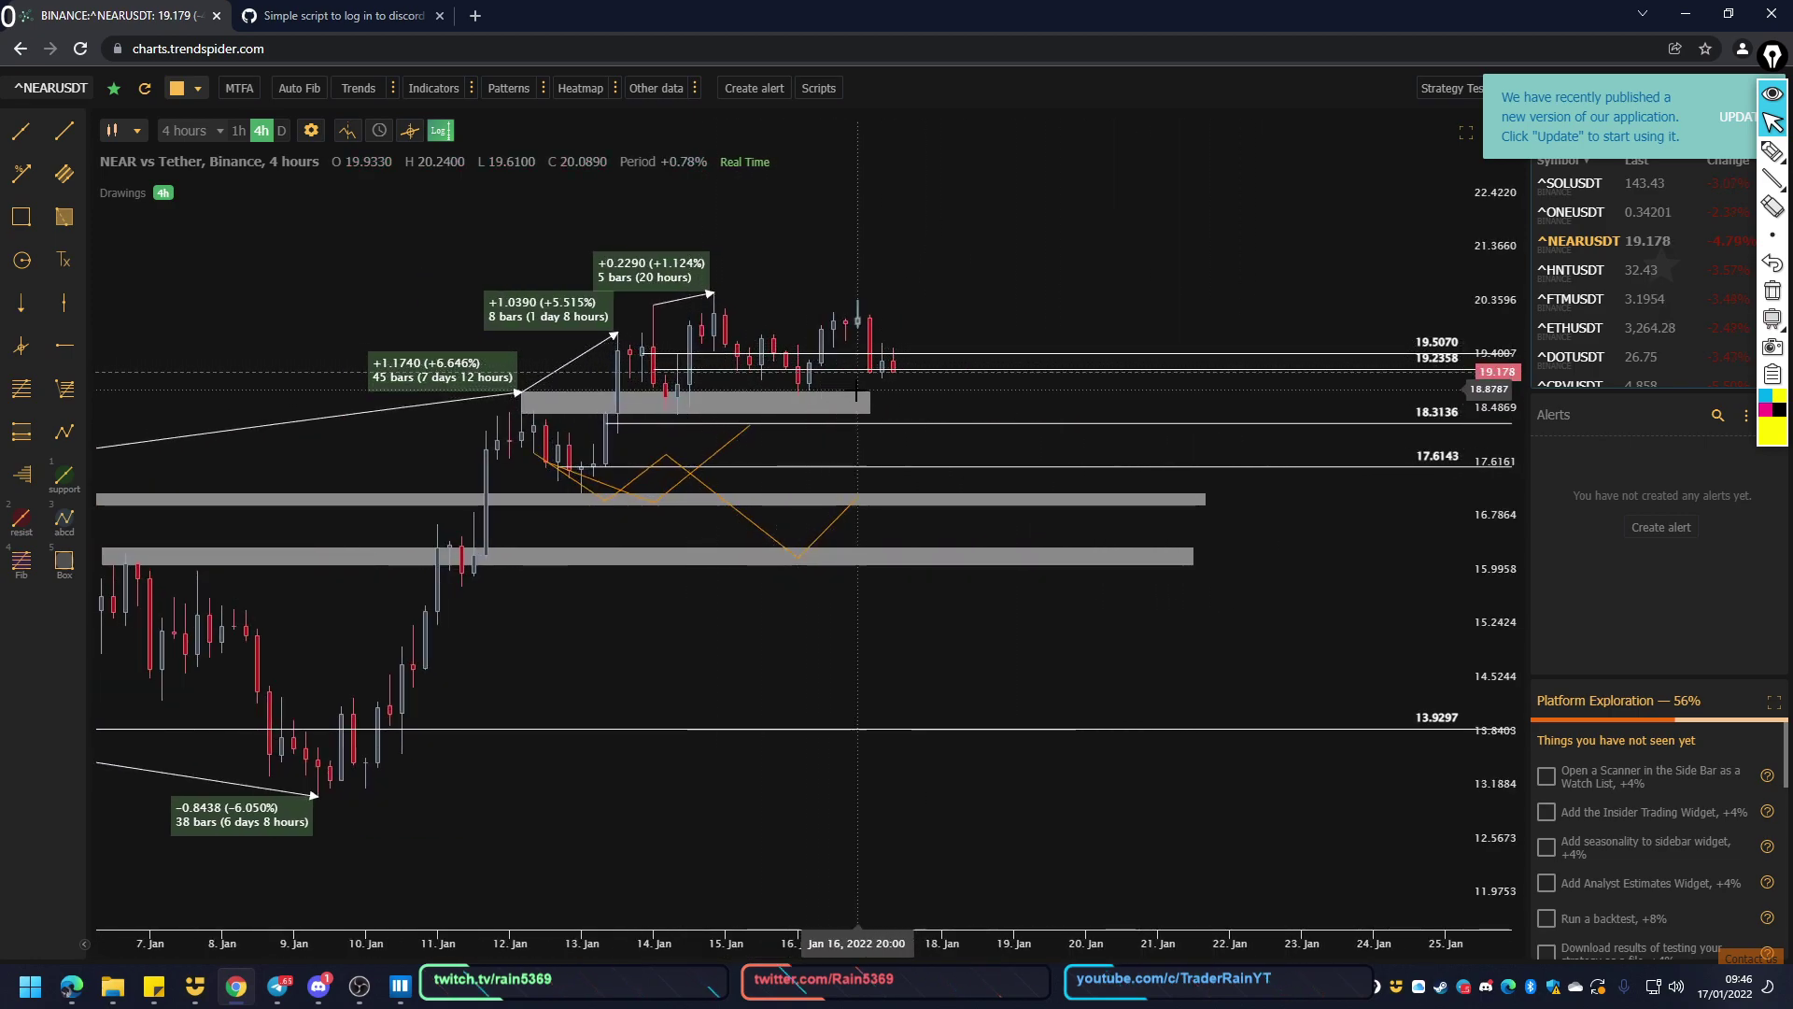
{"action": "left_click", "coordinate": [871, 392]}
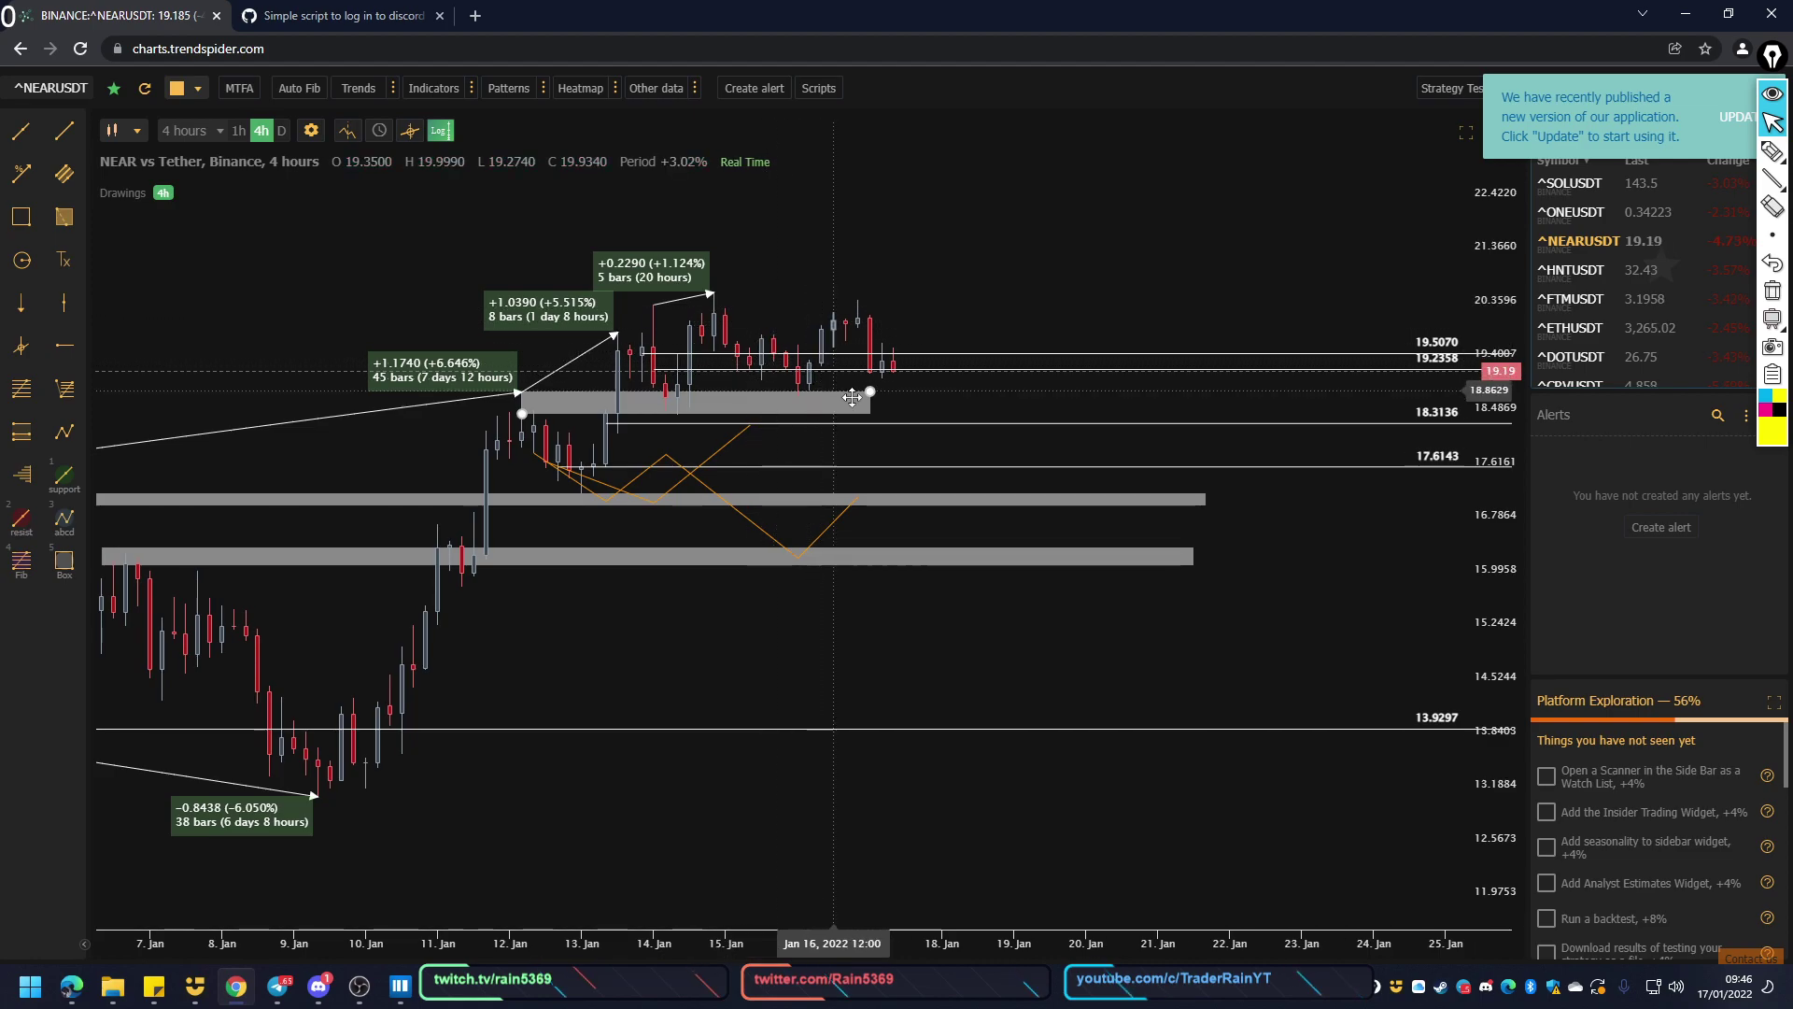
{"action": "mouse_move", "coordinate": [870, 391]}
{"action": "left_mouse_down"}
{"action": "mouse_move", "coordinate": [966, 388]}
{"action": "mouse_move", "coordinate": [894, 387]}
{"action": "left_mouse_up"}
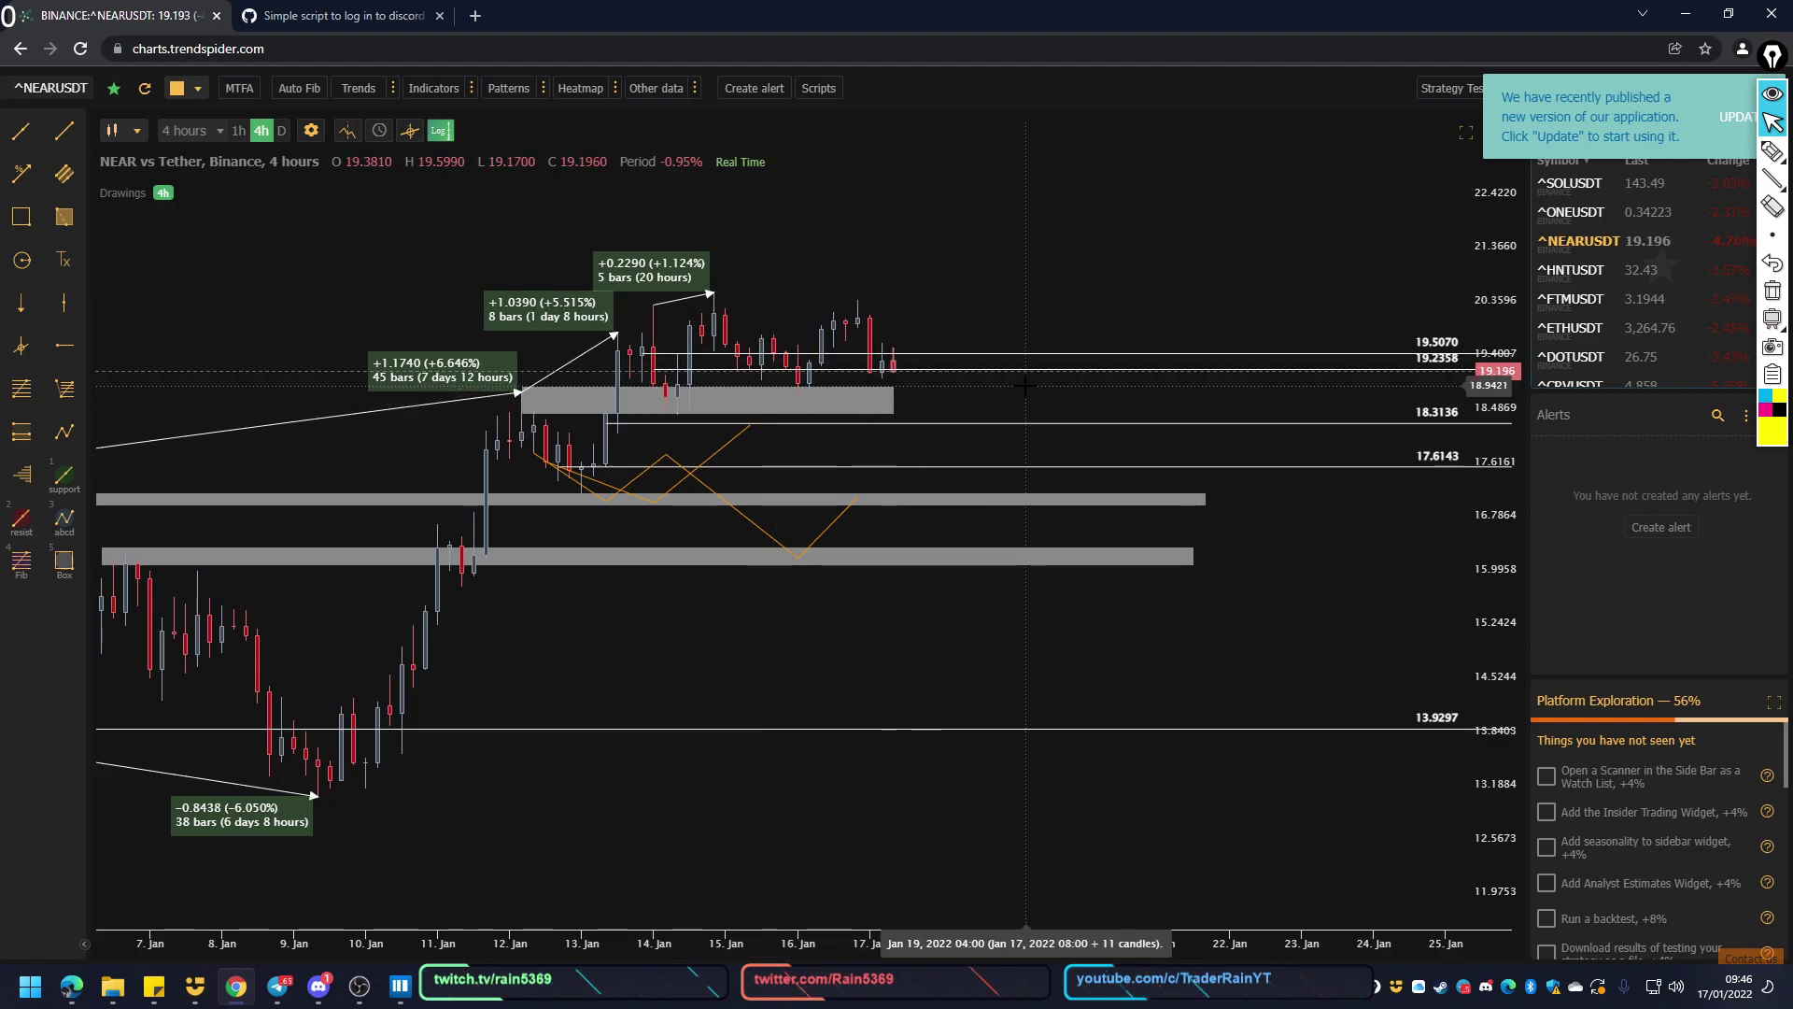
In pen, trace NEARUSDT's swings since 13 January, mark the level at about 20.05 and circle the two tops above it
{"action": "left_click", "coordinate": [1775, 153]}
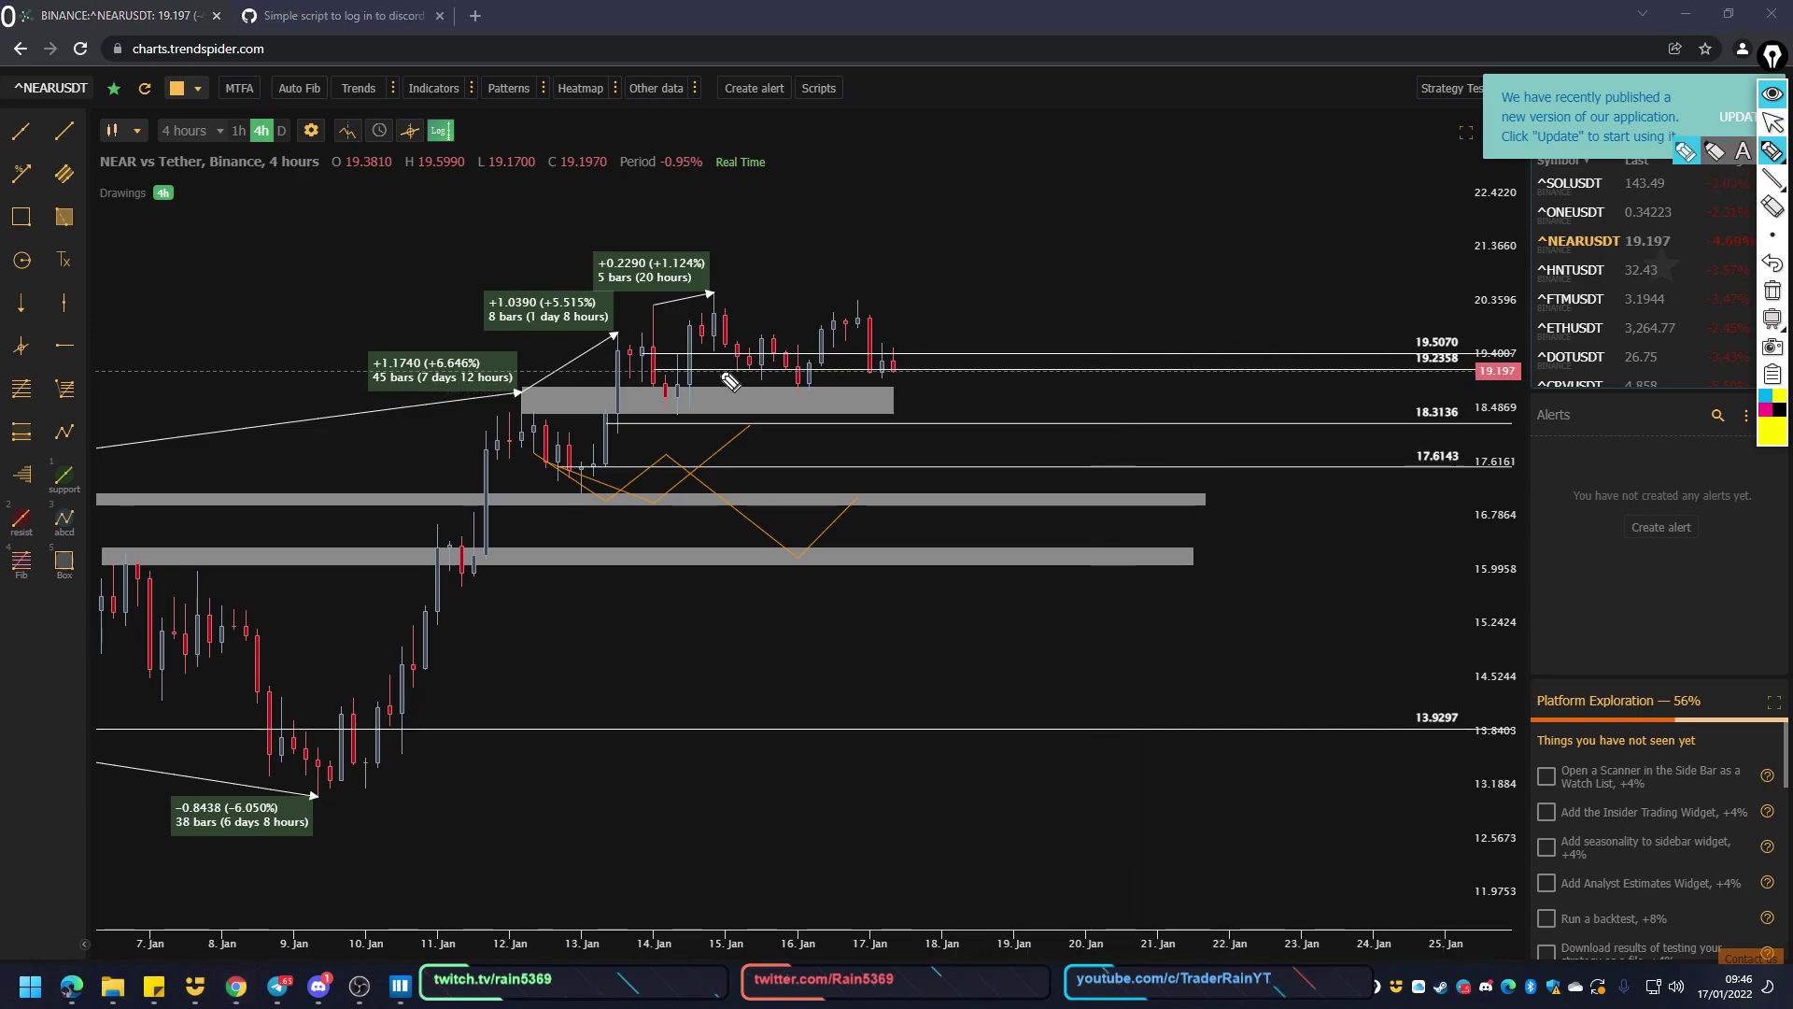
{"action": "mouse_move", "coordinate": [628, 334]}
{"action": "left_mouse_down"}
{"action": "mouse_move", "coordinate": [660, 385]}
{"action": "mouse_move", "coordinate": [703, 305]}
{"action": "mouse_move", "coordinate": [810, 397]}
{"action": "mouse_move", "coordinate": [859, 311]}
{"action": "left_mouse_up"}
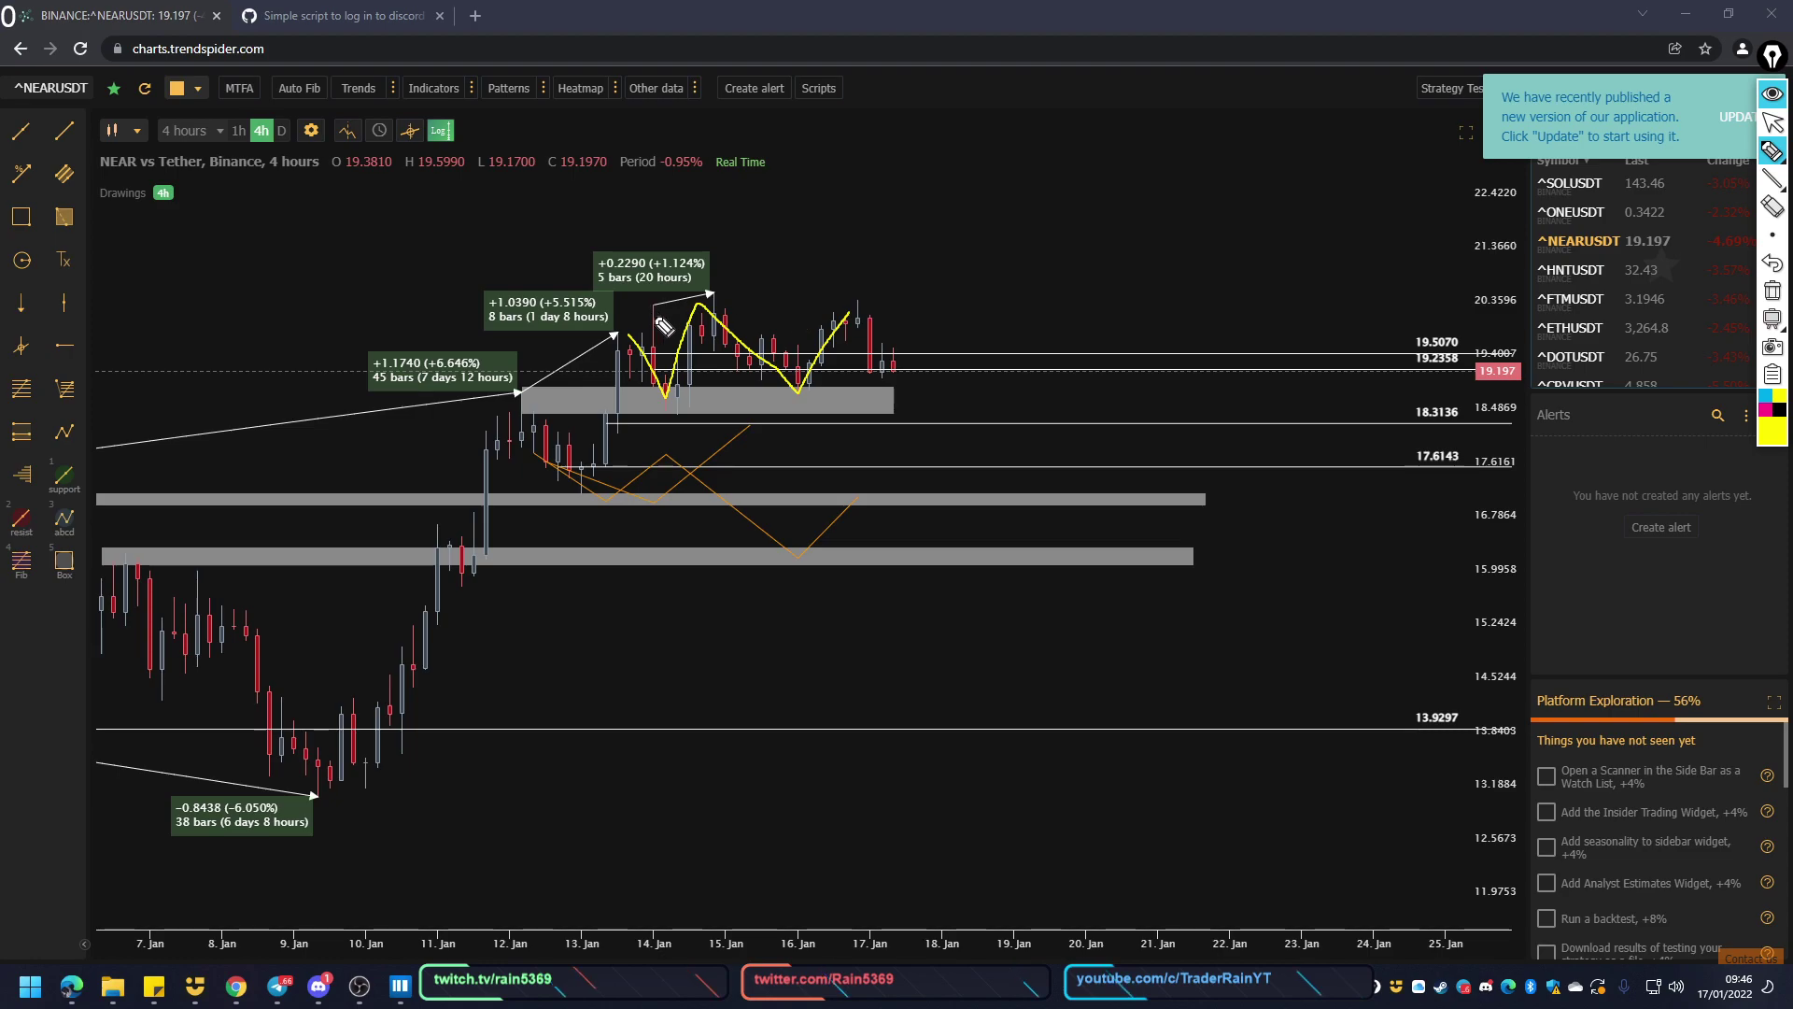
{"action": "left_click_drag", "start_coordinate": [656, 316], "coordinate": [860, 320]}
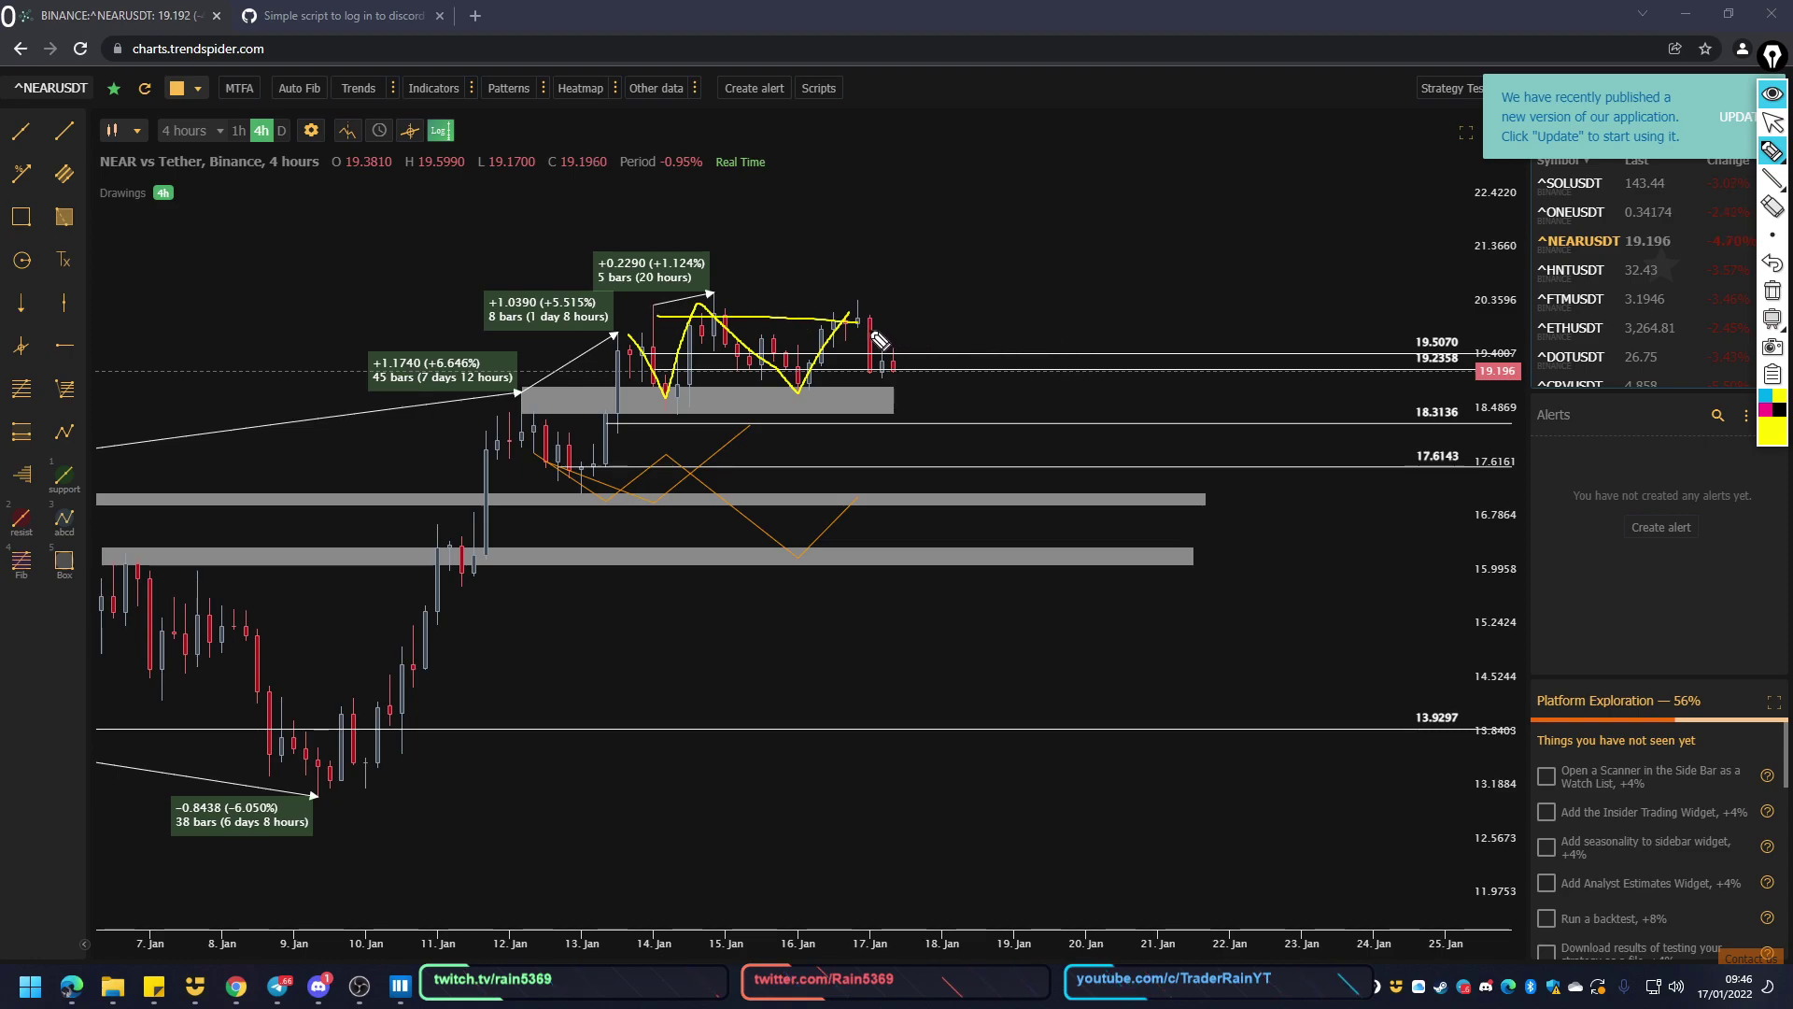
{"action": "left_click_drag", "start_coordinate": [844, 309], "coordinate": [724, 291]}
In pen, sketch NEARUSDT's projected breakout to about 22 and alternative drop to about 17.8, and circle the extended grey zone's end
{"action": "mouse_move", "coordinate": [865, 322]}
{"action": "left_mouse_down"}
{"action": "mouse_move", "coordinate": [898, 381]}
{"action": "mouse_move", "coordinate": [921, 383]}
{"action": "mouse_move", "coordinate": [943, 327]}
{"action": "left_mouse_up"}
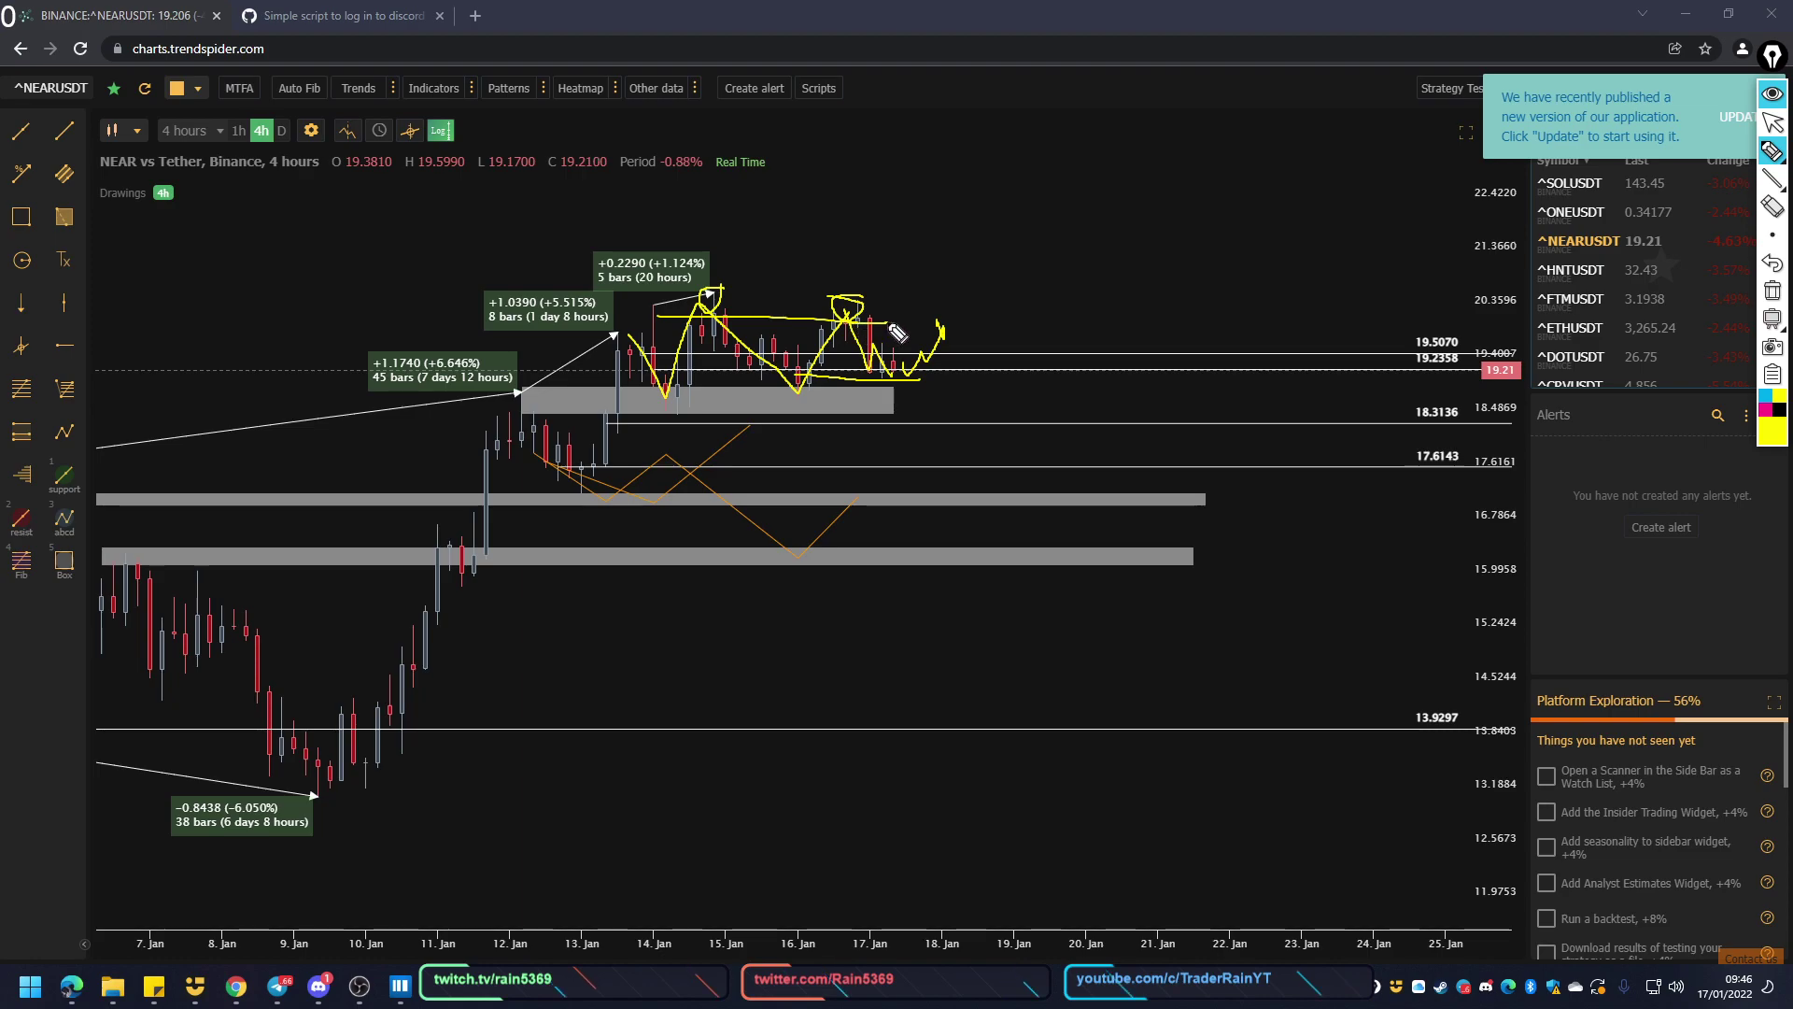
{"action": "mouse_move", "coordinate": [878, 325]}
{"action": "left_mouse_down"}
{"action": "mouse_move", "coordinate": [941, 323]}
{"action": "mouse_move", "coordinate": [1022, 280]}
{"action": "mouse_move", "coordinate": [1041, 234]}
{"action": "left_mouse_up"}
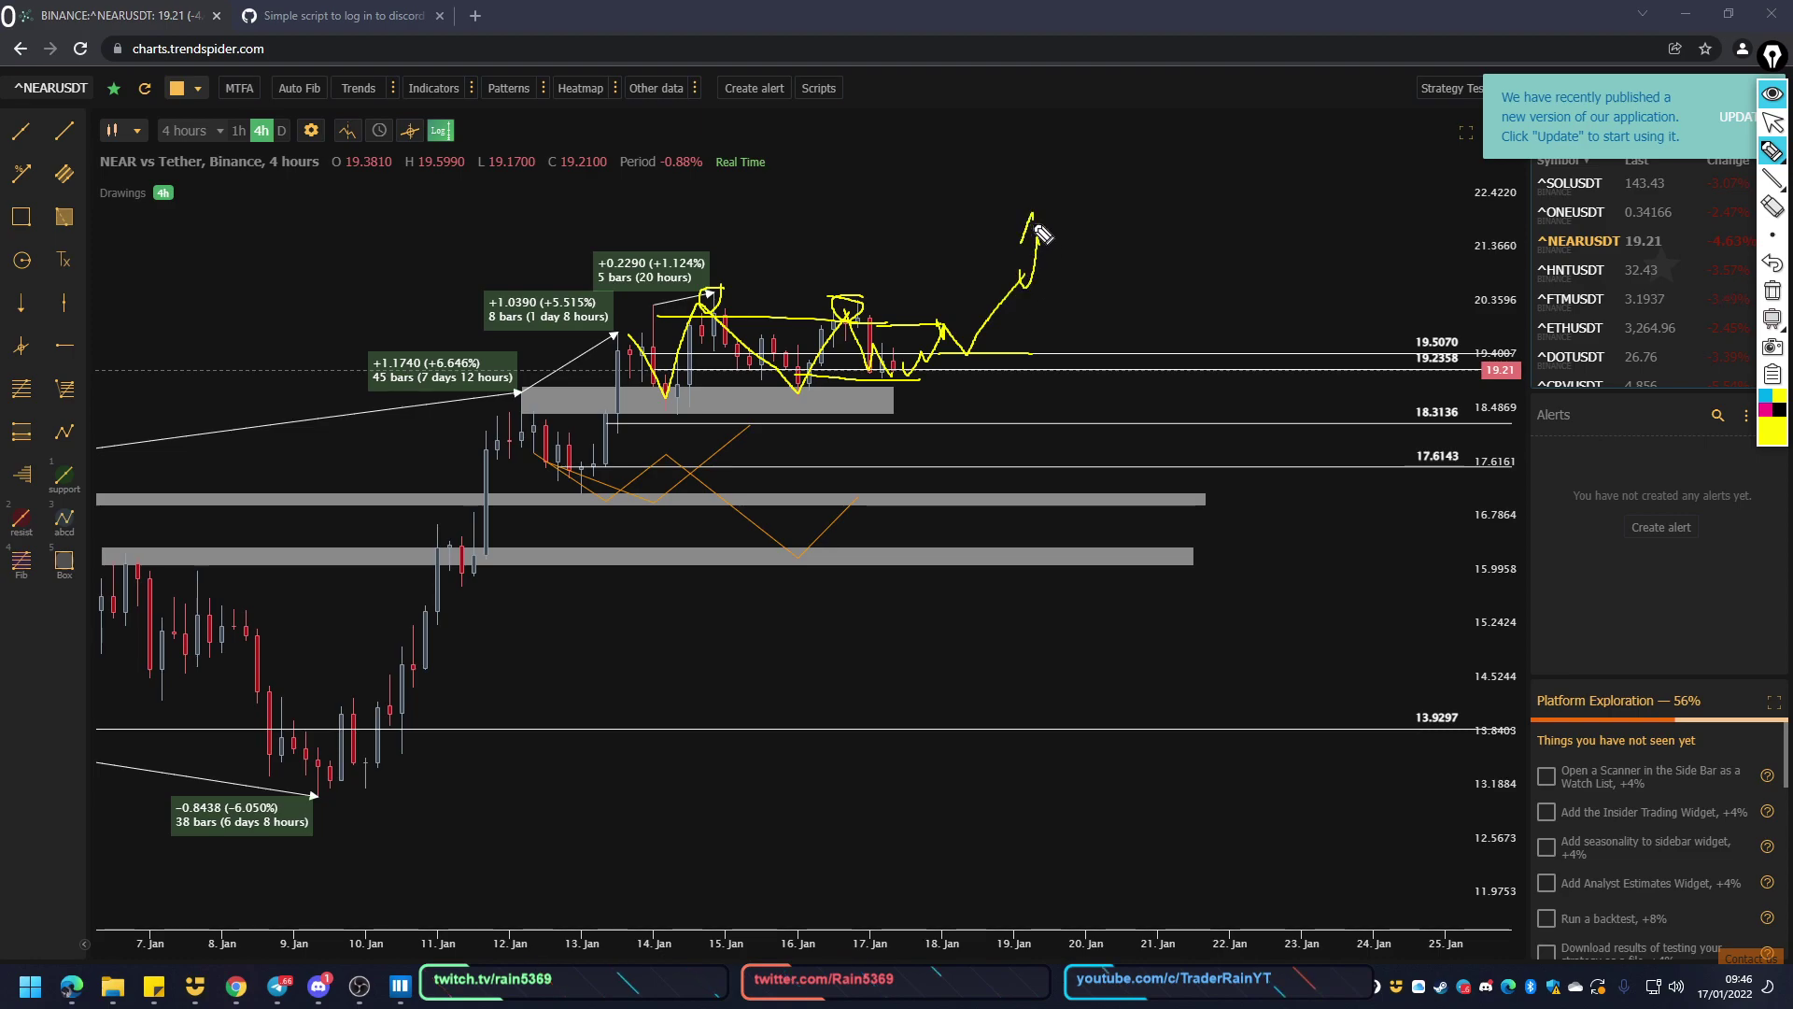
{"action": "left_click_drag", "start_coordinate": [902, 376], "coordinate": [947, 431]}
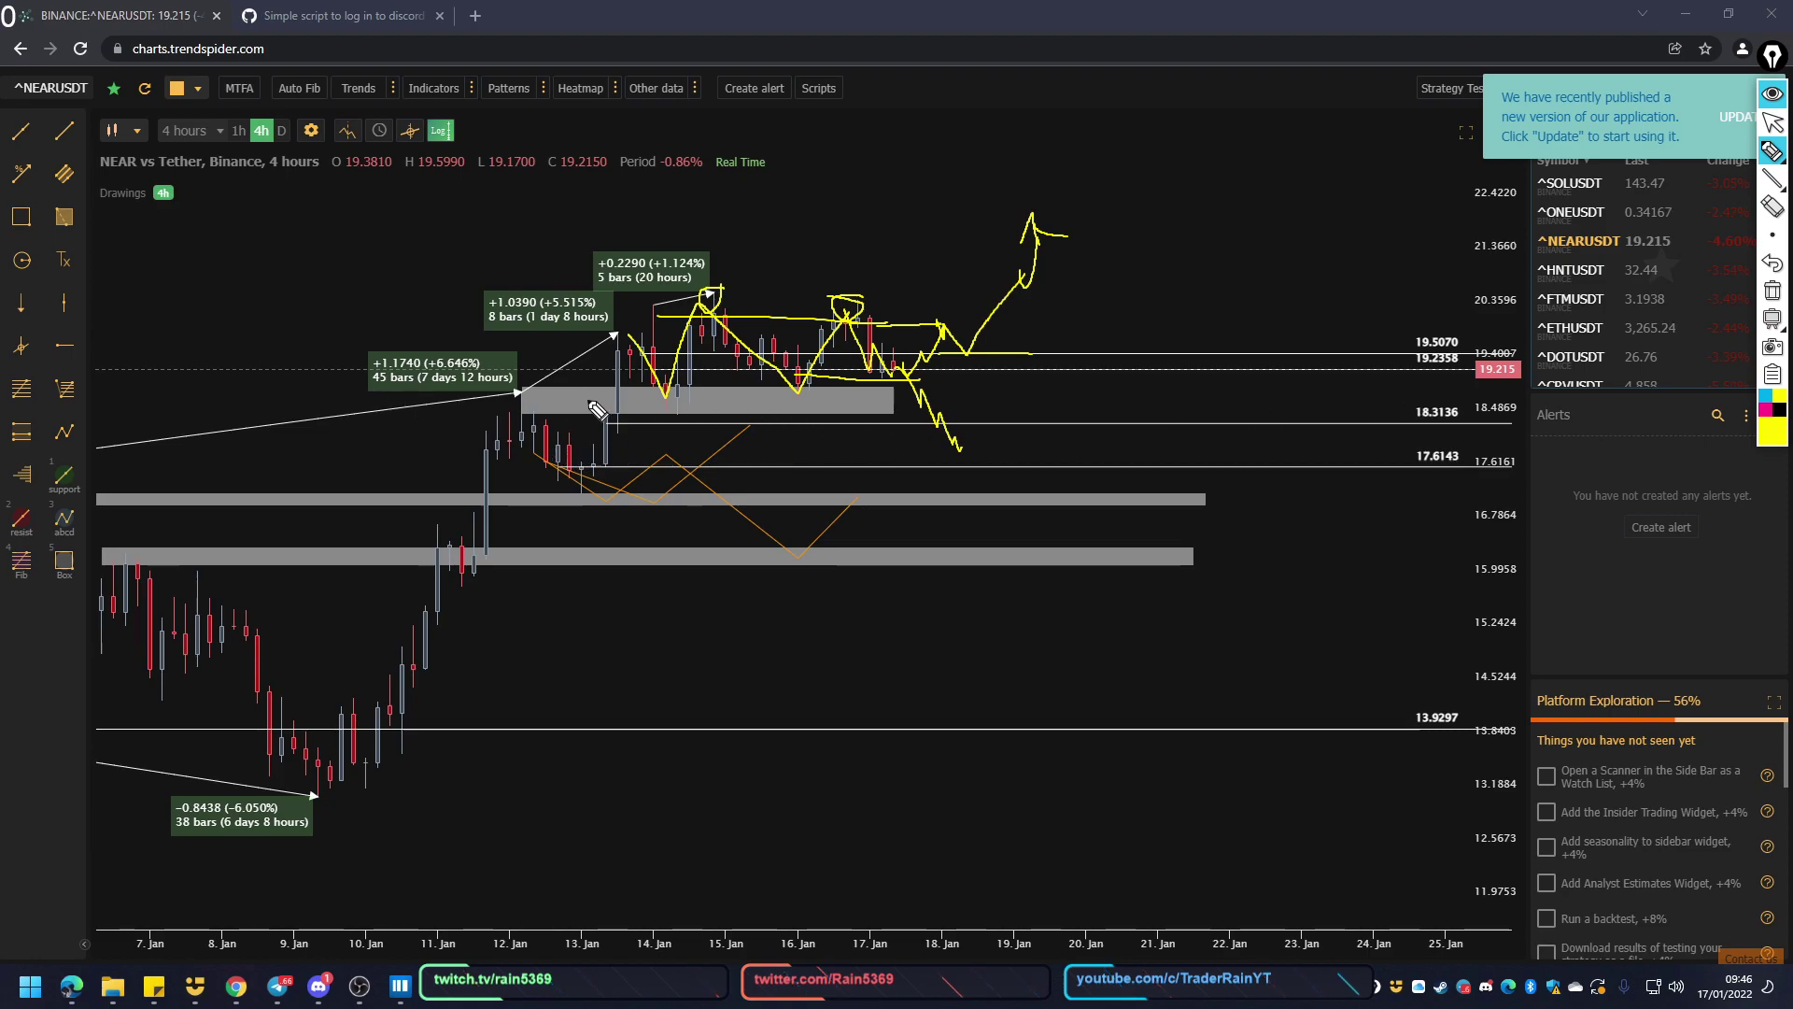
{"action": "mouse_move", "coordinate": [911, 380]}
{"action": "left_mouse_down"}
{"action": "mouse_move", "coordinate": [865, 400]}
{"action": "mouse_move", "coordinate": [908, 383]}
{"action": "left_mouse_up"}
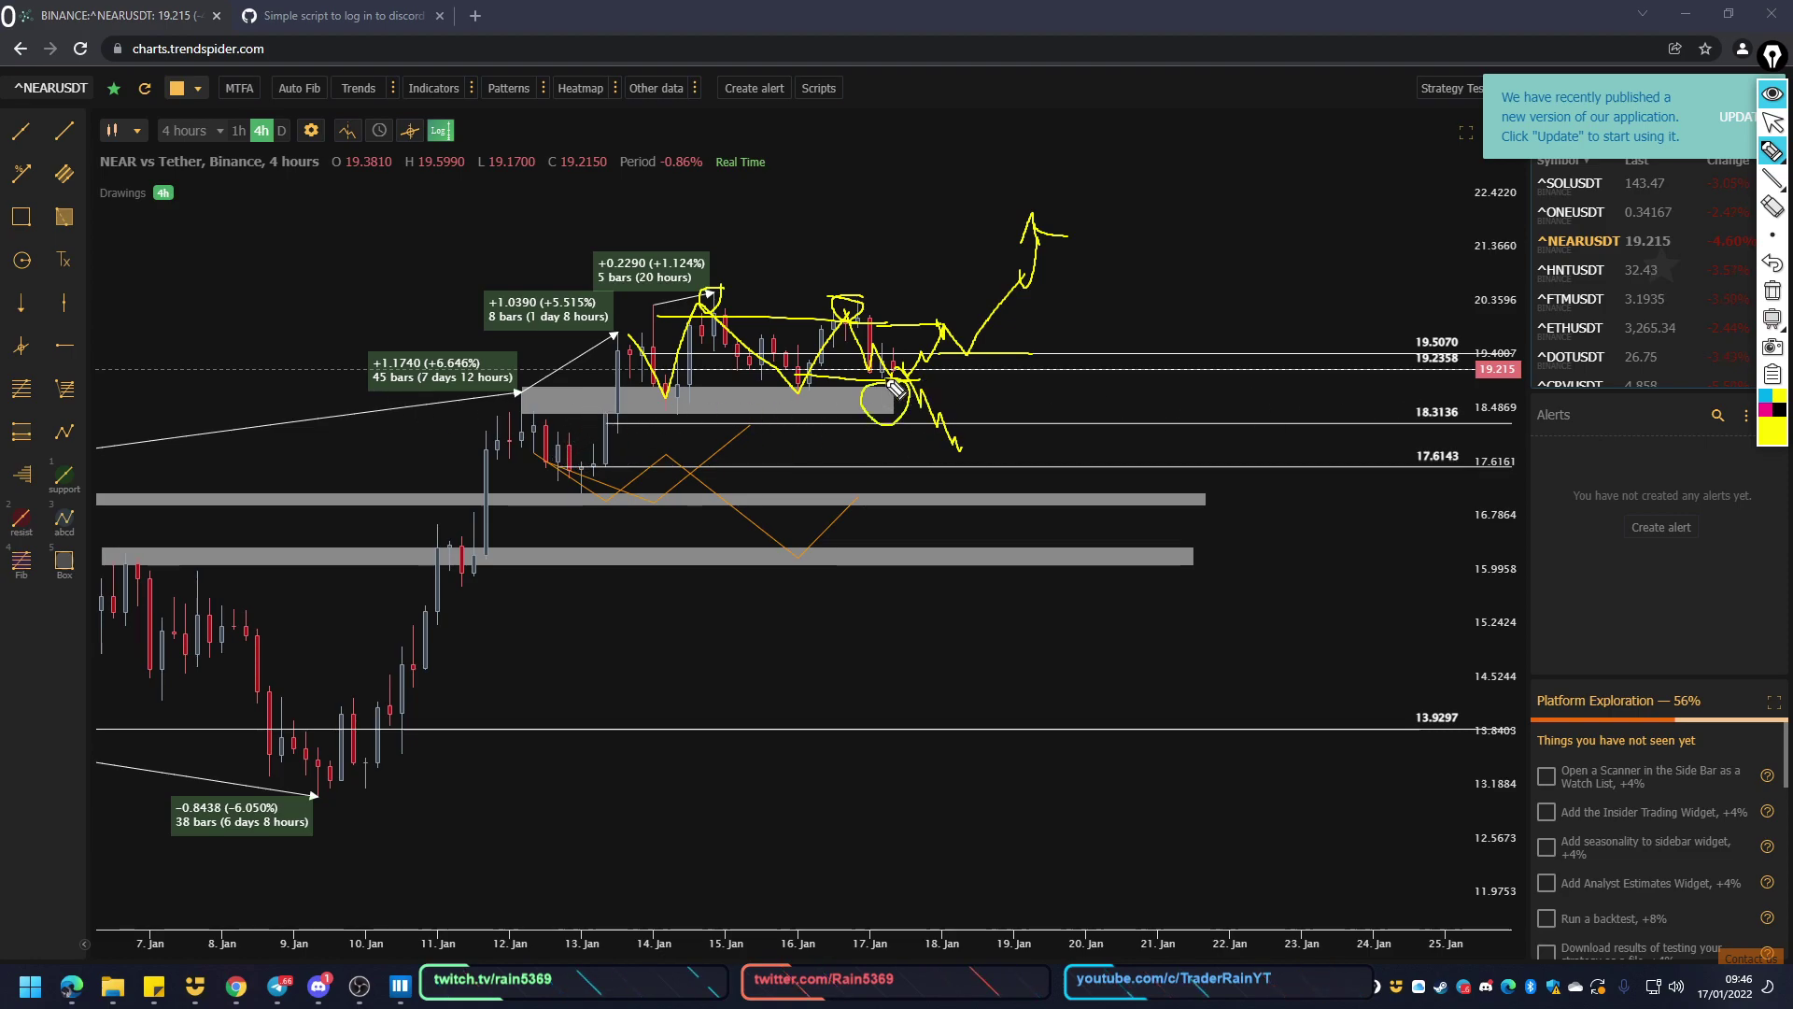
In pen, circle the 18.3136 price label on NEARUSDT, mark the price action near that level around 13 January, and clear the pen marks
{"action": "left_click_drag", "start_coordinate": [1435, 416], "coordinate": [1414, 401]}
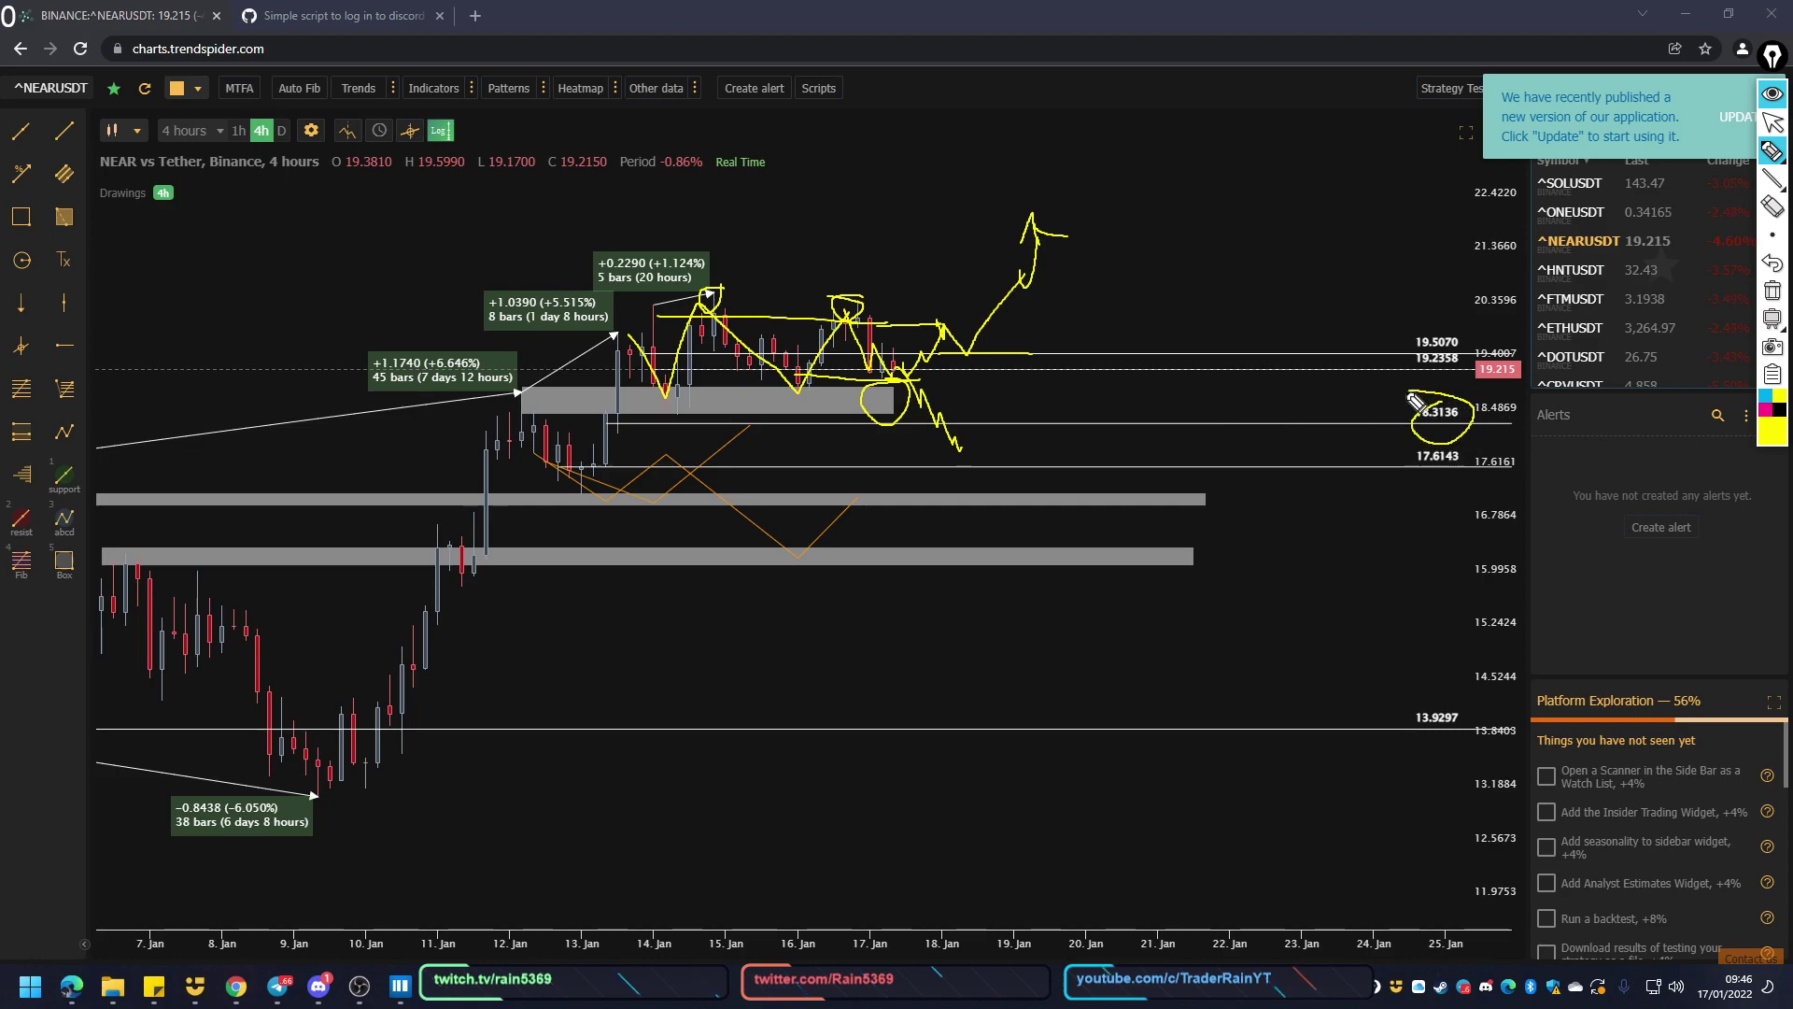
{"action": "left_click_drag", "start_coordinate": [560, 435], "coordinate": [679, 441]}
{"action": "left_click", "coordinate": [1772, 205]}
{"action": "left_click", "coordinate": [1773, 123]}
Open the ONEUSDT chart, trace its drop and rebound since 14 January in pen with the base at about 0.332, and clear the marks
{"action": "left_click", "coordinate": [1574, 212]}
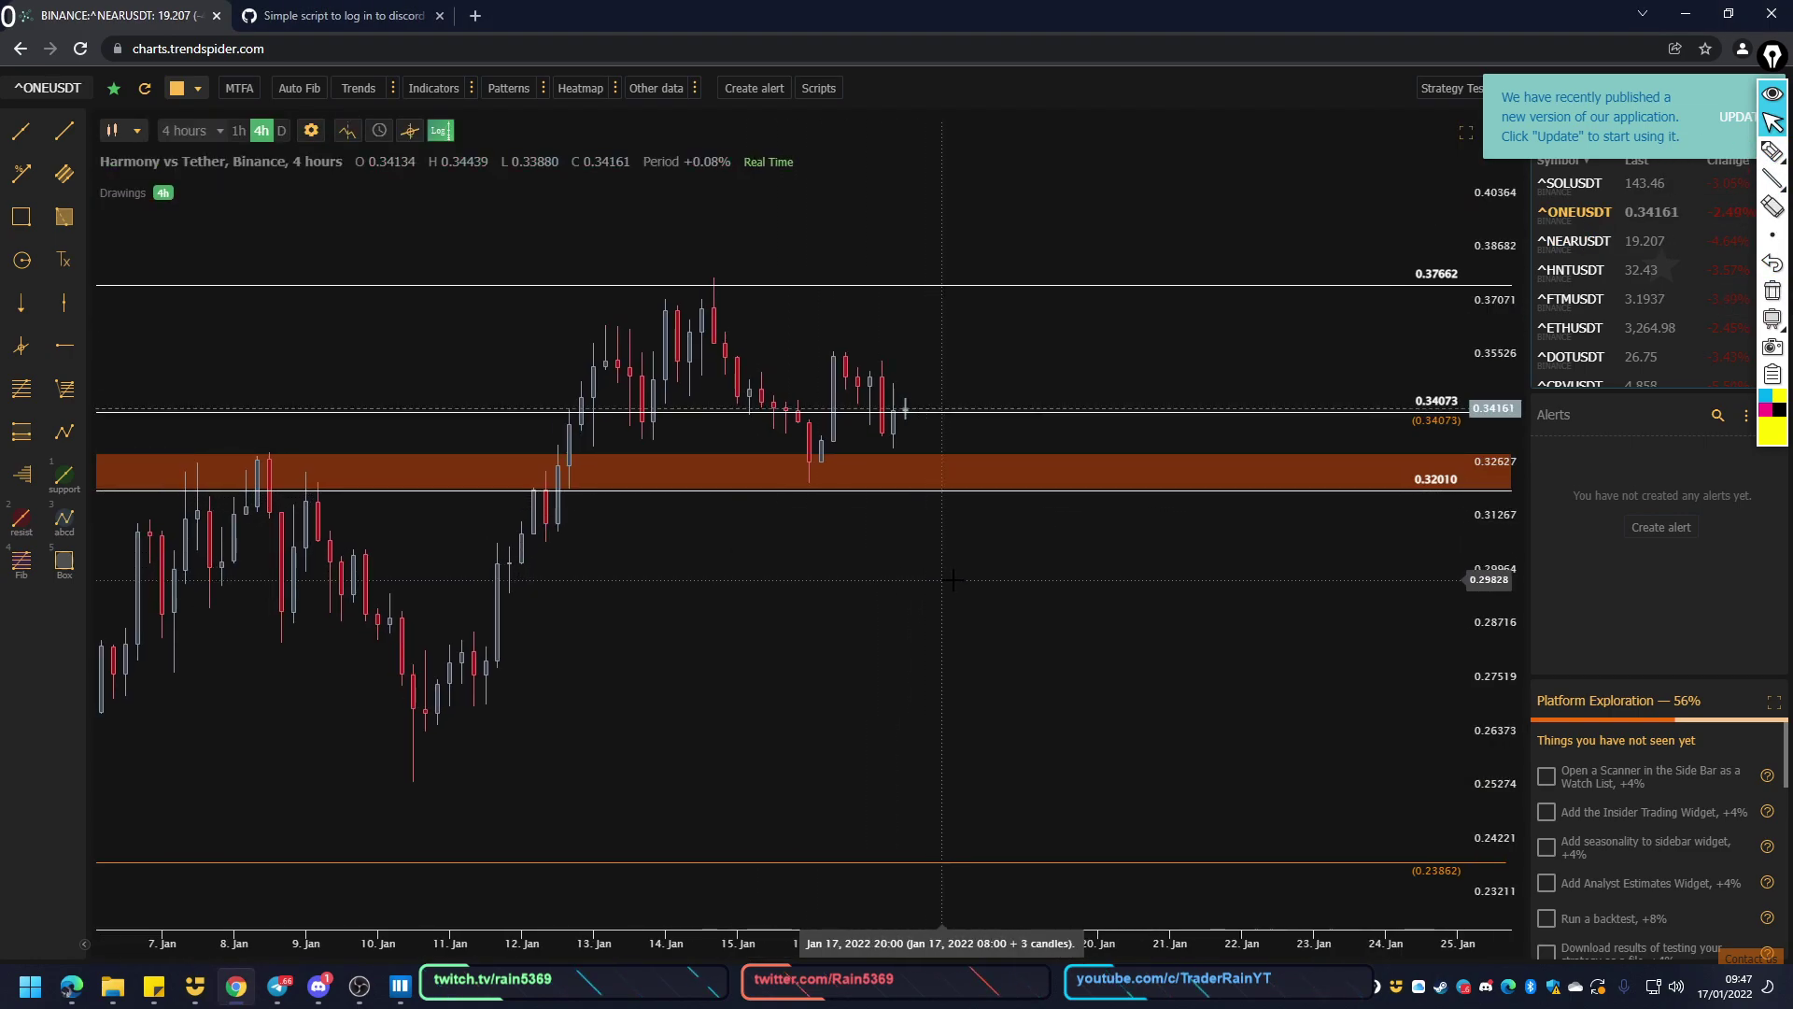
{"action": "left_click", "coordinate": [1773, 151]}
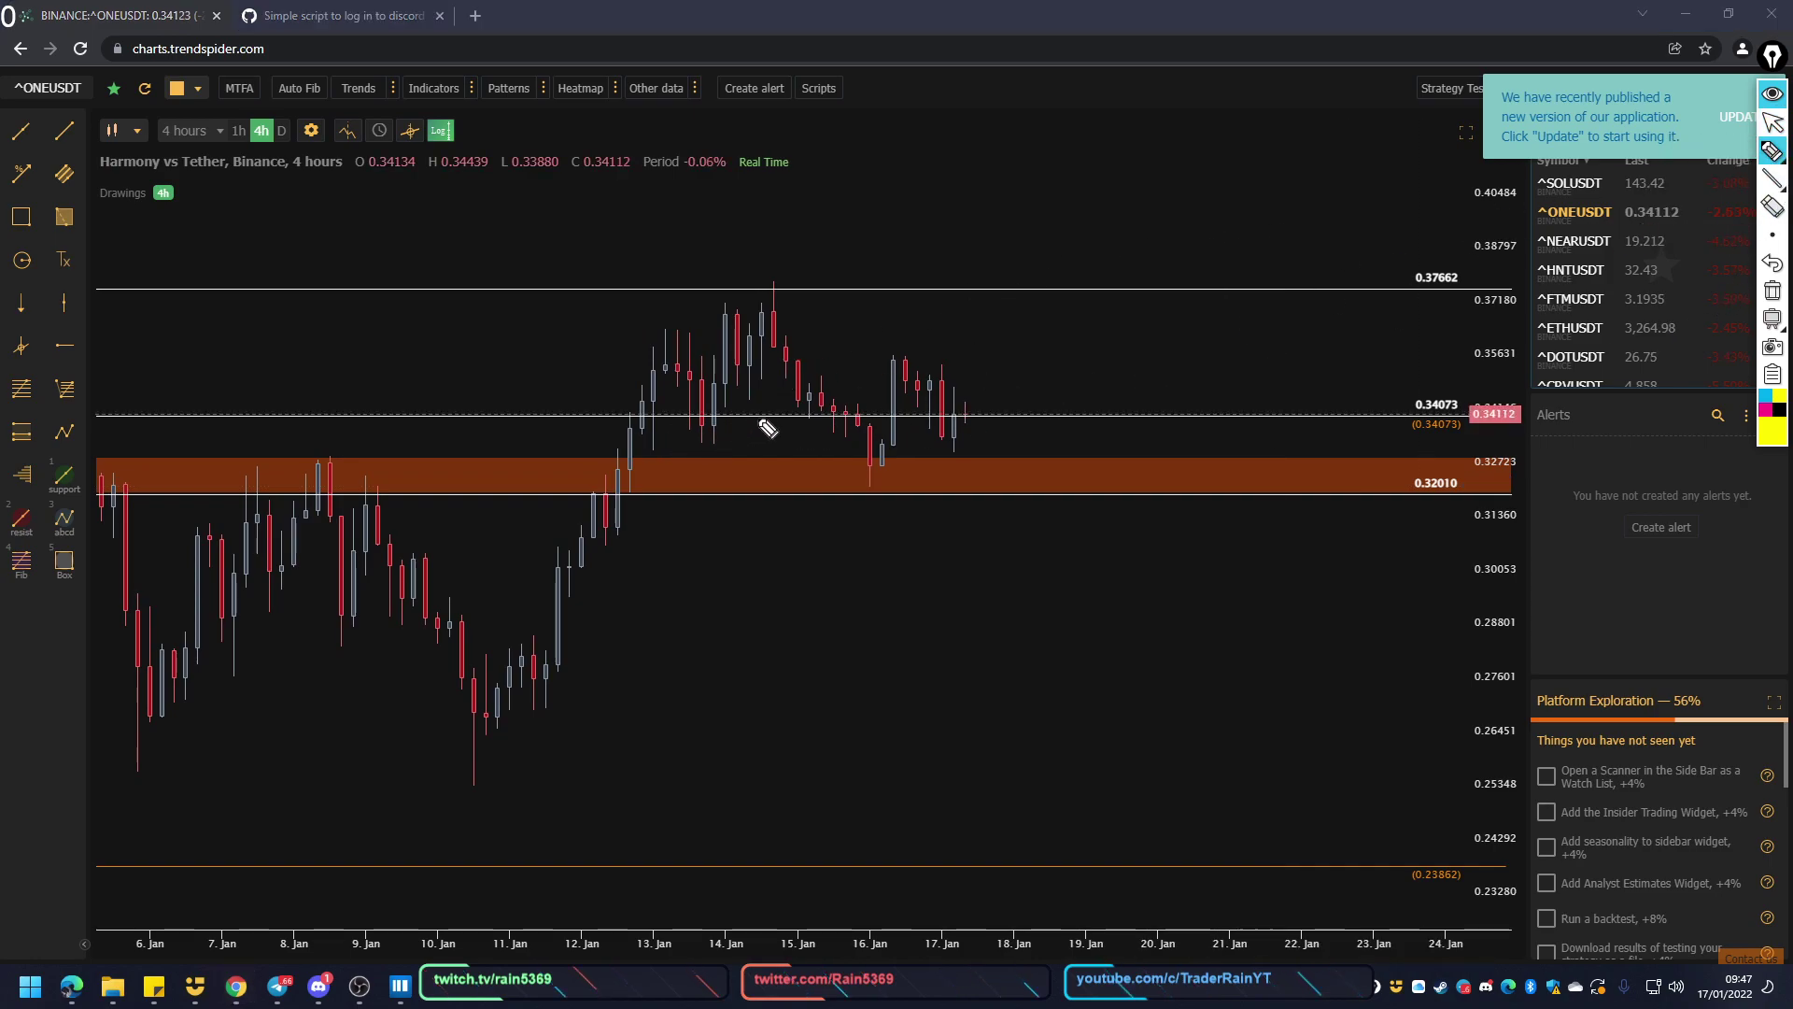
{"action": "mouse_move", "coordinate": [754, 314]}
{"action": "left_mouse_down"}
{"action": "mouse_move", "coordinate": [869, 479]}
{"action": "mouse_move", "coordinate": [906, 360]}
{"action": "mouse_move", "coordinate": [955, 440]}
{"action": "left_mouse_up"}
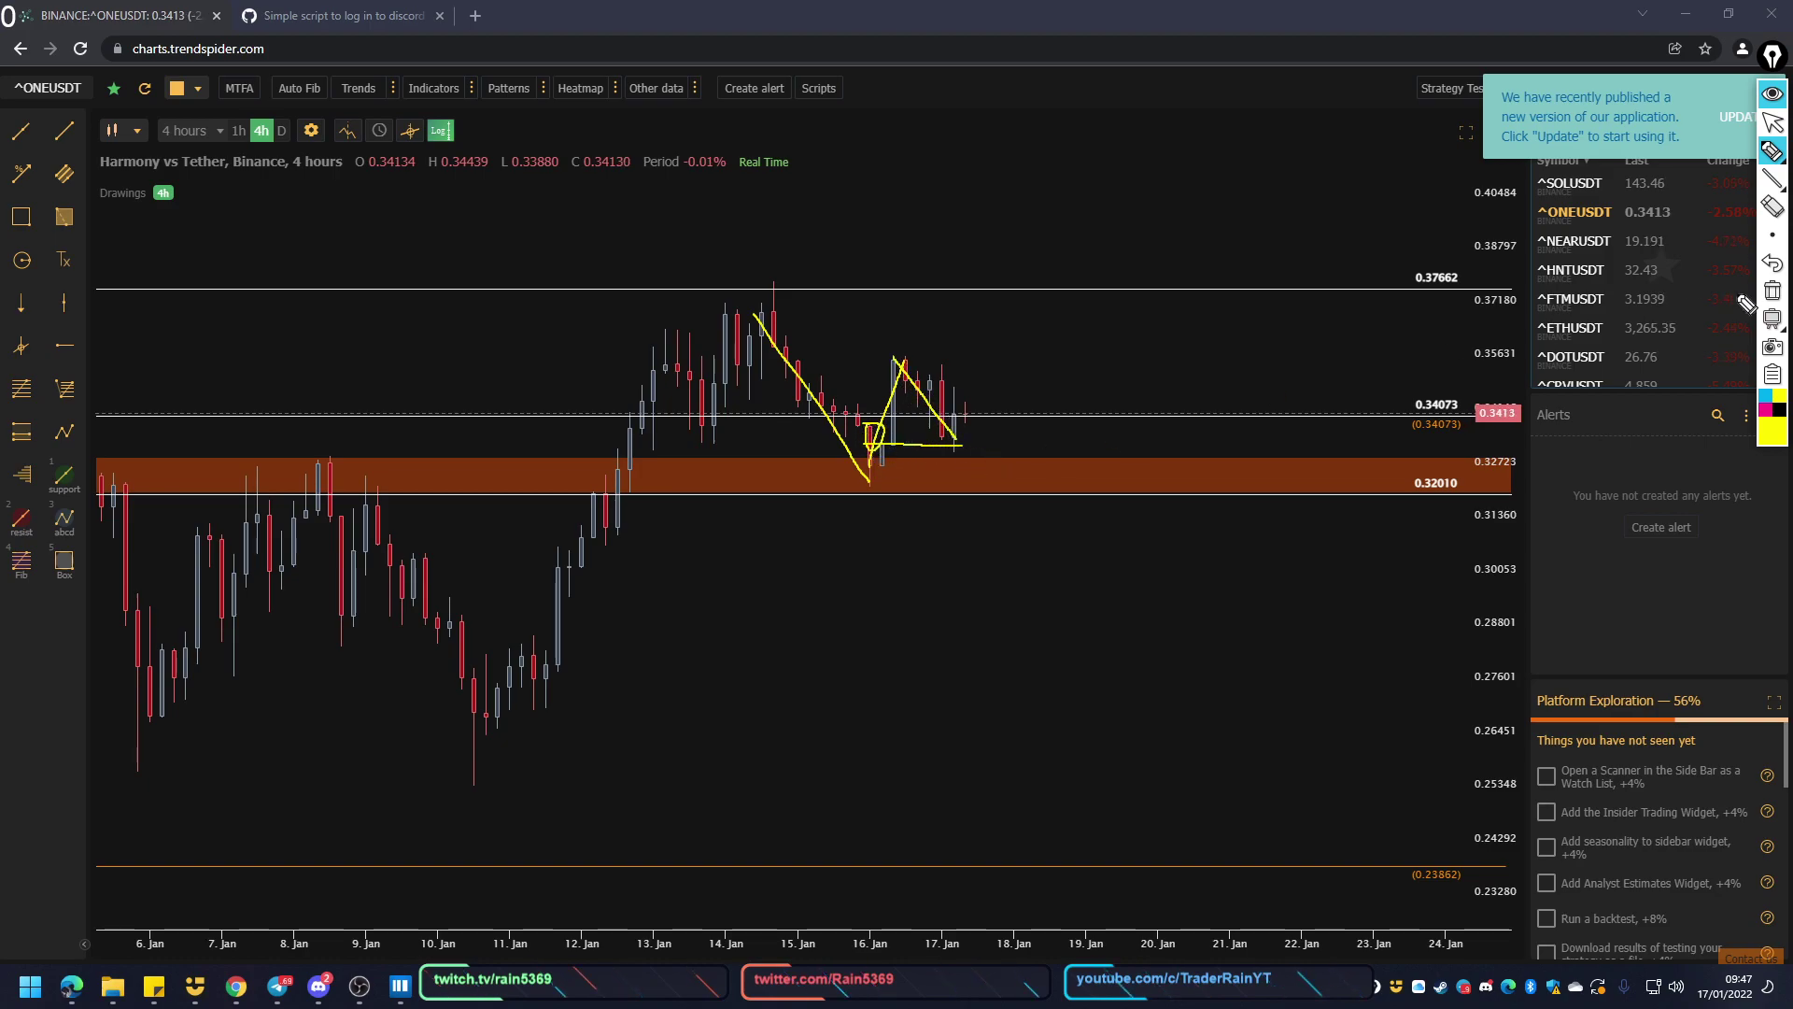
{"action": "left_click", "coordinate": [1772, 290]}
Draw a grey box on ONEUSDT extending forward from 16 January, between about 0.338 and 0.332
{"action": "left_click", "coordinate": [1771, 122]}
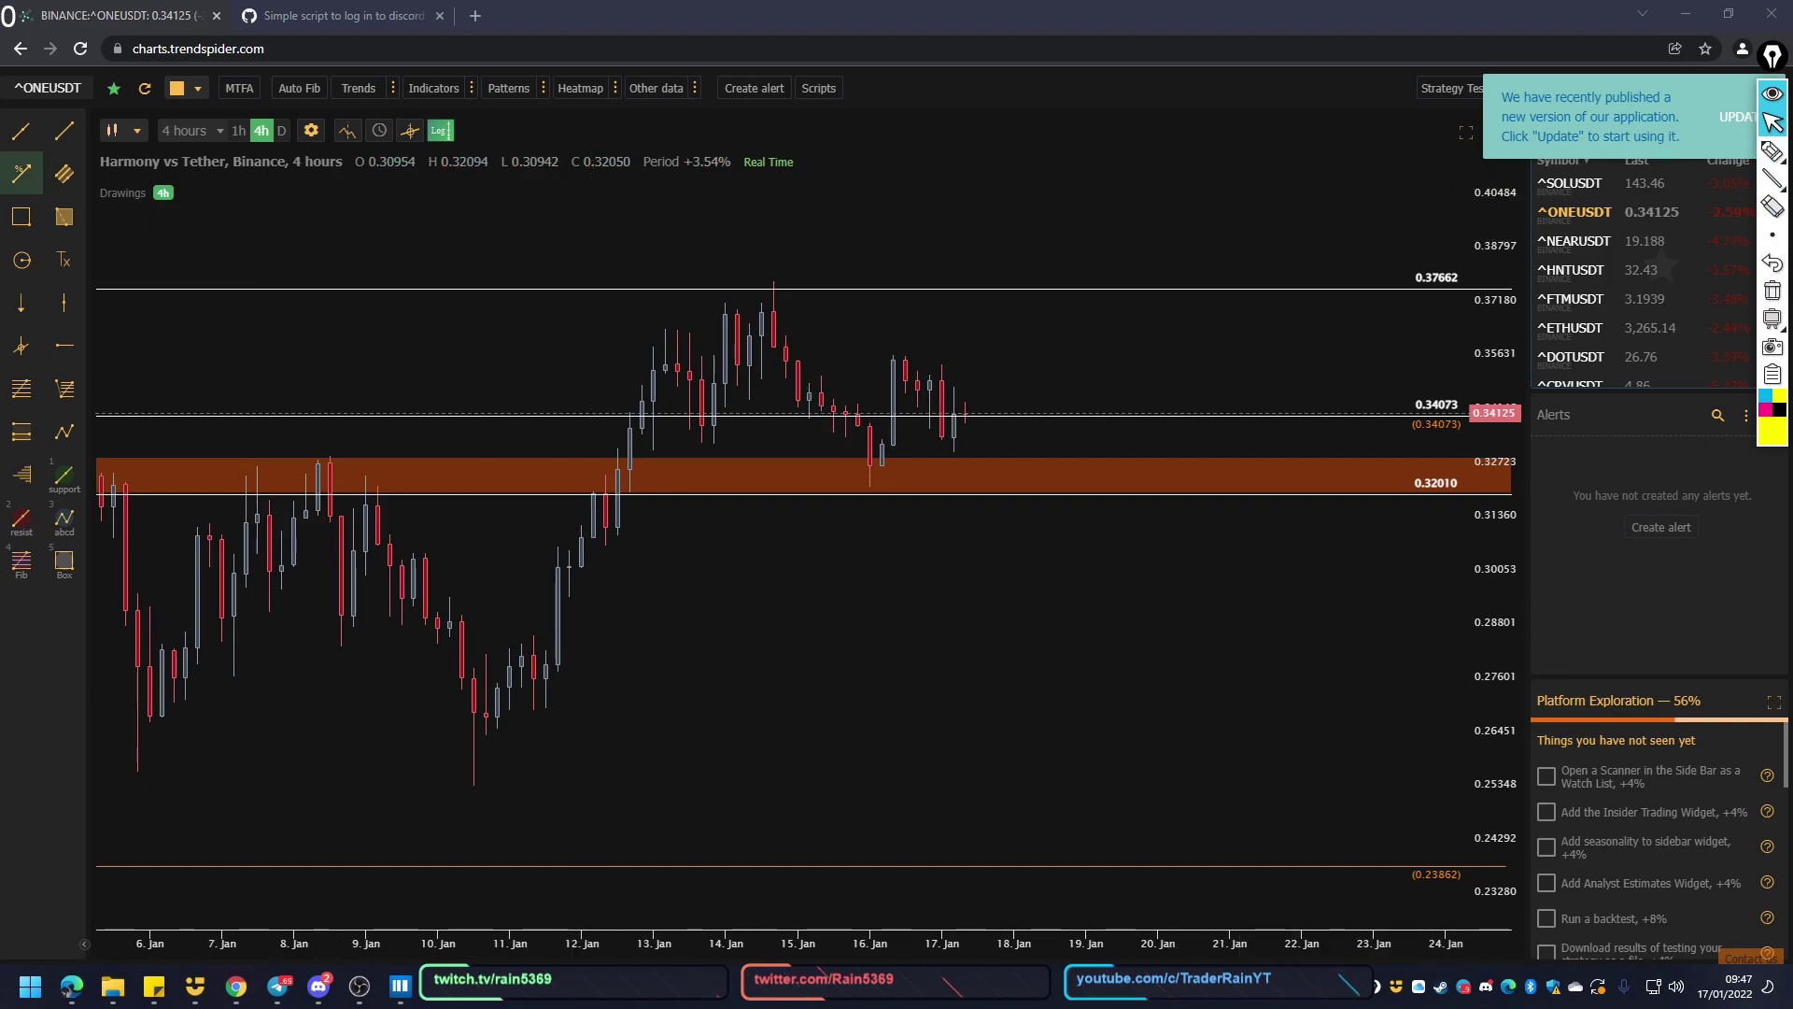
{"action": "left_click", "coordinate": [65, 217]}
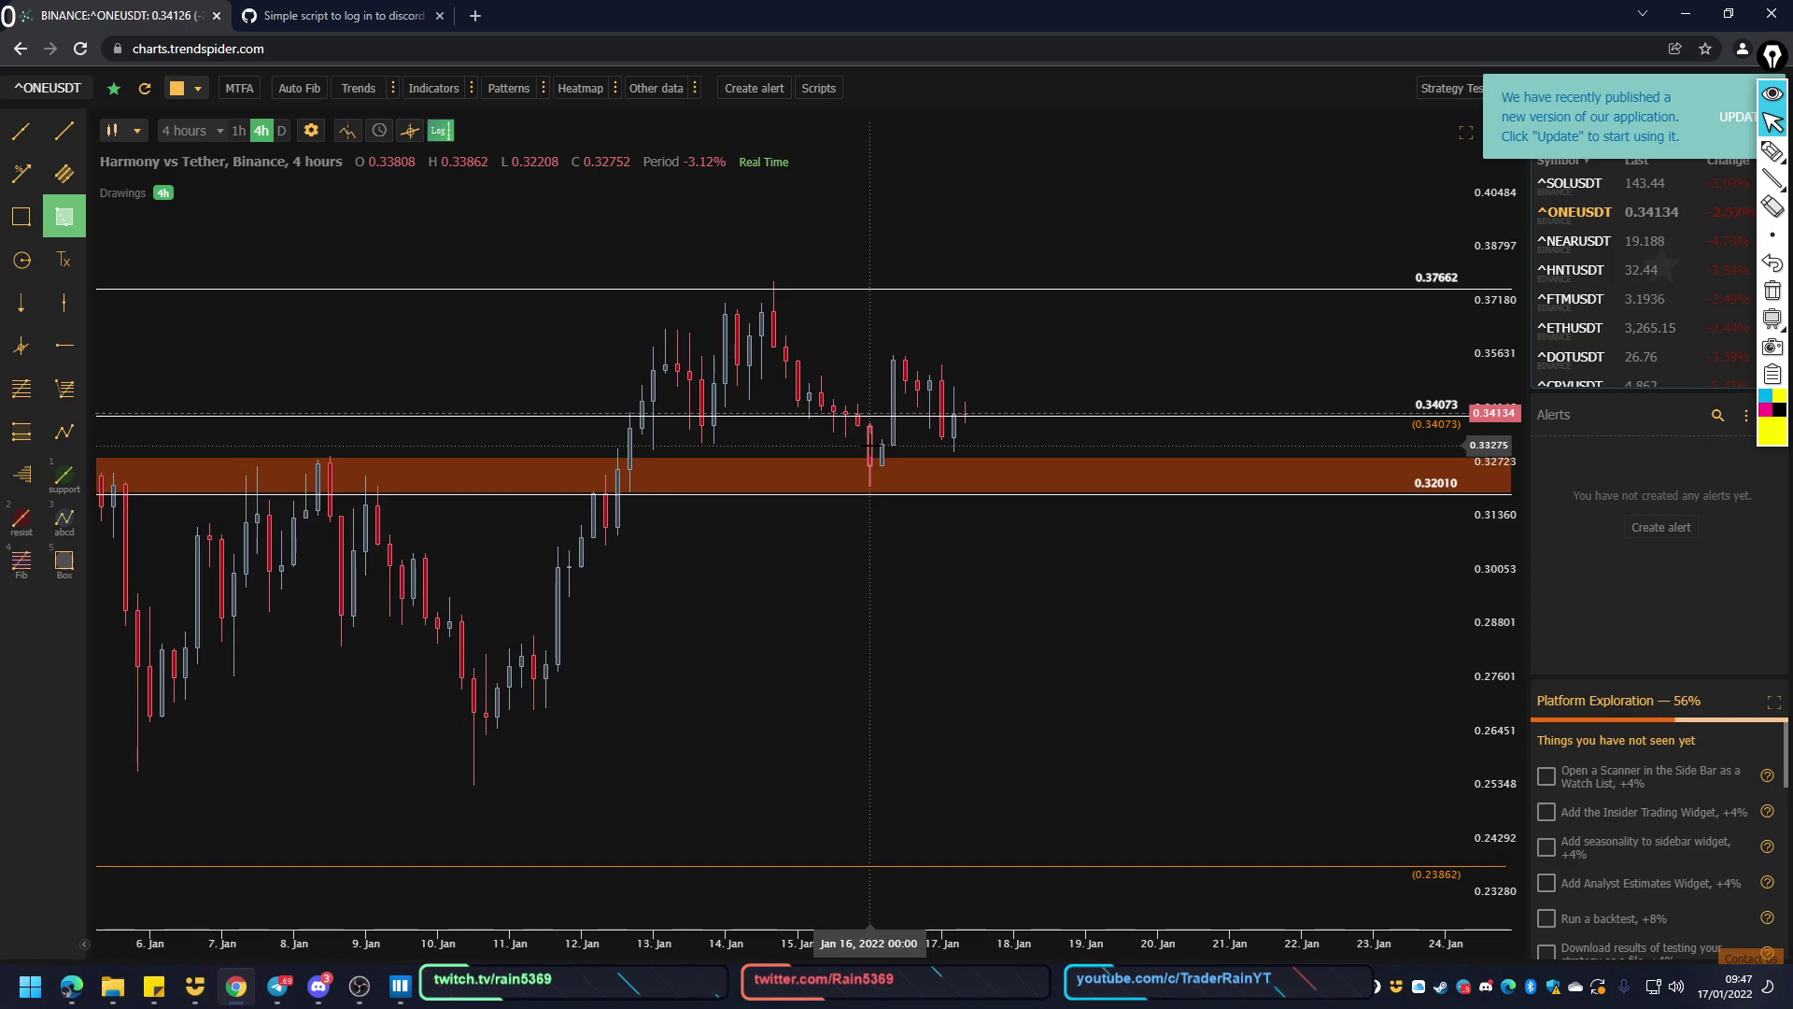
{"action": "left_click_drag", "start_coordinate": [869, 445], "coordinate": [872, 428]}
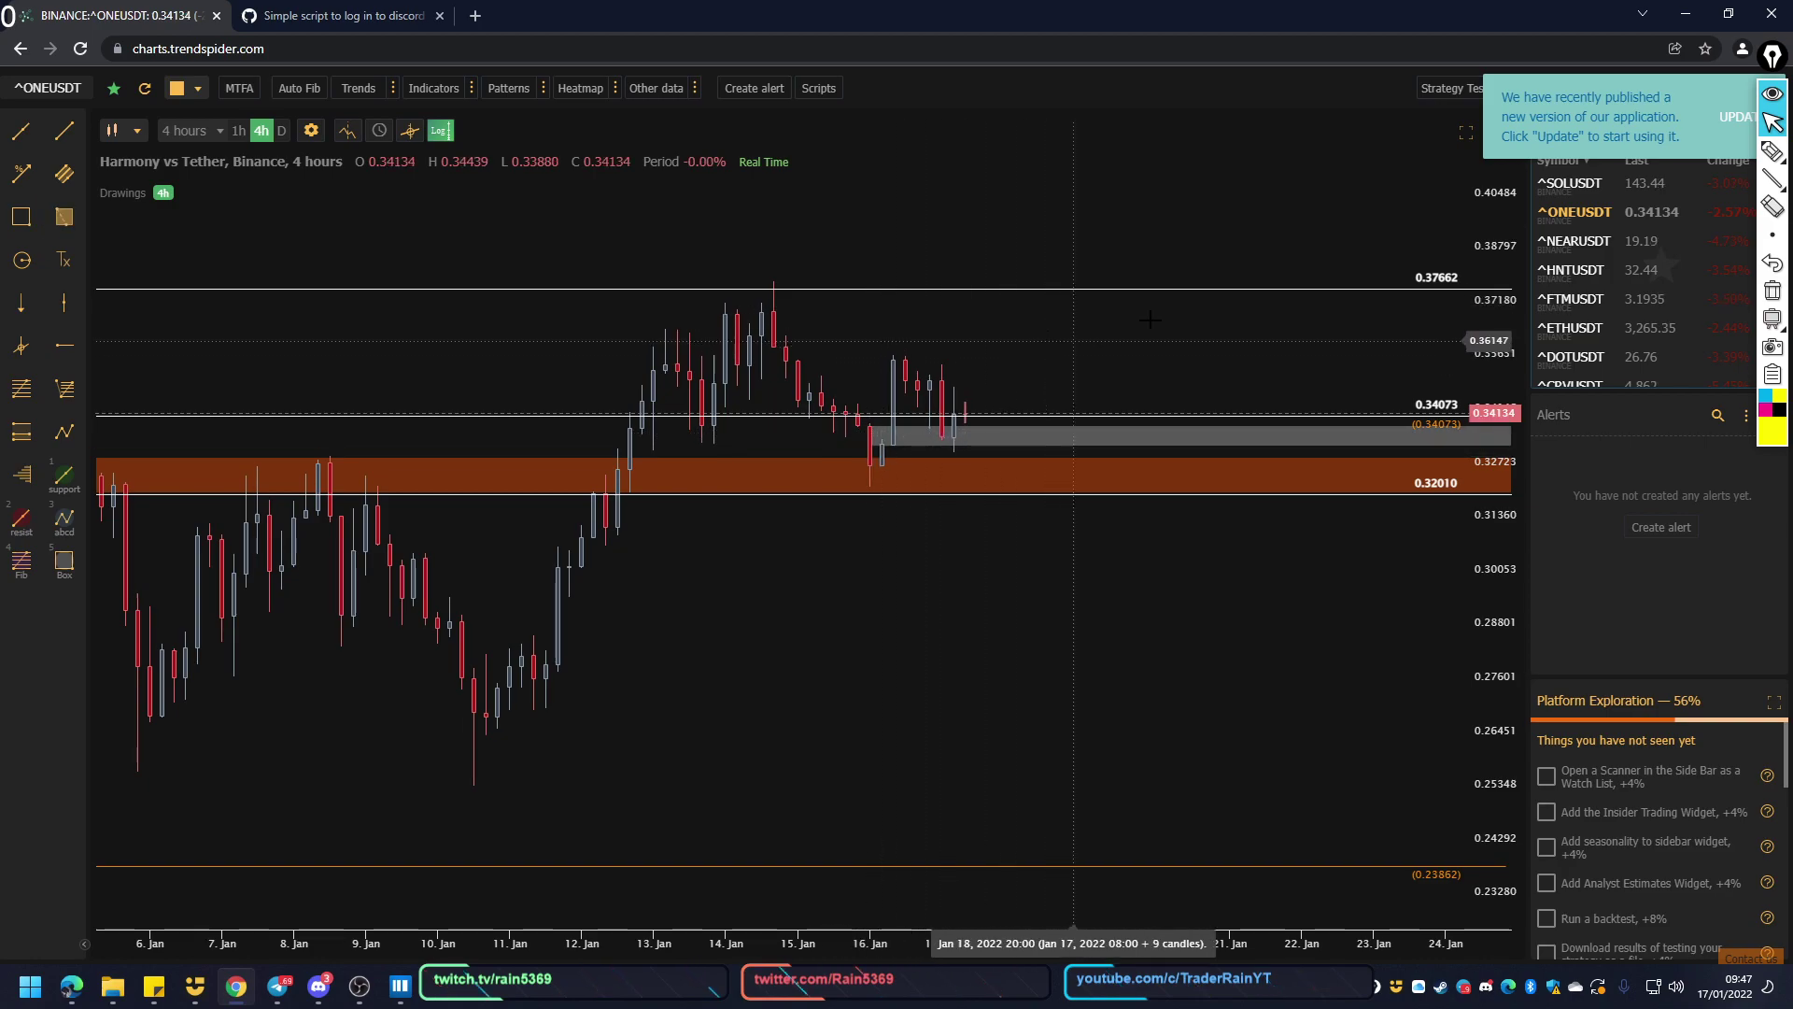
In pen, trace ONEUSDT's retest of the grey box, sketch a projected rise to about 0.36, and clear the marks
{"action": "left_click", "coordinate": [1772, 150]}
{"action": "mouse_move", "coordinate": [864, 441]}
{"action": "left_mouse_down"}
{"action": "mouse_move", "coordinate": [920, 383]}
{"action": "mouse_move", "coordinate": [961, 446]}
{"action": "mouse_move", "coordinate": [887, 425]}
{"action": "mouse_move", "coordinate": [934, 442]}
{"action": "mouse_move", "coordinate": [978, 393]}
{"action": "left_mouse_up"}
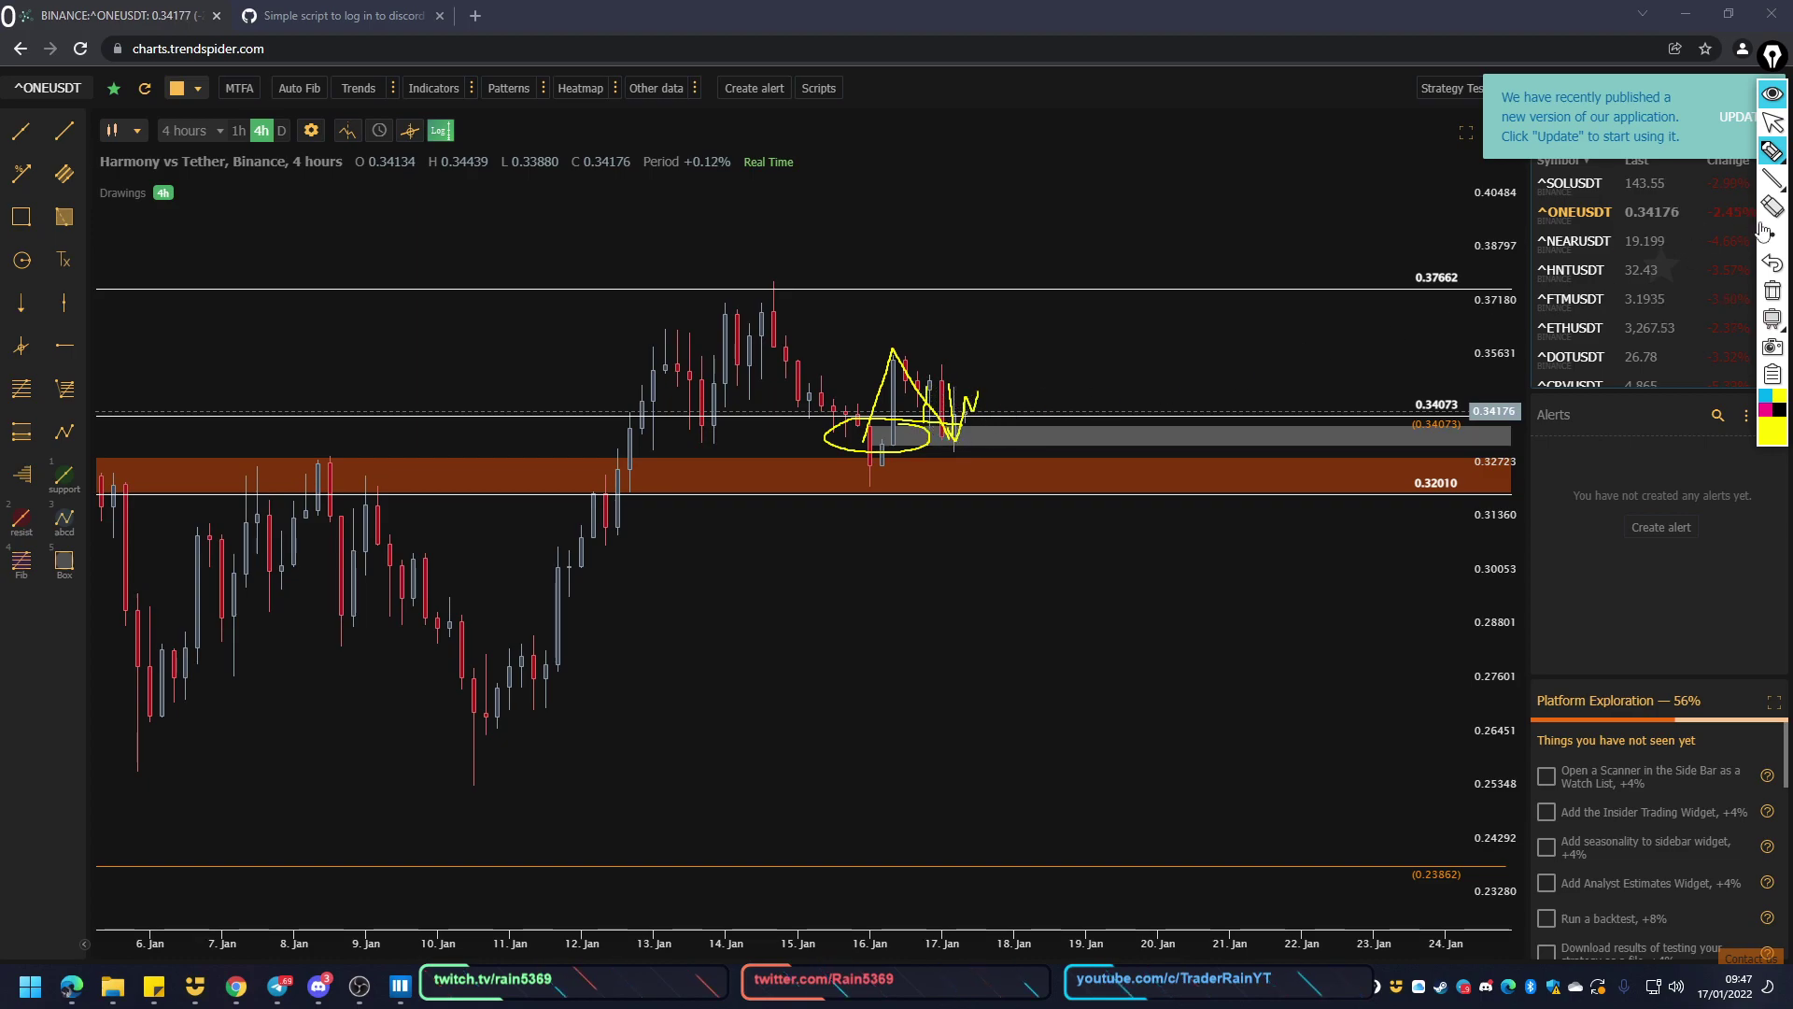
{"action": "left_click", "coordinate": [1771, 291]}
{"action": "mouse_move", "coordinate": [941, 362]}
{"action": "left_mouse_down"}
{"action": "mouse_move", "coordinate": [947, 388]}
{"action": "mouse_move", "coordinate": [1005, 376]}
{"action": "mouse_move", "coordinate": [1010, 352]}
{"action": "left_mouse_up"}
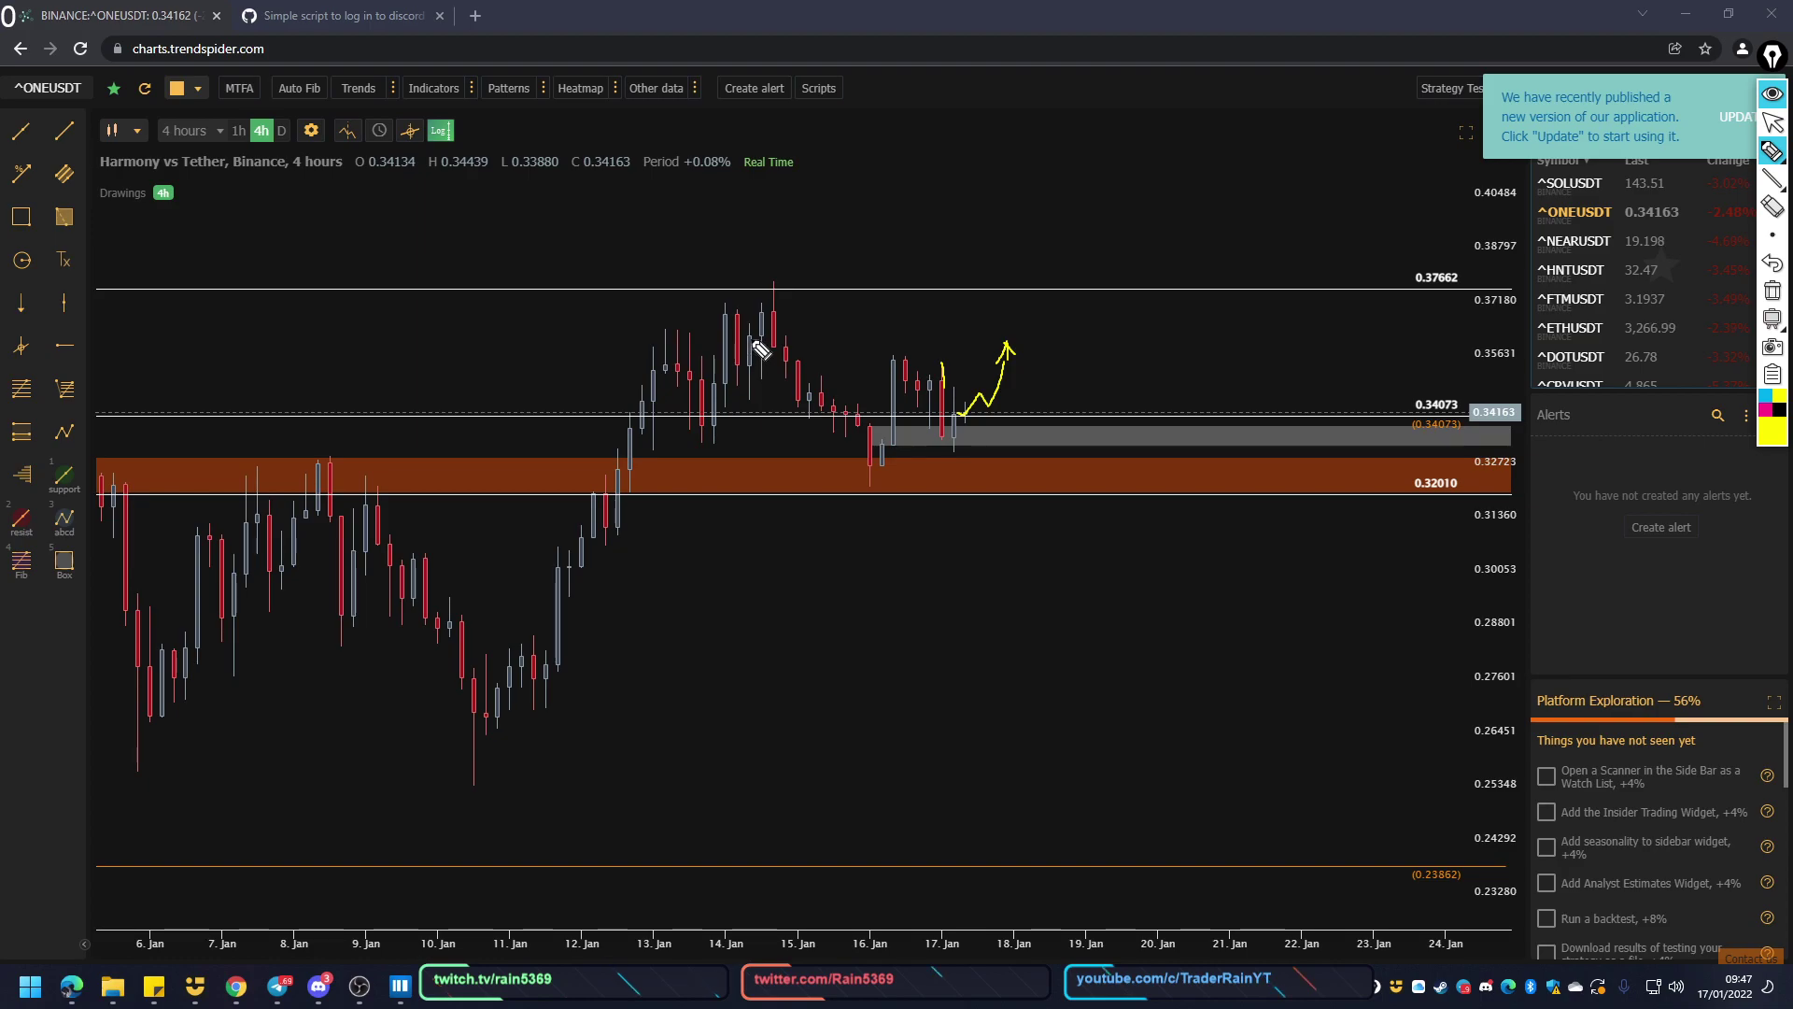
{"action": "left_click", "coordinate": [1770, 297]}
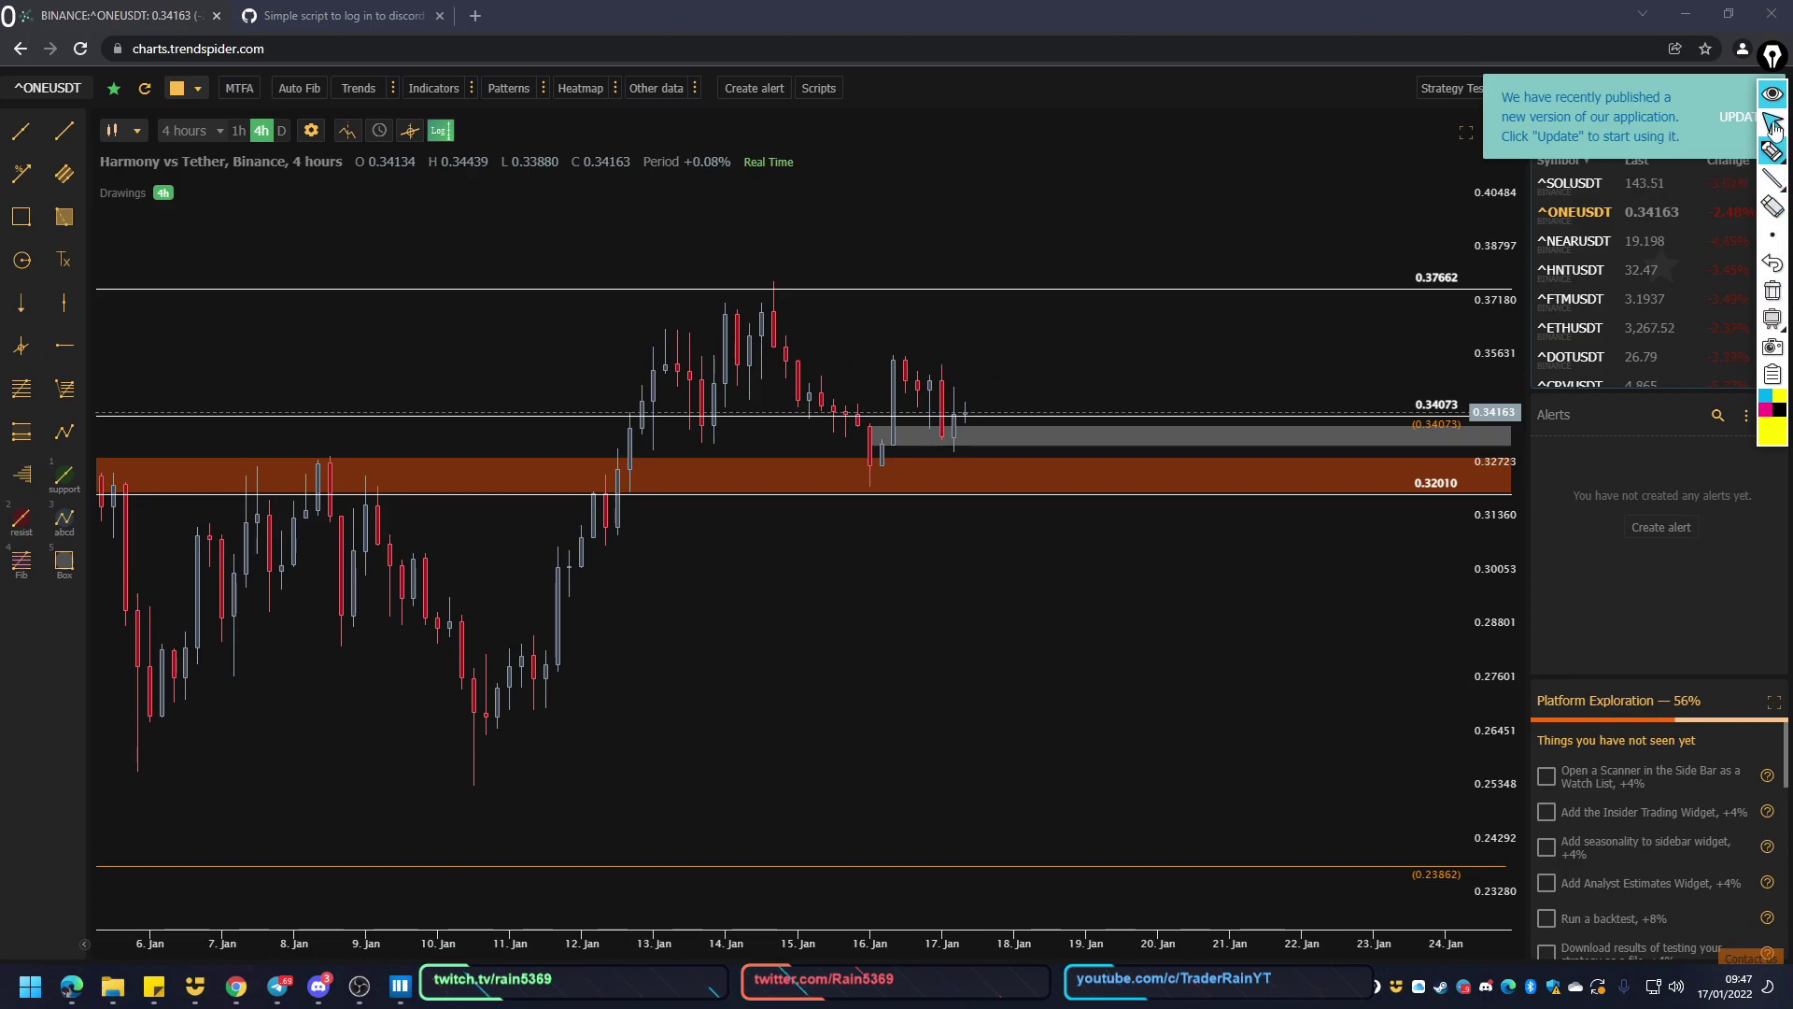
Review ONEUSDT's history back to October, sketch in pen its projected rise to the 0.44284 line around 24 January, and clear the marks
{"action": "scroll", "coordinate": [1121, 378], "scroll_direction": "down", "scroll_amount": 3}
{"action": "left_click_drag", "start_coordinate": [1485, 418], "coordinate": [1485, 523]}
{"action": "scroll", "coordinate": [1326, 541], "scroll_direction": "down", "scroll_amount": 6}
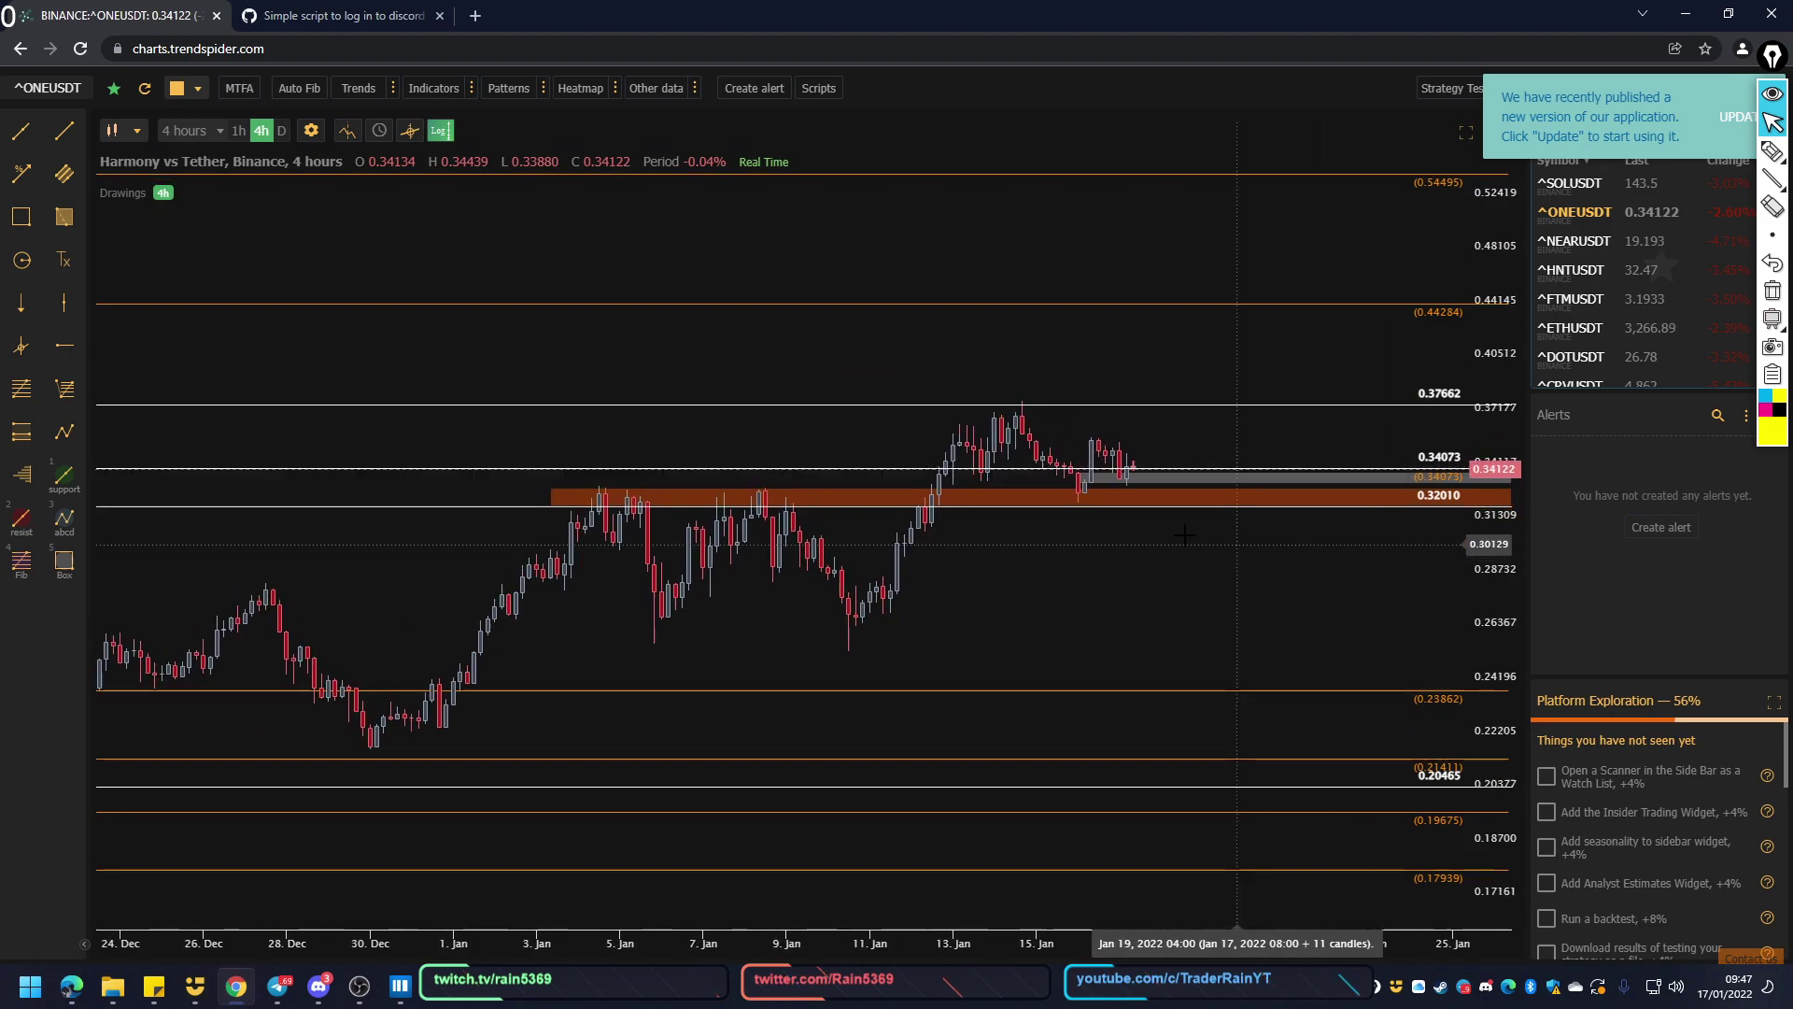
{"action": "scroll", "coordinate": [1229, 421], "scroll_direction": "down", "scroll_amount": 2}
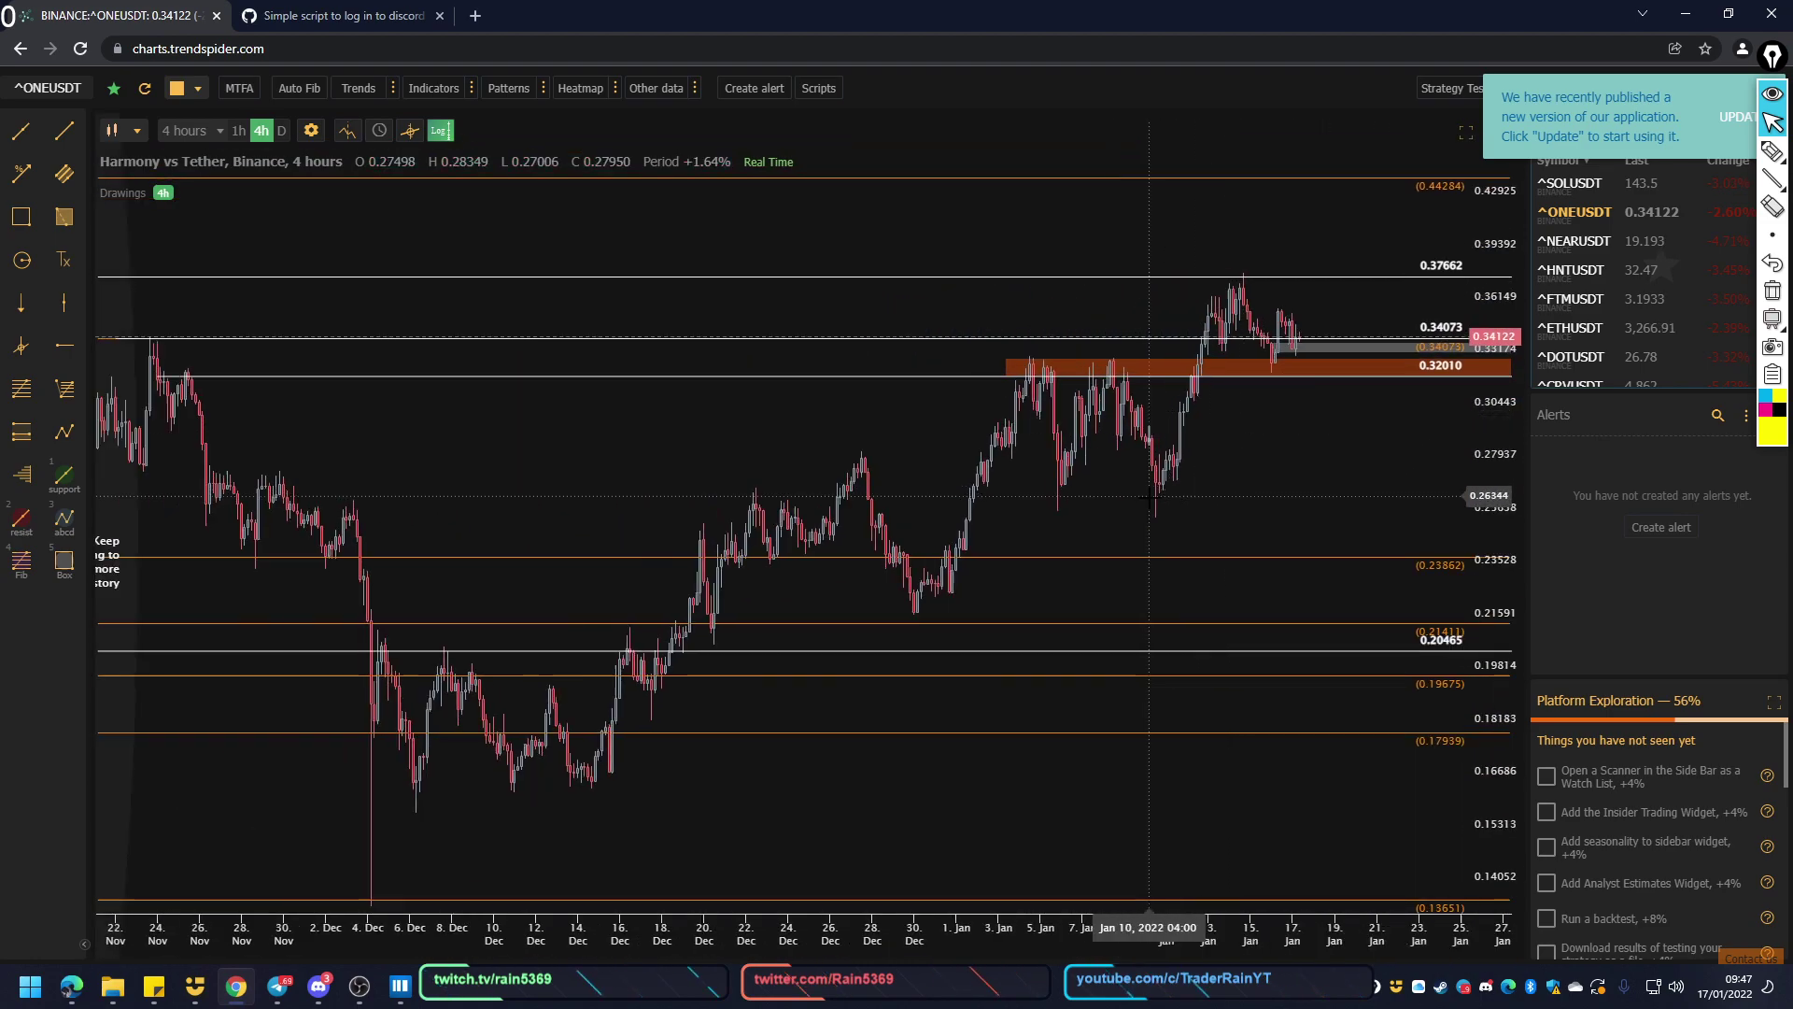
{"action": "scroll", "coordinate": [1167, 495], "scroll_direction": "down", "scroll_amount": 2}
{"action": "scroll", "coordinate": [1166, 495], "scroll_direction": "down", "scroll_amount": 1}
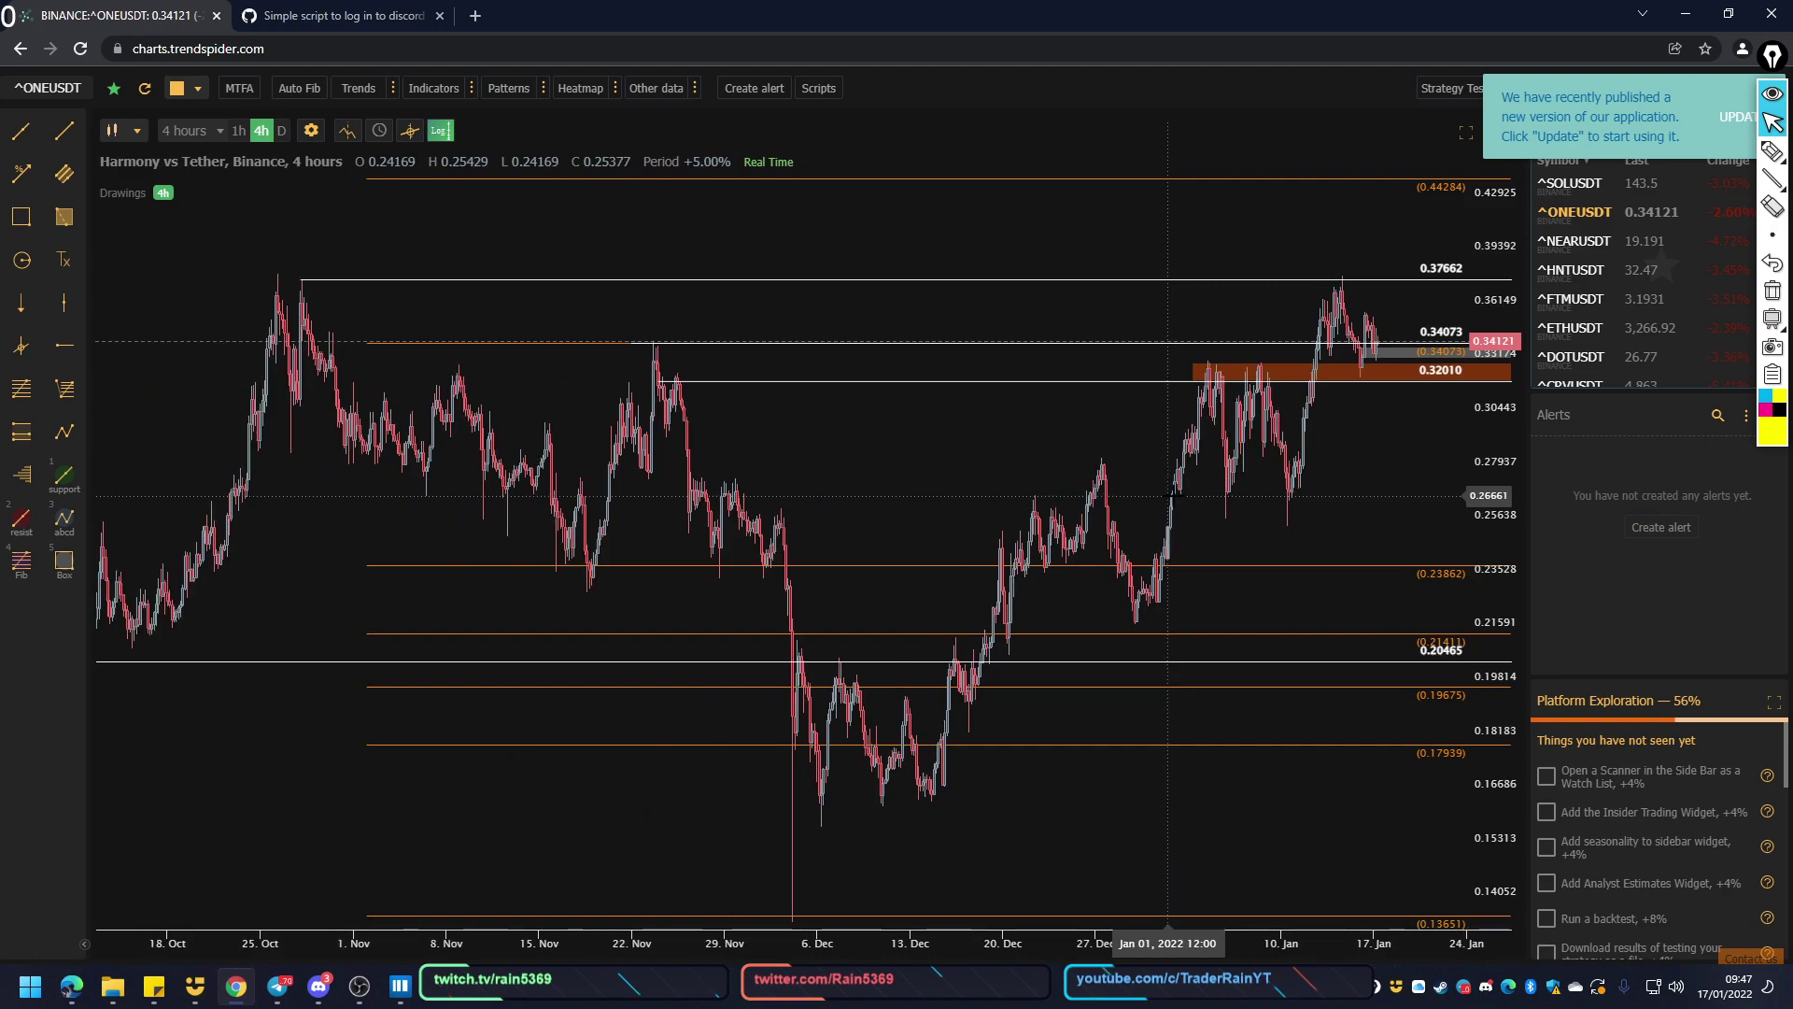
{"action": "left_click_drag", "start_coordinate": [1398, 440], "coordinate": [1267, 506]}
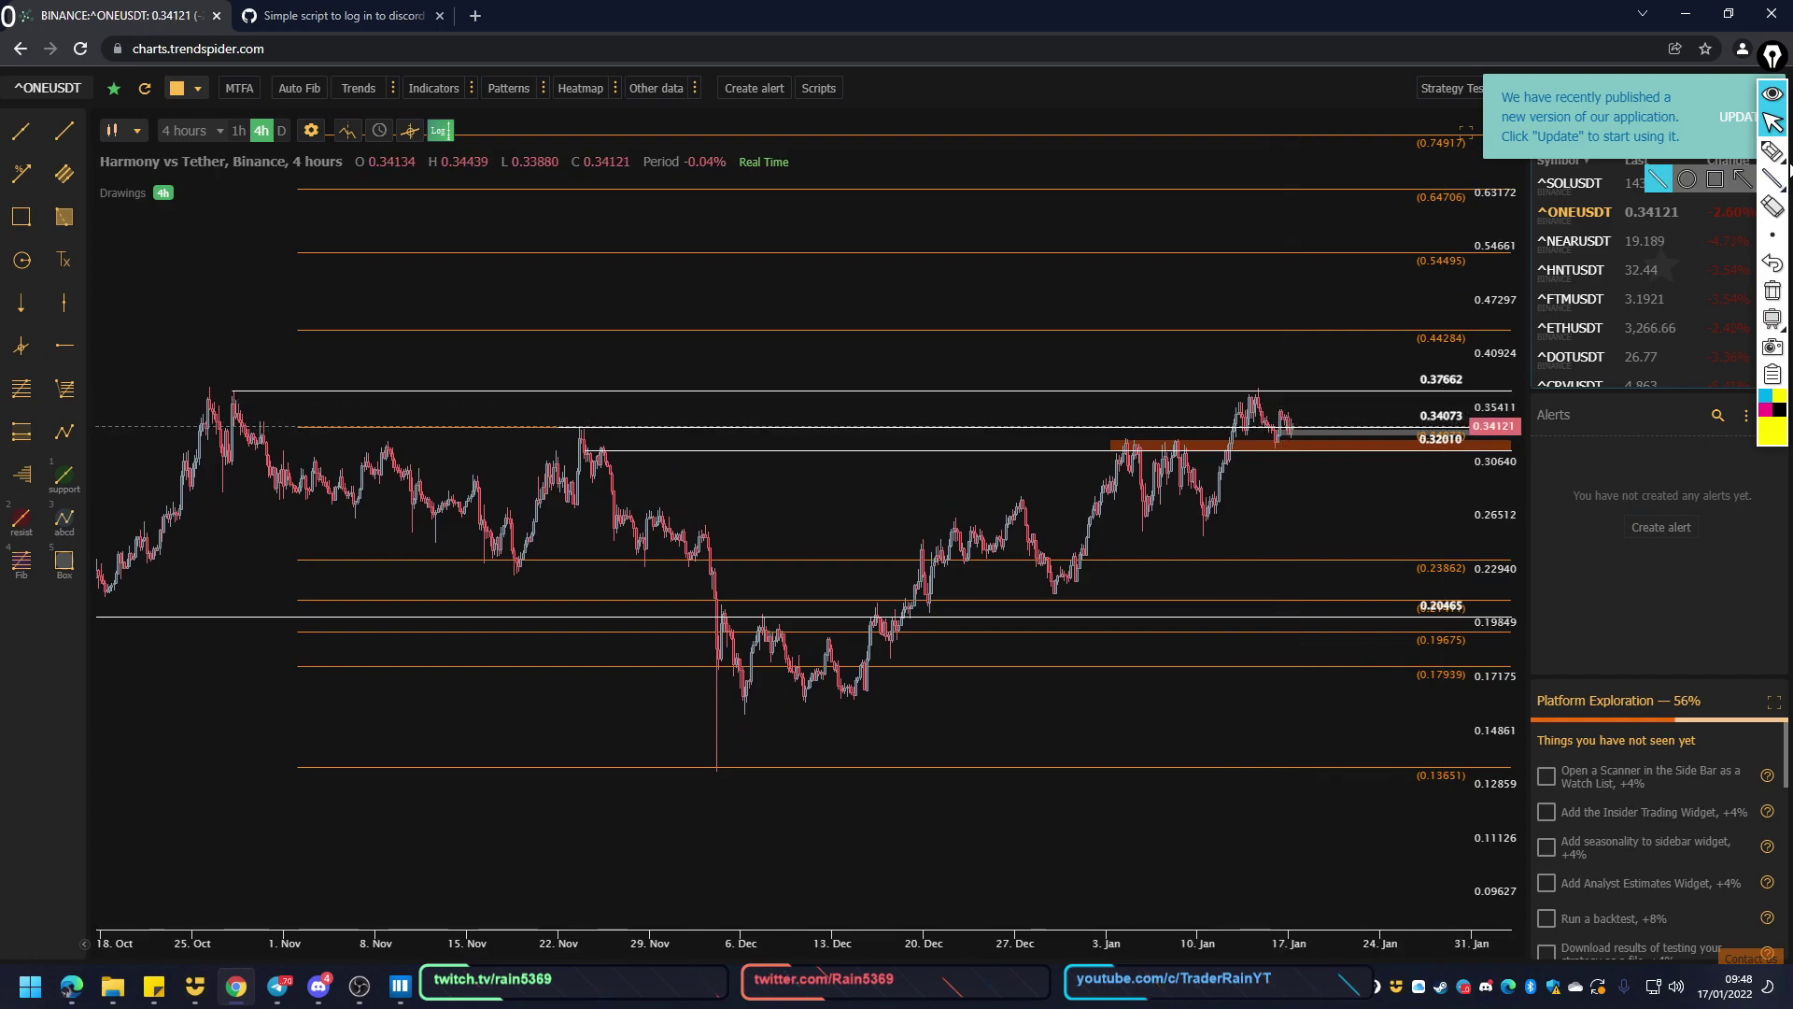
{"action": "left_click", "coordinate": [1772, 151]}
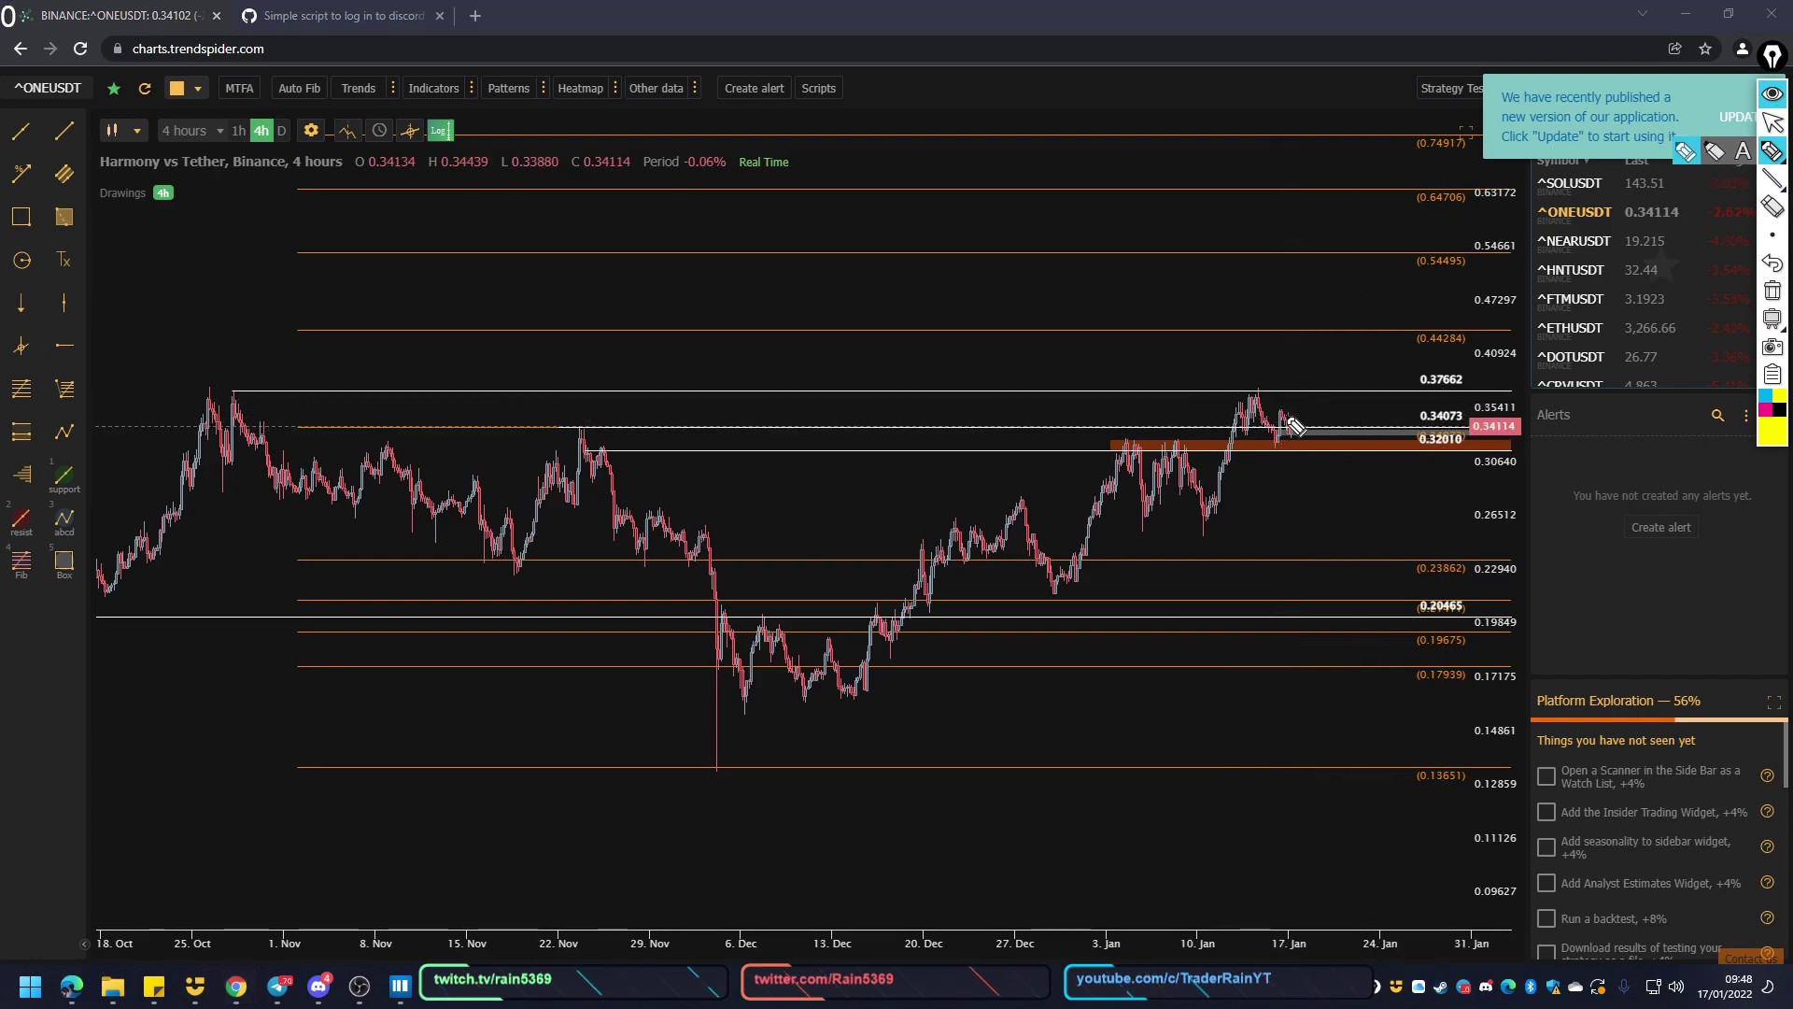
{"action": "mouse_move", "coordinate": [1258, 411]}
{"action": "left_mouse_down"}
{"action": "mouse_move", "coordinate": [1291, 426]}
{"action": "mouse_move", "coordinate": [1381, 334]}
{"action": "mouse_move", "coordinate": [1420, 352]}
{"action": "left_mouse_up"}
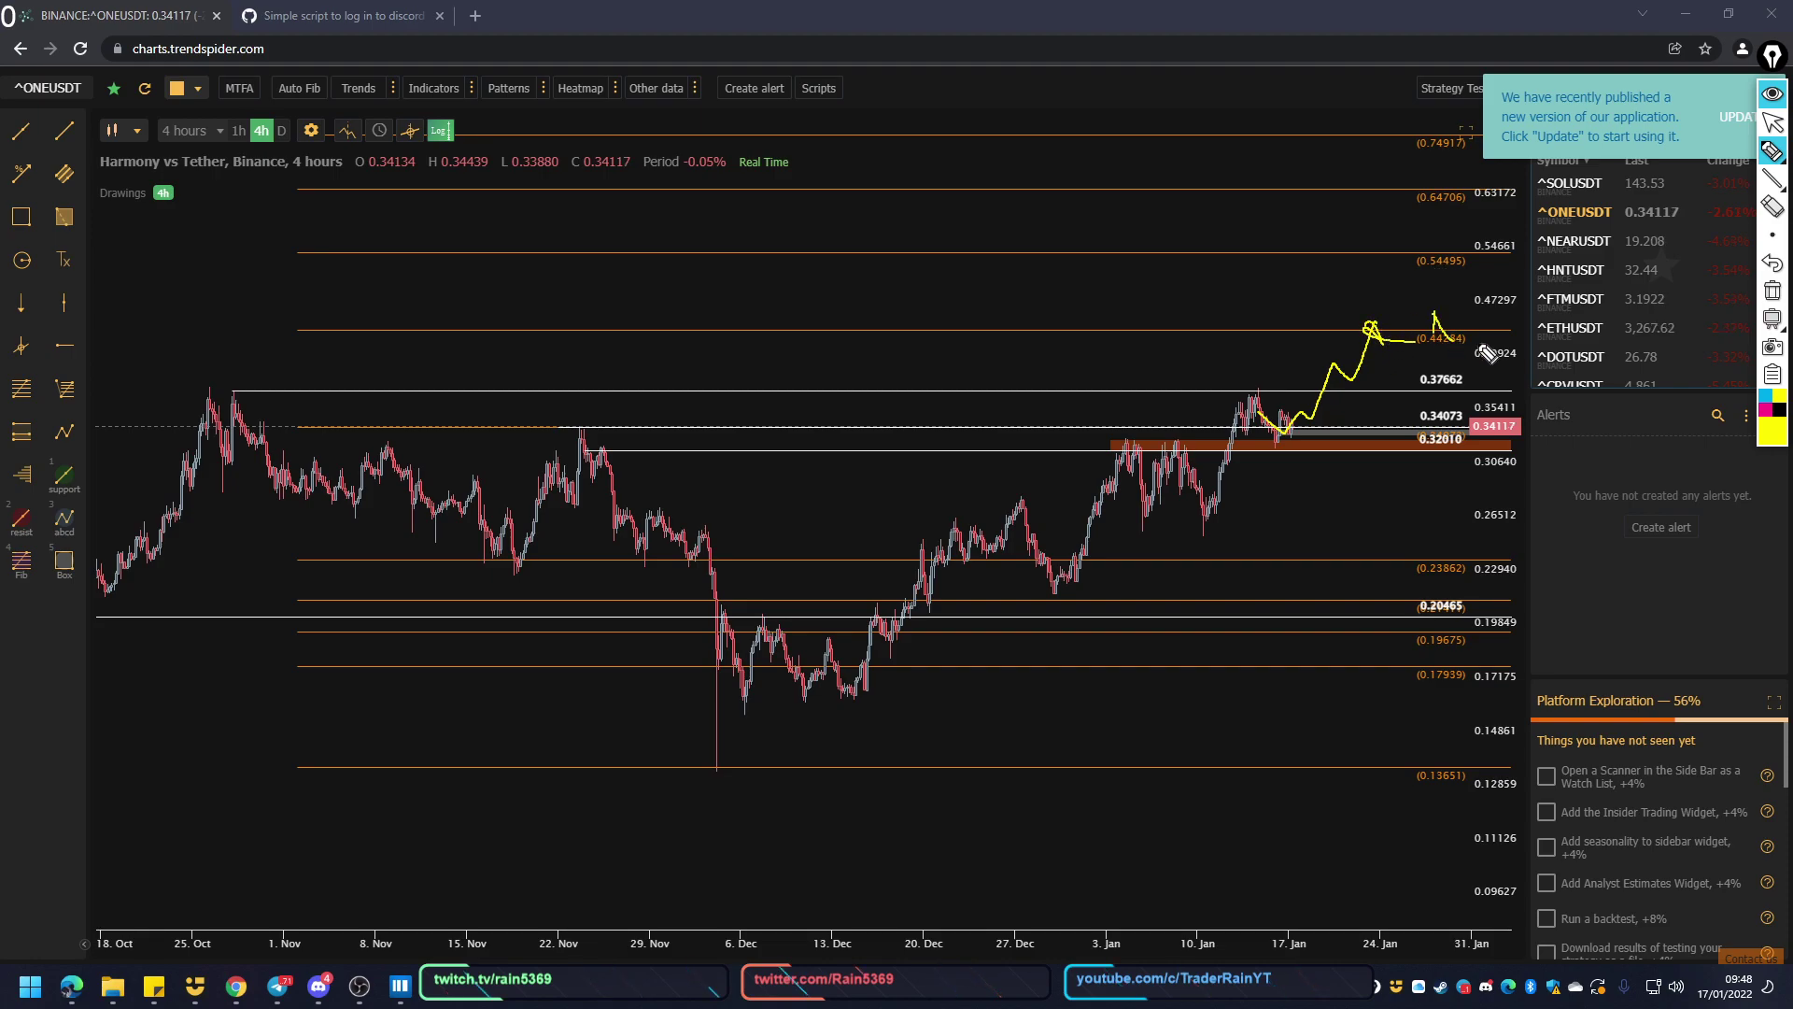
{"action": "left_click", "coordinate": [1772, 290]}
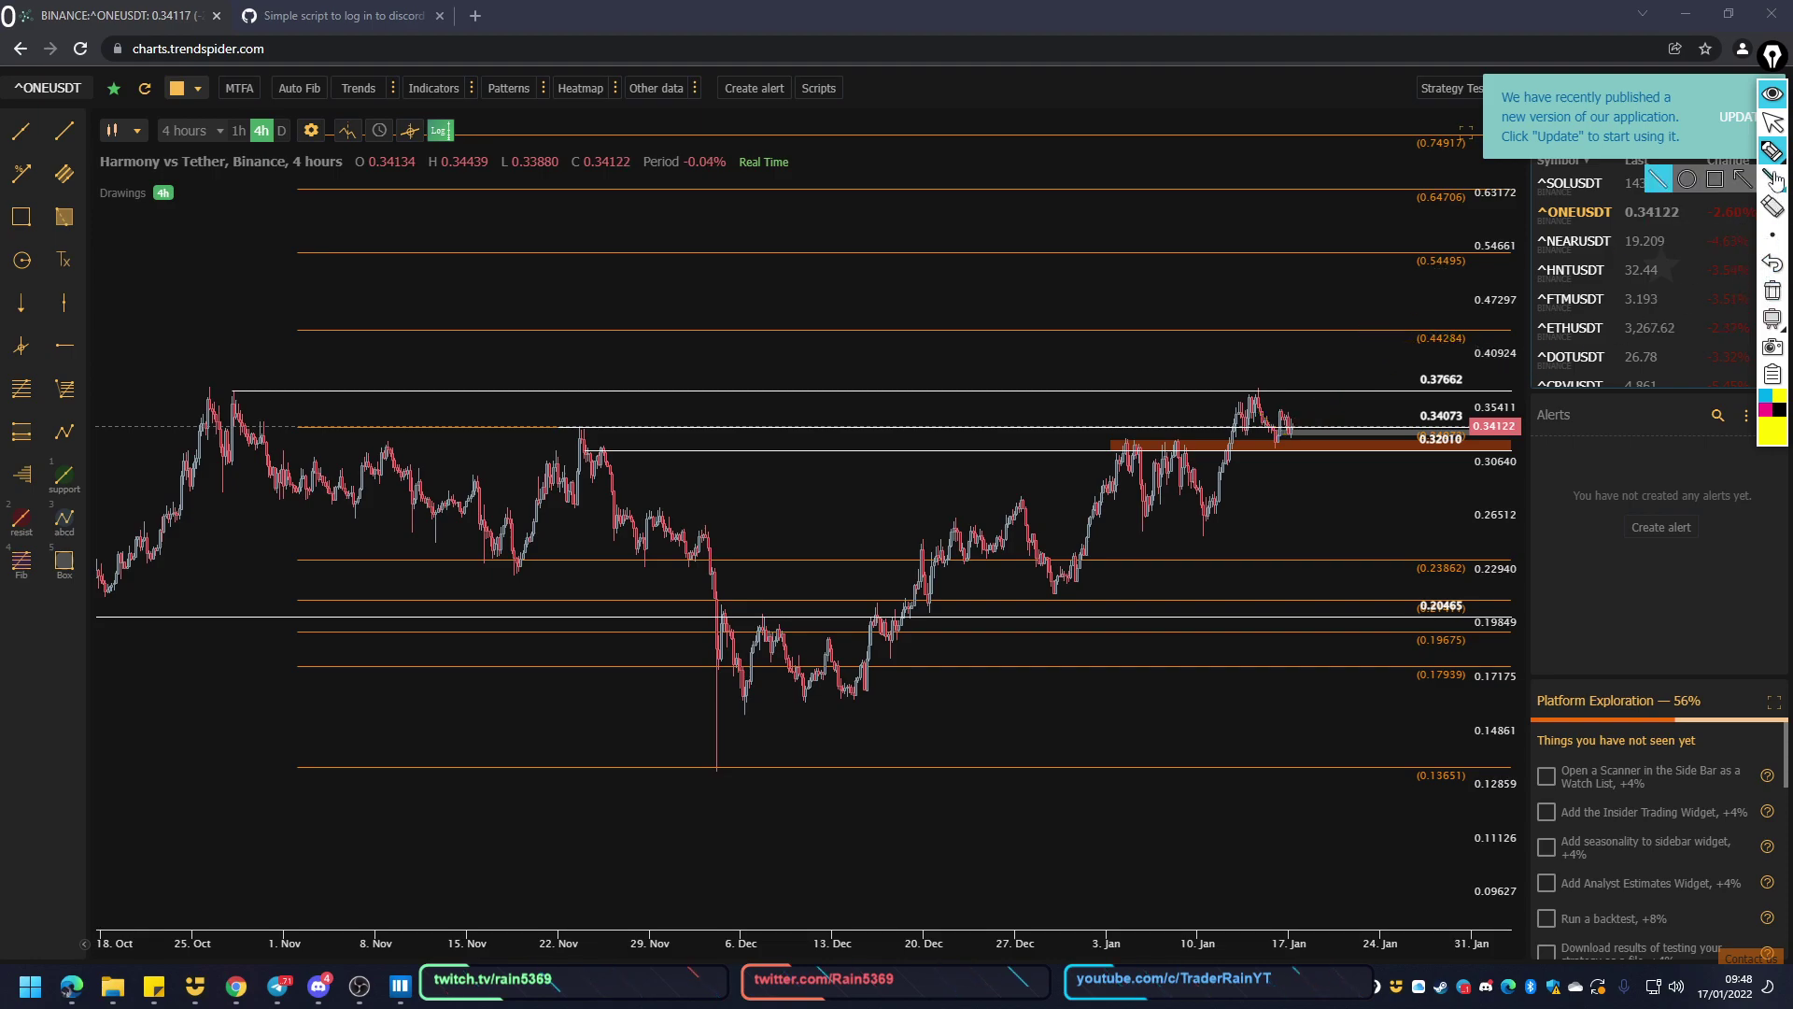
Open the SOLUSDT chart and move the grey box below 143.8600 to start around 12 January, spanning about 142.5 to 139.5
{"action": "left_click", "coordinate": [1771, 124]}
{"action": "left_click", "coordinate": [1618, 196]}
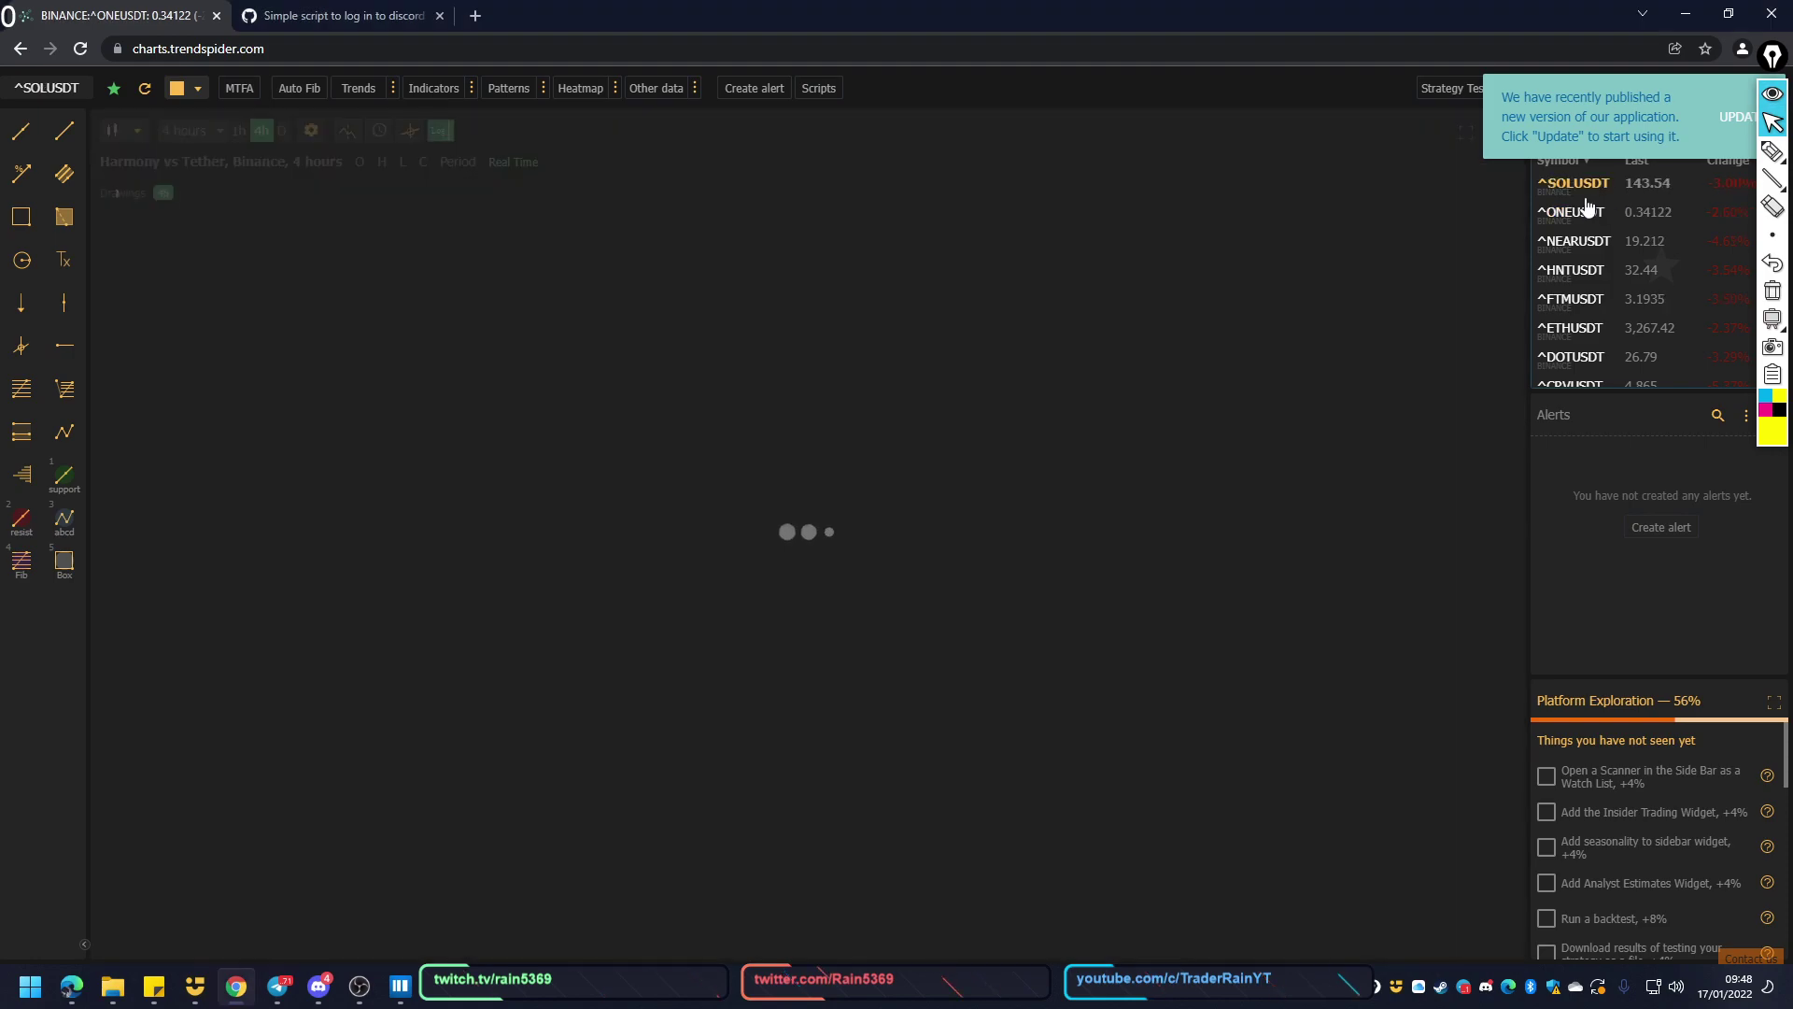
{"action": "scroll", "coordinate": [1151, 367], "scroll_direction": "up", "scroll_amount": 5}
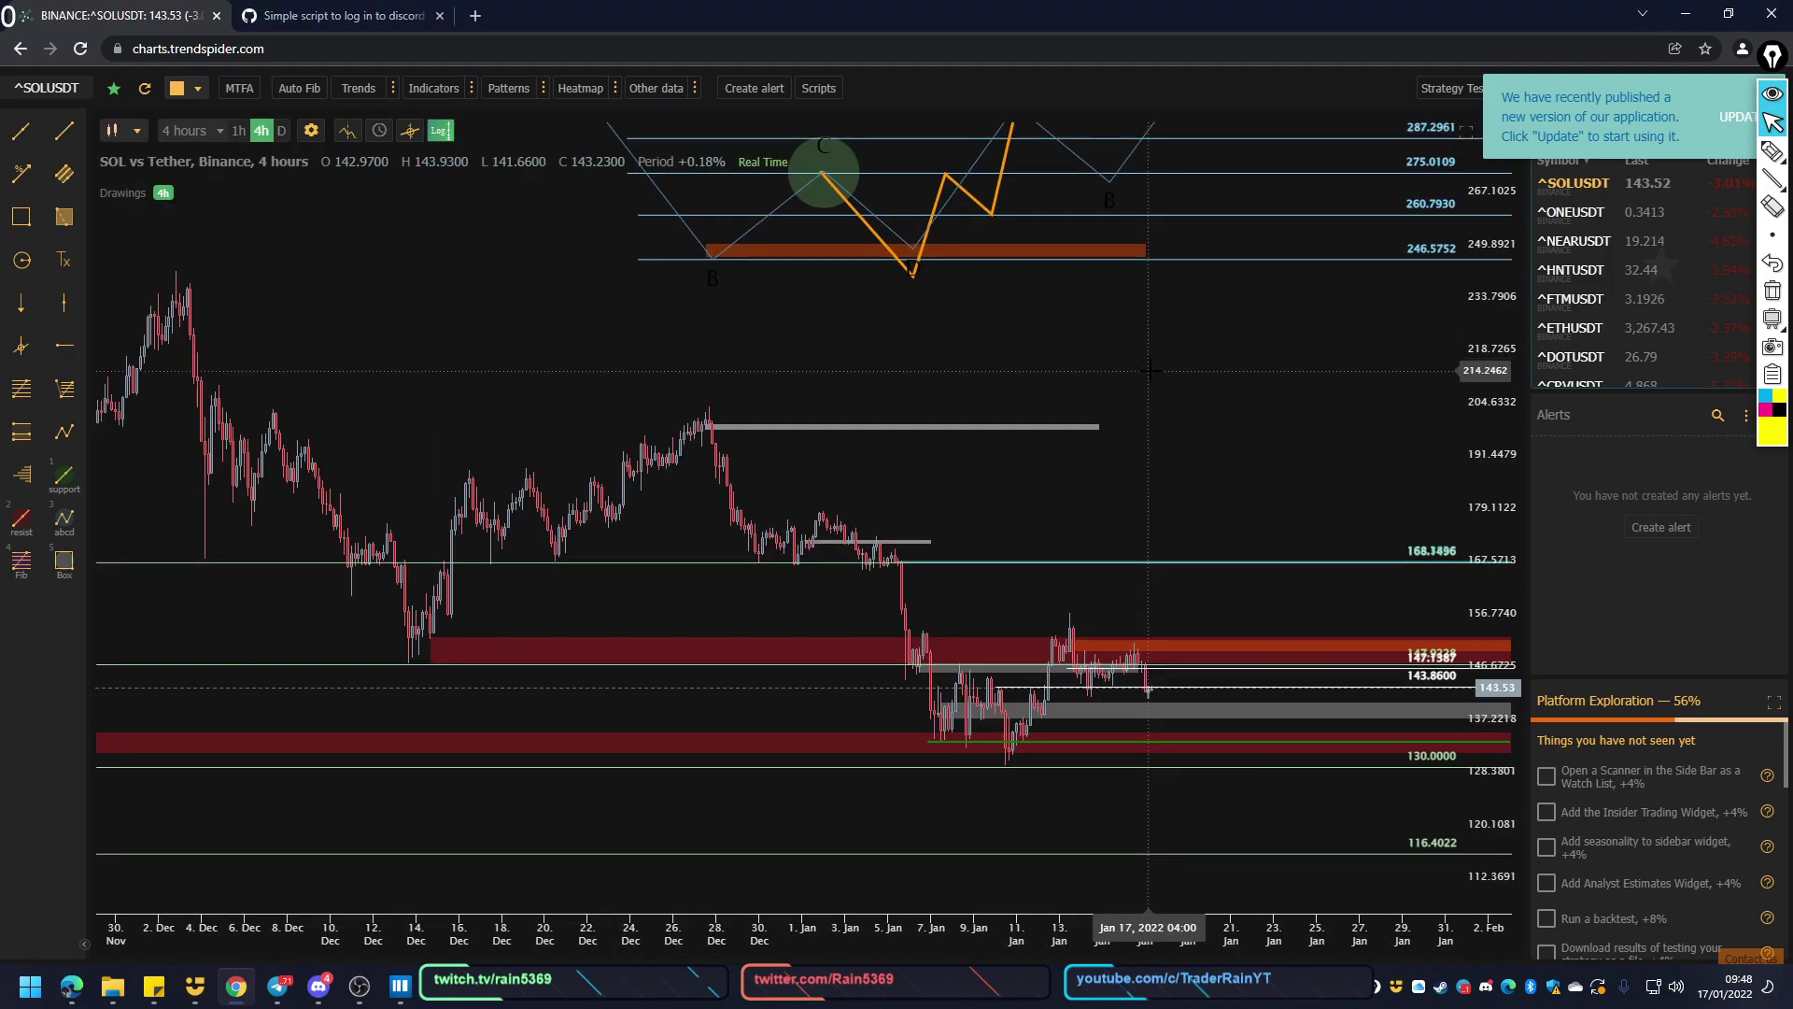
{"action": "scroll", "coordinate": [1077, 387], "scroll_direction": "up", "scroll_amount": 5}
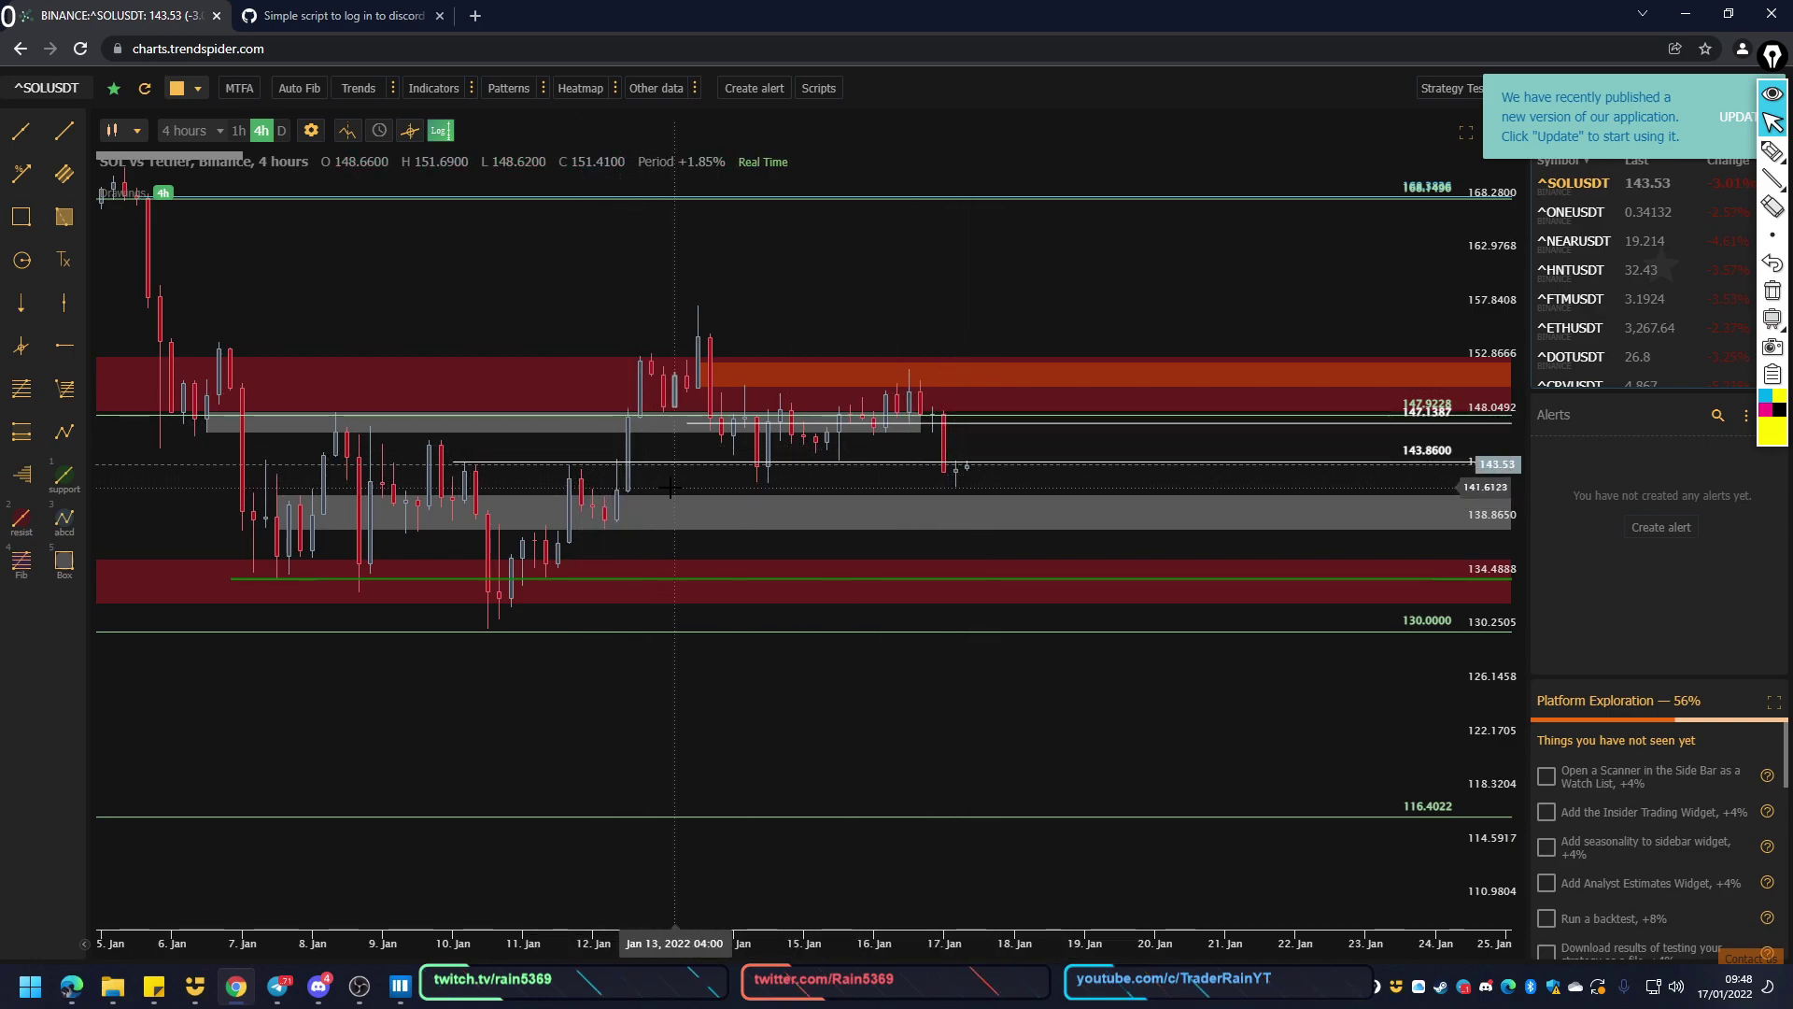
{"action": "left_click_drag", "start_coordinate": [654, 505], "coordinate": [956, 486]}
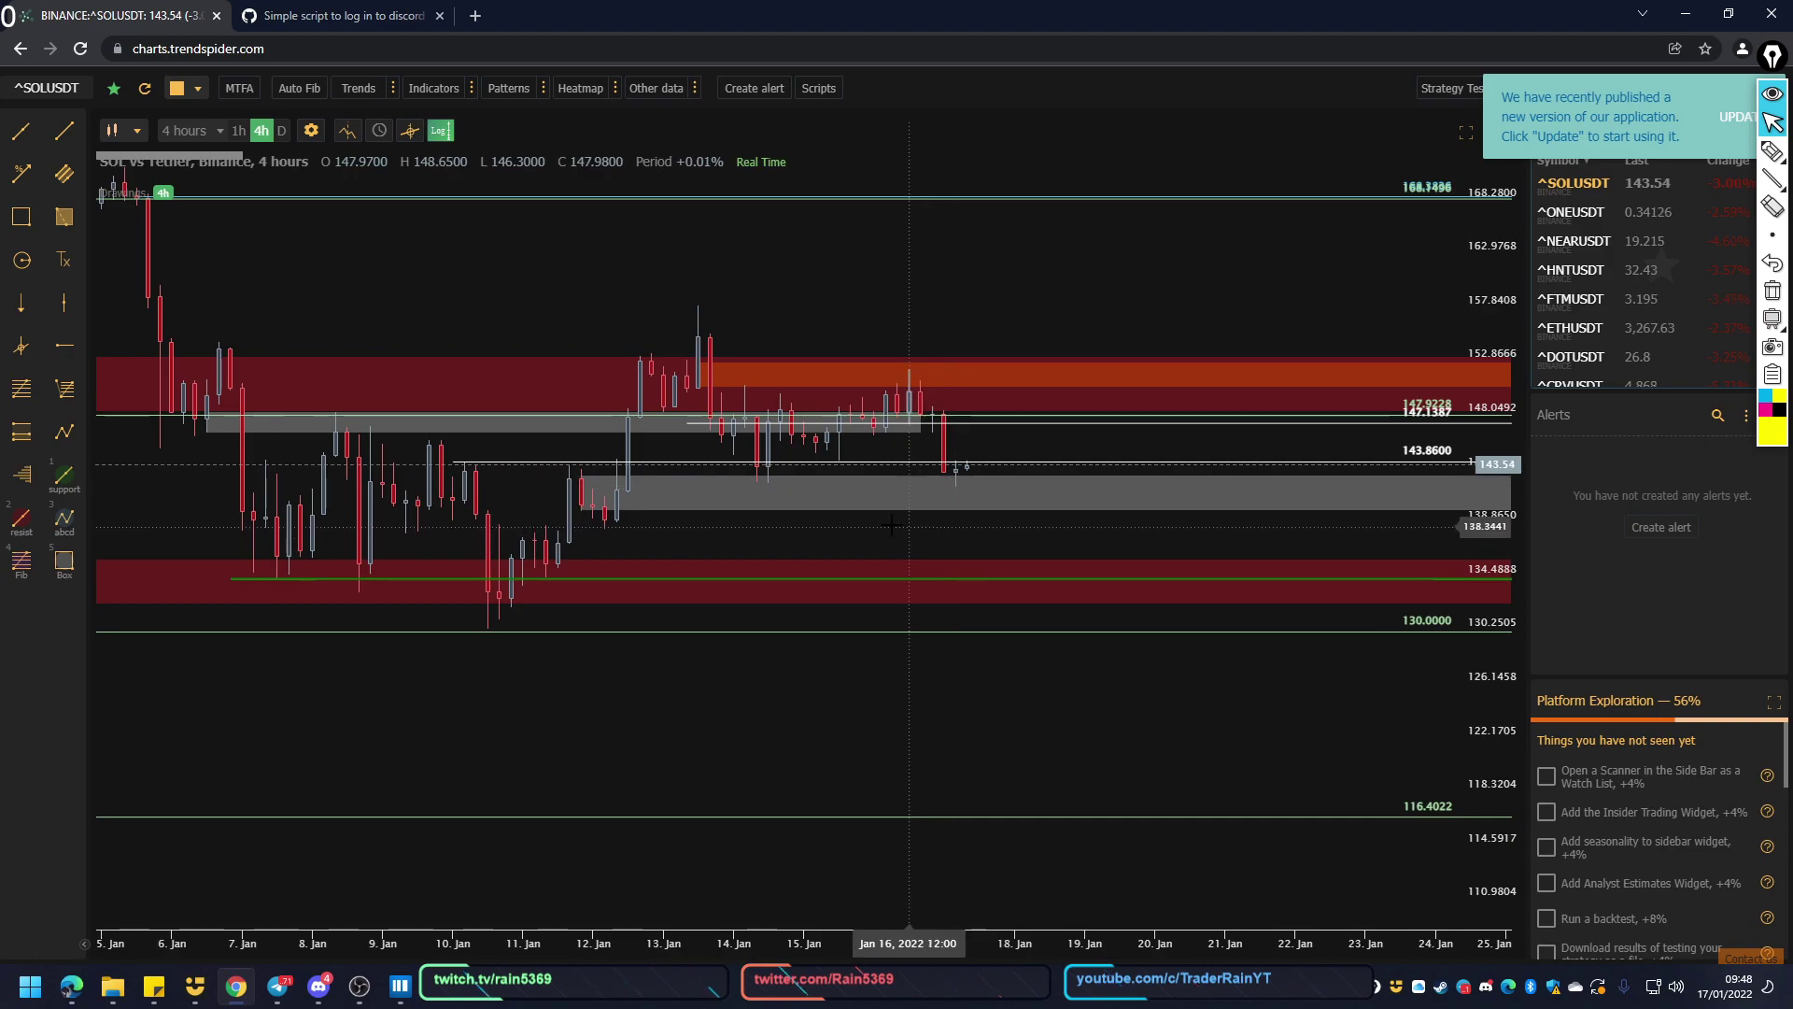
In pen, sketch SOLUSDT dipping into the grey box and rebounding to about 149, label the level inside the box, and clear the marks
{"action": "left_click", "coordinate": [1772, 151]}
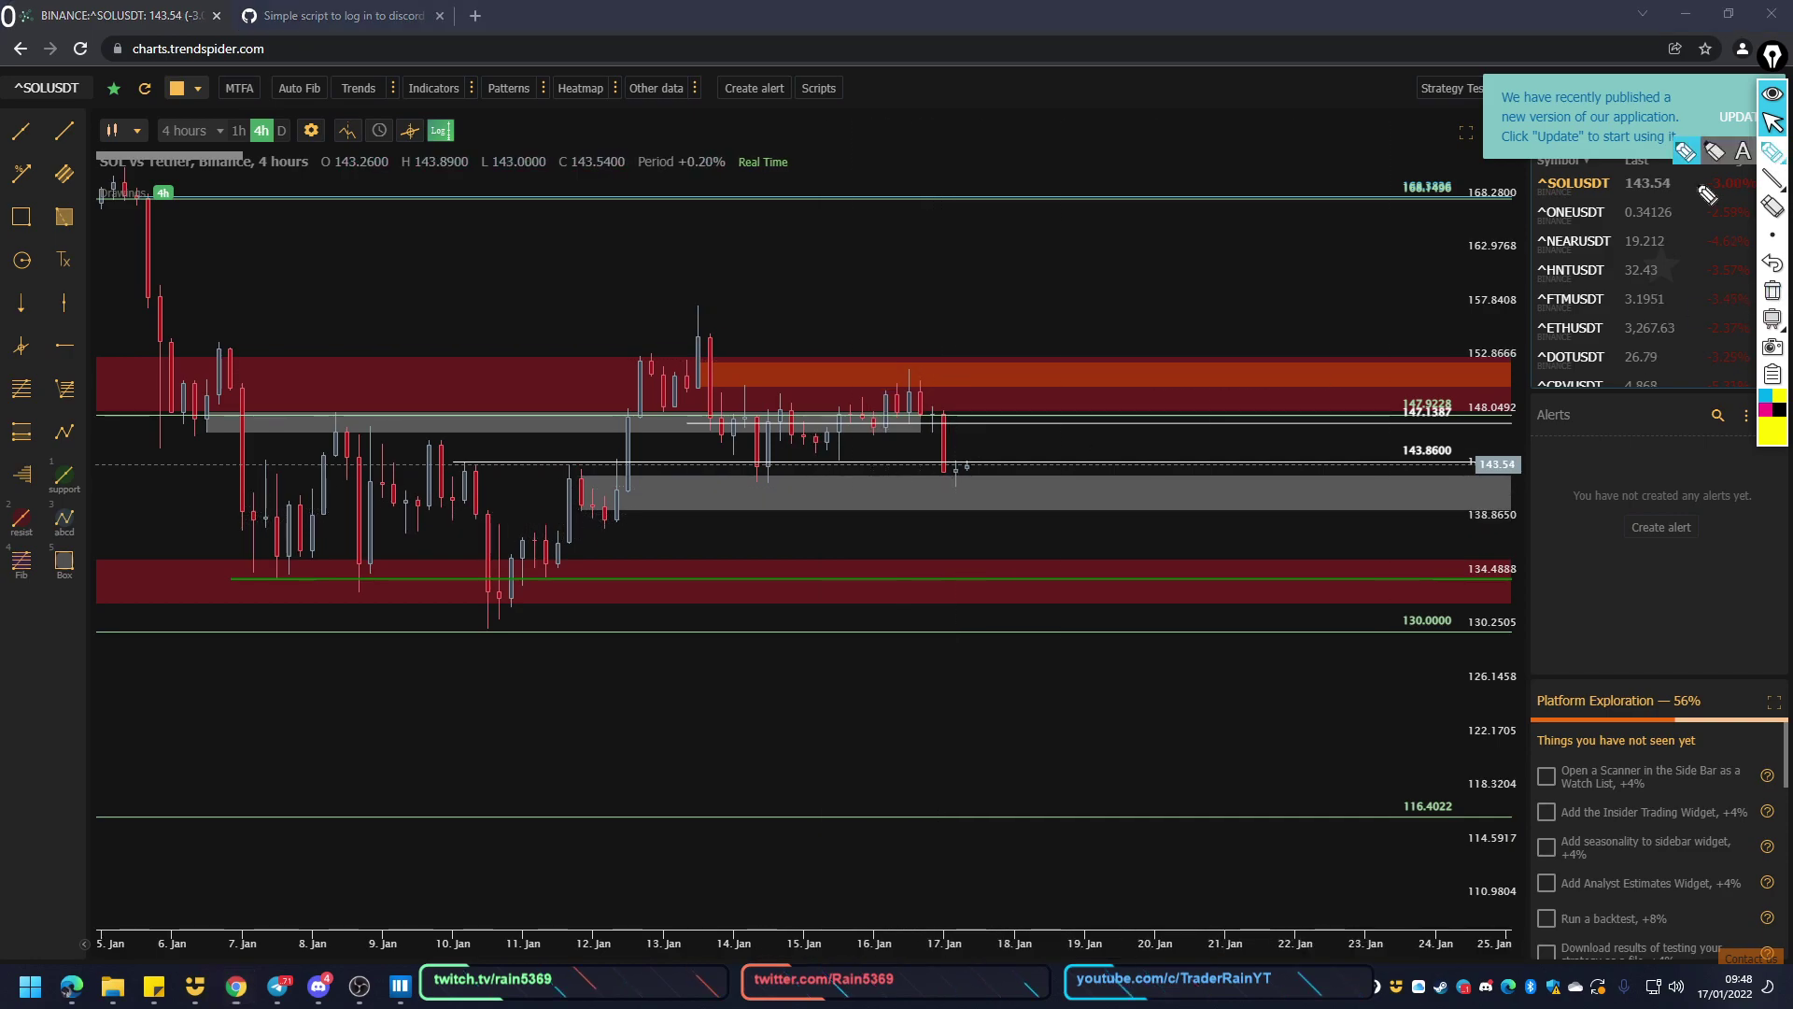
{"action": "mouse_move", "coordinate": [957, 472]}
{"action": "left_mouse_down"}
{"action": "mouse_move", "coordinate": [992, 499]}
{"action": "mouse_move", "coordinate": [1077, 493]}
{"action": "left_mouse_up"}
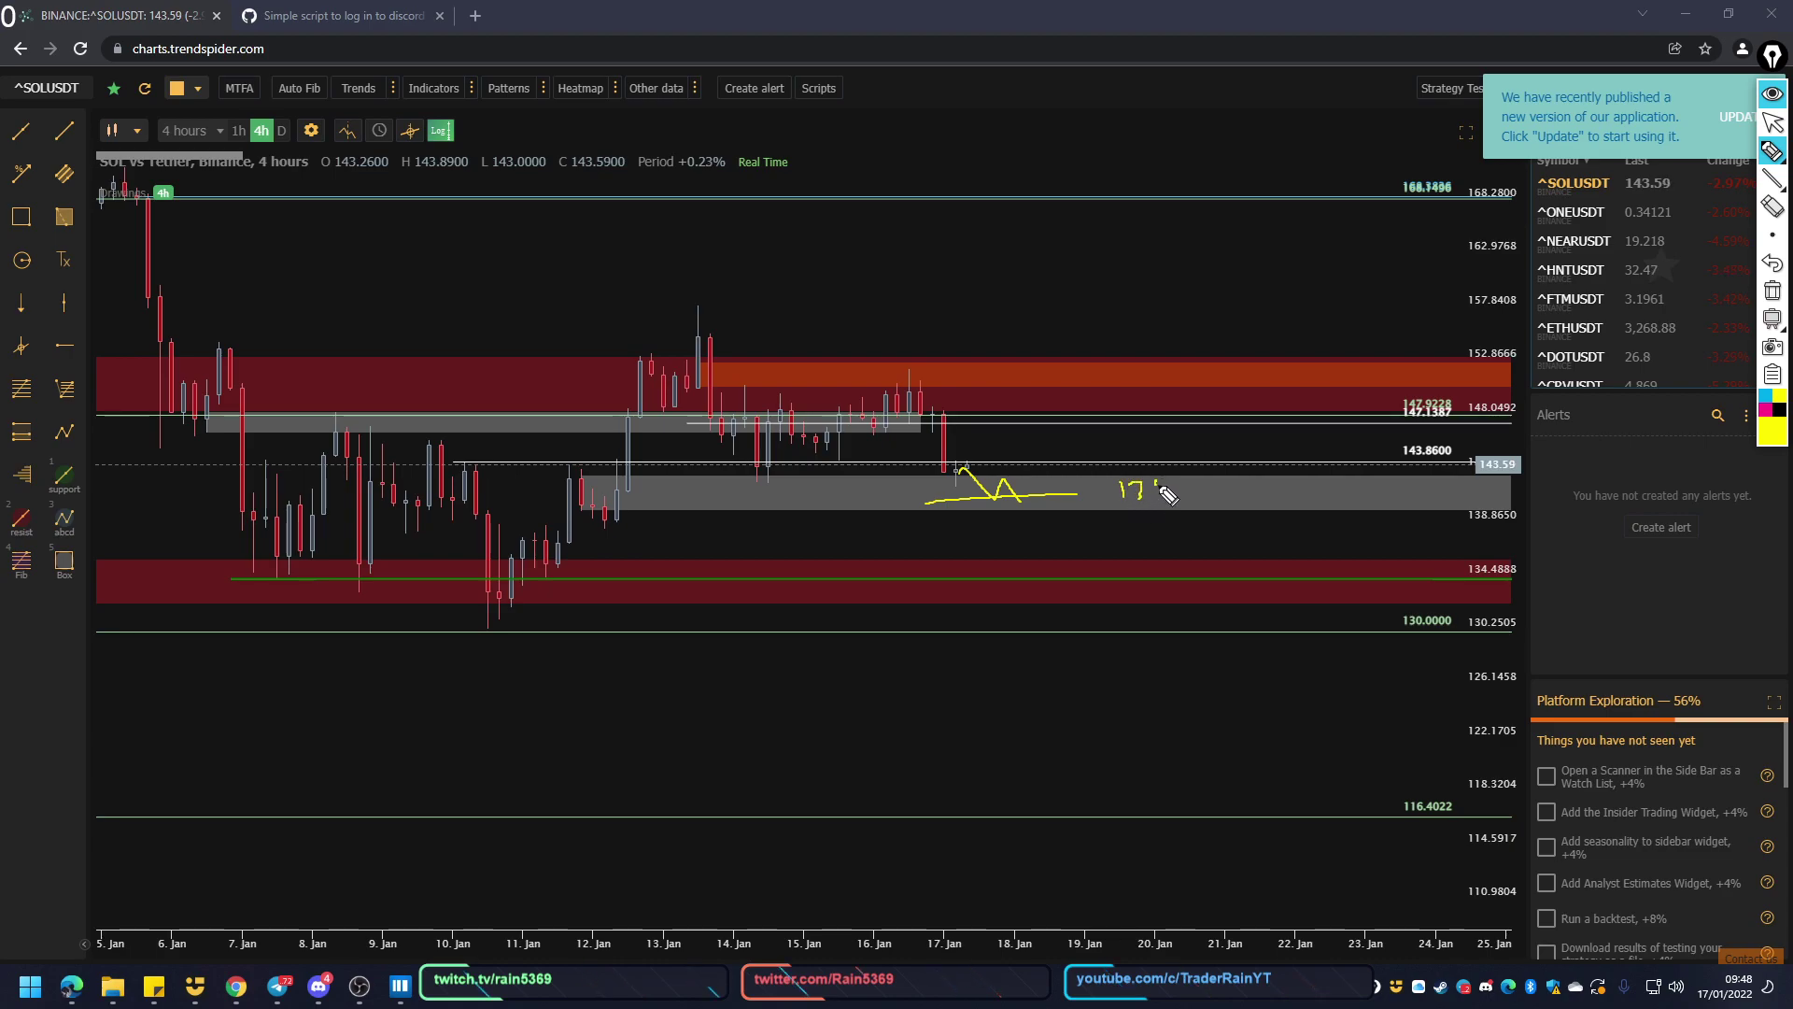
{"action": "mouse_move", "coordinate": [979, 489]}
{"action": "left_mouse_down"}
{"action": "mouse_move", "coordinate": [1039, 479]}
{"action": "mouse_move", "coordinate": [1081, 401]}
{"action": "mouse_move", "coordinate": [1088, 422]}
{"action": "left_mouse_up"}
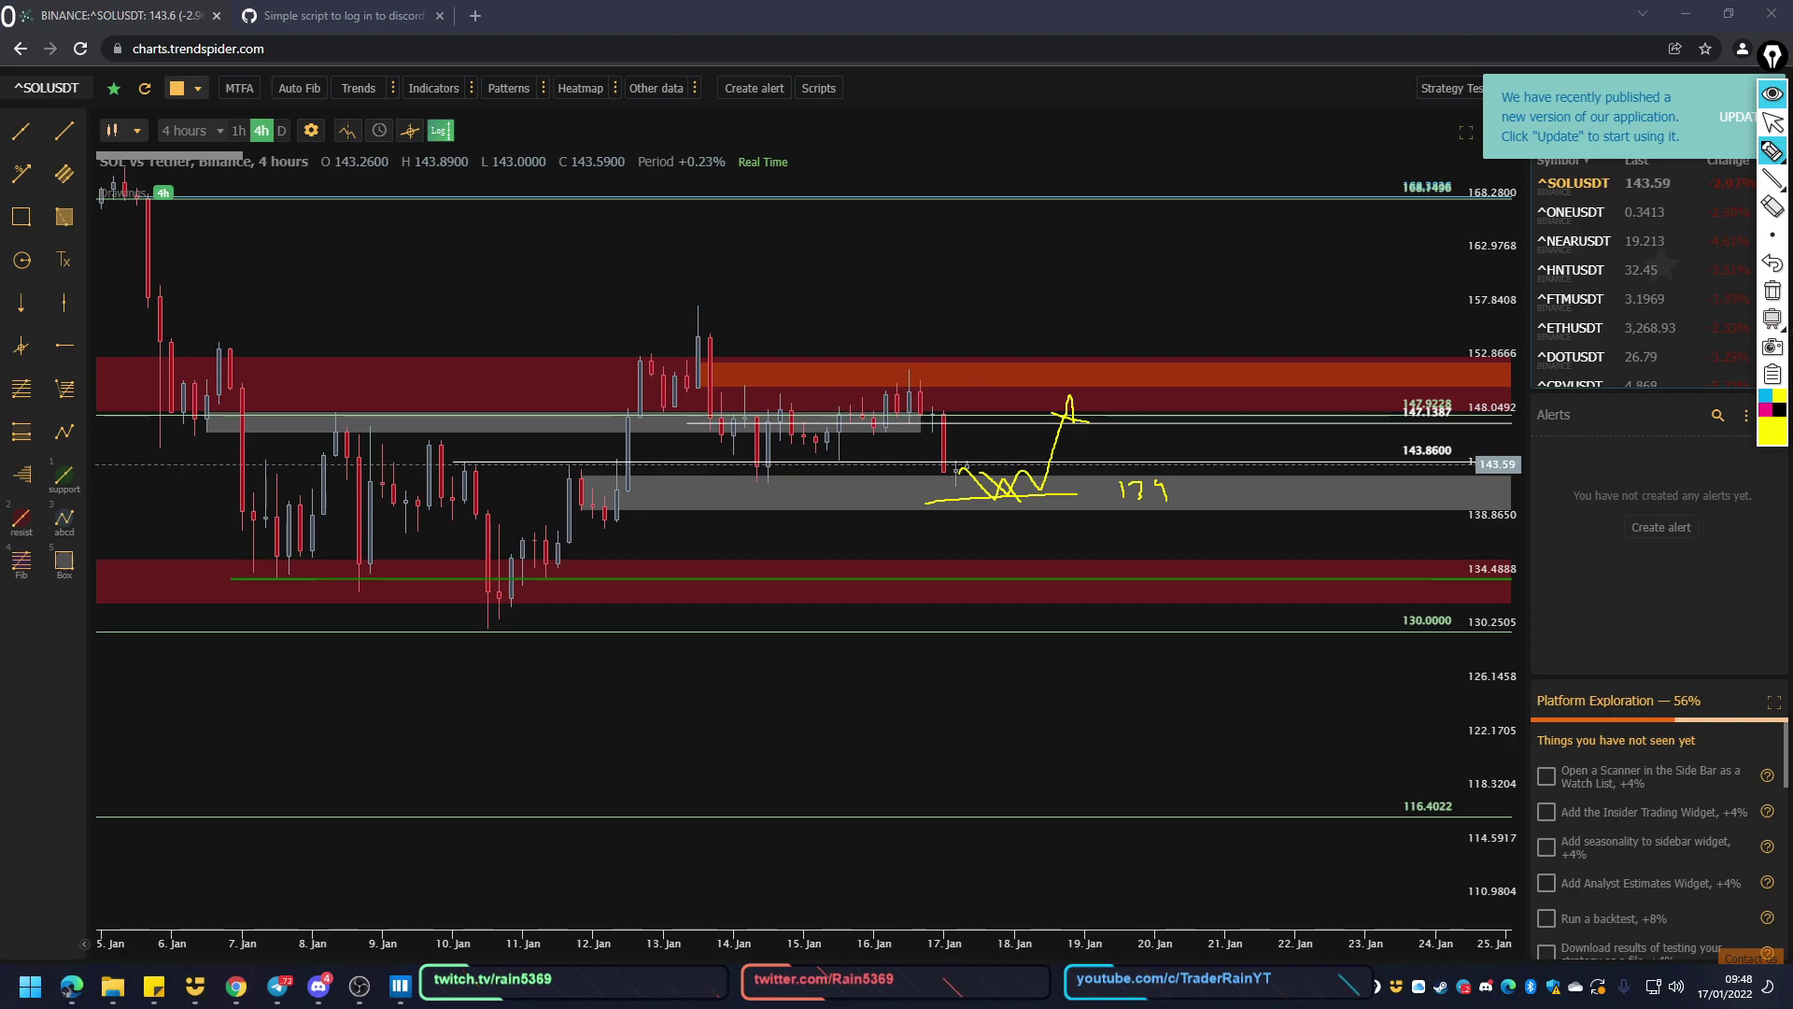
{"action": "left_click", "coordinate": [1773, 290]}
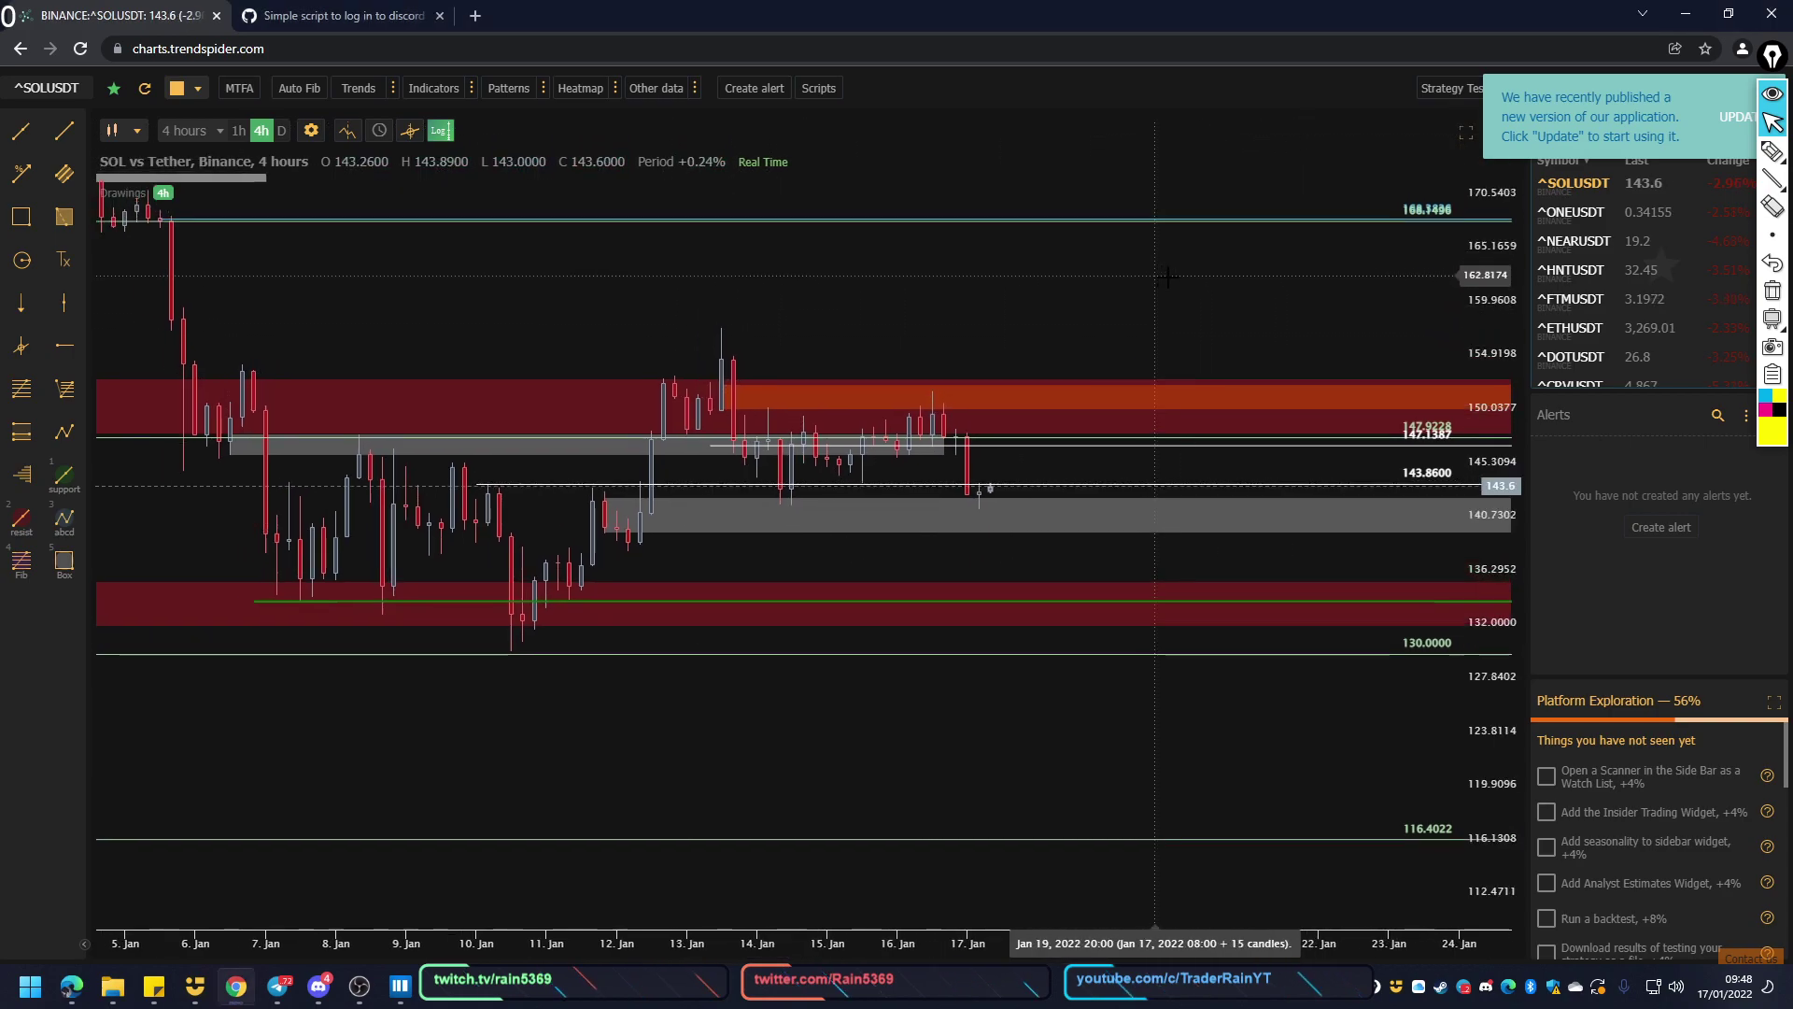
{"action": "left_click_drag", "start_coordinate": [1142, 251], "coordinate": [1225, 277]}
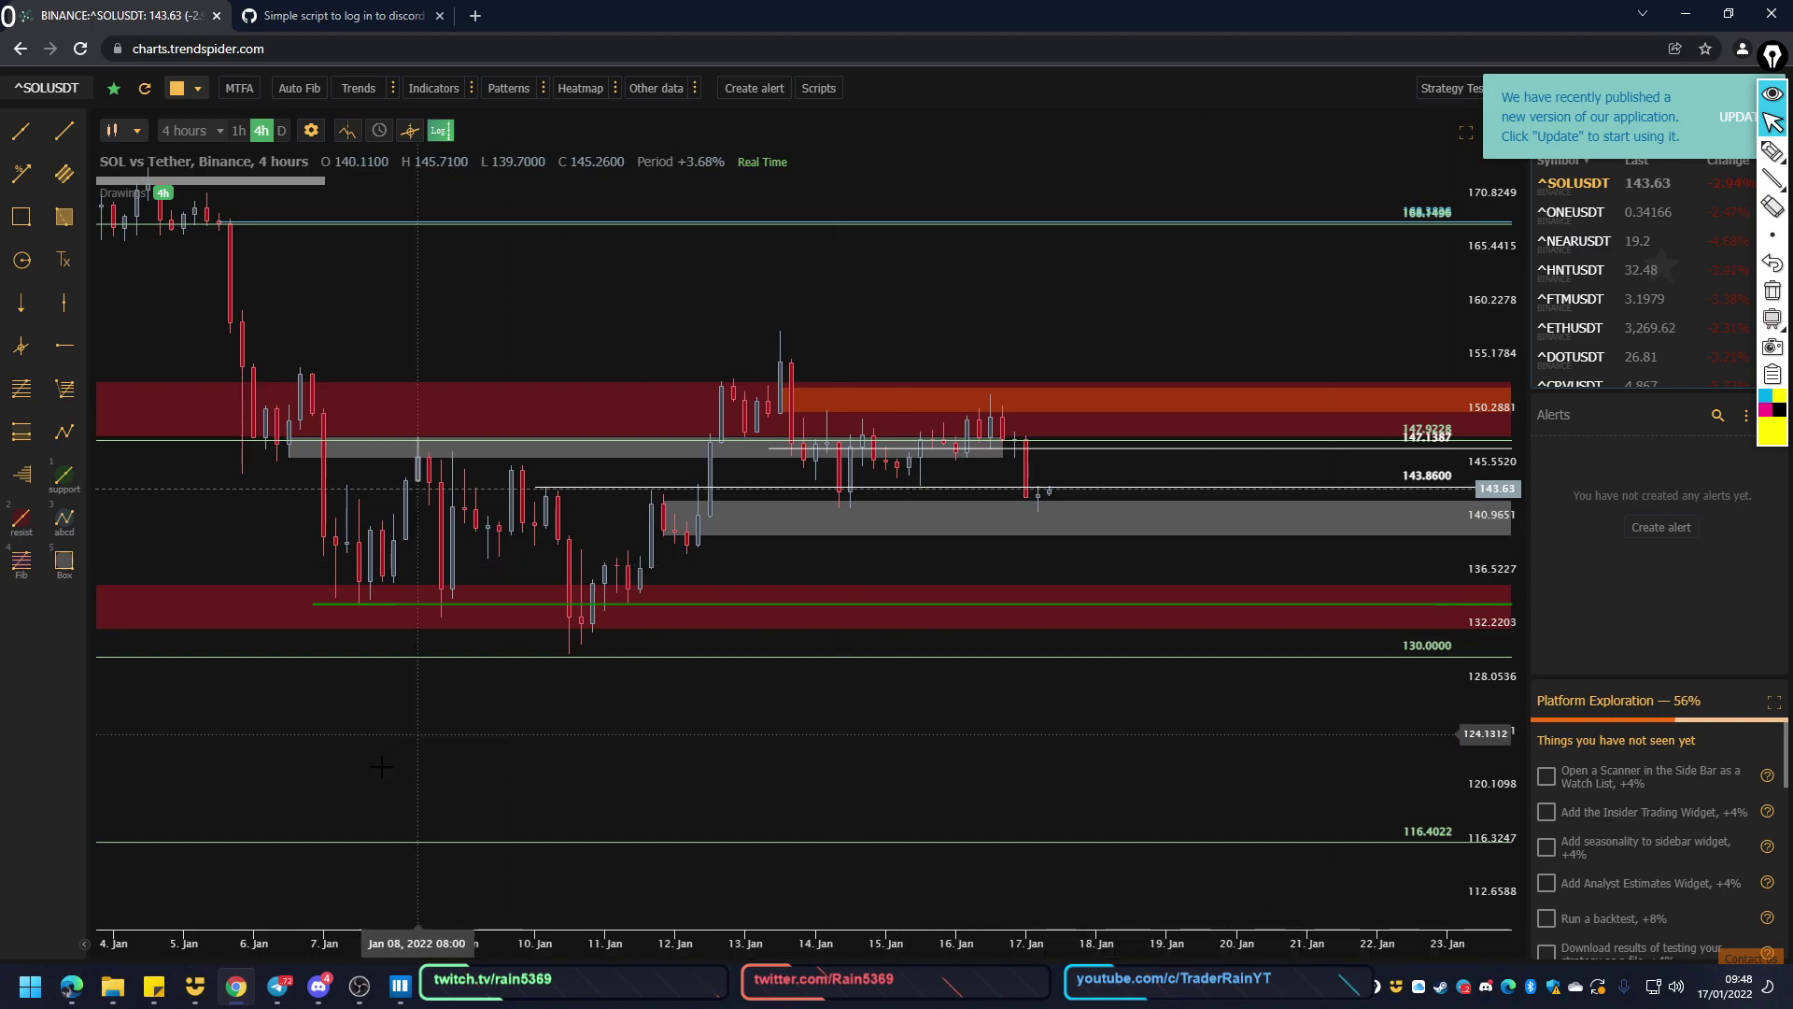